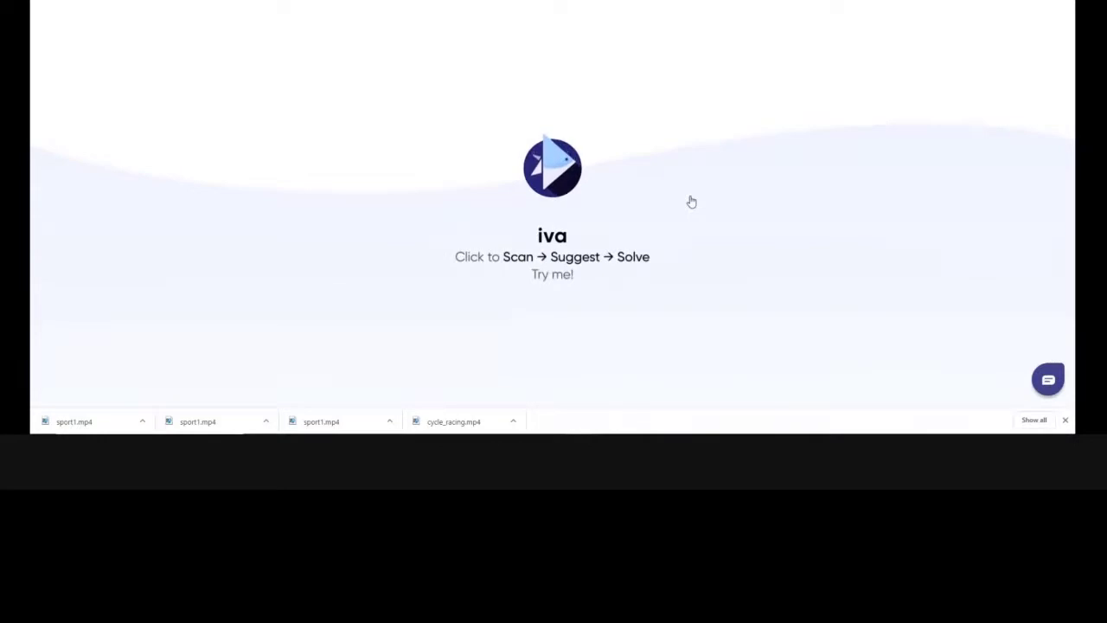
Step: Search the stock videos for football footage and add the stadium clip of the airborne blue-shirted player as the background, trimmed to 6 seconds
{"action": "left_click", "coordinate": [691, 202]}
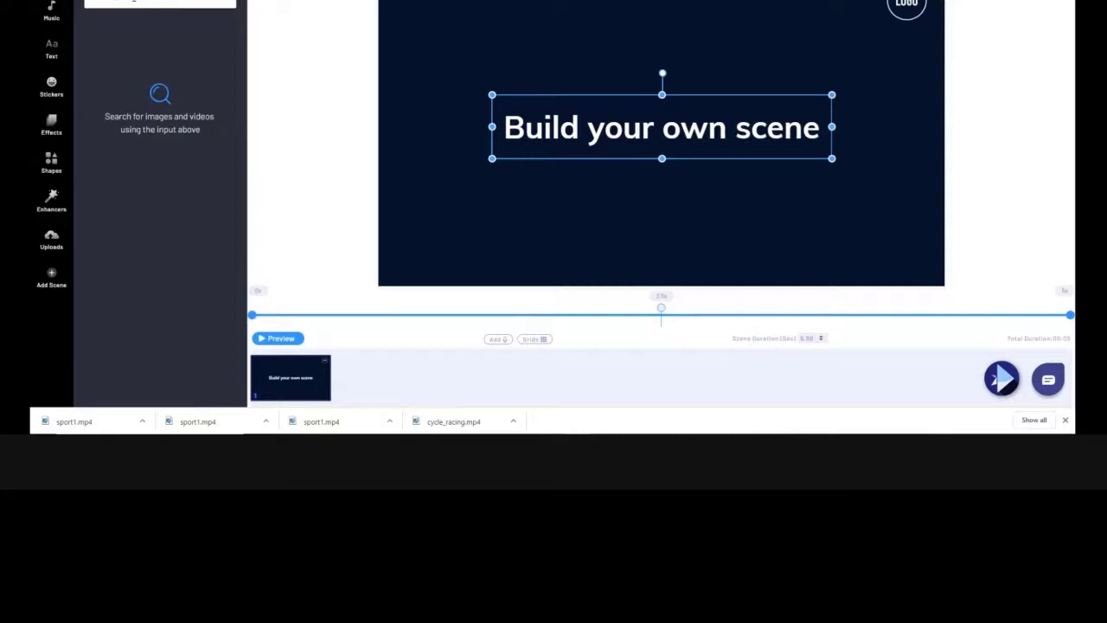
{"action": "key", "text": "Return"}
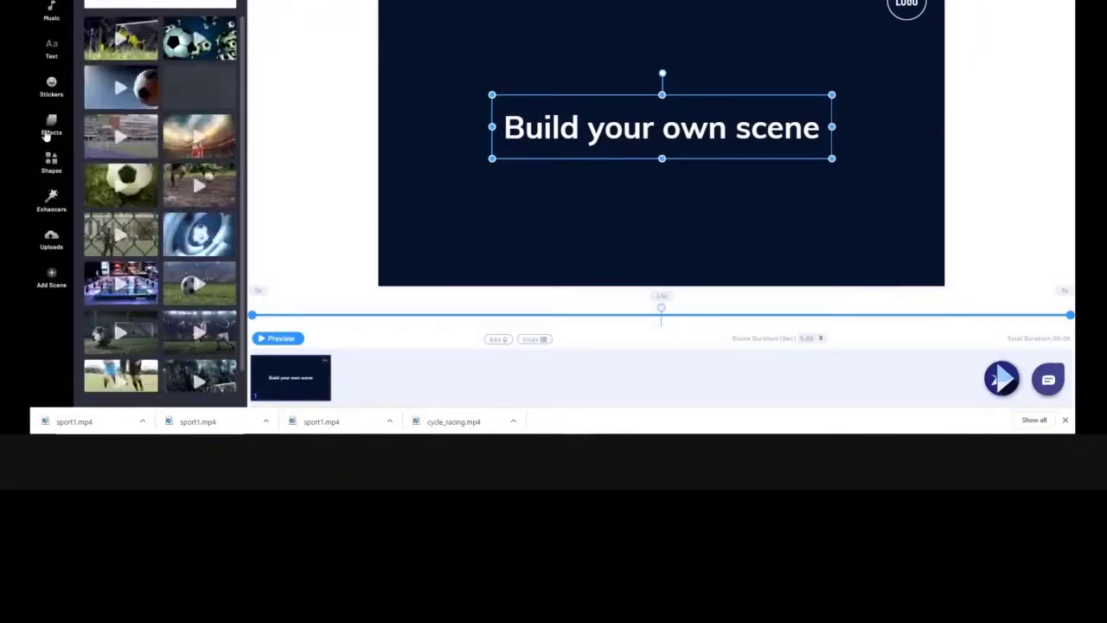
{"action": "scroll", "coordinate": [124, 142], "scroll_direction": "down", "scroll_amount": 4}
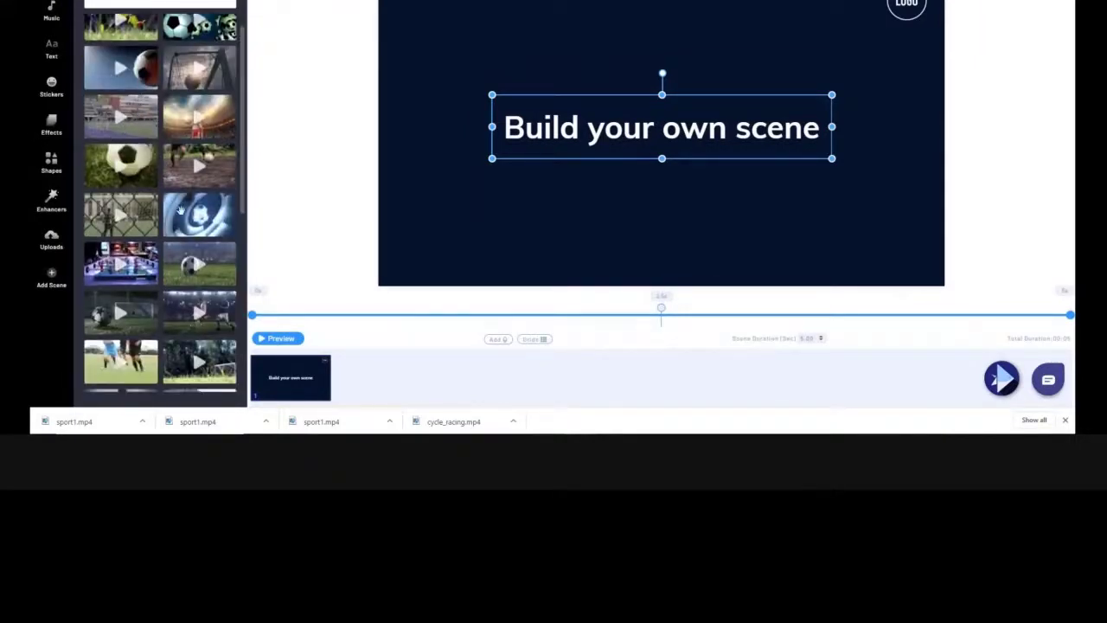
{"action": "scroll", "coordinate": [179, 216], "scroll_direction": "down", "scroll_amount": 8}
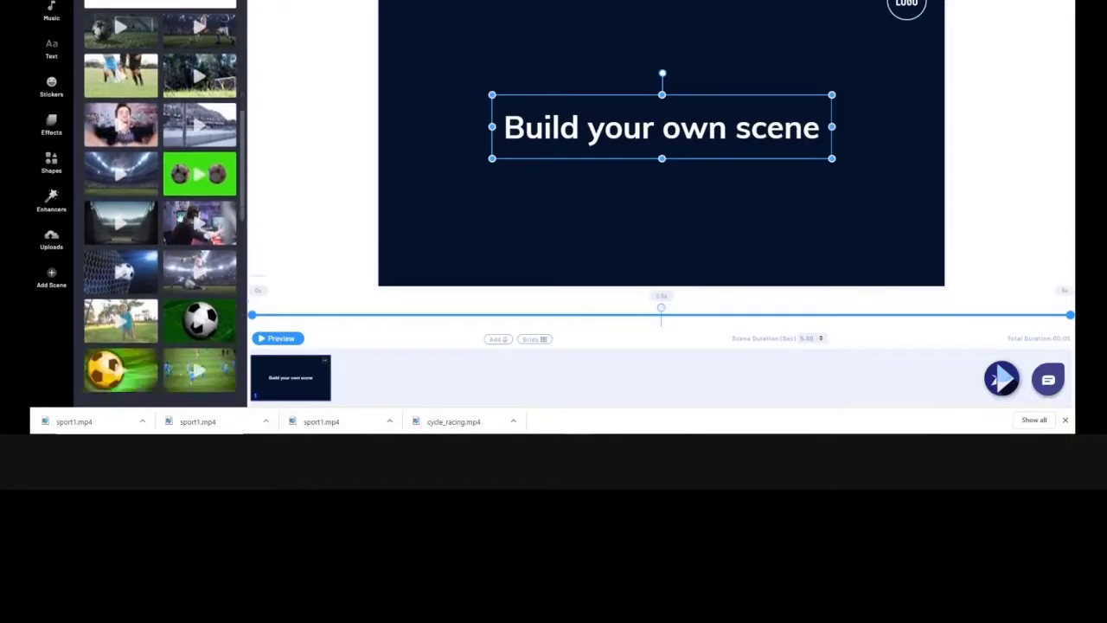
{"action": "scroll", "coordinate": [179, 218], "scroll_direction": "down", "scroll_amount": 6}
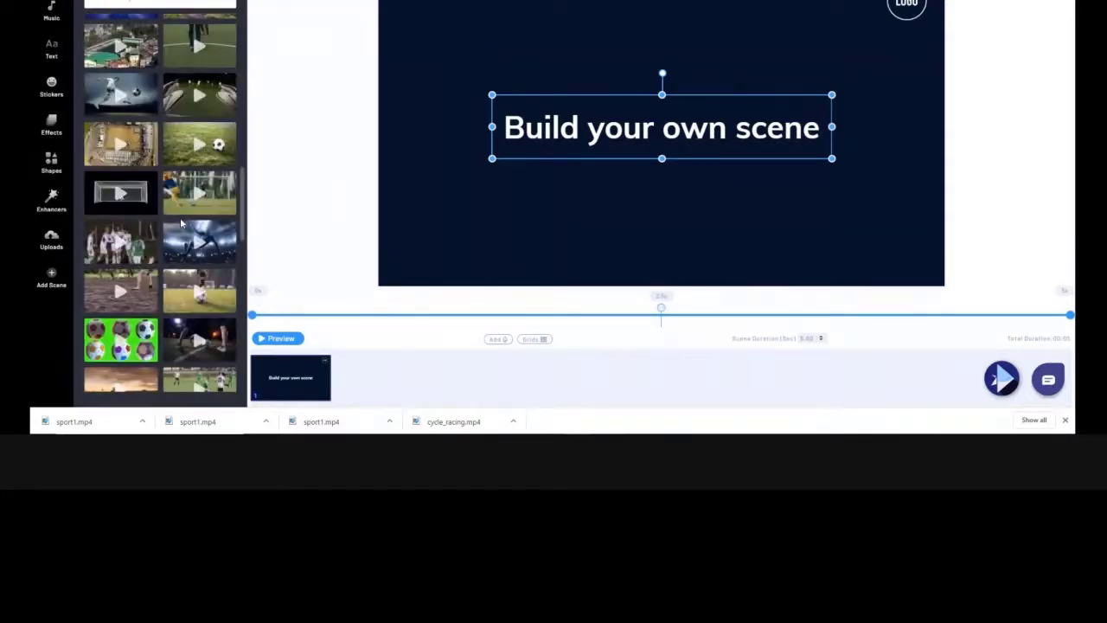
{"action": "scroll", "coordinate": [181, 224], "scroll_direction": "down", "scroll_amount": 3}
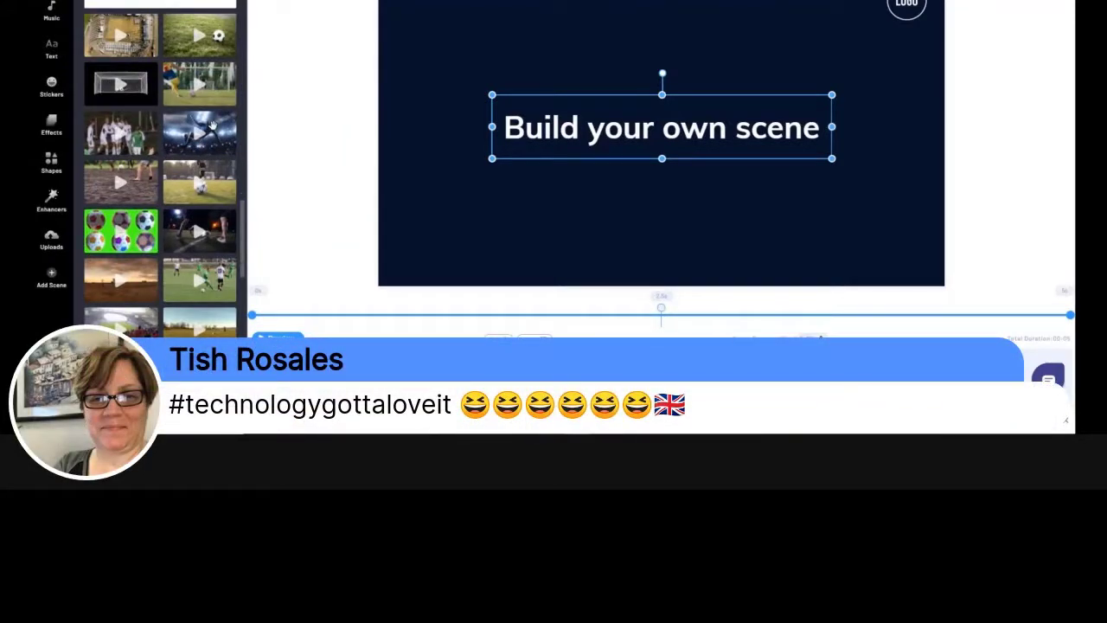
{"action": "left_click_drag", "start_coordinate": [212, 126], "coordinate": [452, 167]}
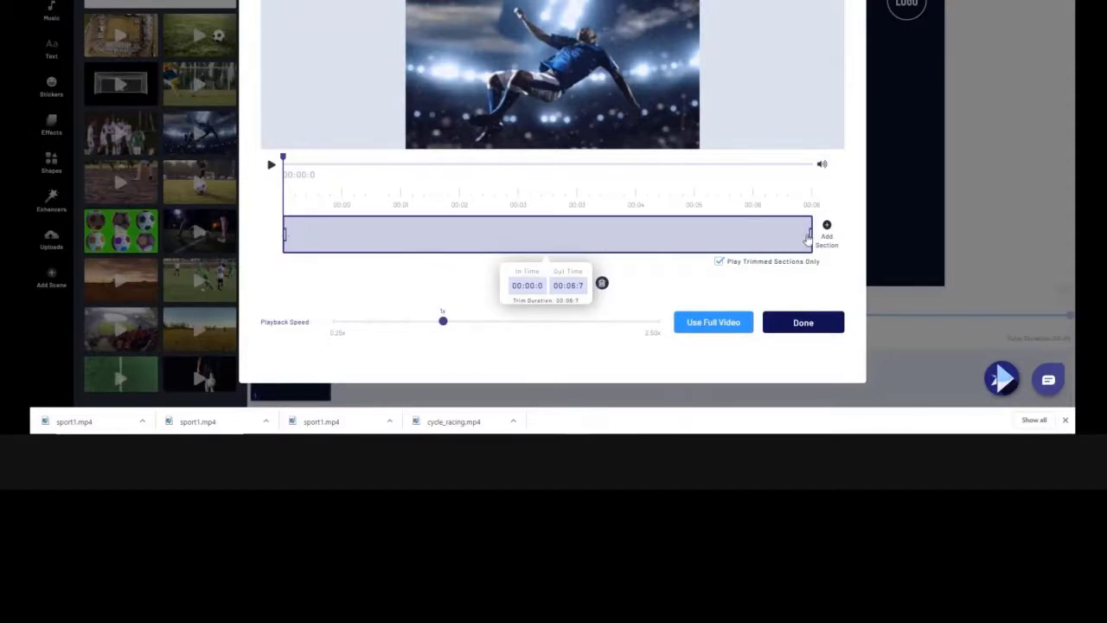
{"action": "left_click_drag", "start_coordinate": [811, 238], "coordinate": [757, 250]}
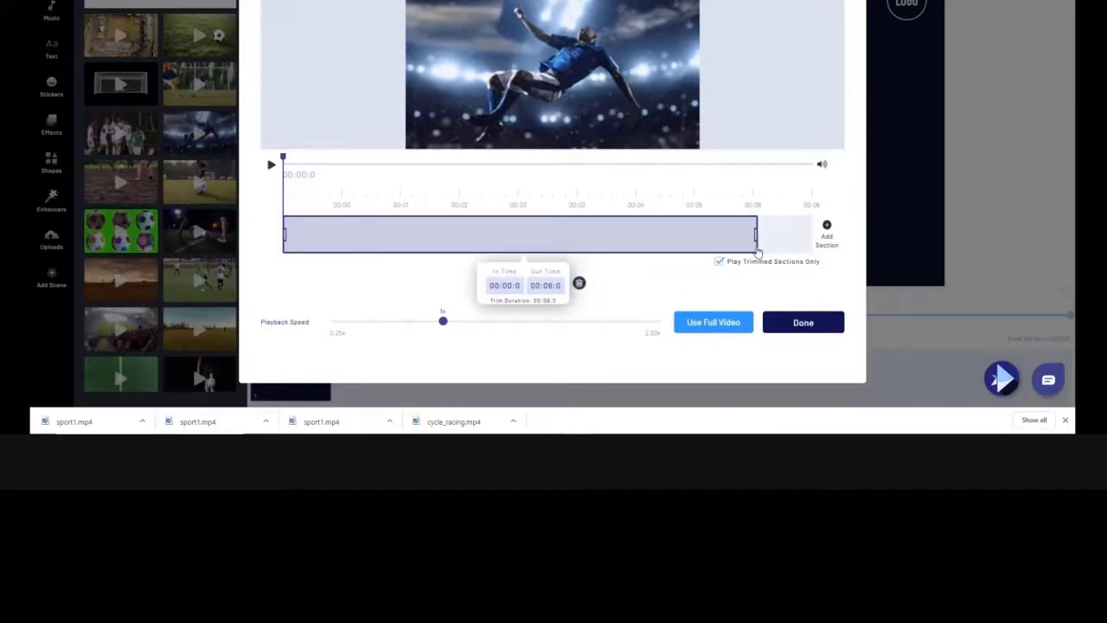
{"action": "left_click", "coordinate": [797, 323]}
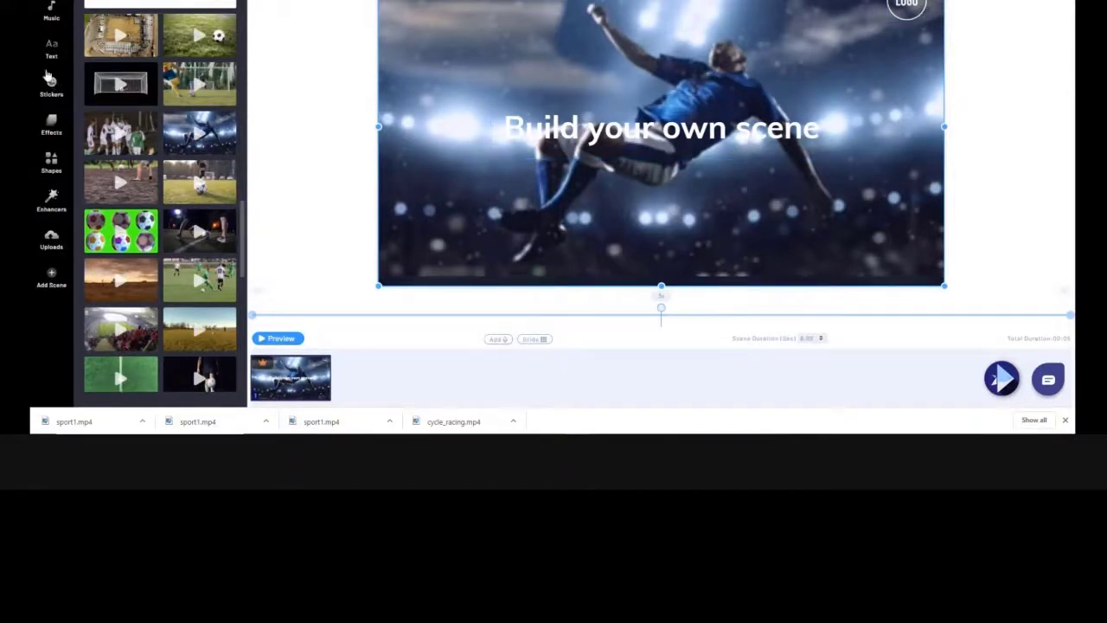
Step: Replace the LOGO placeholder in the scene's corner with the uploaded QUEST logo and enlarge it slightly
{"action": "left_click", "coordinate": [51, 244]}
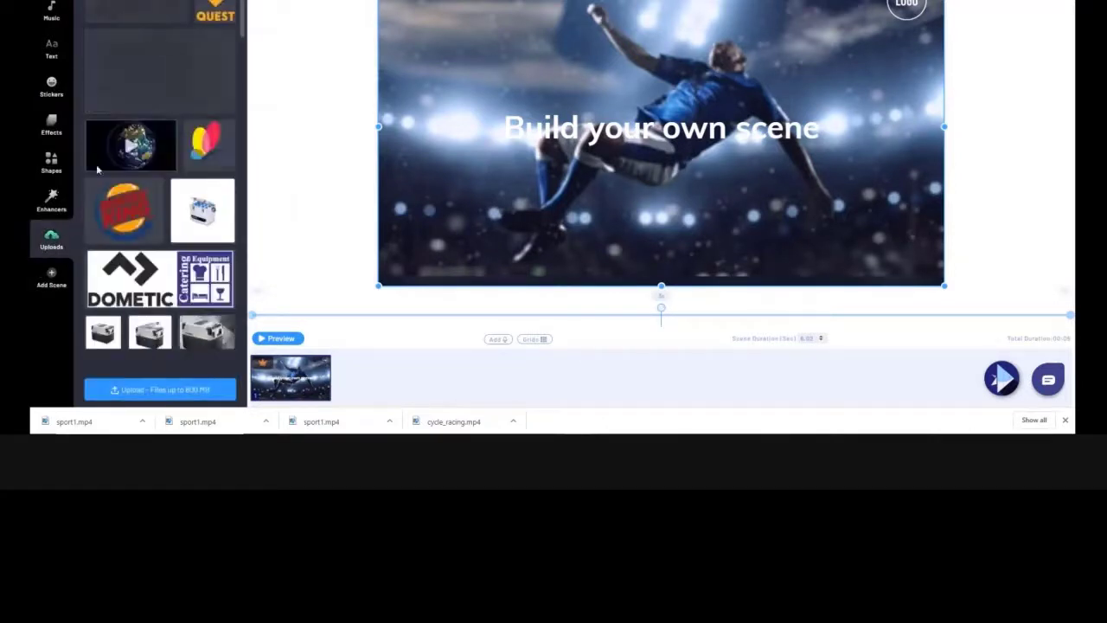
{"action": "left_click_drag", "start_coordinate": [212, 16], "coordinate": [908, 9]}
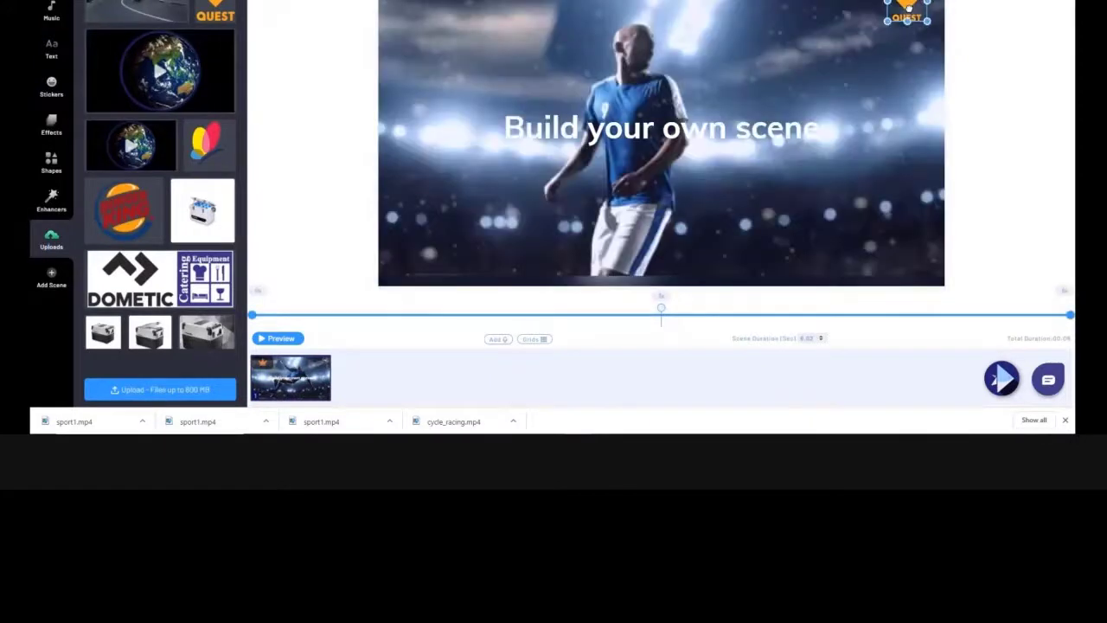
{"action": "left_click_drag", "start_coordinate": [887, 20], "coordinate": [880, 25]}
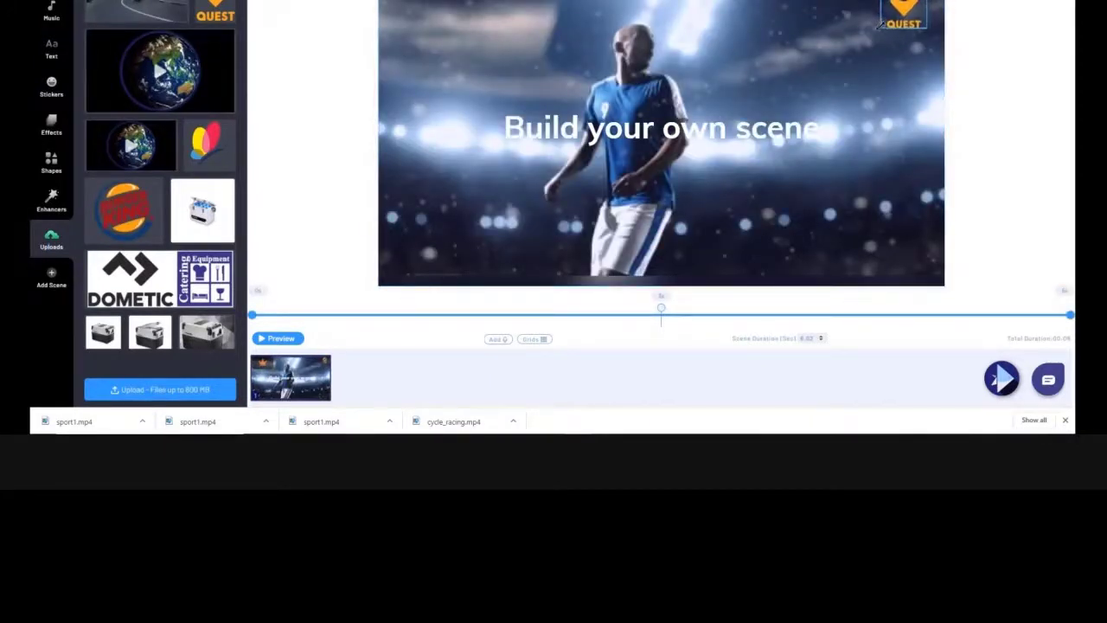
Step: Change the scene's title text to "Football"
{"action": "left_click", "coordinate": [672, 131]}
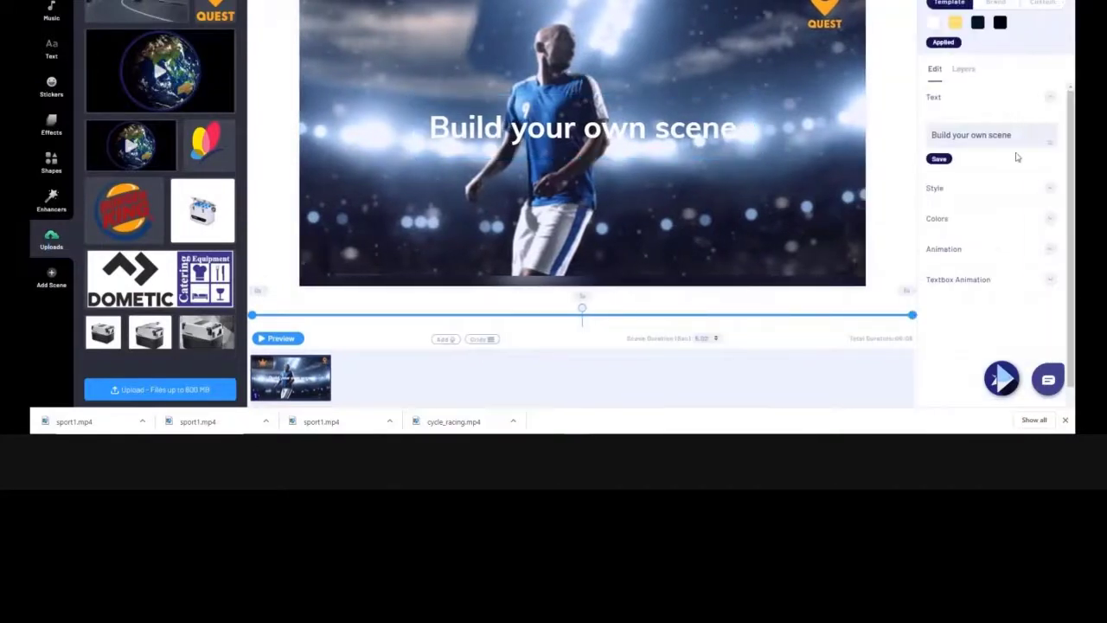
{"action": "left_click_drag", "start_coordinate": [1024, 136], "coordinate": [896, 129]}
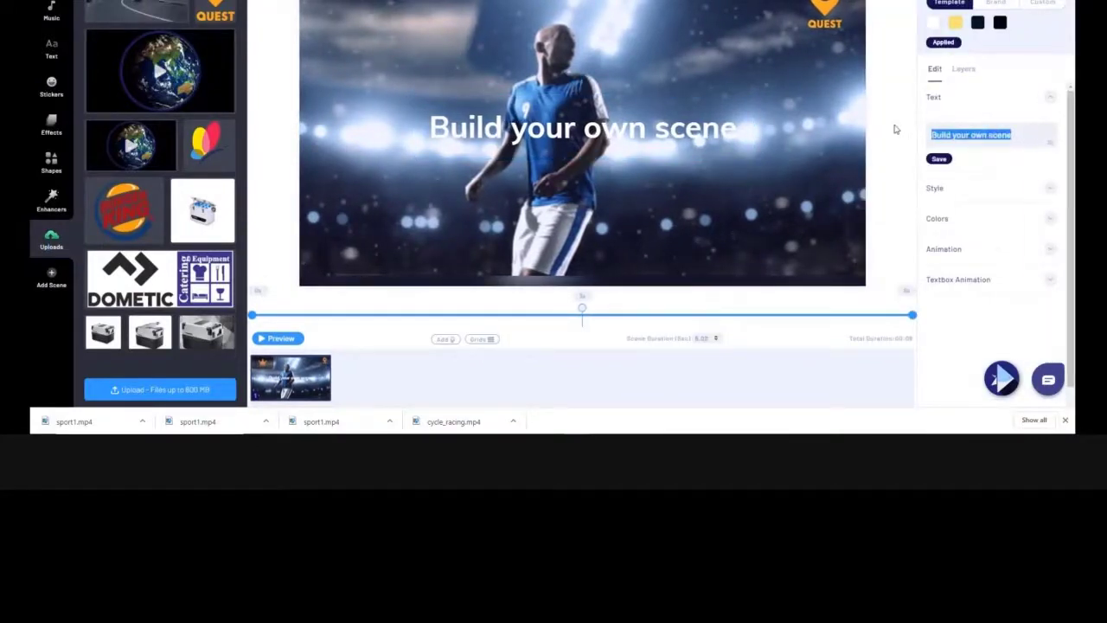
{"action": "type", "text": "Football"}
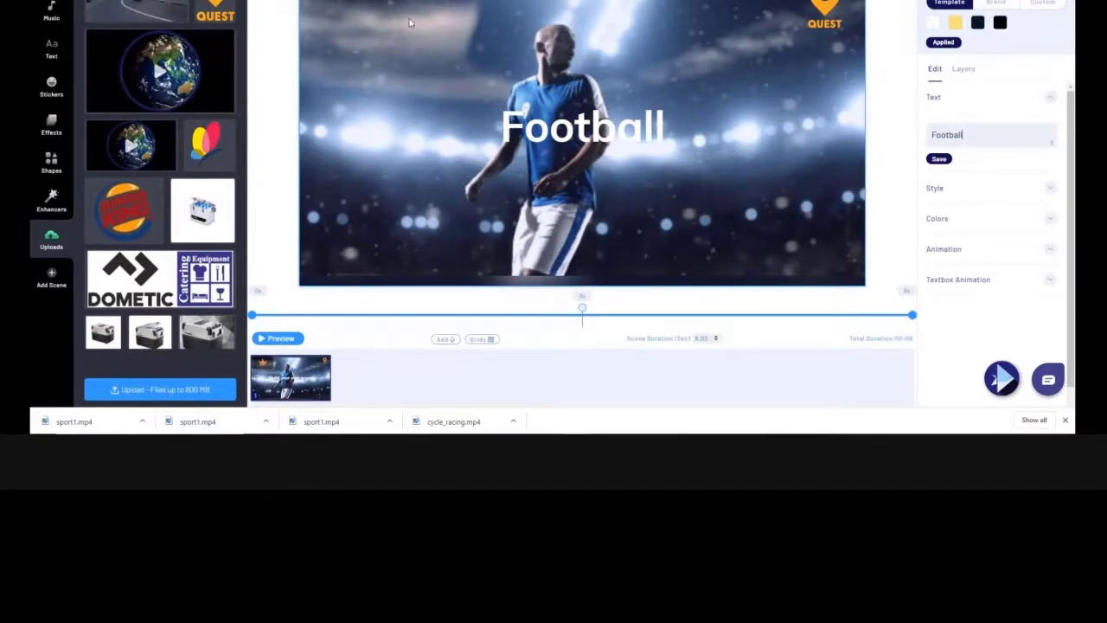
Step: Set the text color of the Football title to orange, hex ff9900
{"action": "left_click", "coordinate": [638, 139]}
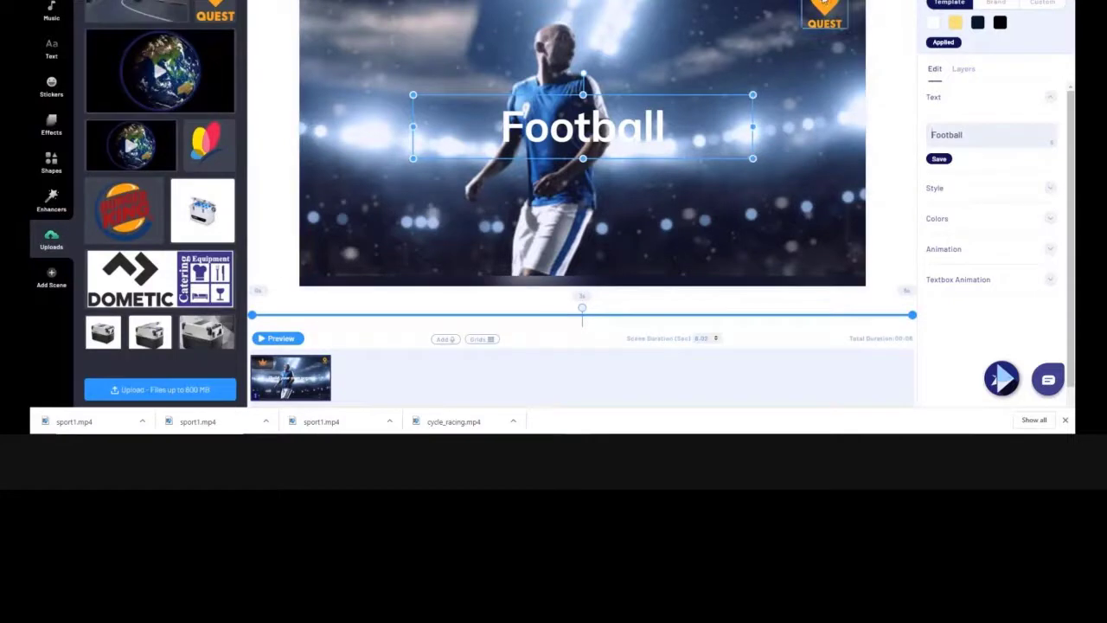
{"action": "left_click", "coordinate": [941, 219]}
{"action": "scroll", "coordinate": [934, 210], "scroll_direction": "down", "scroll_amount": 2}
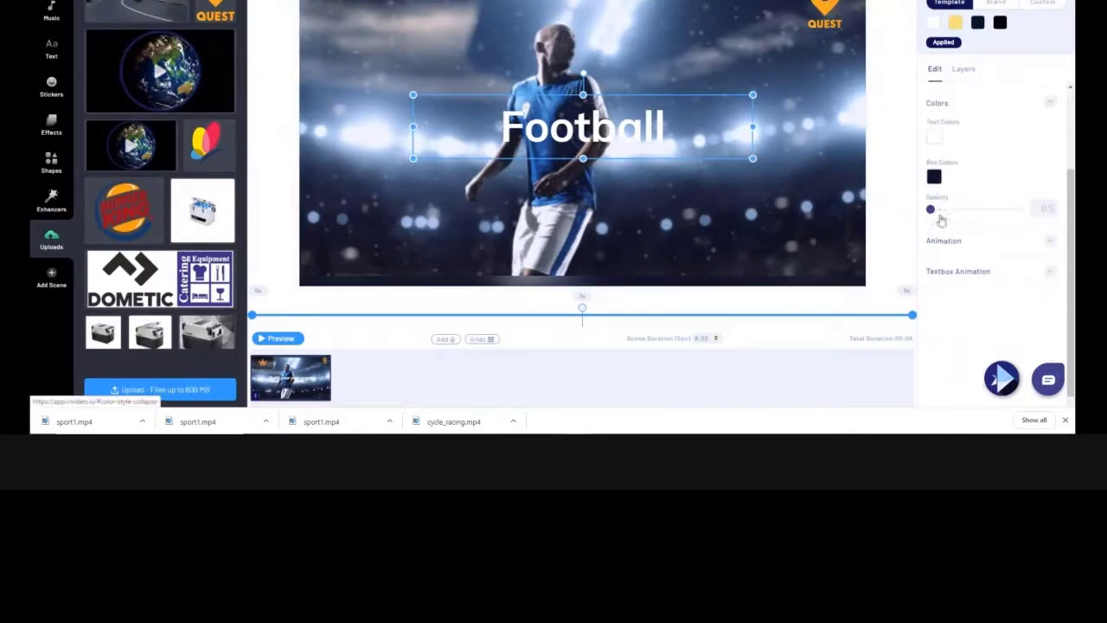
{"action": "left_click", "coordinate": [934, 129]}
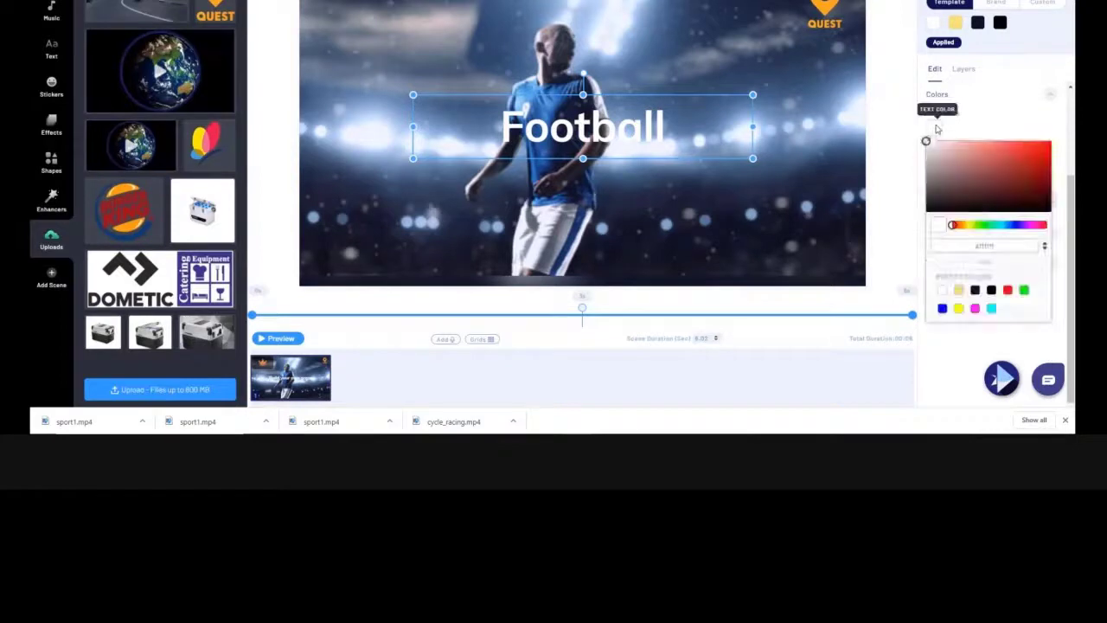
{"action": "left_click_drag", "start_coordinate": [997, 247], "coordinate": [981, 246]}
{"action": "key", "text": "BackSpace"}
{"action": "type", "text": "ff3399"}
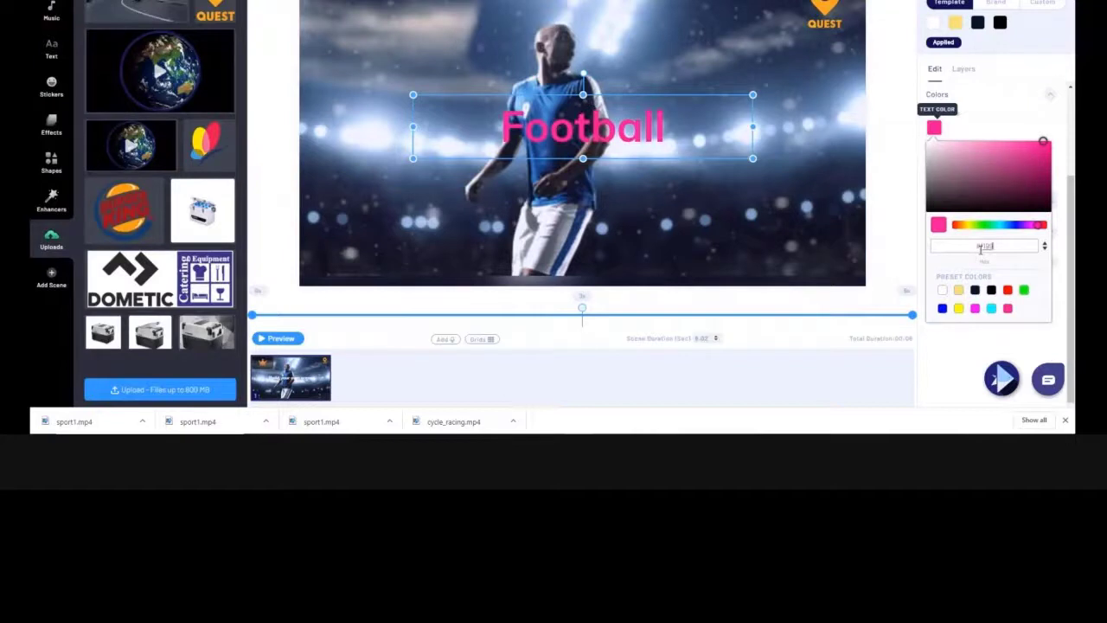
{"action": "type", "text": "ff9900"}
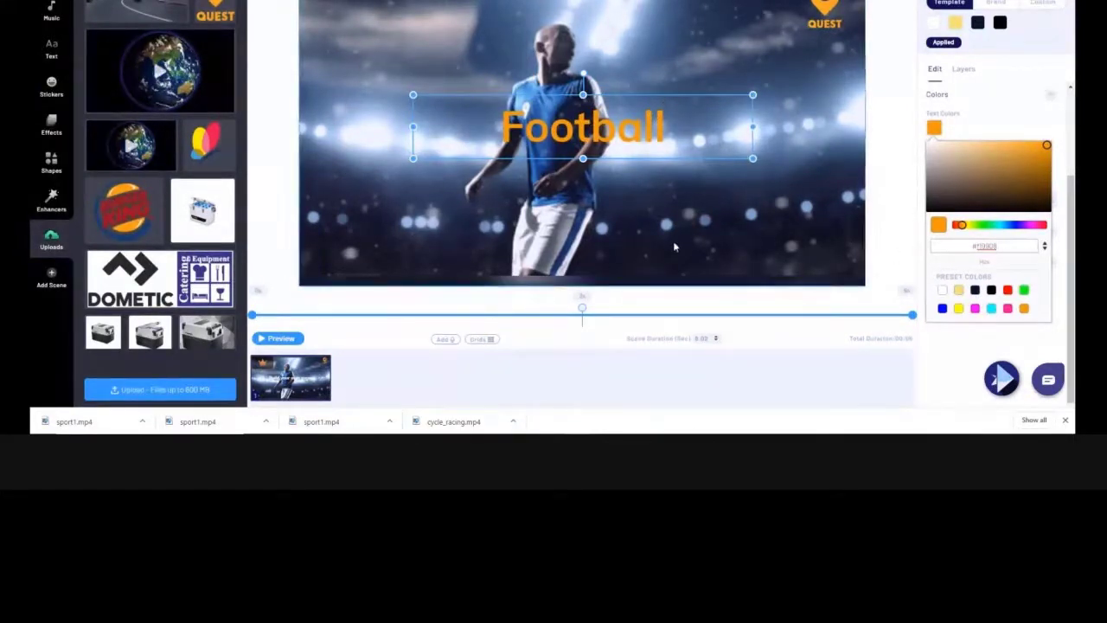
{"action": "left_click", "coordinate": [279, 338]}
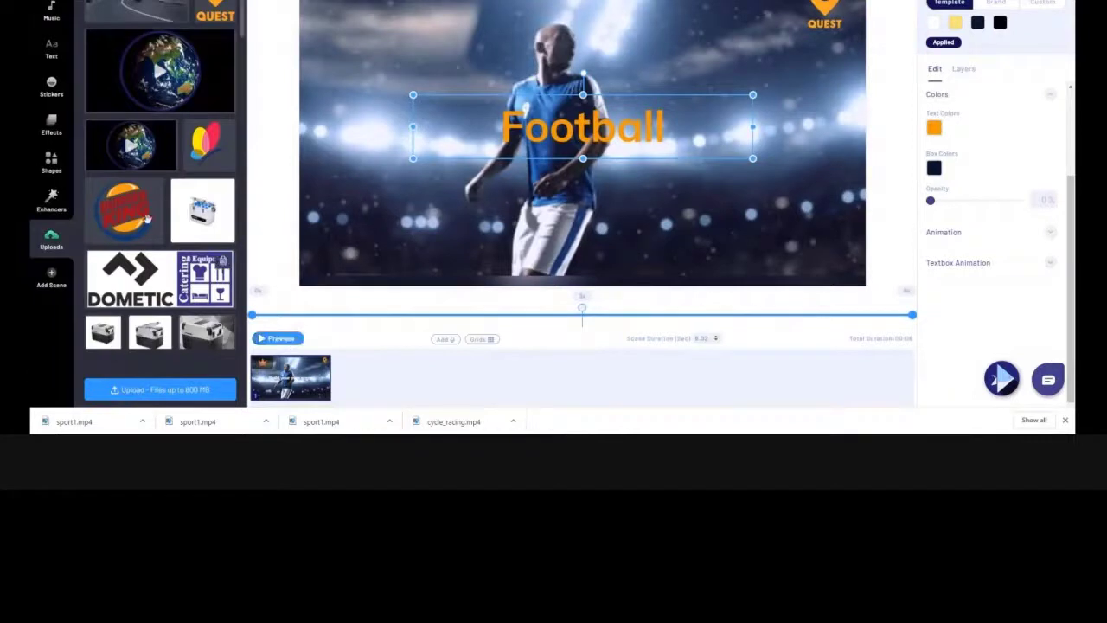
Step: Add a solid rectangle shape to the centre of the scene
{"action": "left_click", "coordinate": [47, 163]}
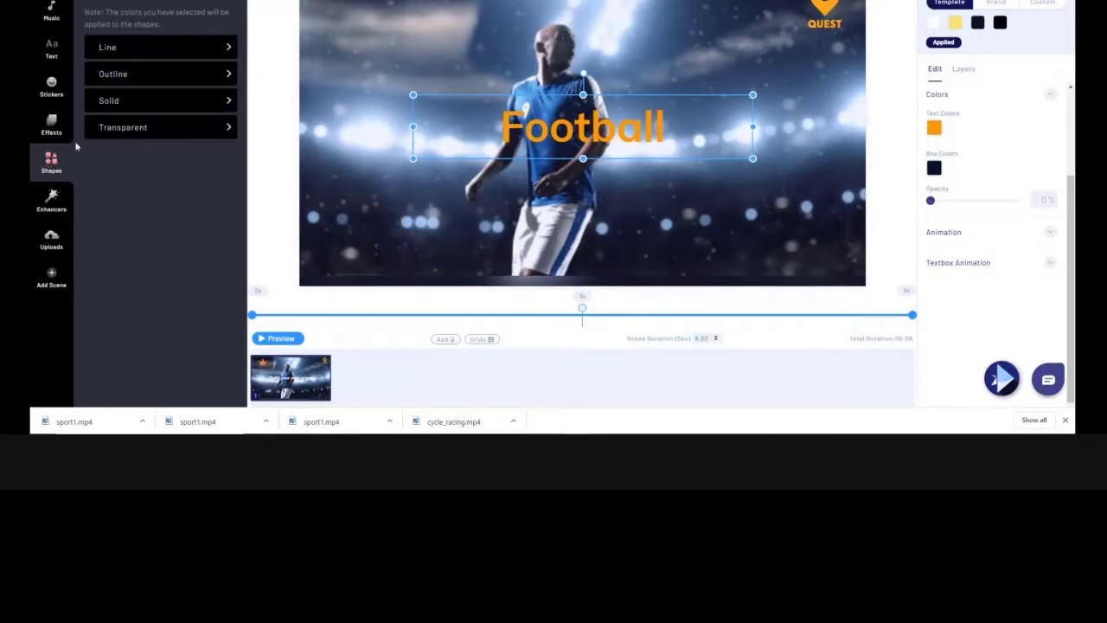
{"action": "left_click", "coordinate": [129, 104]}
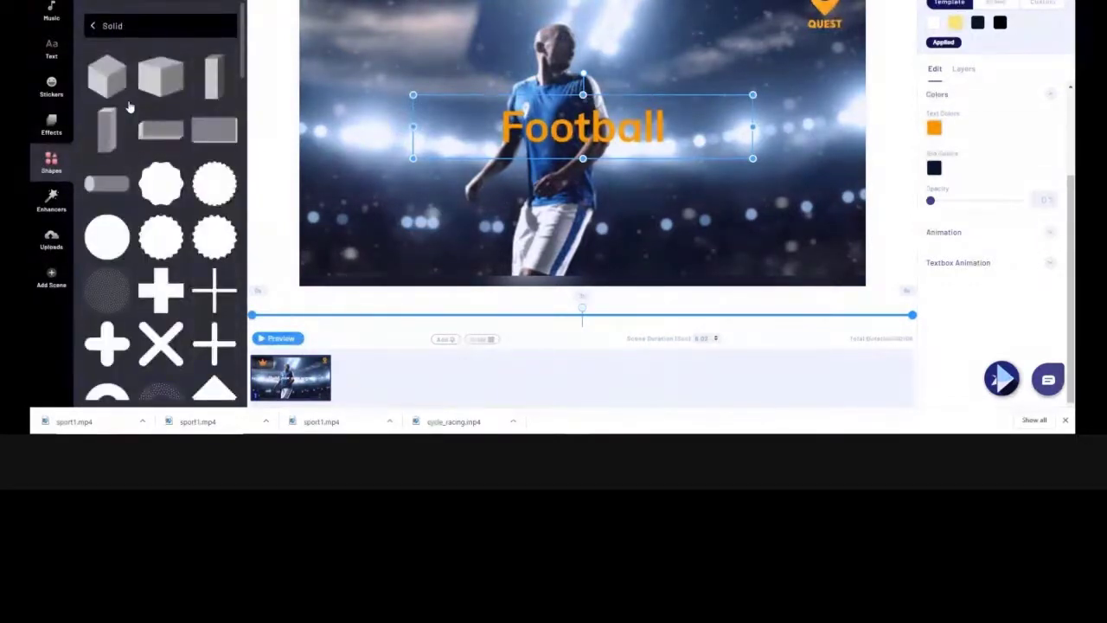
{"action": "scroll", "coordinate": [119, 173], "scroll_direction": "down", "scroll_amount": 3}
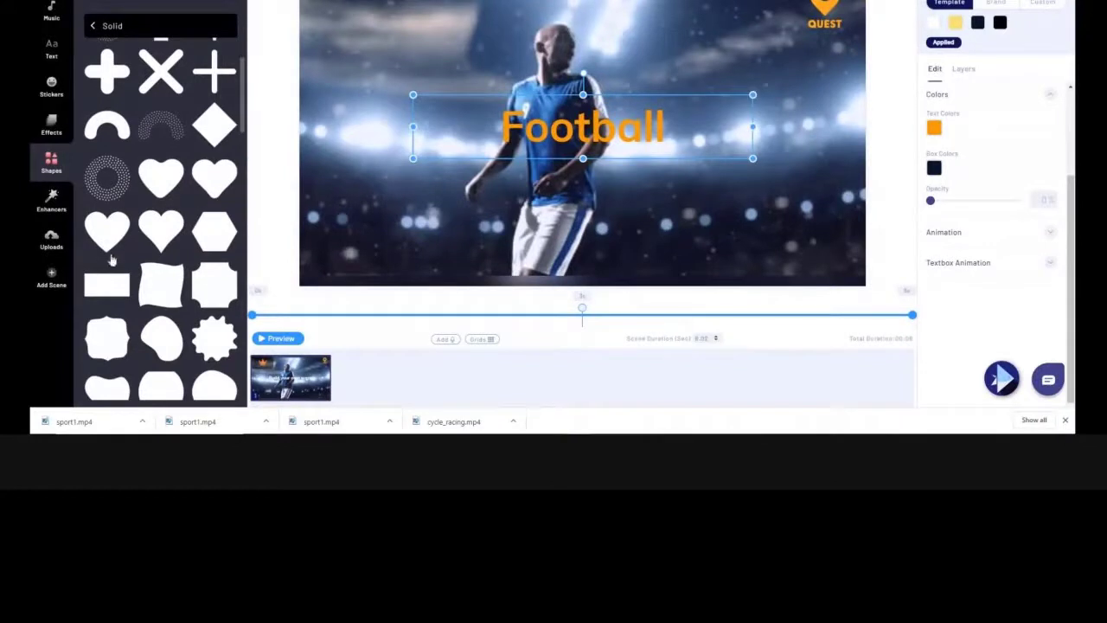
{"action": "left_click", "coordinate": [97, 290]}
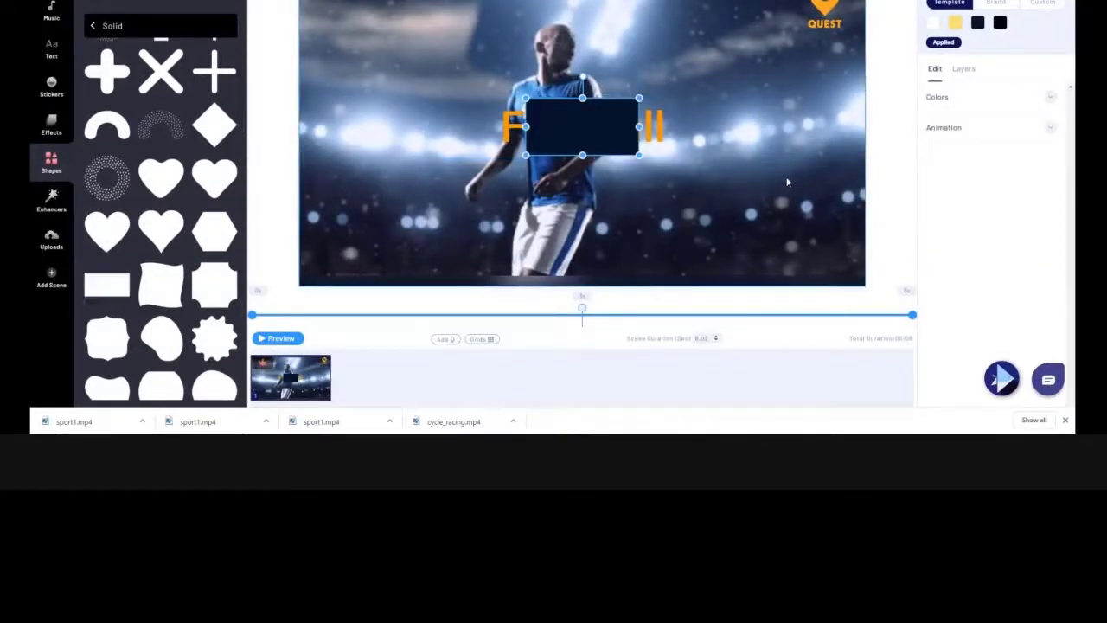
Step: Color the rectangle orange with hex ff9800 and lower its opacity to about 61%
{"action": "left_click", "coordinate": [937, 97]}
{"action": "left_click", "coordinate": [934, 119]}
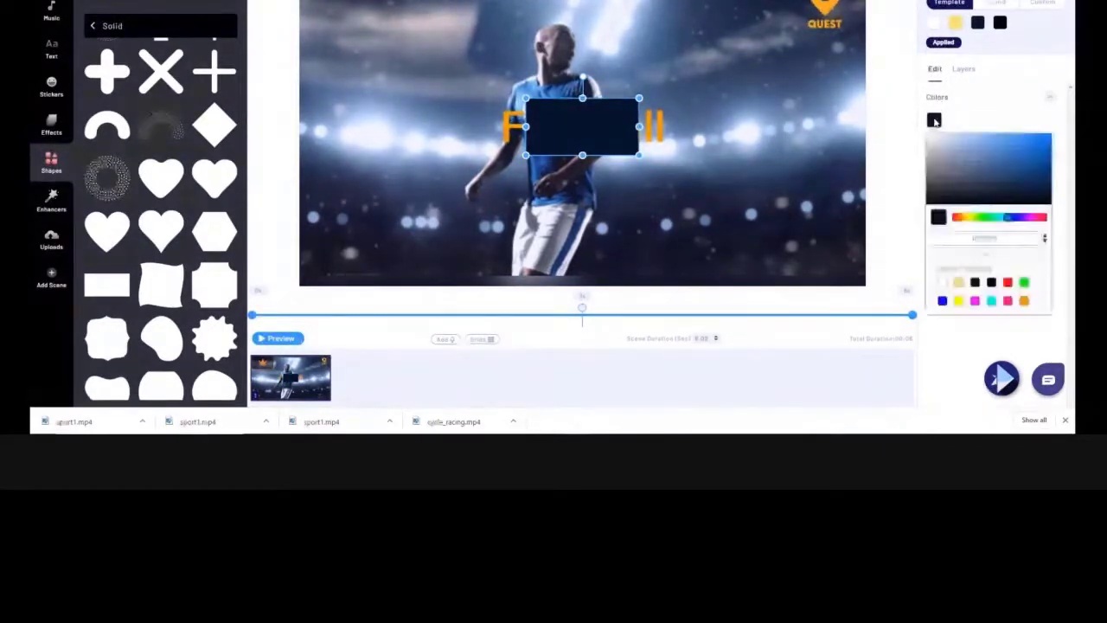
{"action": "double_click", "coordinate": [1002, 239]}
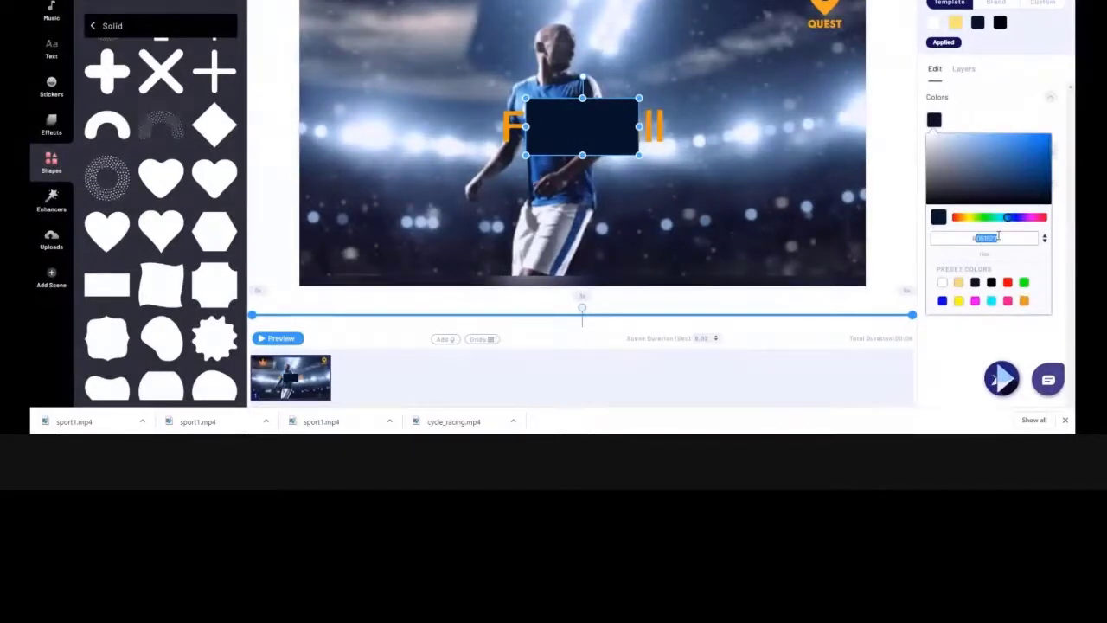
{"action": "type", "text": "ff2d87"}
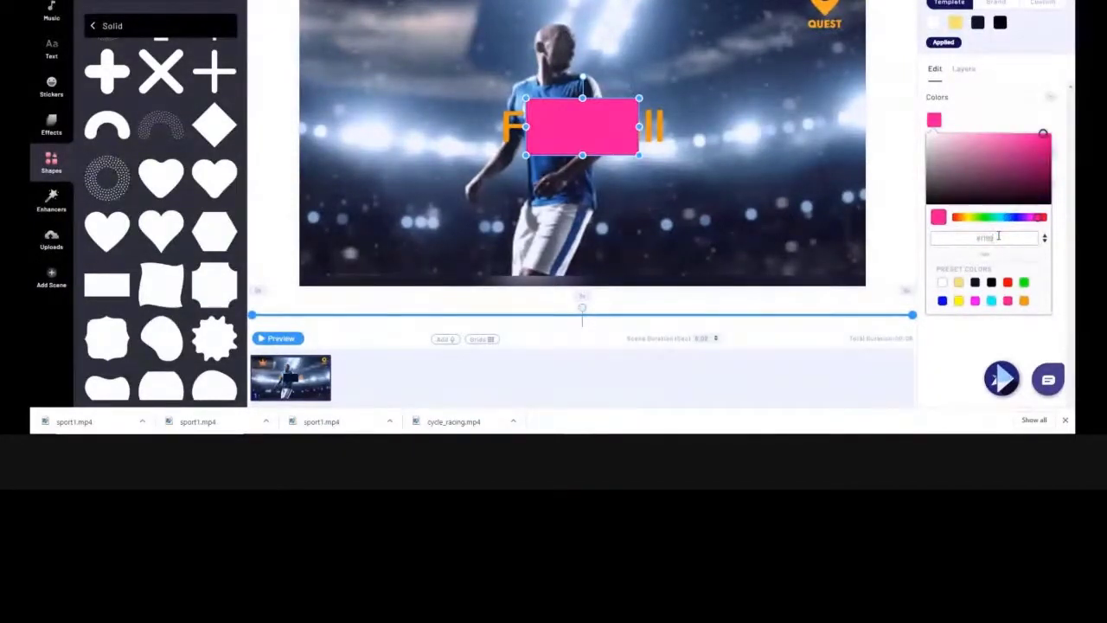
{"action": "double_click", "coordinate": [999, 236]}
{"action": "type", "text": "ff9800"}
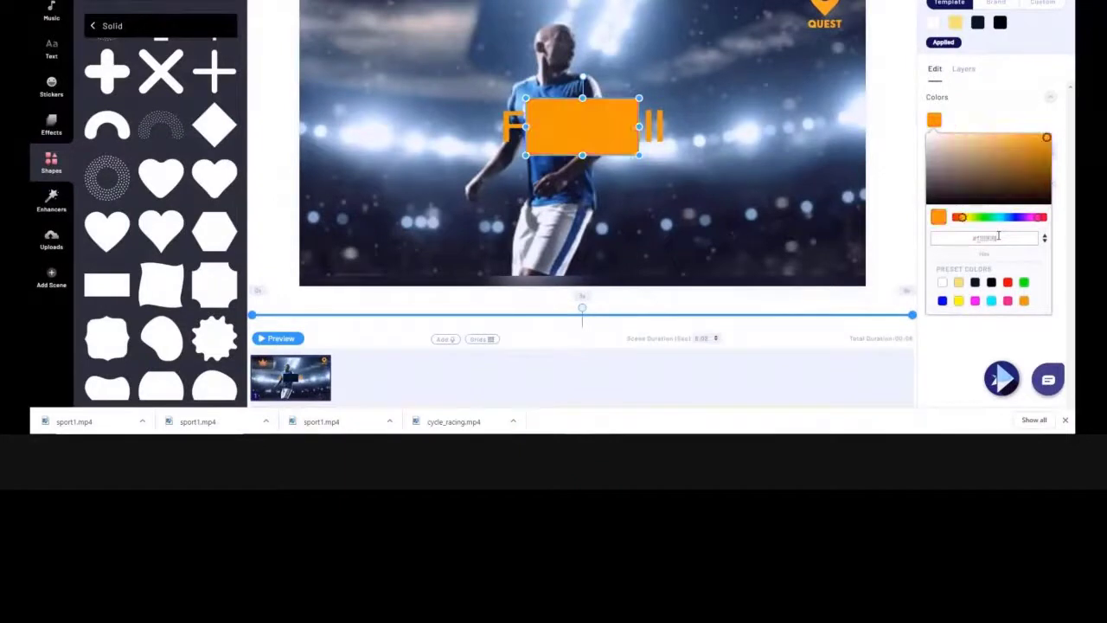
{"action": "left_click", "coordinate": [1010, 118]}
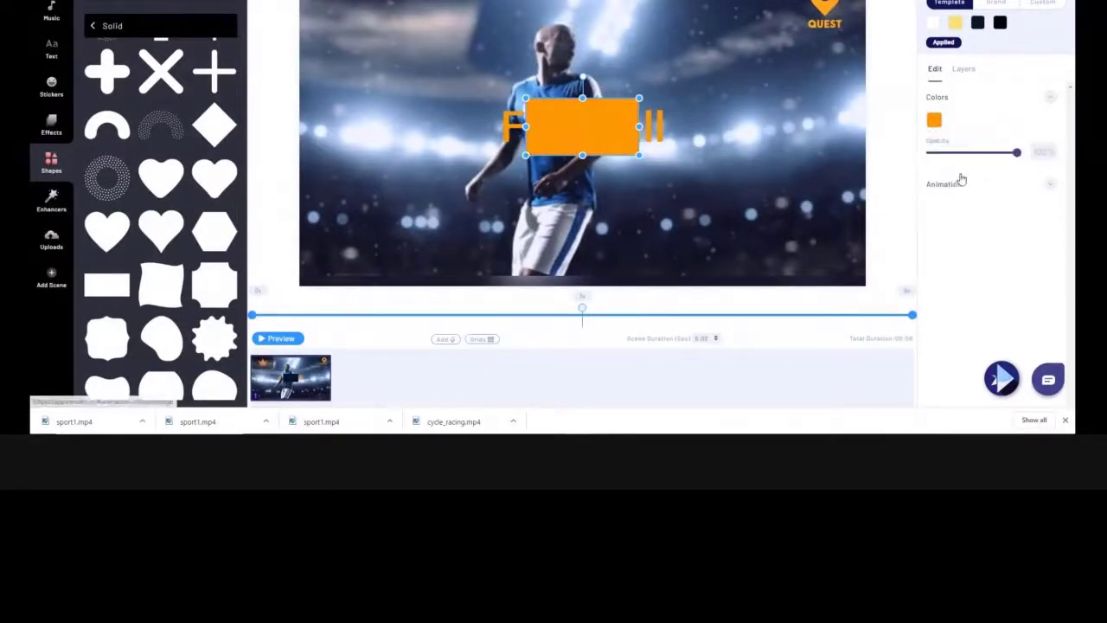
{"action": "left_click_drag", "start_coordinate": [1017, 155], "coordinate": [983, 162]}
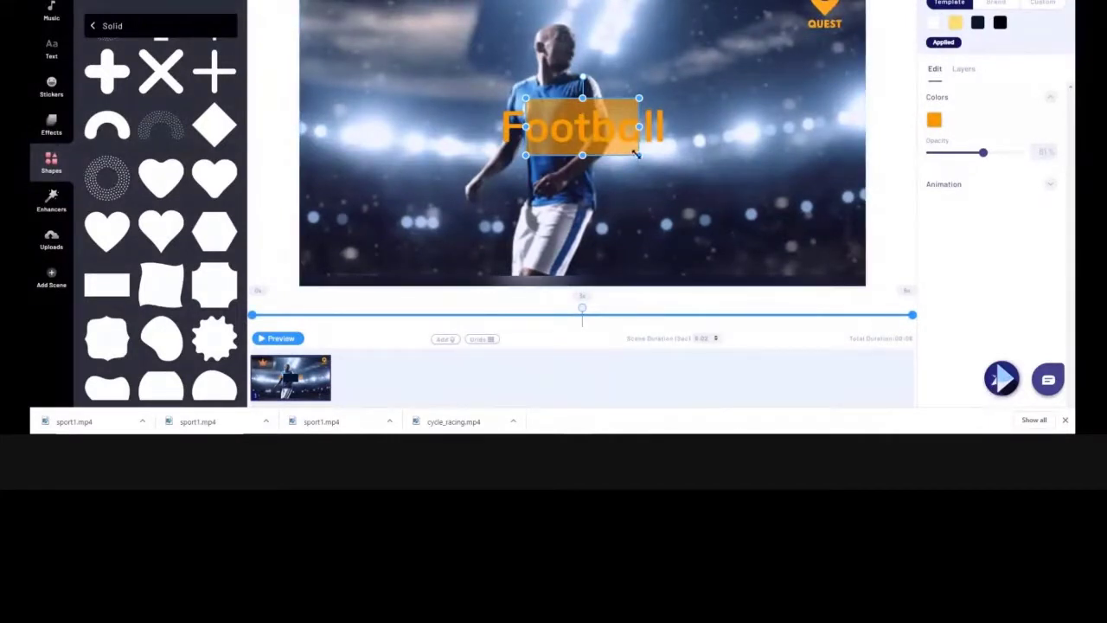
Step: Stretch the semi-transparent orange rectangle until it covers the whole scene
{"action": "left_click_drag", "start_coordinate": [641, 158], "coordinate": [826, 317]}
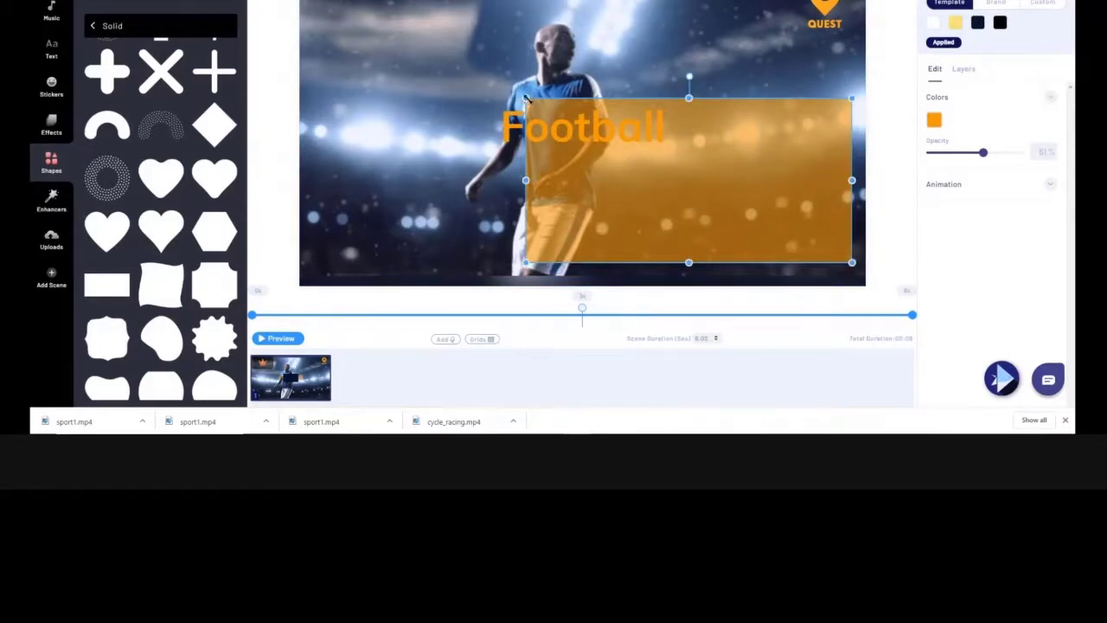
{"action": "left_click_drag", "start_coordinate": [526, 98], "coordinate": [299, 1]}
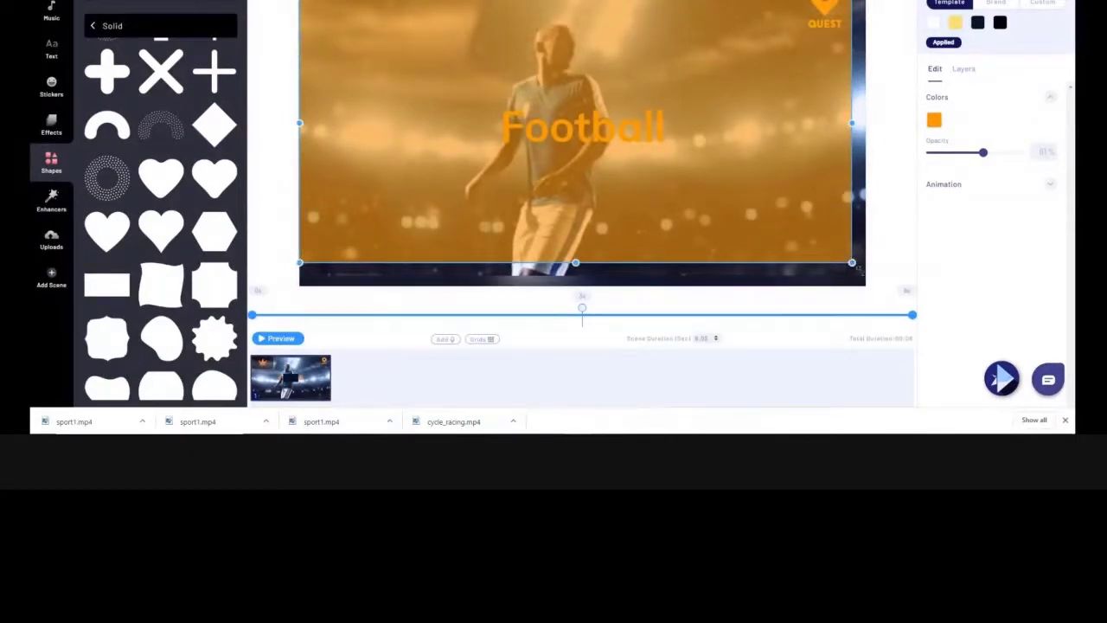
{"action": "left_click_drag", "start_coordinate": [865, 278], "coordinate": [866, 272]}
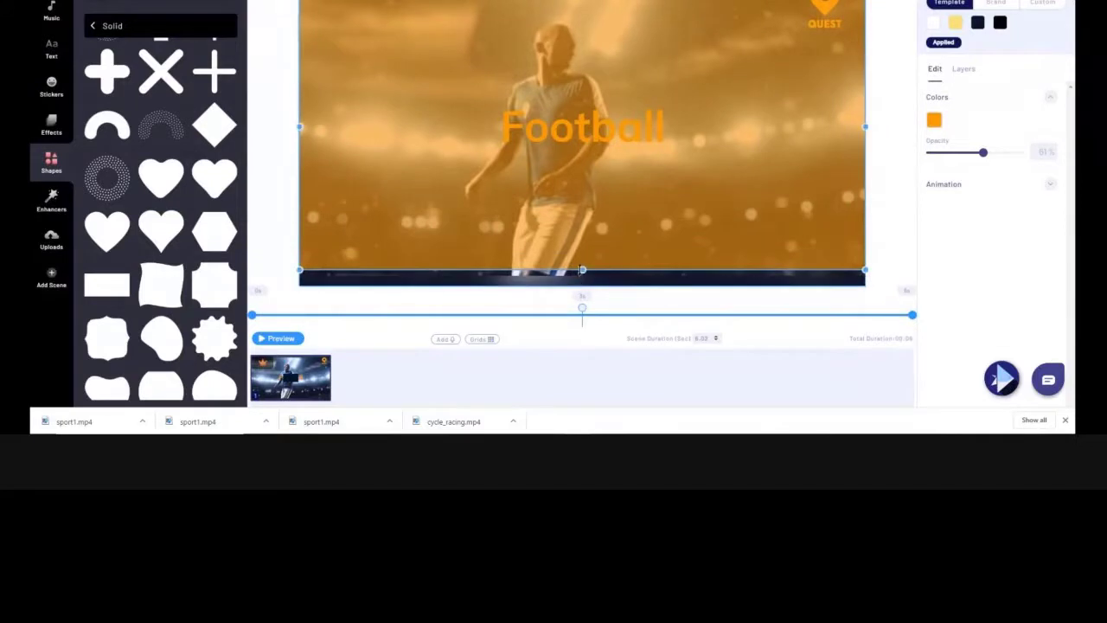
{"action": "left_click_drag", "start_coordinate": [582, 283], "coordinate": [583, 294]}
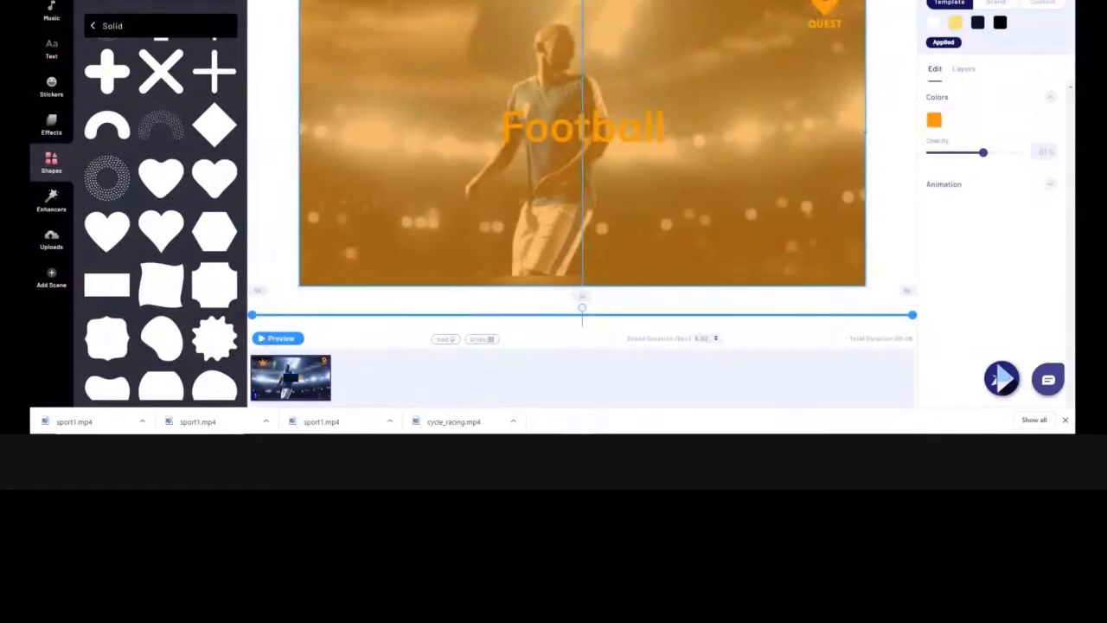
Step: Recolor the Football title text to a slightly muted orange using a pasted hex color value
{"action": "left_click", "coordinate": [753, 48]}
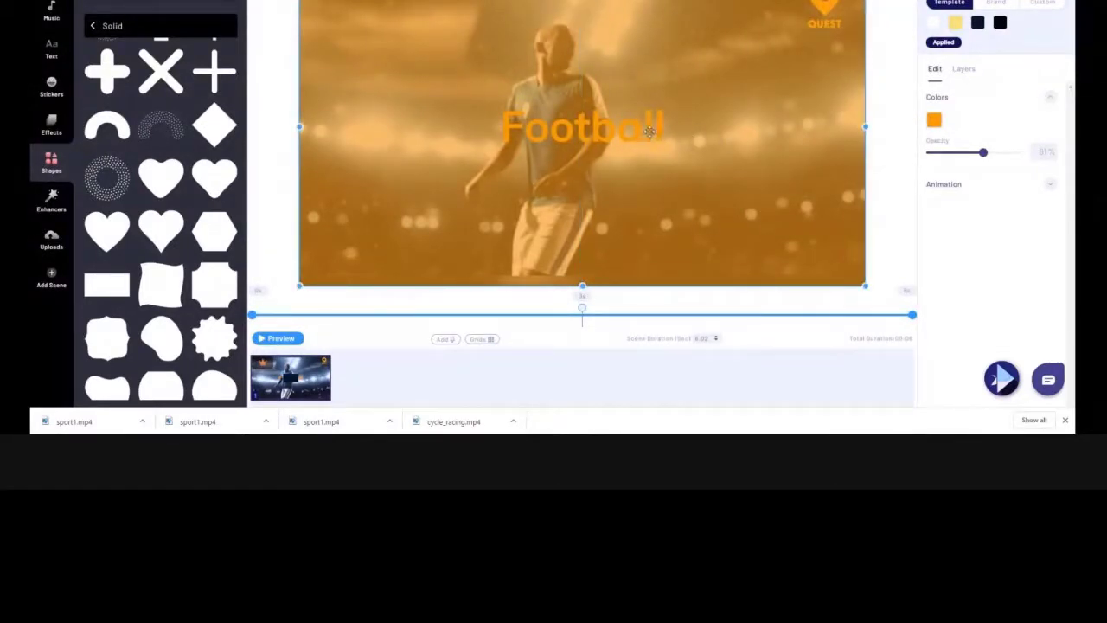
{"action": "left_click", "coordinate": [967, 76]}
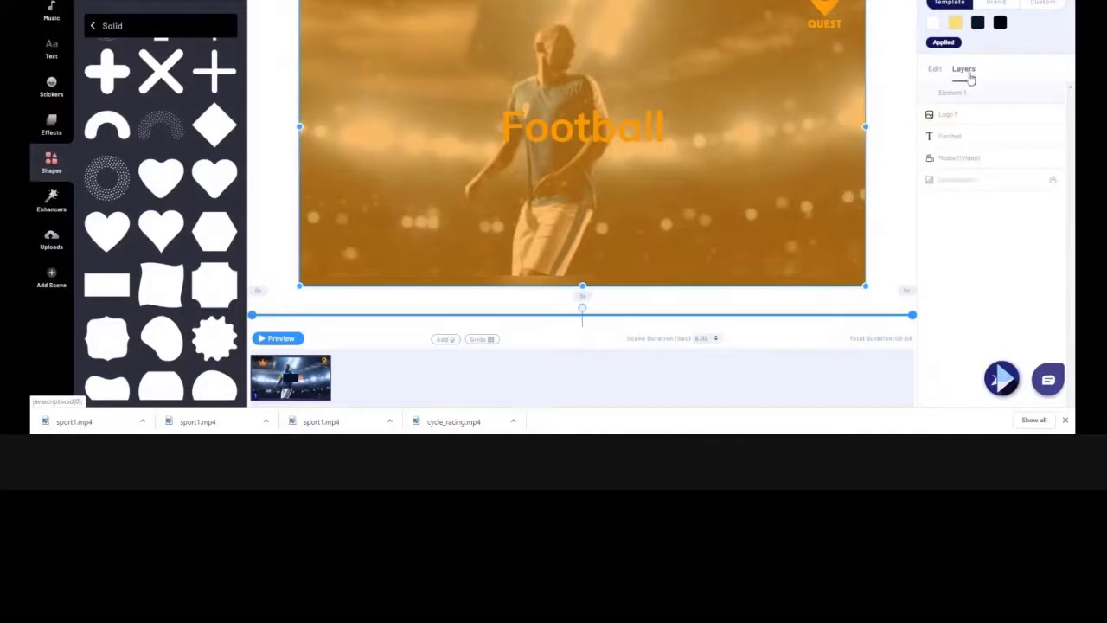
{"action": "left_click", "coordinate": [960, 132]}
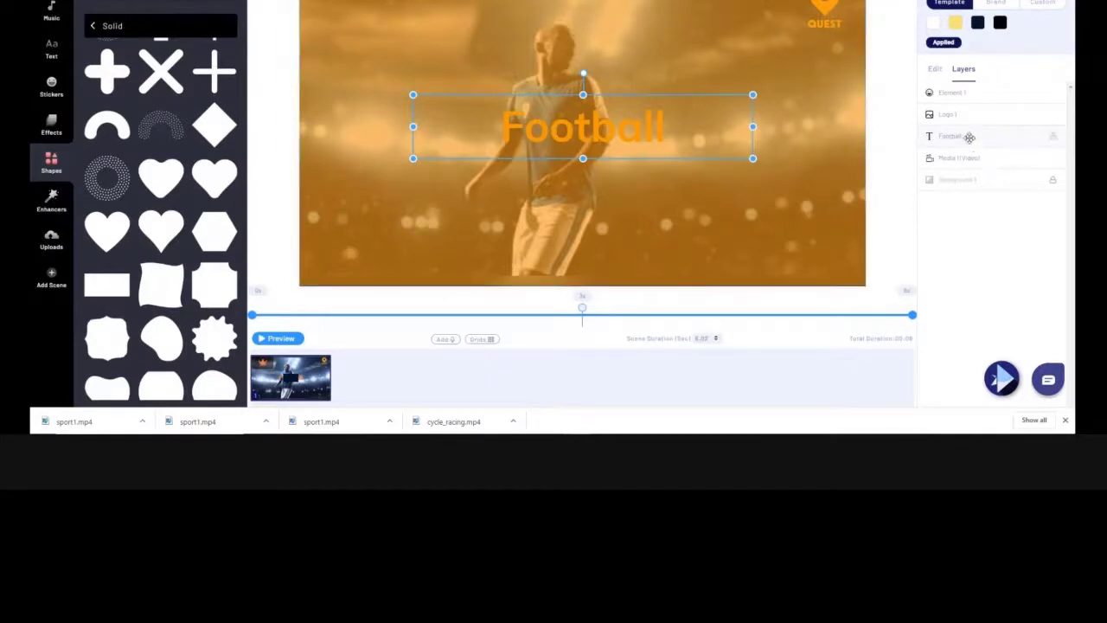
{"action": "left_click", "coordinate": [935, 71]}
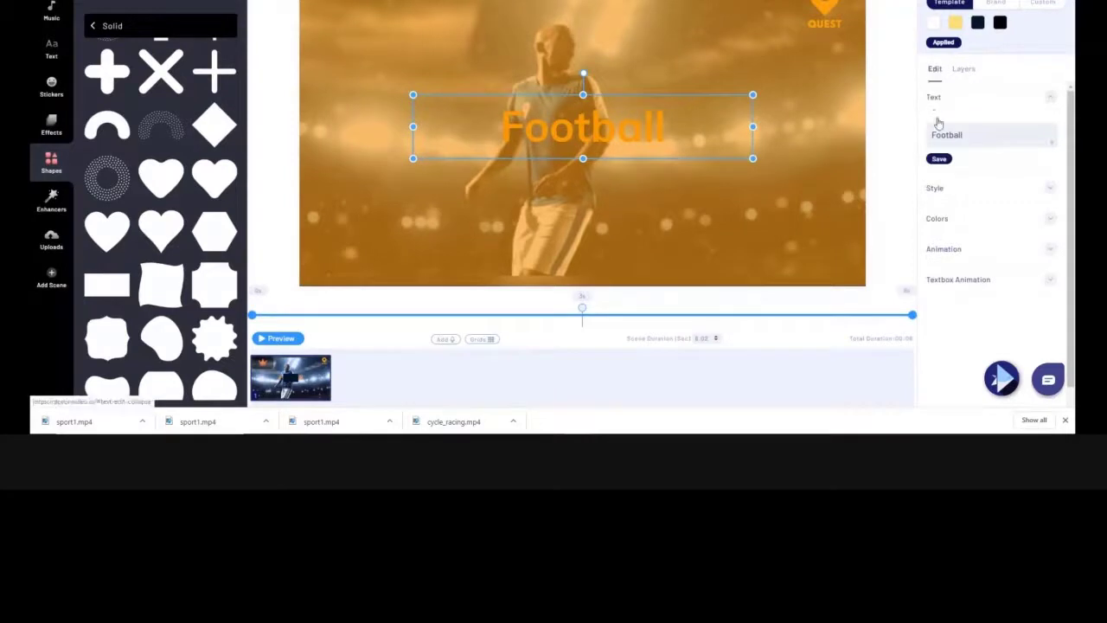
{"action": "left_click", "coordinate": [937, 218]}
{"action": "scroll", "coordinate": [943, 234], "scroll_direction": "down", "scroll_amount": 1}
{"action": "scroll", "coordinate": [946, 245], "scroll_direction": "down", "scroll_amount": 1}
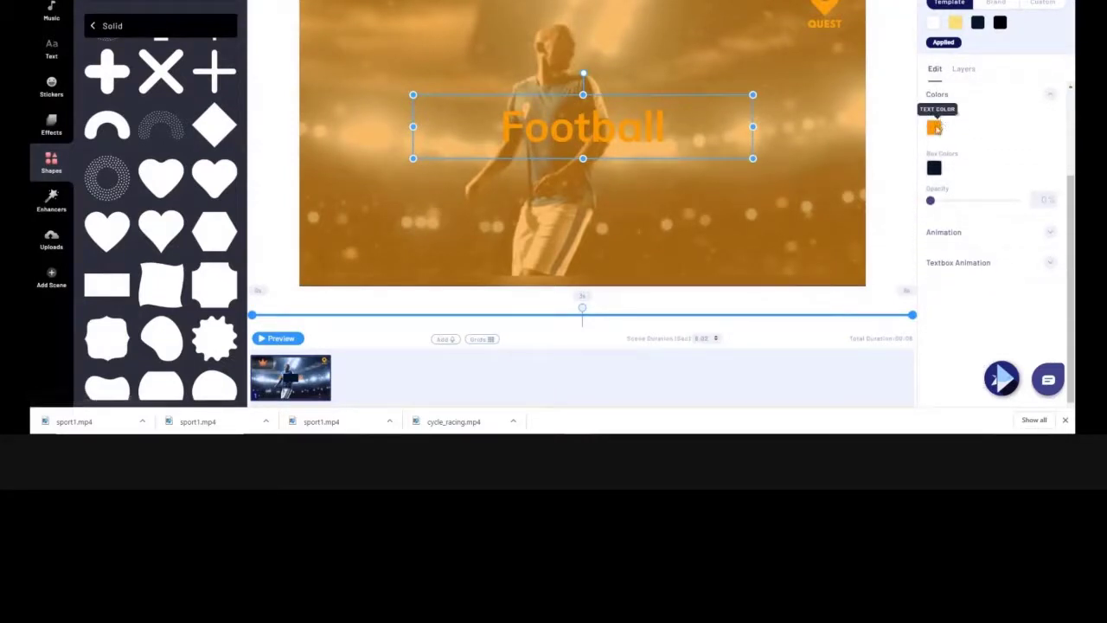
{"action": "left_click", "coordinate": [934, 127]}
{"action": "left_click_drag", "start_coordinate": [1002, 245], "coordinate": [983, 246]}
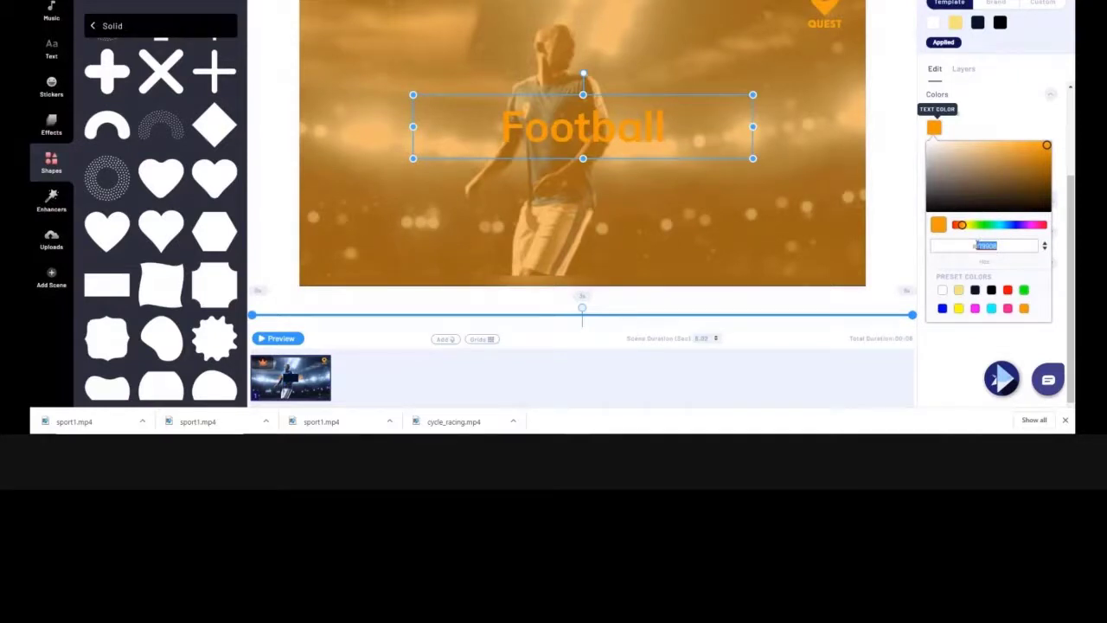
{"action": "key", "text": "BackSpace"}
{"action": "key", "text": "ctrl+v"}
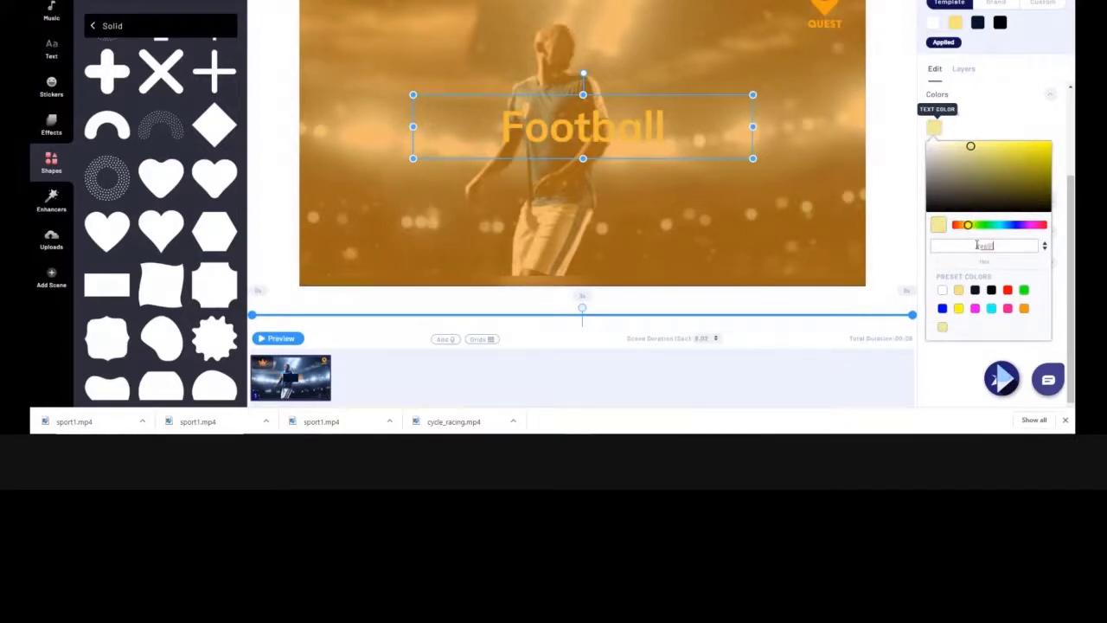
{"action": "key", "text": "ctrl+v"}
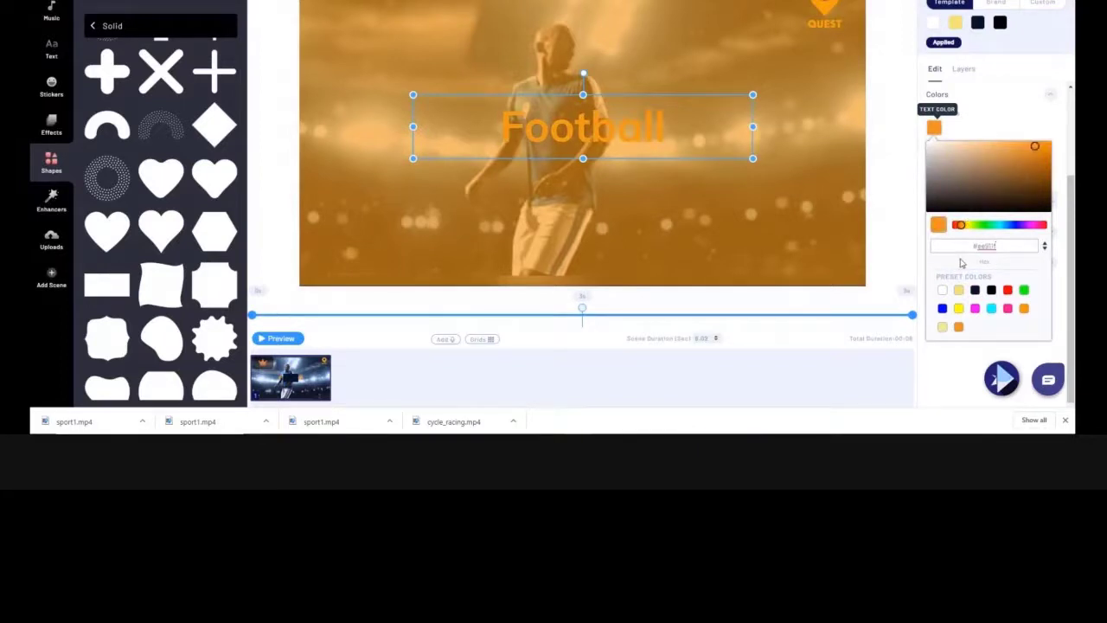
{"action": "left_click", "coordinate": [946, 364]}
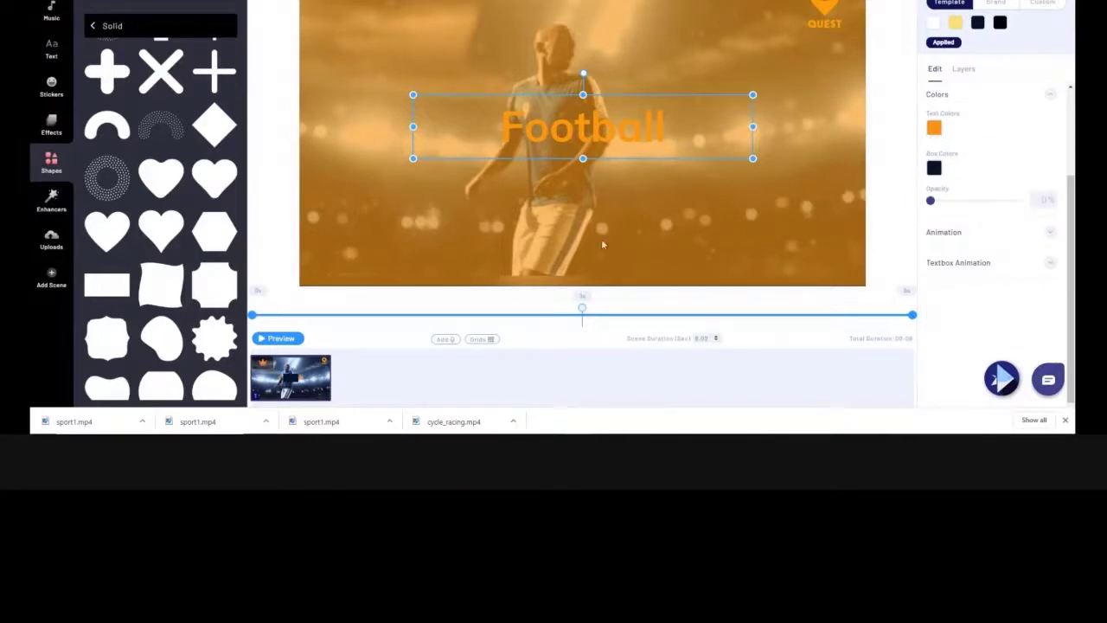
{"action": "left_click", "coordinate": [936, 129]}
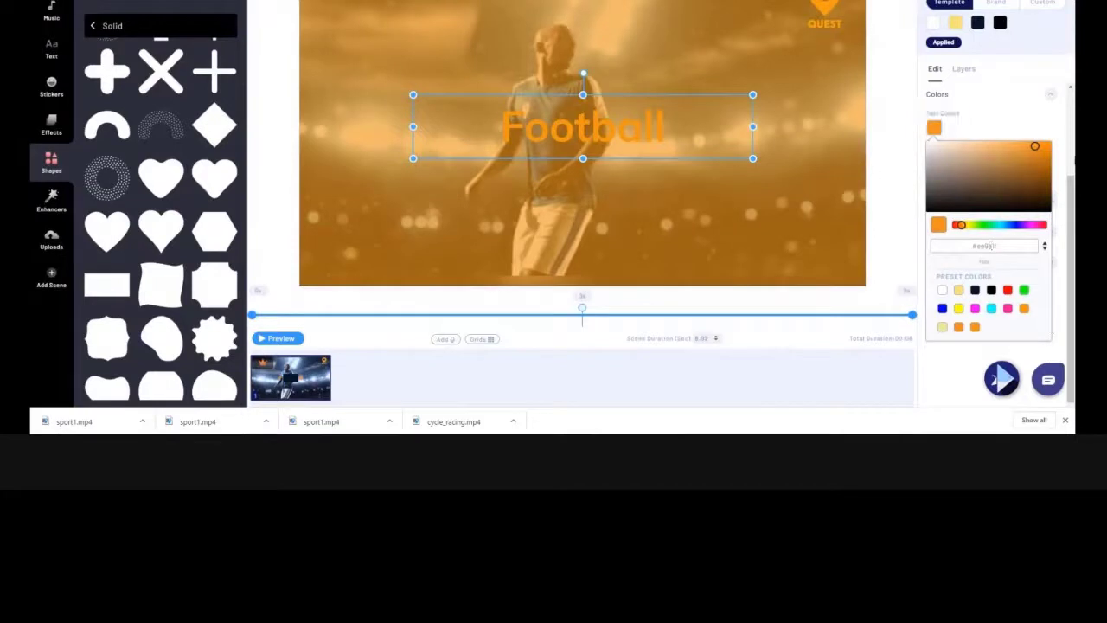
{"action": "left_click", "coordinate": [1006, 118]}
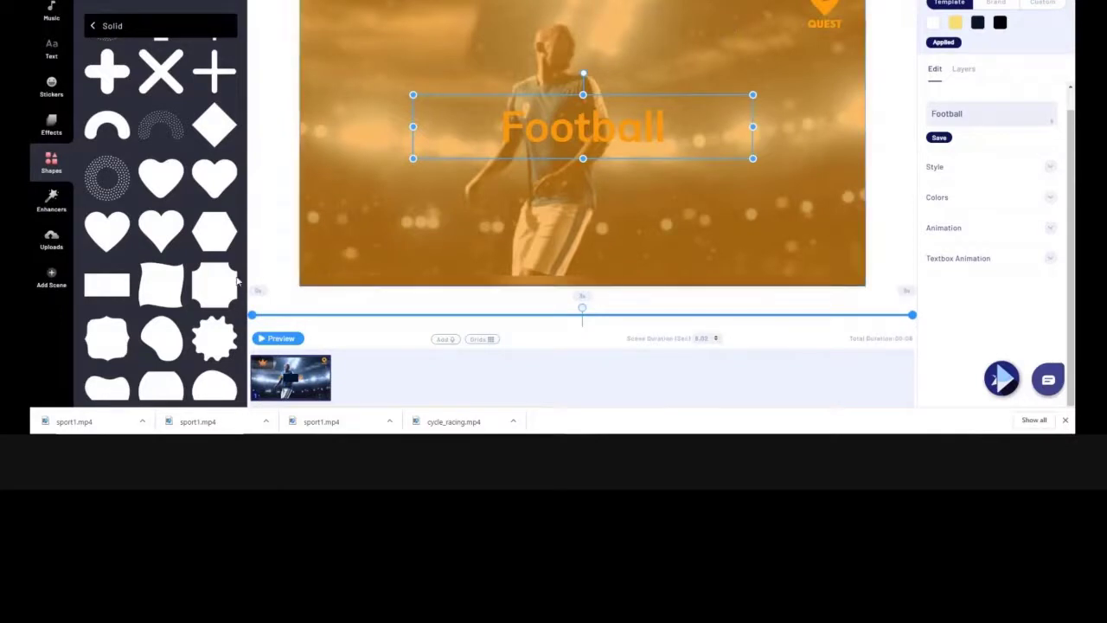
Step: Add a second solid rectangle and reshape it into a narrow vertical bar spanning the scene's full height at the centre
{"action": "left_click", "coordinate": [104, 286]}
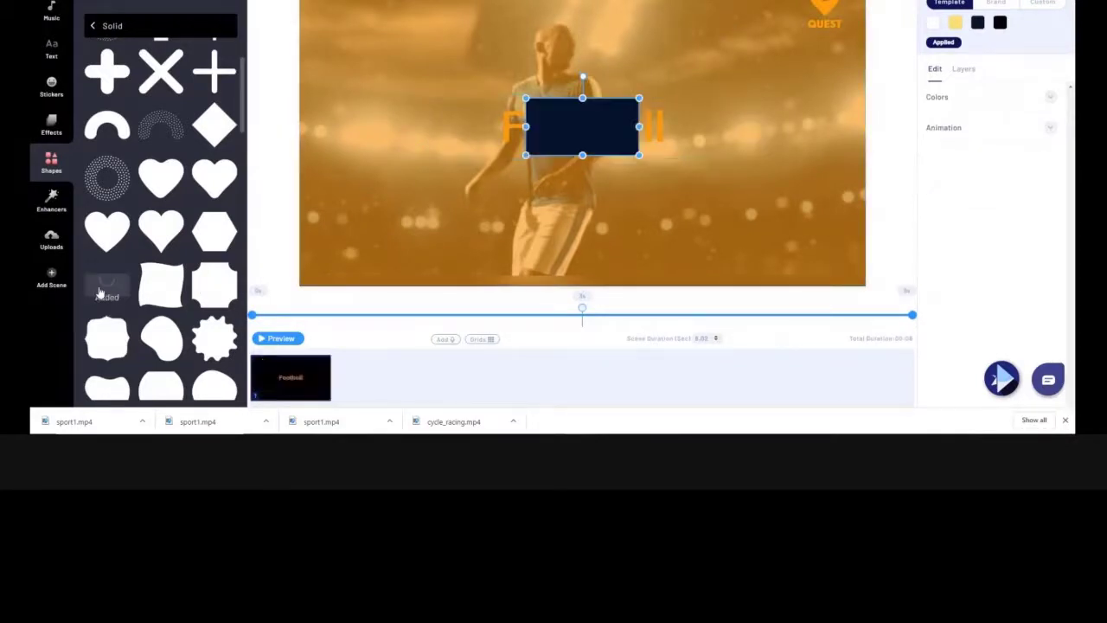
{"action": "left_click_drag", "start_coordinate": [576, 105], "coordinate": [582, 2]}
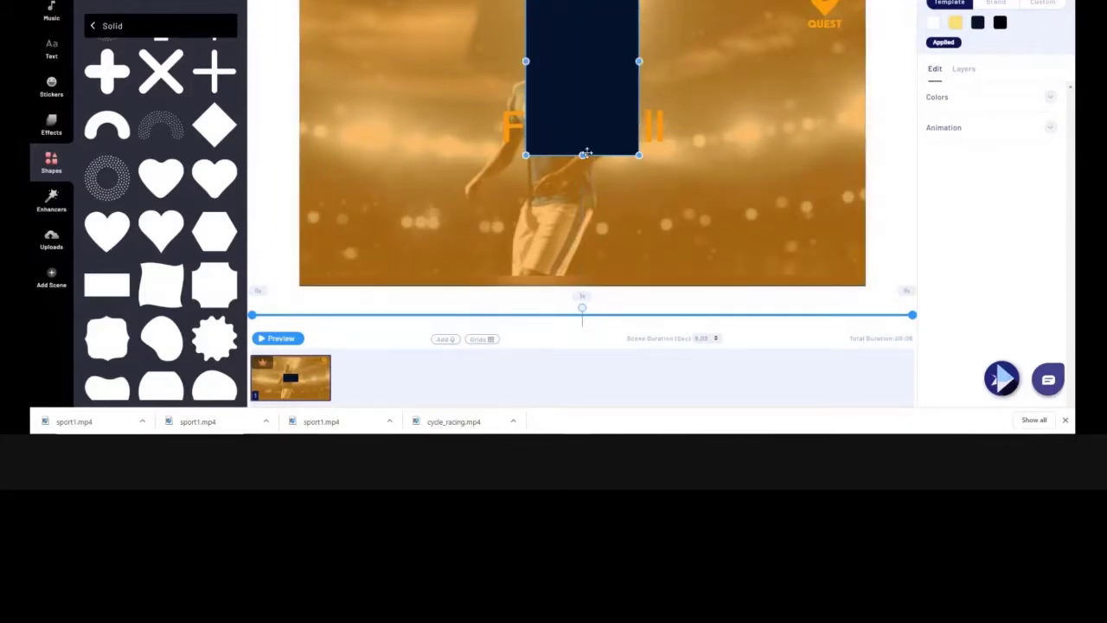
{"action": "left_click_drag", "start_coordinate": [583, 155], "coordinate": [597, 284]}
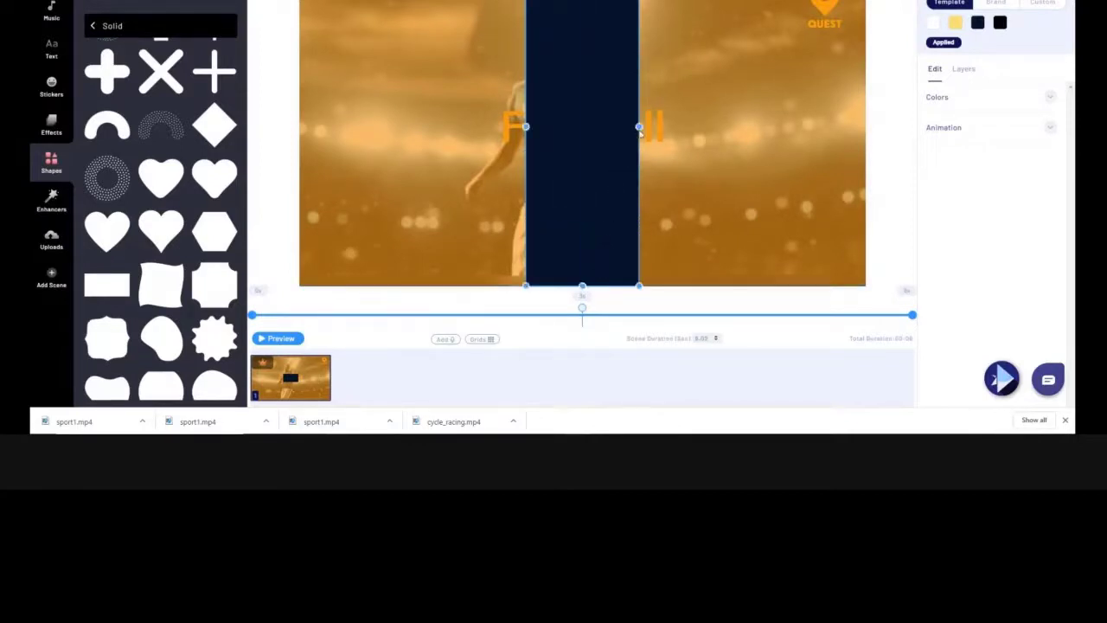
{"action": "left_click_drag", "start_coordinate": [639, 126], "coordinate": [589, 107]}
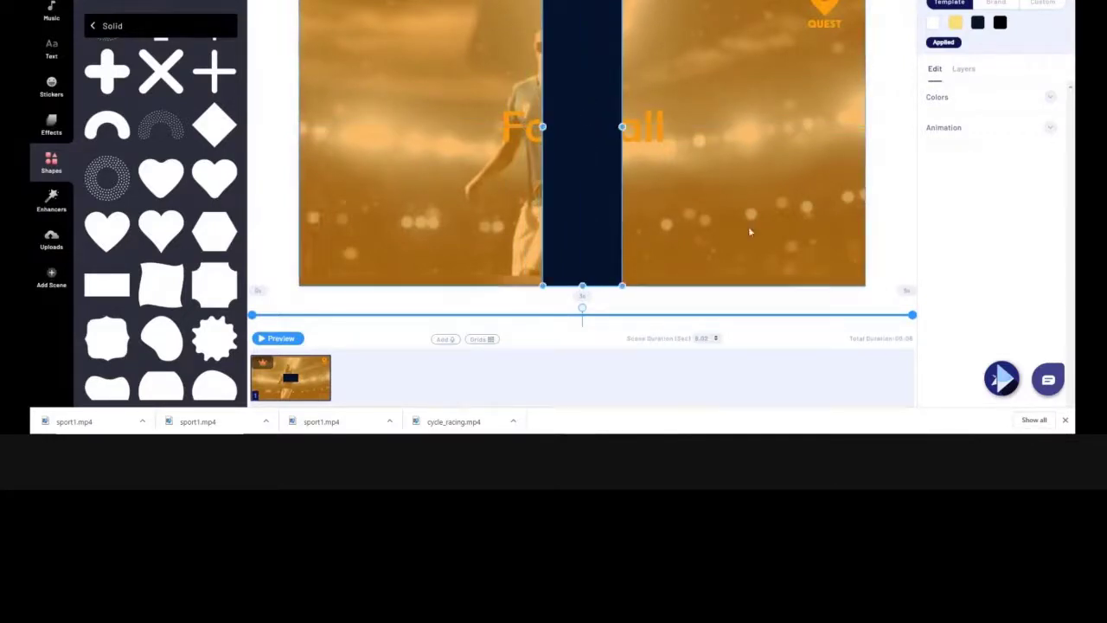
Step: Lower the dark vertical bar's opacity to about 23%
{"action": "left_click", "coordinate": [956, 101]}
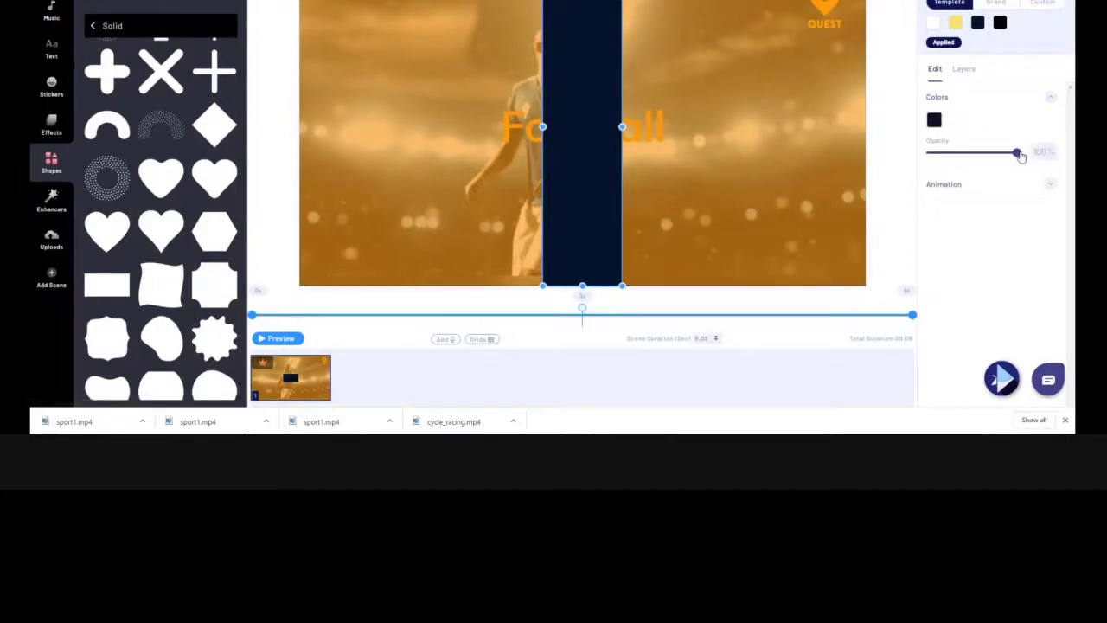
{"action": "left_click_drag", "start_coordinate": [1019, 154], "coordinate": [948, 157]}
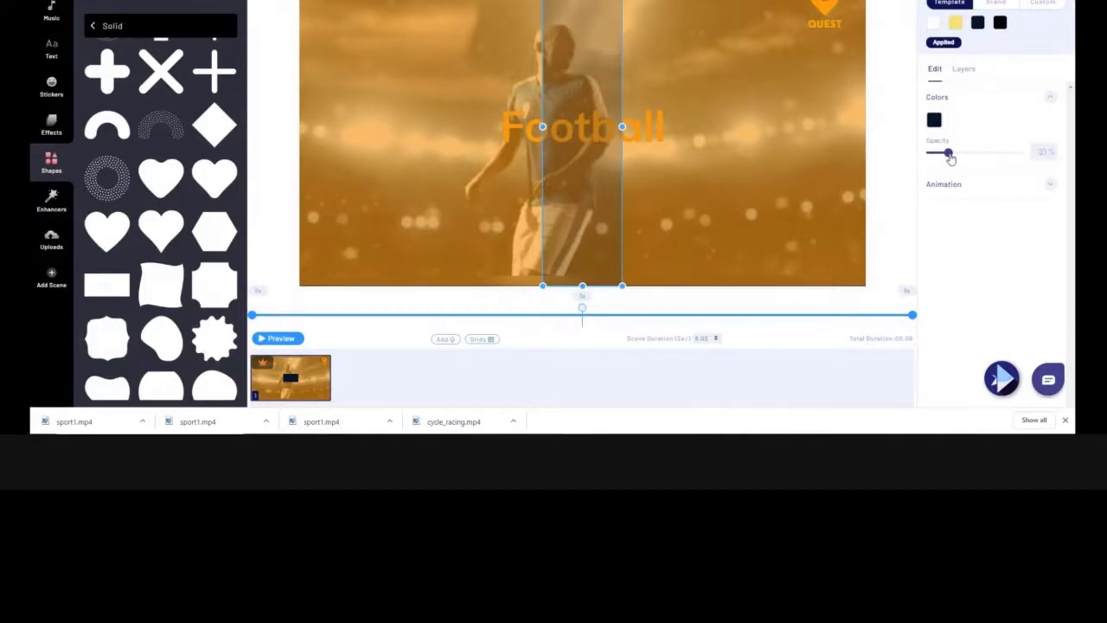
{"action": "left_click", "coordinate": [950, 155]}
Step: Give the vertical bar a Zoom From Right entrance animation lasting 3.0 seconds
{"action": "left_click", "coordinate": [960, 184]}
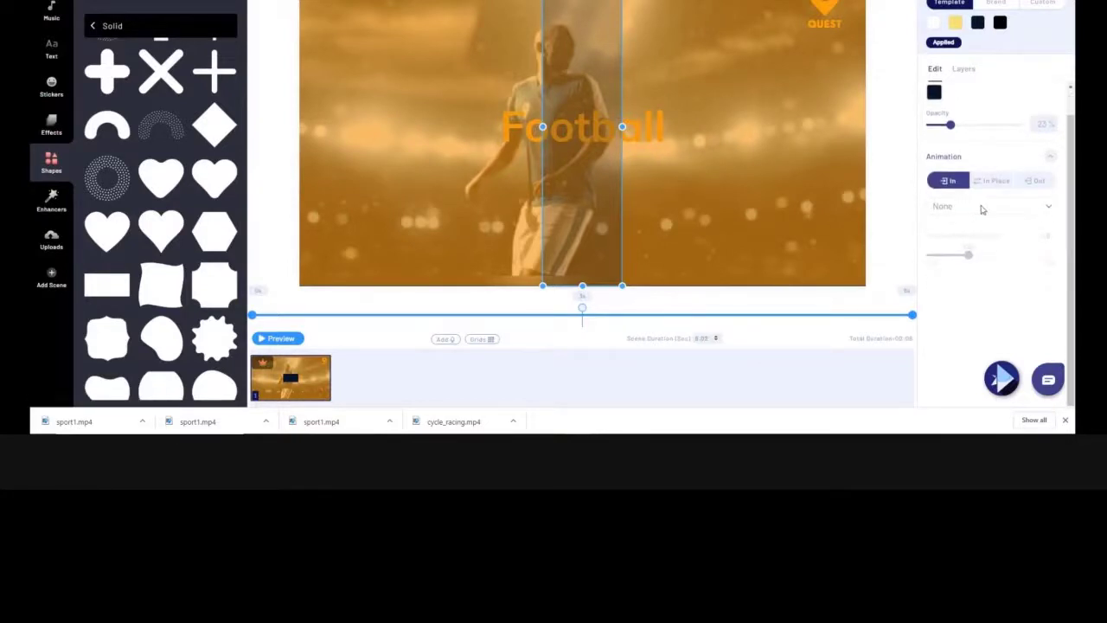
{"action": "left_click", "coordinate": [986, 214]}
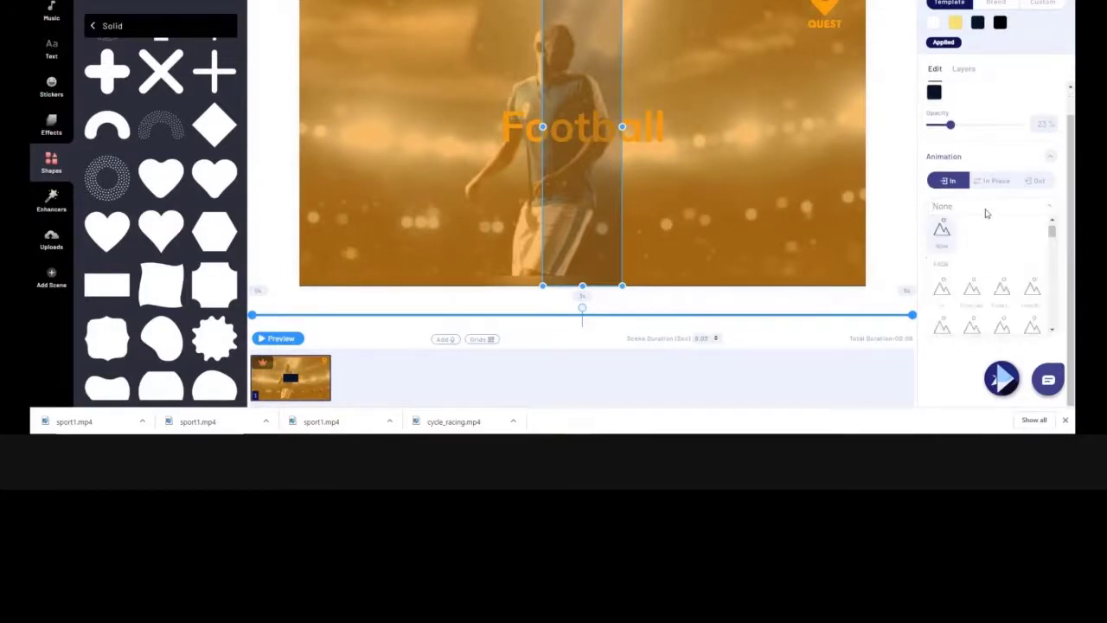
{"action": "scroll", "coordinate": [1015, 262], "scroll_direction": "down", "scroll_amount": 3}
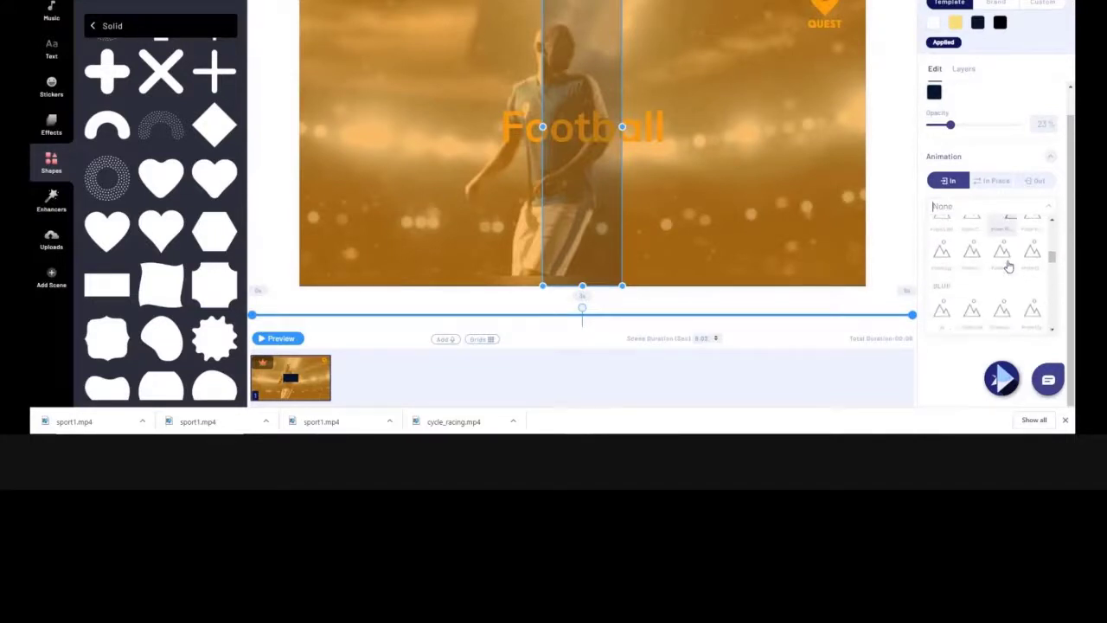
{"action": "scroll", "coordinate": [1006, 260], "scroll_direction": "down", "scroll_amount": 2}
{"action": "scroll", "coordinate": [975, 275], "scroll_direction": "down", "scroll_amount": 3}
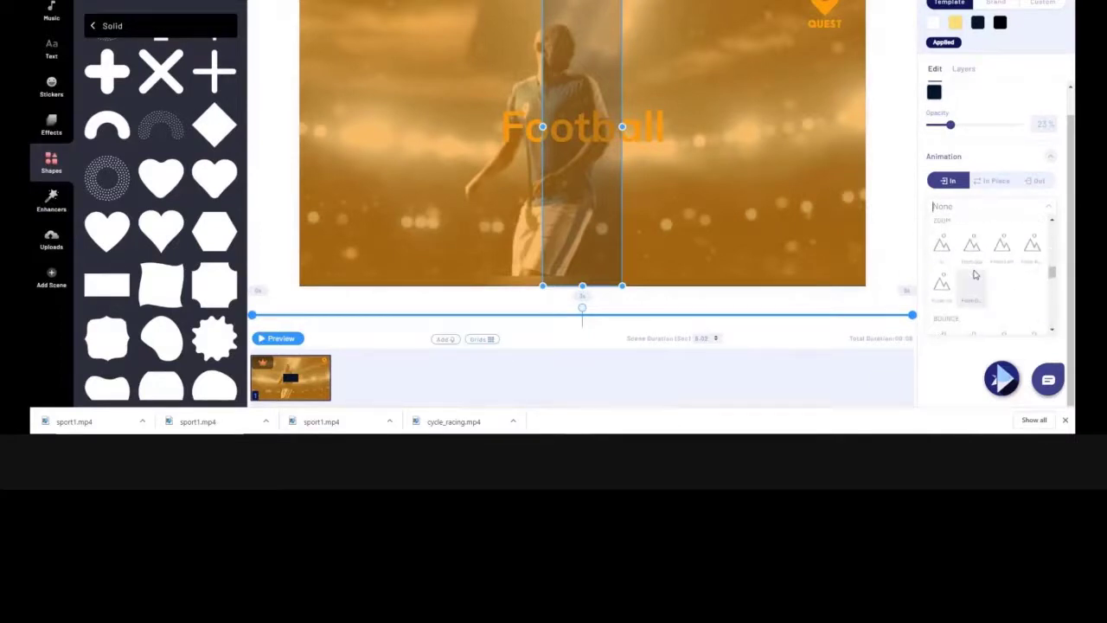
{"action": "scroll", "coordinate": [1004, 272], "scroll_direction": "down", "scroll_amount": 1}
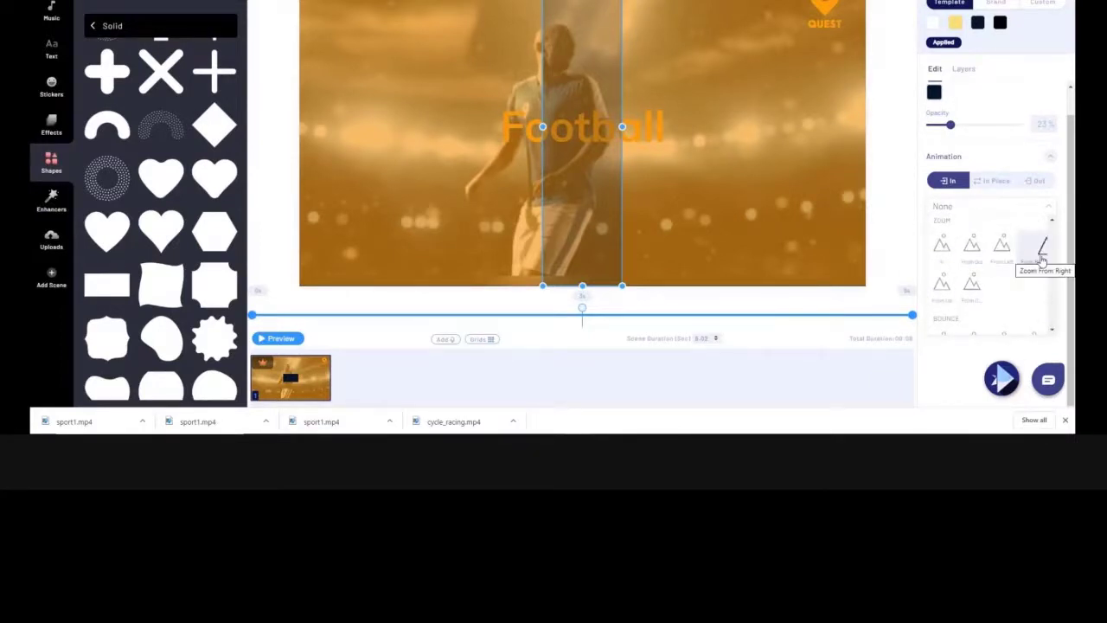
{"action": "left_click", "coordinate": [1042, 256]}
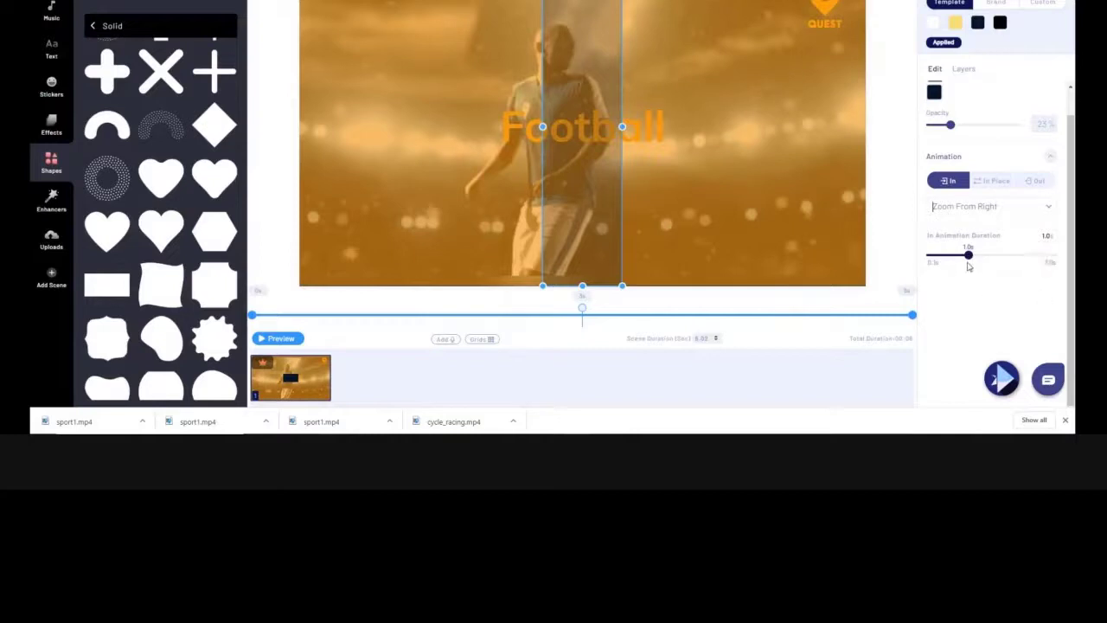
{"action": "left_click_drag", "start_coordinate": [969, 256], "coordinate": [1052, 256]}
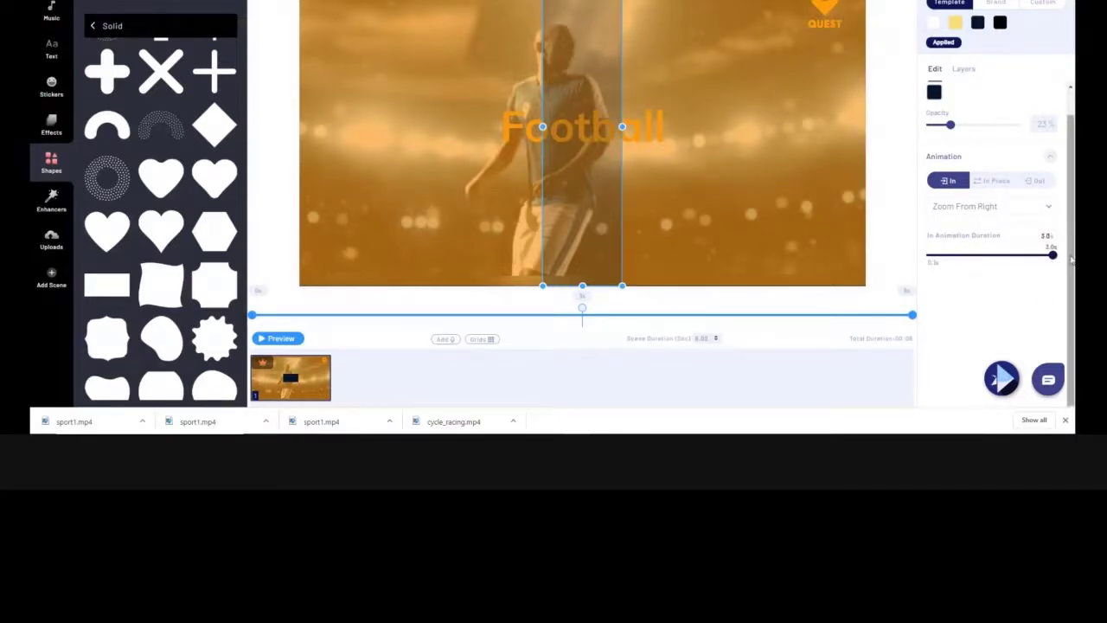
Step: Give the vertical bar a Slide To Left Big exit animation lasting 3.0 seconds and preview the scene
{"action": "left_click", "coordinate": [1035, 179]}
{"action": "left_click", "coordinate": [982, 210]}
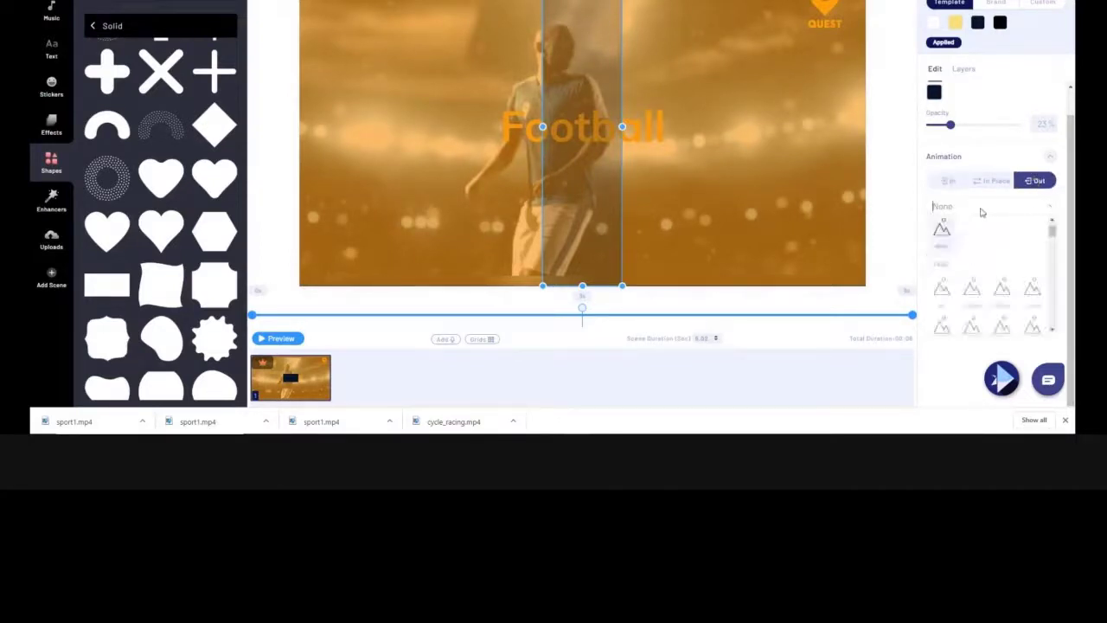
{"action": "scroll", "coordinate": [974, 285], "scroll_direction": "down", "scroll_amount": 3}
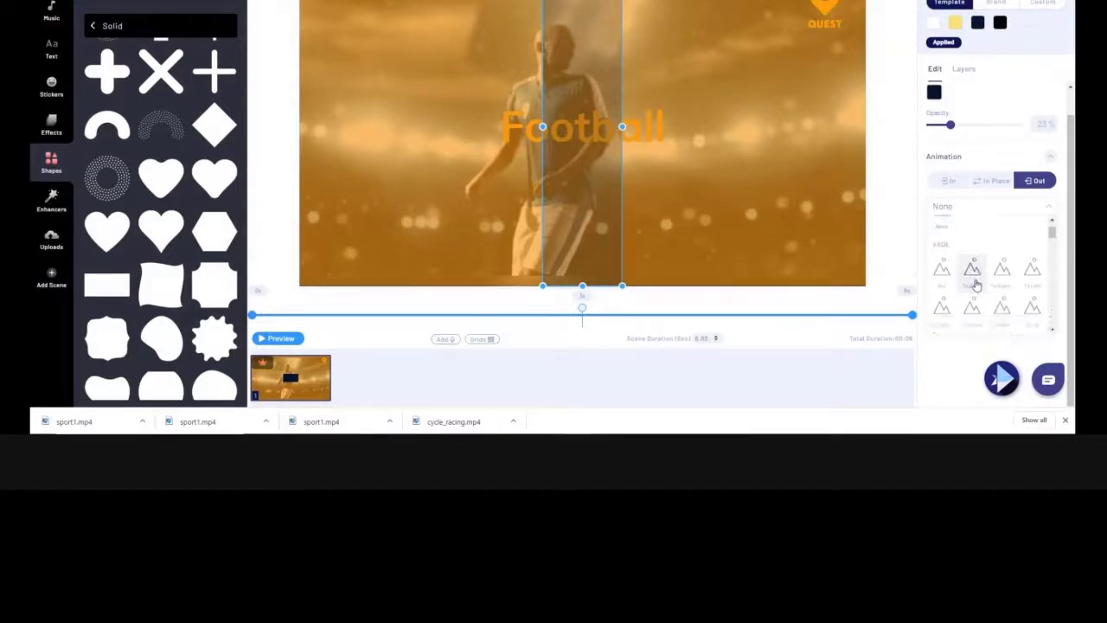
{"action": "scroll", "coordinate": [976, 285], "scroll_direction": "down", "scroll_amount": 2}
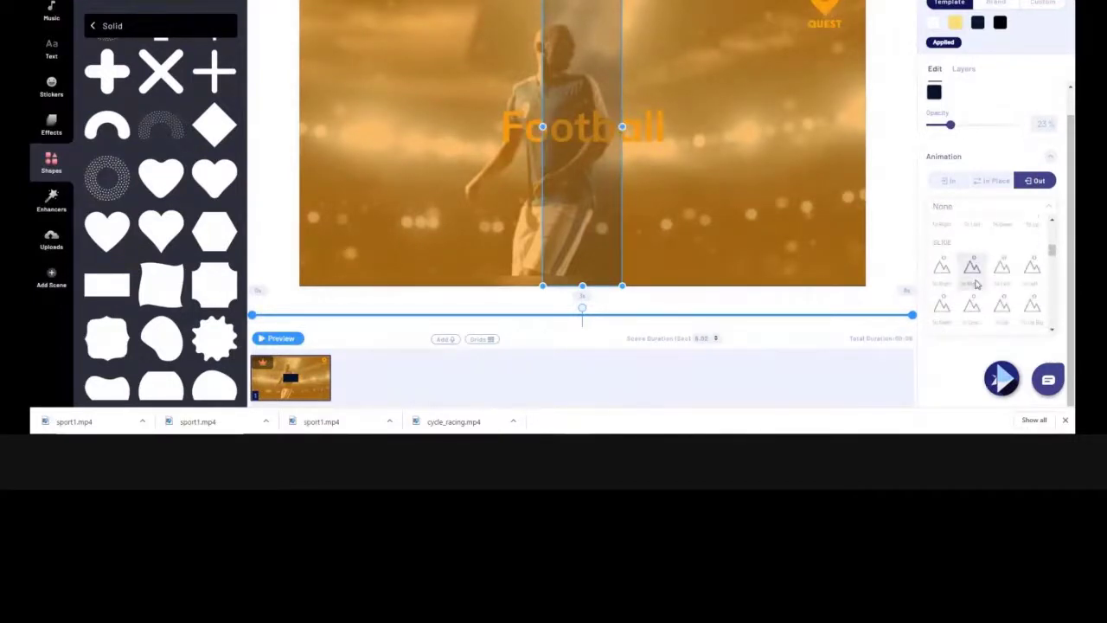
{"action": "scroll", "coordinate": [975, 285], "scroll_direction": "down", "scroll_amount": 2}
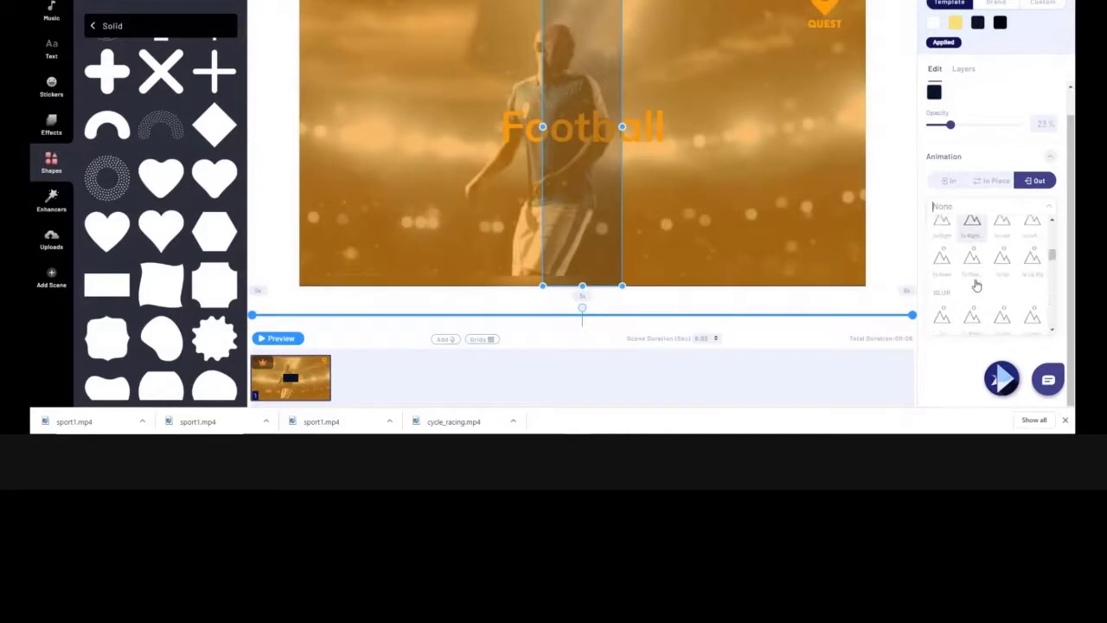
{"action": "left_click", "coordinate": [1029, 228]}
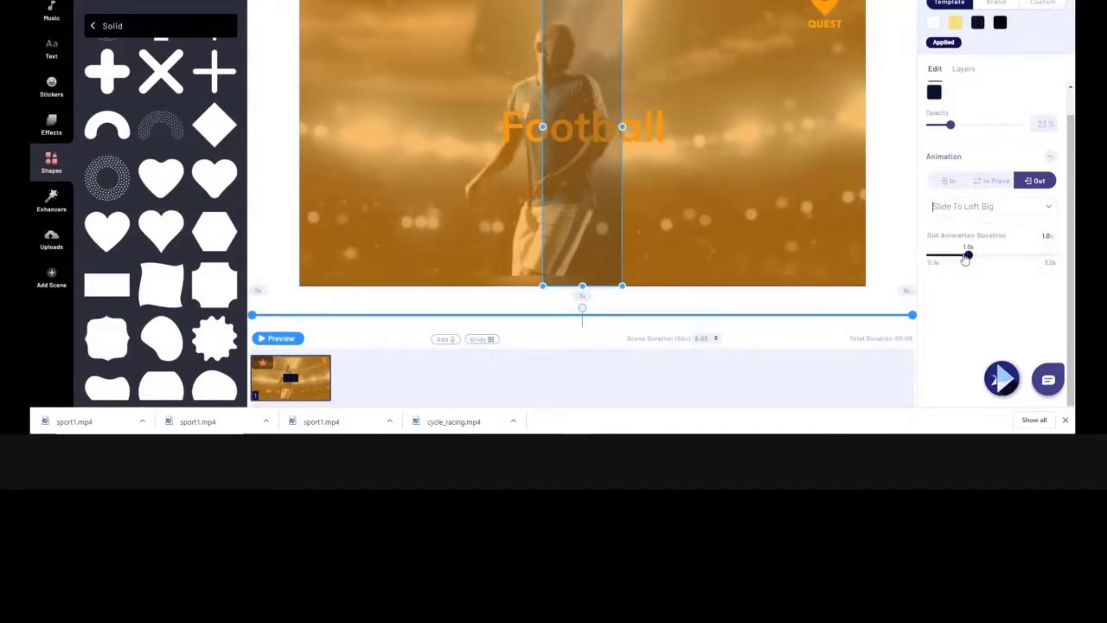
{"action": "left_click_drag", "start_coordinate": [1028, 257], "coordinate": [1062, 258]}
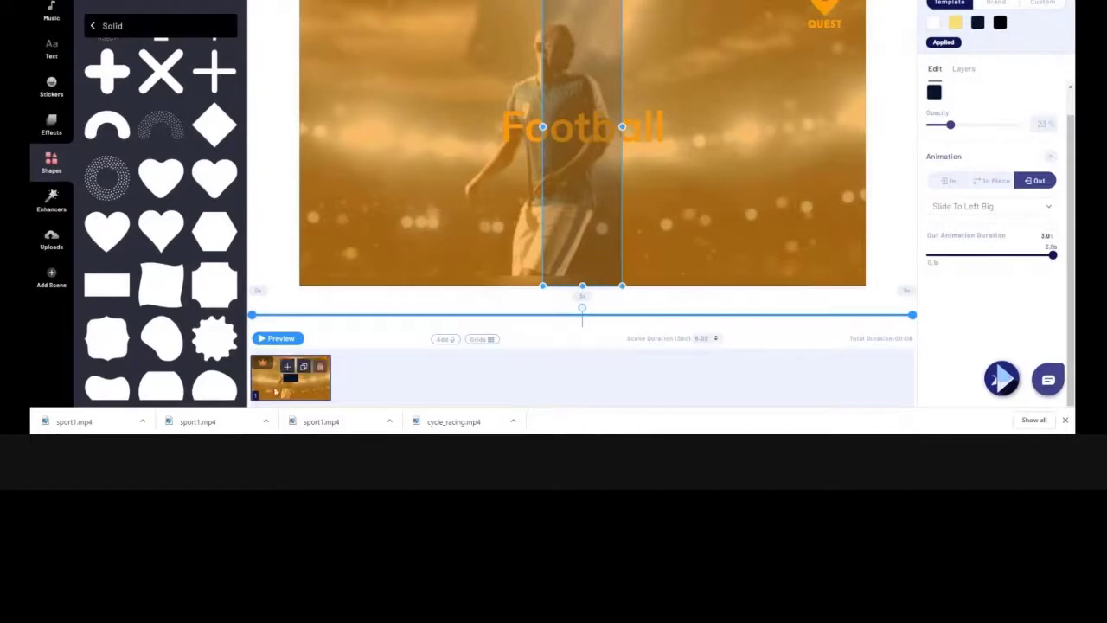
{"action": "left_click", "coordinate": [264, 339]}
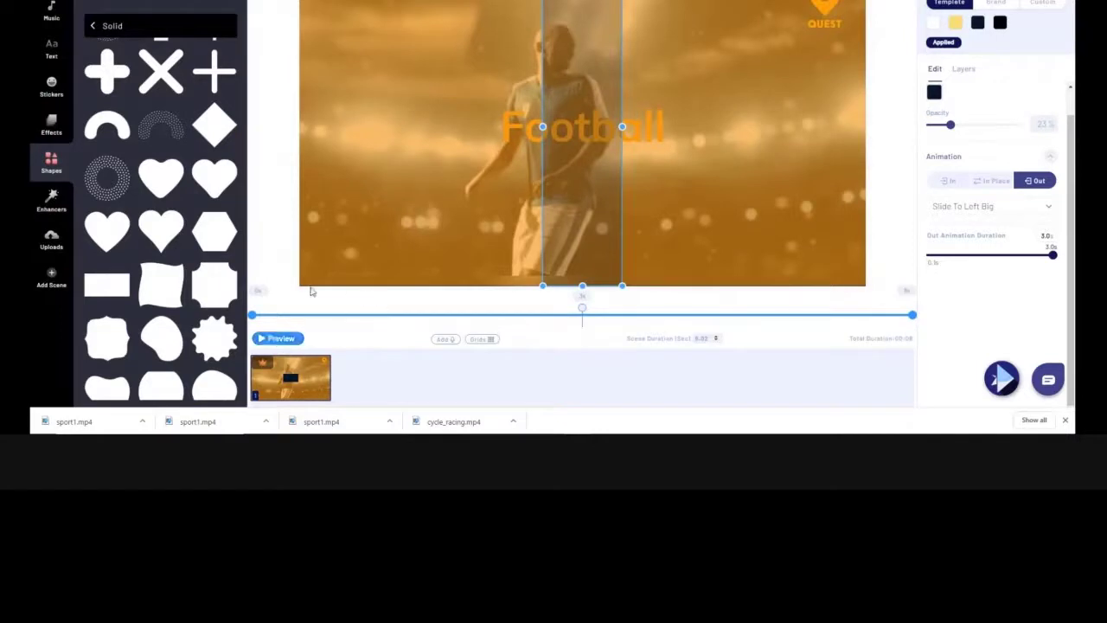
Step: Duplicate the animated vertical bar and align the copy directly over the original at the scene's centre
{"action": "key", "text": "ctrl+c"}
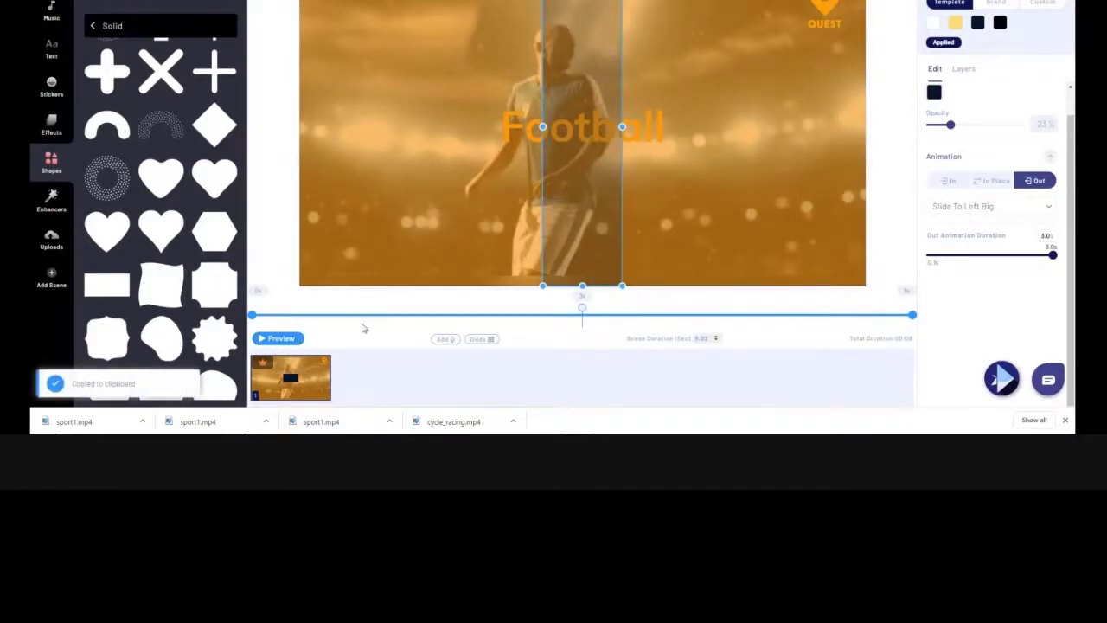
{"action": "key", "text": "ctrl+v"}
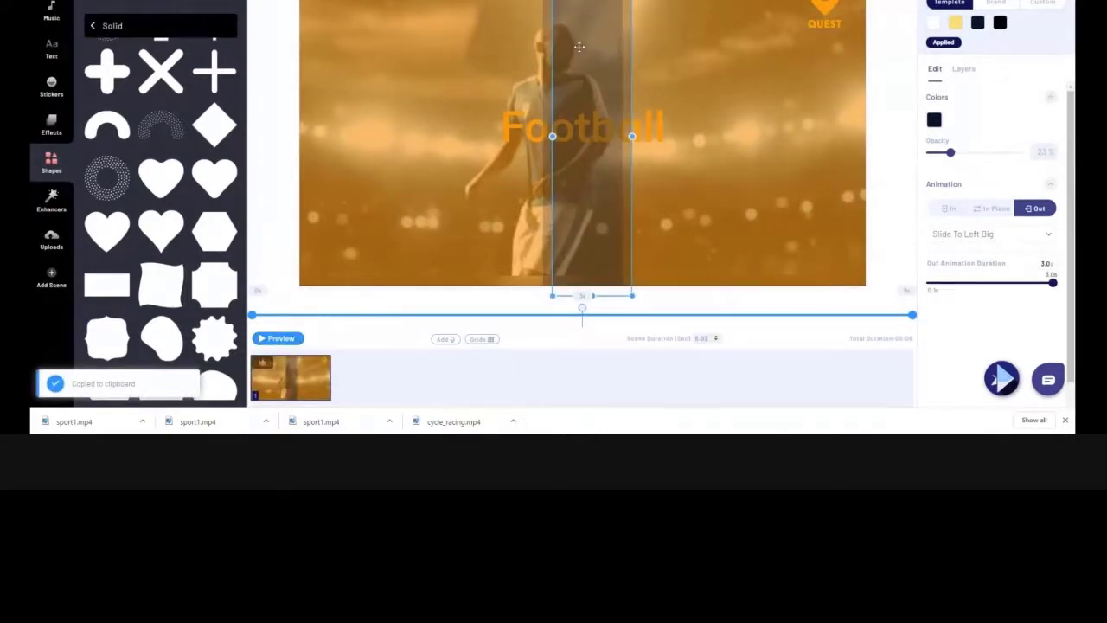
{"action": "left_click_drag", "start_coordinate": [579, 74], "coordinate": [571, 61]}
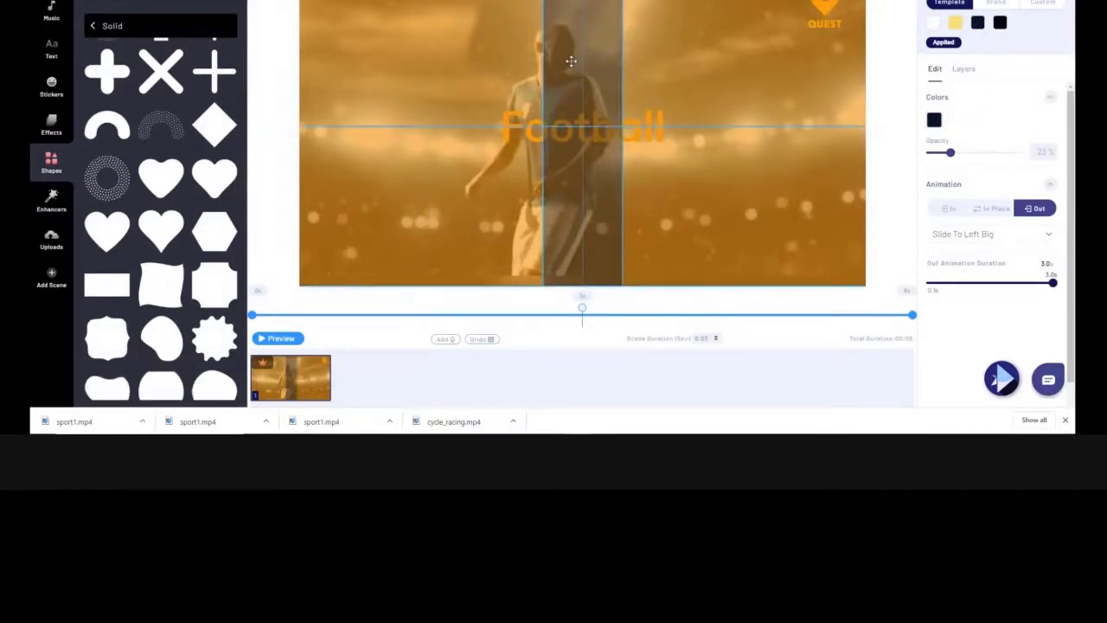
{"action": "left_click_drag", "start_coordinate": [571, 61], "coordinate": [571, 61]}
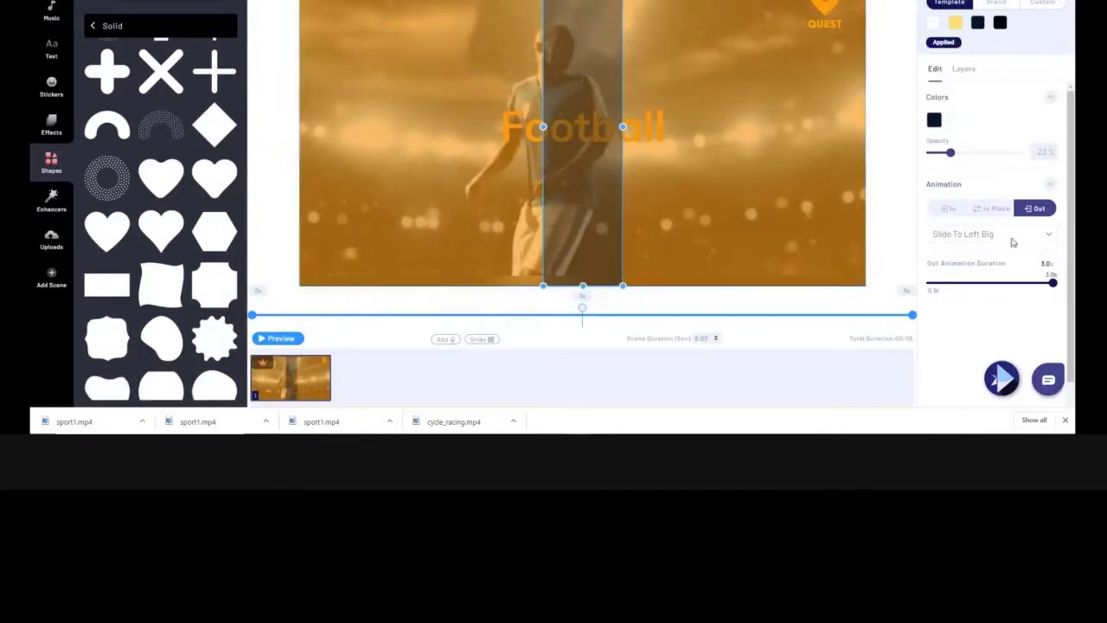
Step: Give the copied vertical bar a Zoom From Left entrance animation lasting 3.0 seconds
{"action": "left_click", "coordinate": [948, 209]}
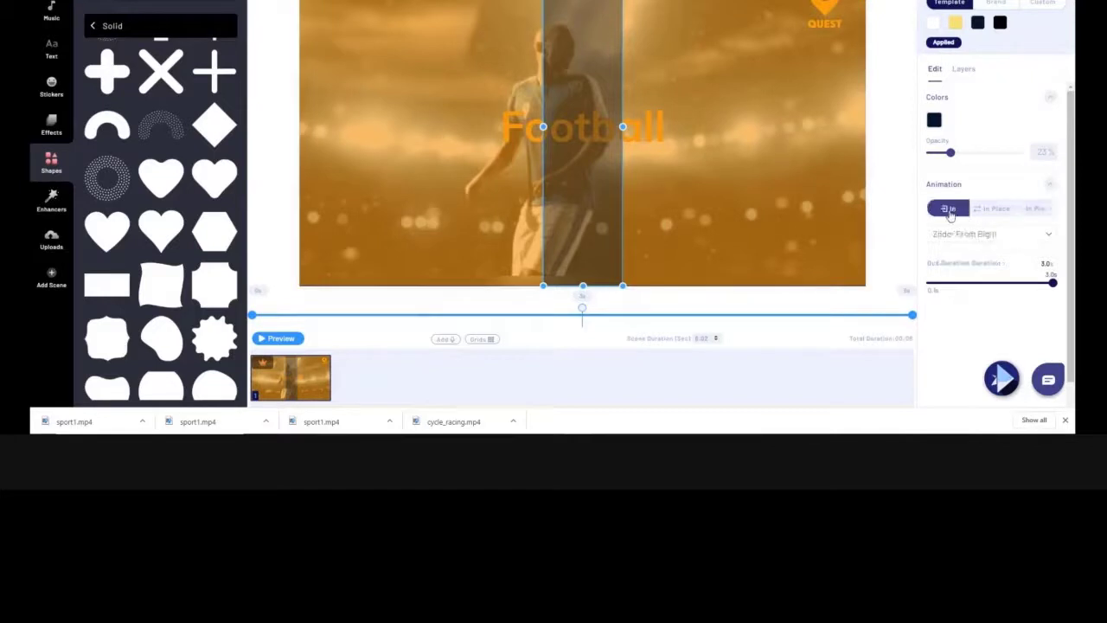
{"action": "left_click", "coordinate": [995, 235]}
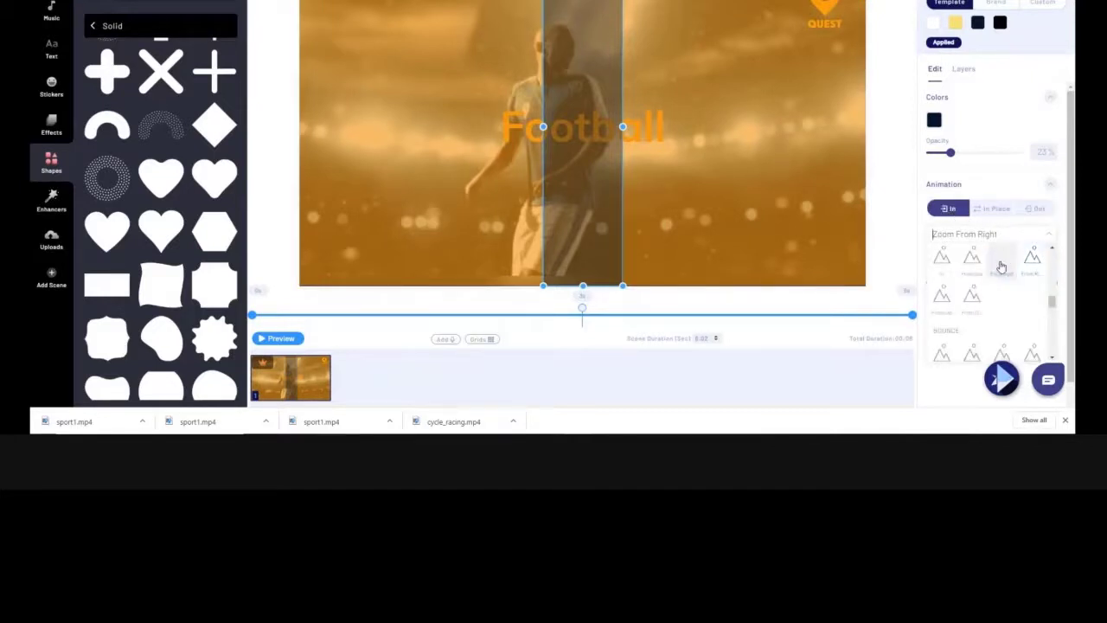
{"action": "scroll", "coordinate": [999, 287], "scroll_direction": "down", "scroll_amount": 2}
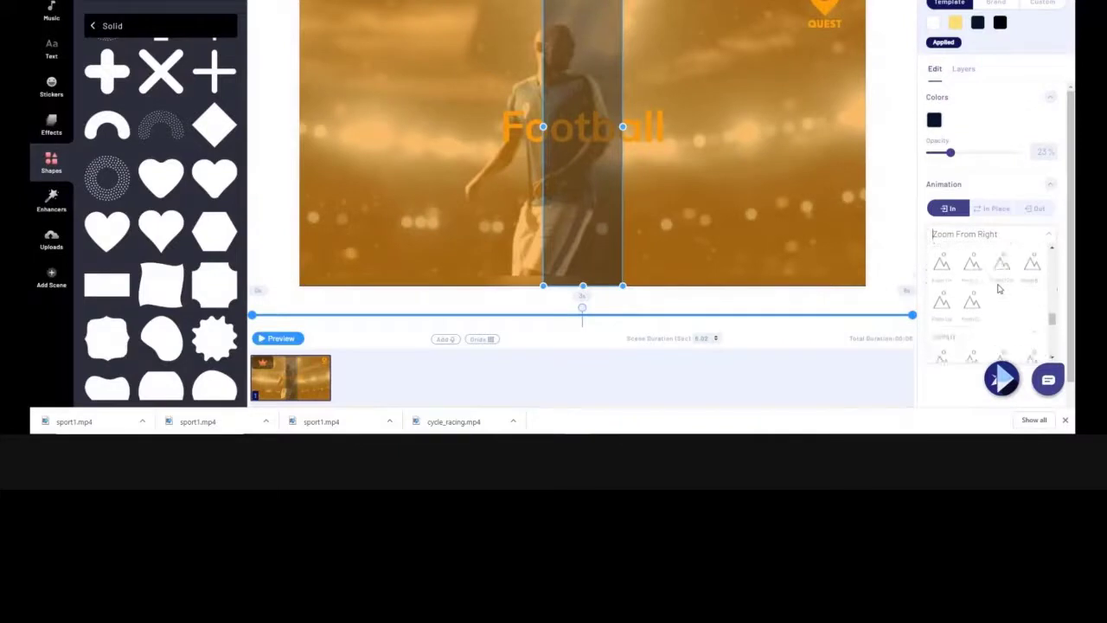
{"action": "scroll", "coordinate": [999, 287], "scroll_direction": "down", "scroll_amount": 3}
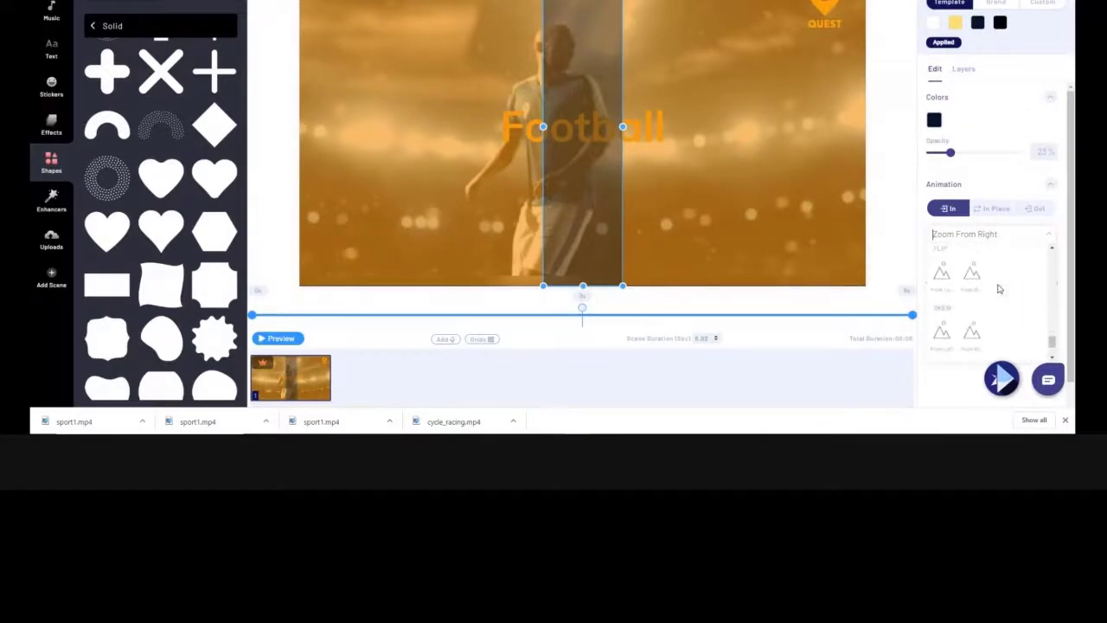
{"action": "scroll", "coordinate": [1000, 288], "scroll_direction": "up", "scroll_amount": 4}
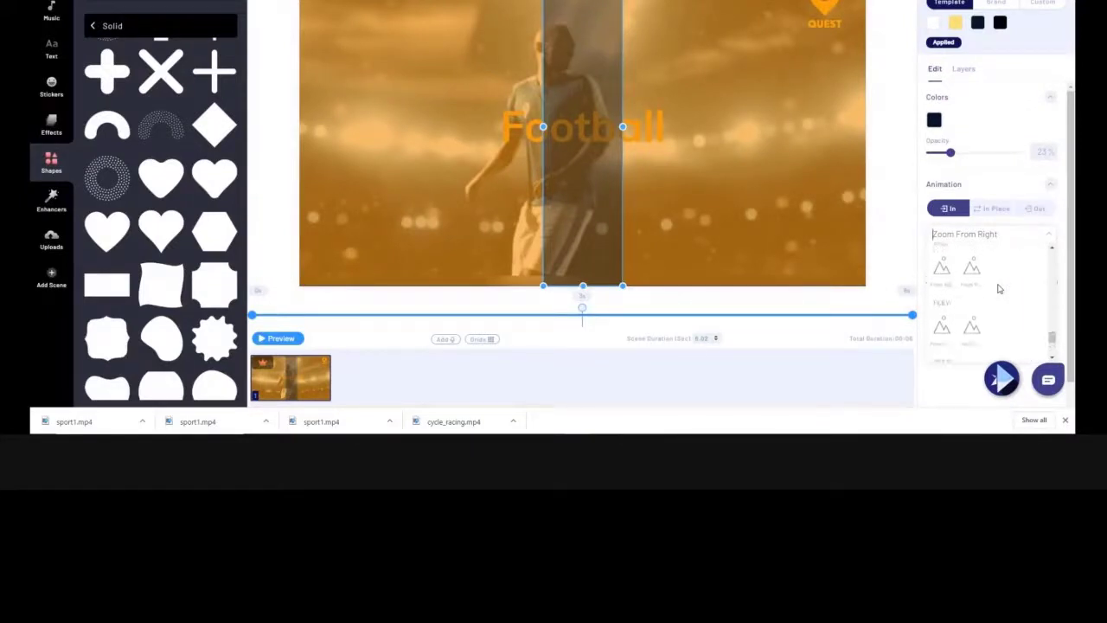
{"action": "scroll", "coordinate": [1000, 288], "scroll_direction": "up", "scroll_amount": 3}
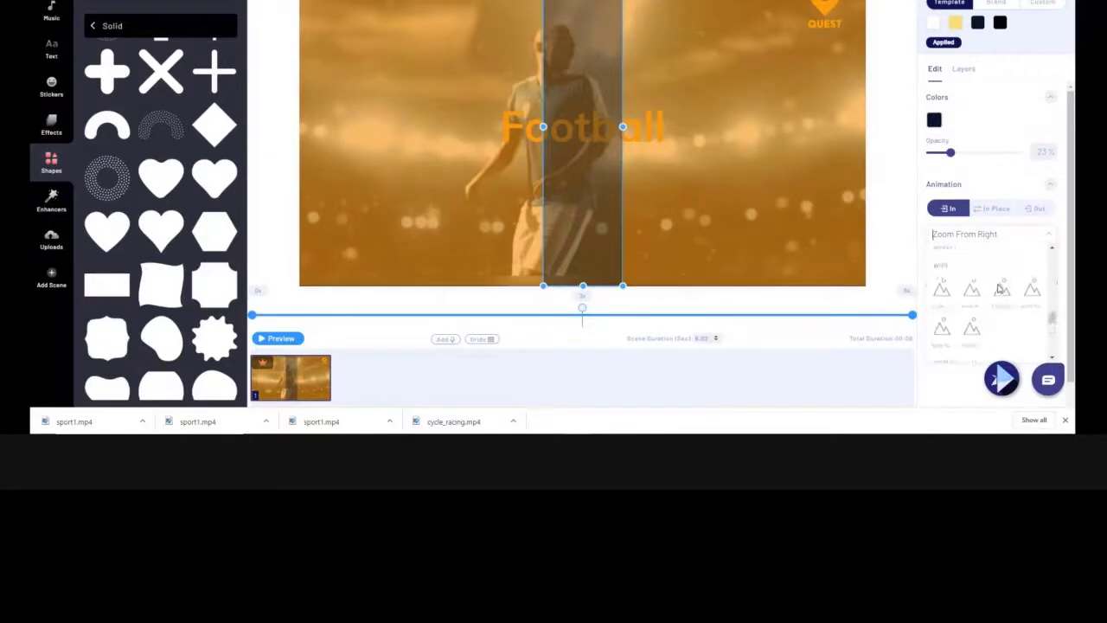
{"action": "scroll", "coordinate": [999, 289], "scroll_direction": "up", "scroll_amount": 3}
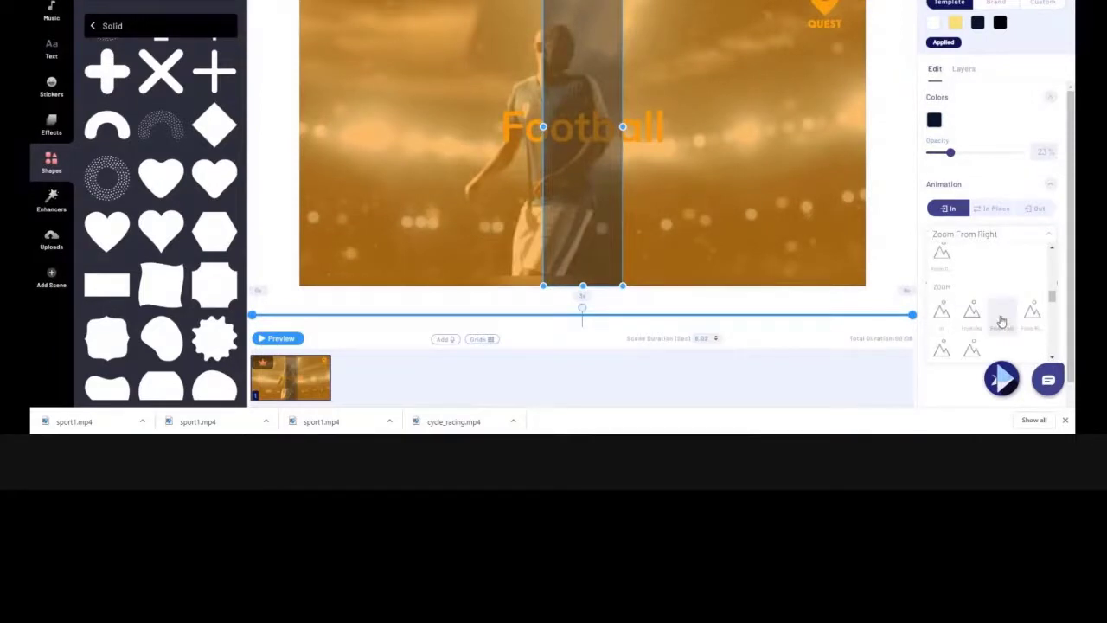
{"action": "left_click", "coordinate": [1001, 321]}
{"action": "left_click_drag", "start_coordinate": [967, 283], "coordinate": [1057, 299]}
Step: Change the copied vertical bar's exit animation to Slide To Right Big
{"action": "left_click", "coordinate": [1035, 209]}
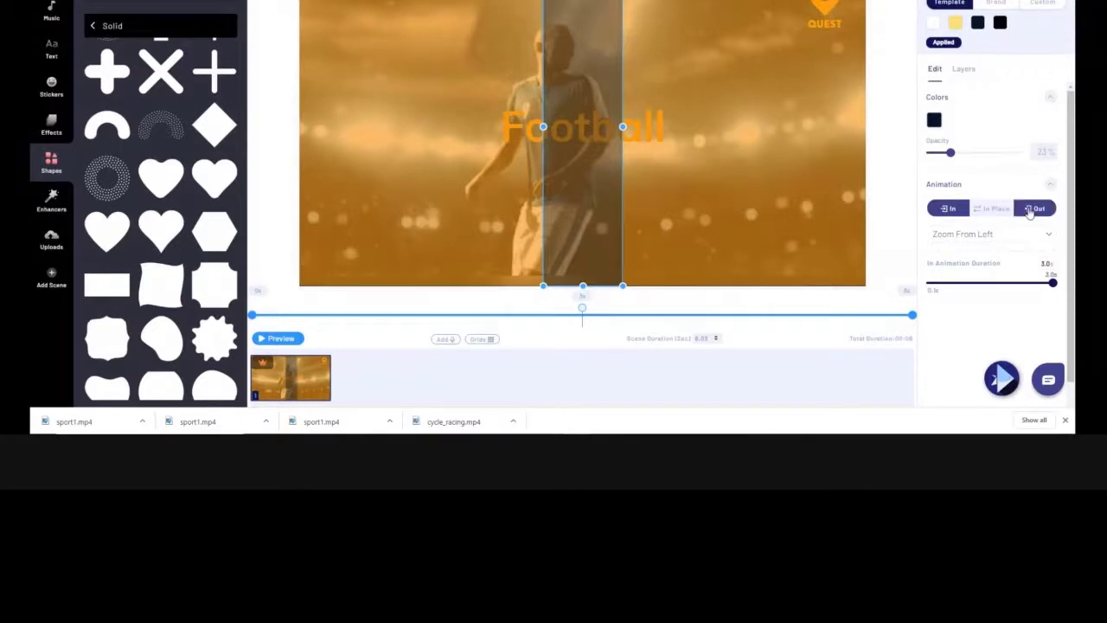
{"action": "left_click", "coordinate": [1007, 239]}
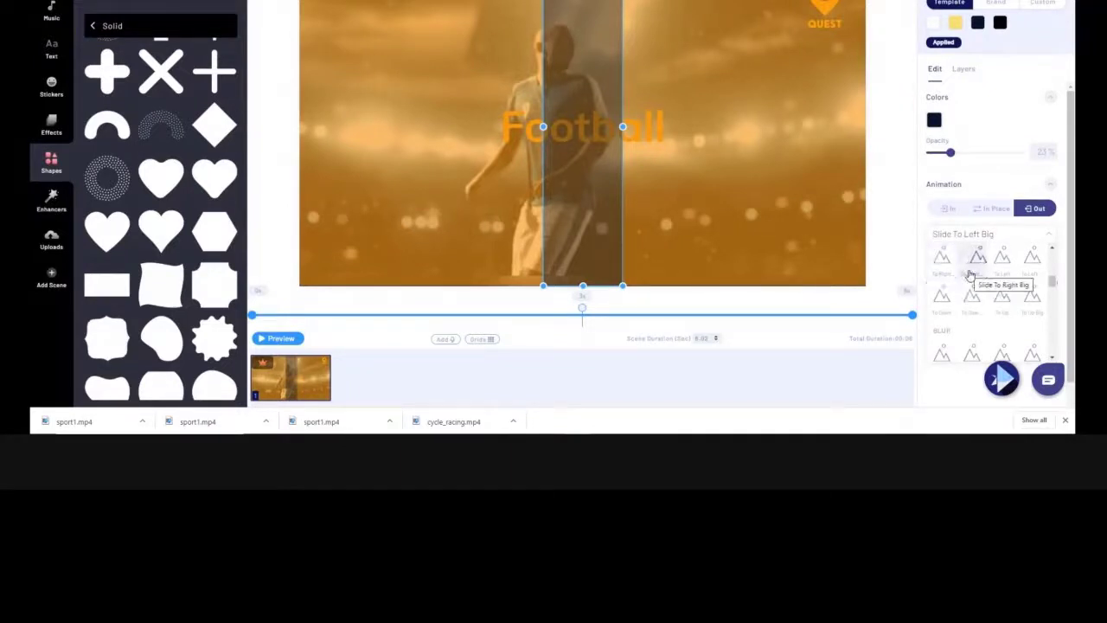
{"action": "left_click", "coordinate": [971, 258]}
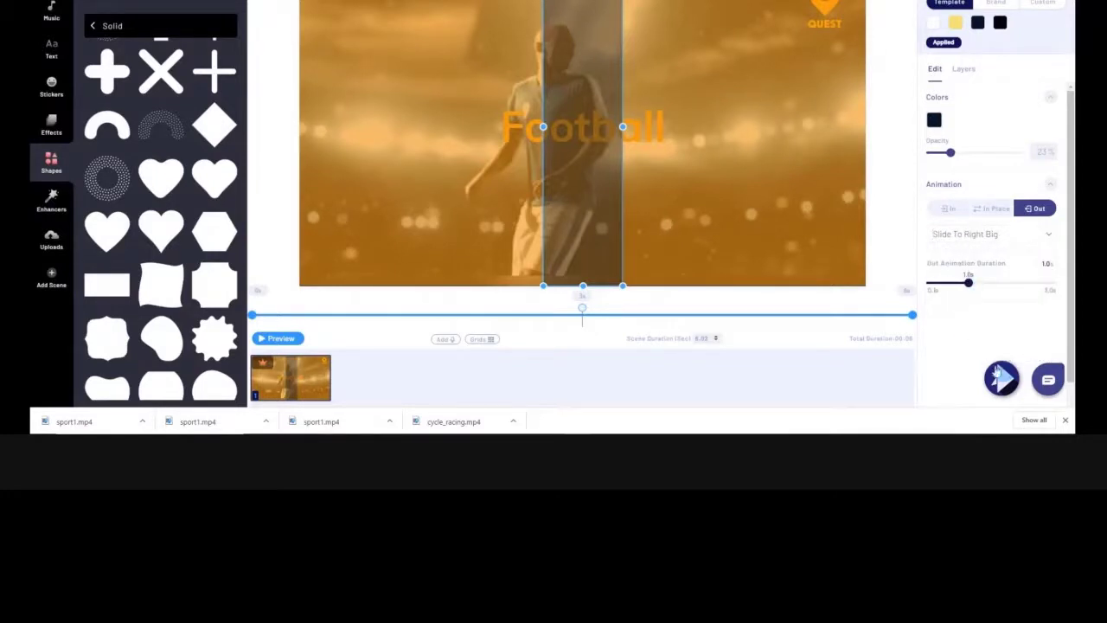
Step: Try Zoom To Right as the copied bar's exit animation and preview the scene
{"action": "left_click", "coordinate": [982, 235]}
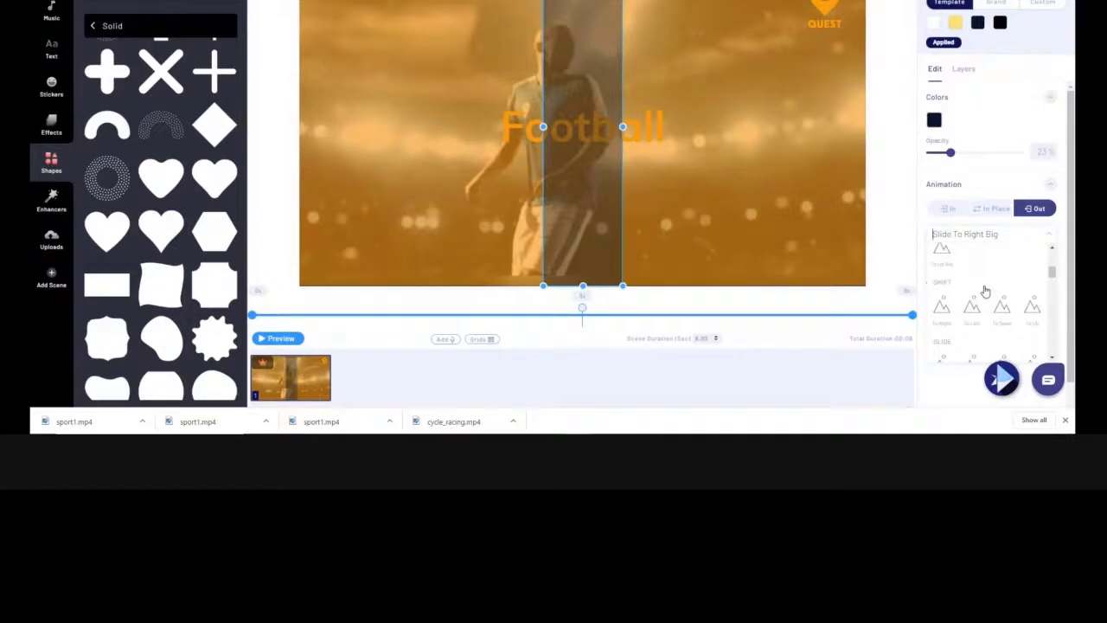
{"action": "scroll", "coordinate": [984, 291], "scroll_direction": "up", "scroll_amount": 3}
{"action": "scroll", "coordinate": [982, 289], "scroll_direction": "down", "scroll_amount": 4}
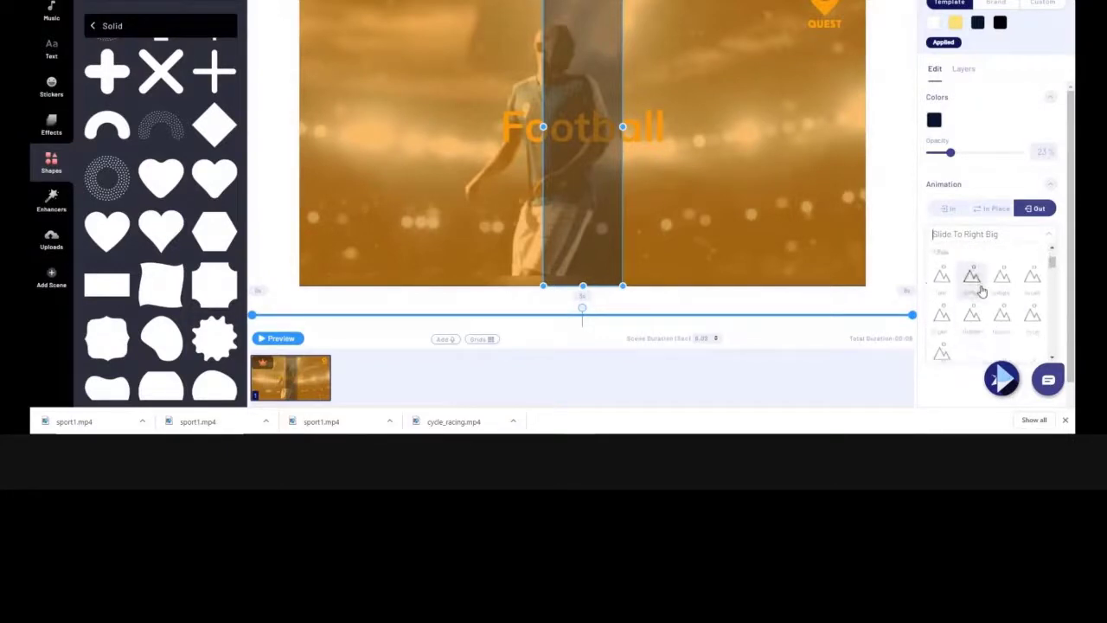
{"action": "scroll", "coordinate": [982, 291], "scroll_direction": "down", "scroll_amount": 2}
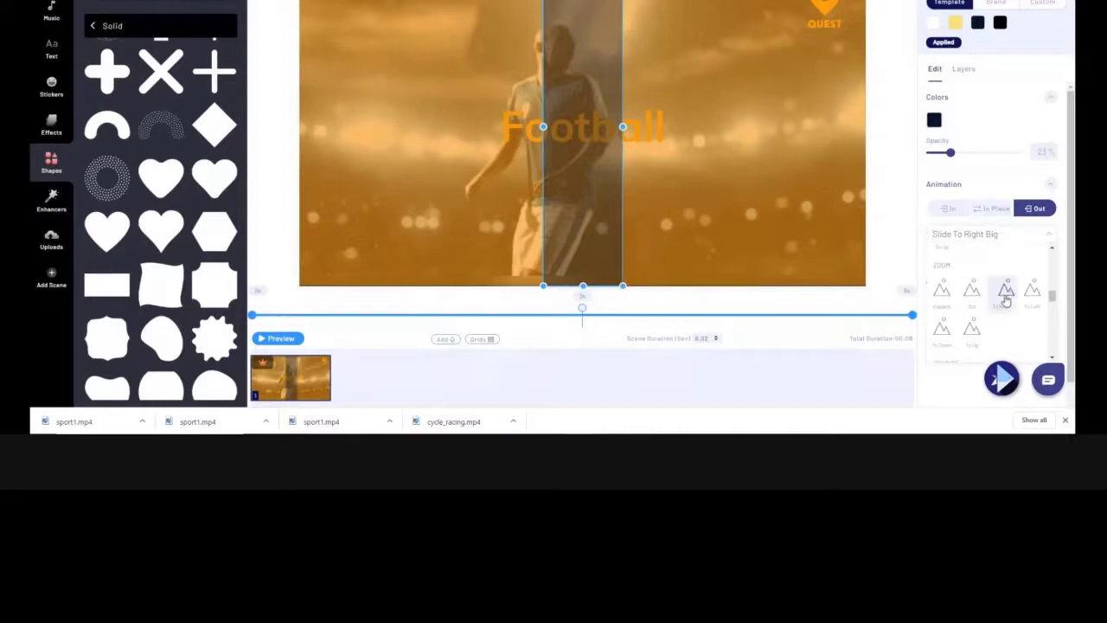
{"action": "left_click", "coordinate": [1004, 297]}
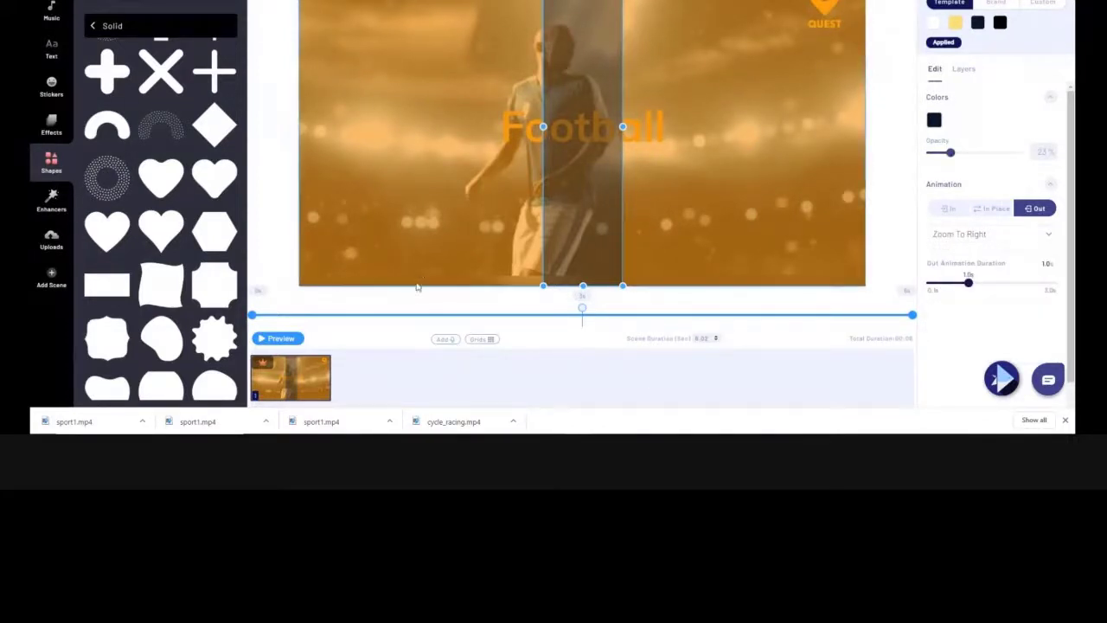
{"action": "left_click", "coordinate": [289, 340]}
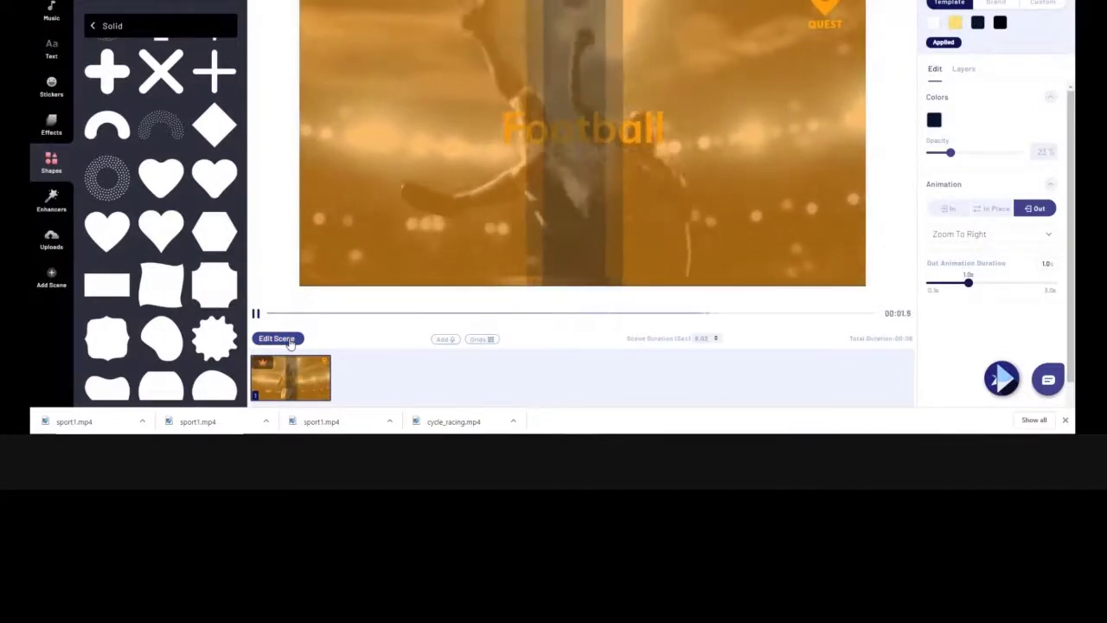
{"action": "left_click", "coordinate": [289, 340]}
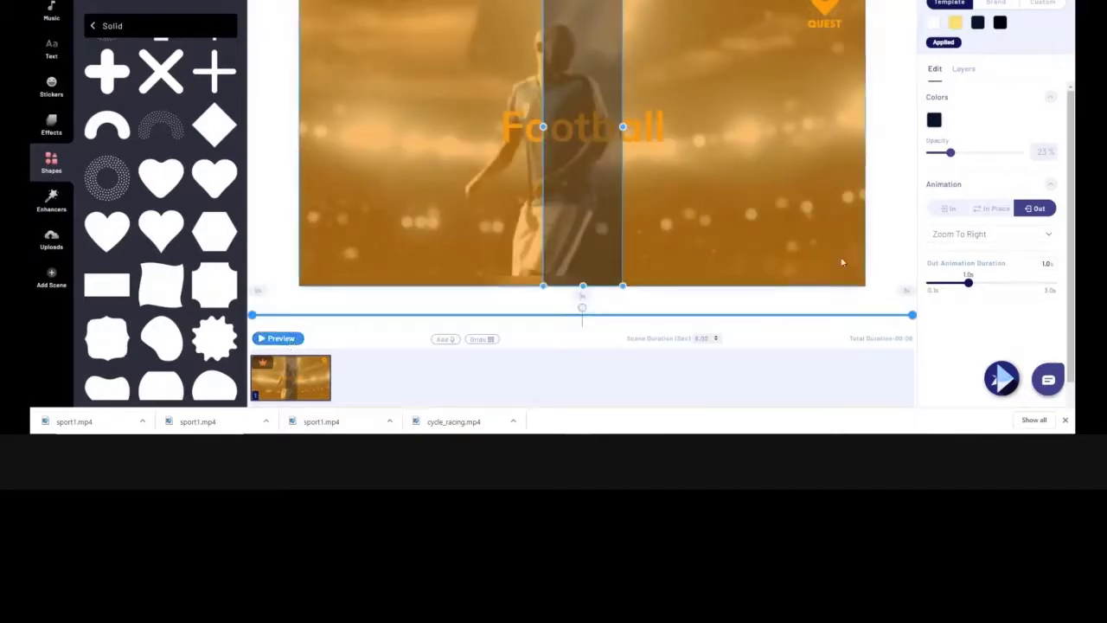
Step: Set the copied bar's exit animation to Slide To Right Big lasting 3.0 seconds and preview the scene
{"action": "left_click", "coordinate": [1044, 234]}
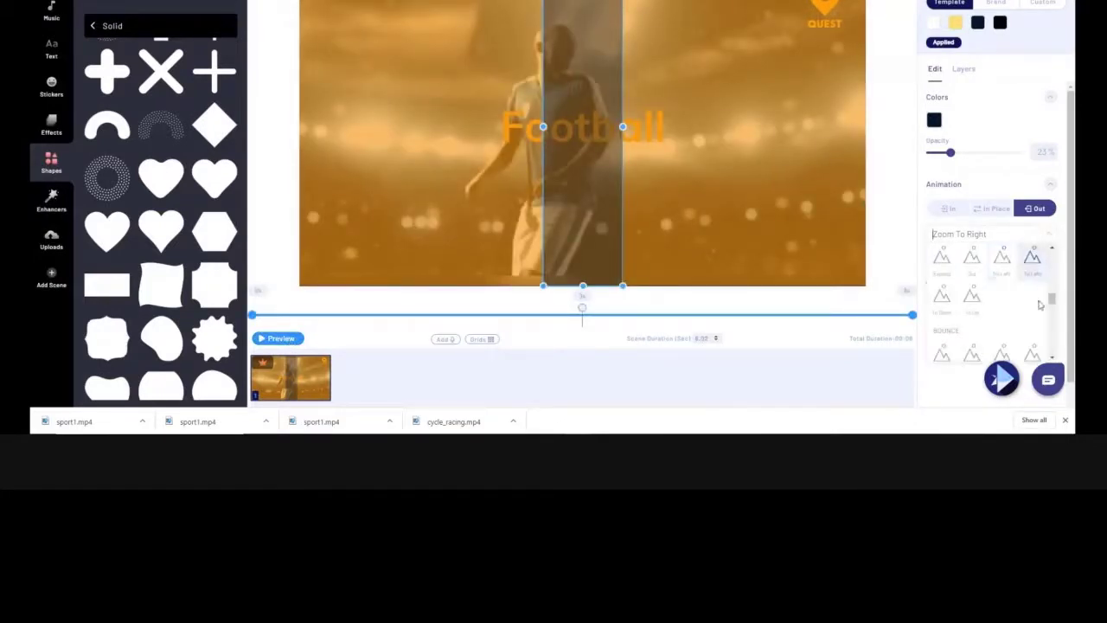
{"action": "scroll", "coordinate": [1040, 305], "scroll_direction": "down", "scroll_amount": 5}
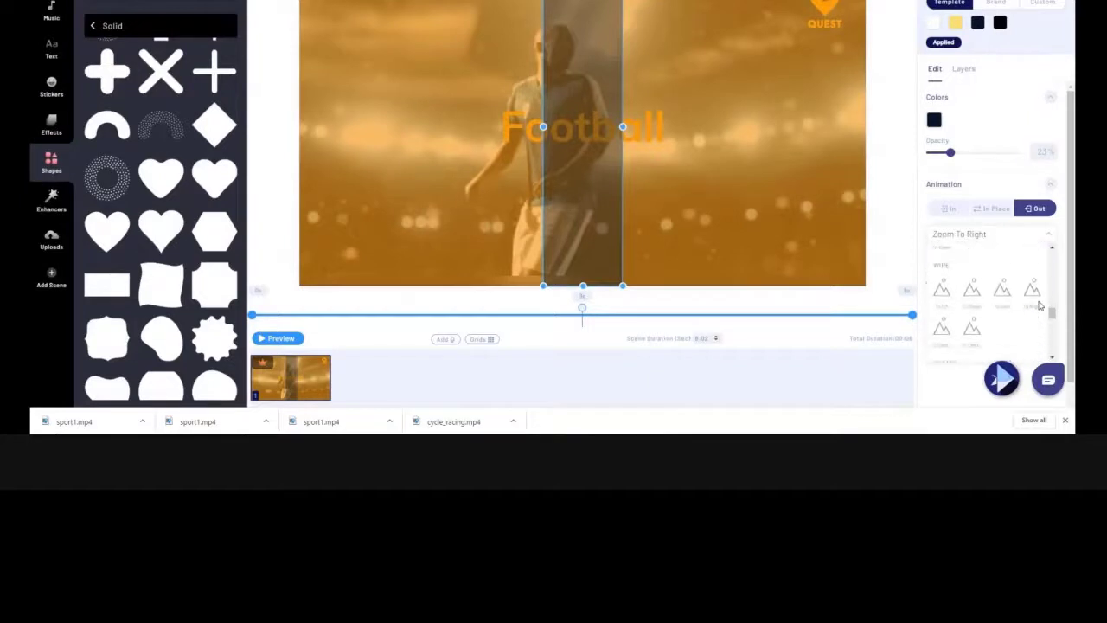
{"action": "scroll", "coordinate": [1040, 305], "scroll_direction": "down", "scroll_amount": 6}
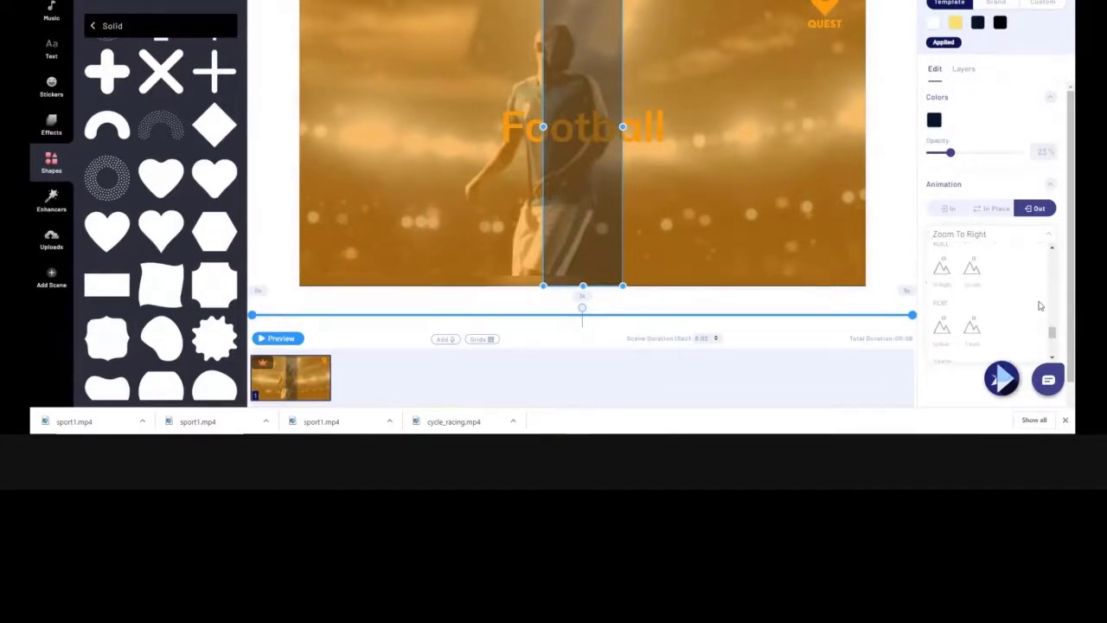
{"action": "scroll", "coordinate": [1040, 304], "scroll_direction": "up", "scroll_amount": 4}
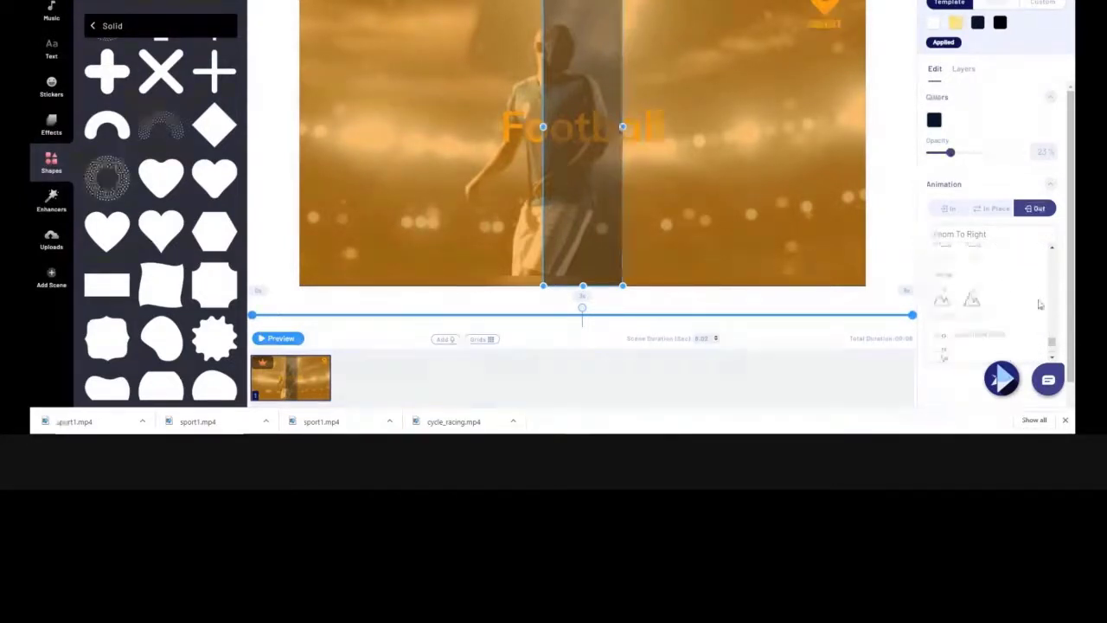
{"action": "scroll", "coordinate": [1040, 305], "scroll_direction": "up", "scroll_amount": 4}
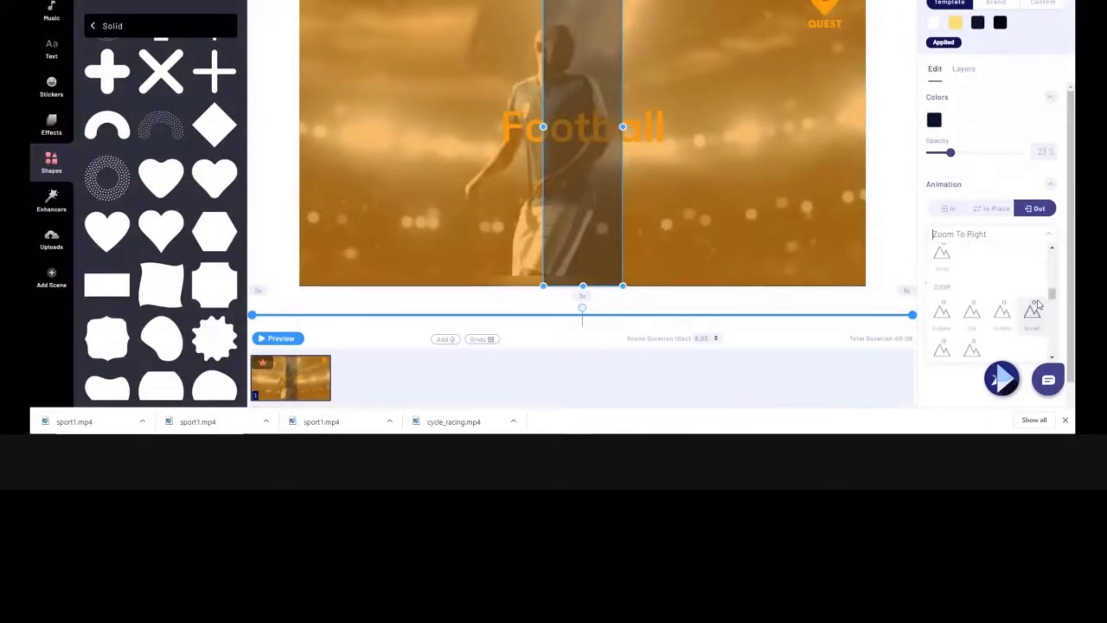
{"action": "scroll", "coordinate": [1039, 305], "scroll_direction": "up", "scroll_amount": 1}
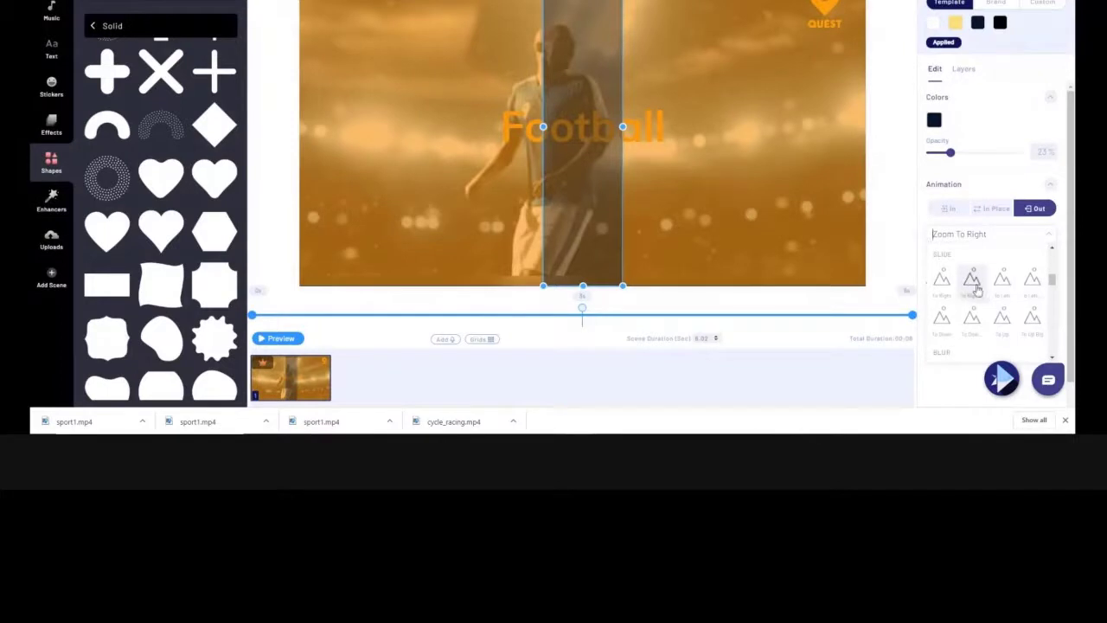
{"action": "left_click", "coordinate": [972, 283]}
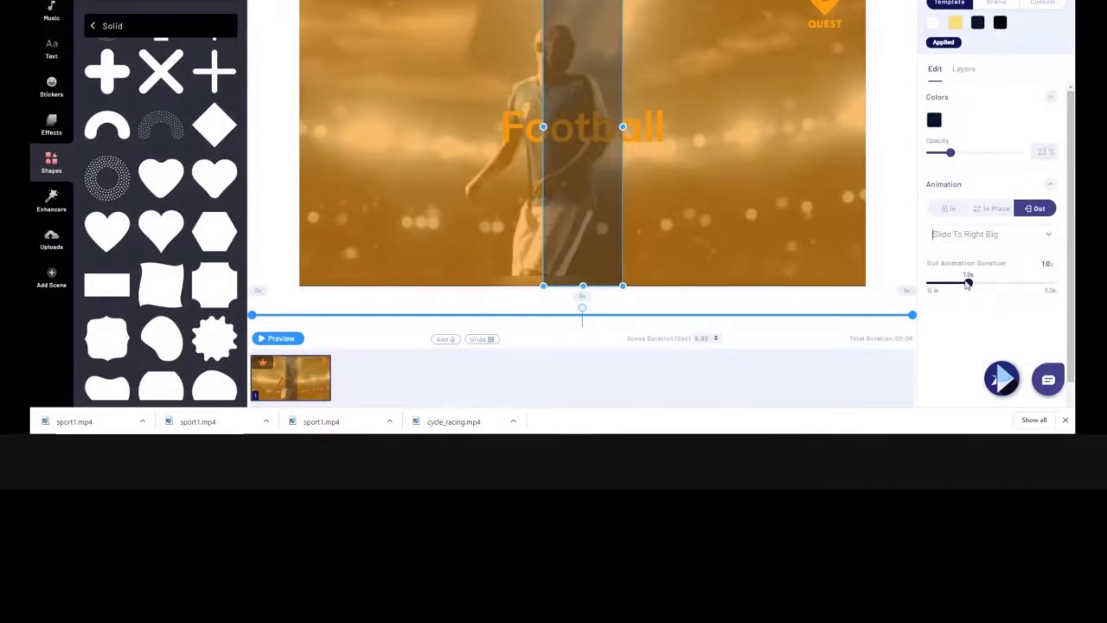
{"action": "left_click_drag", "start_coordinate": [968, 284], "coordinate": [1052, 283]}
{"action": "left_click", "coordinate": [284, 339]}
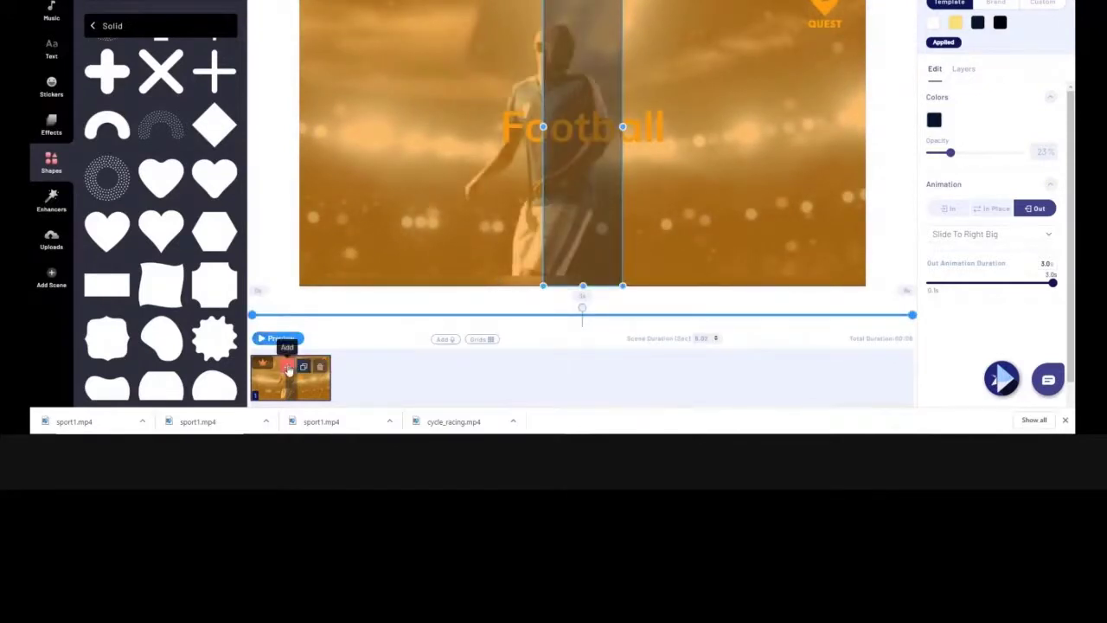
Step: Duplicate the finished football scene and remove the default transition between the two scenes
{"action": "left_click", "coordinate": [290, 377]}
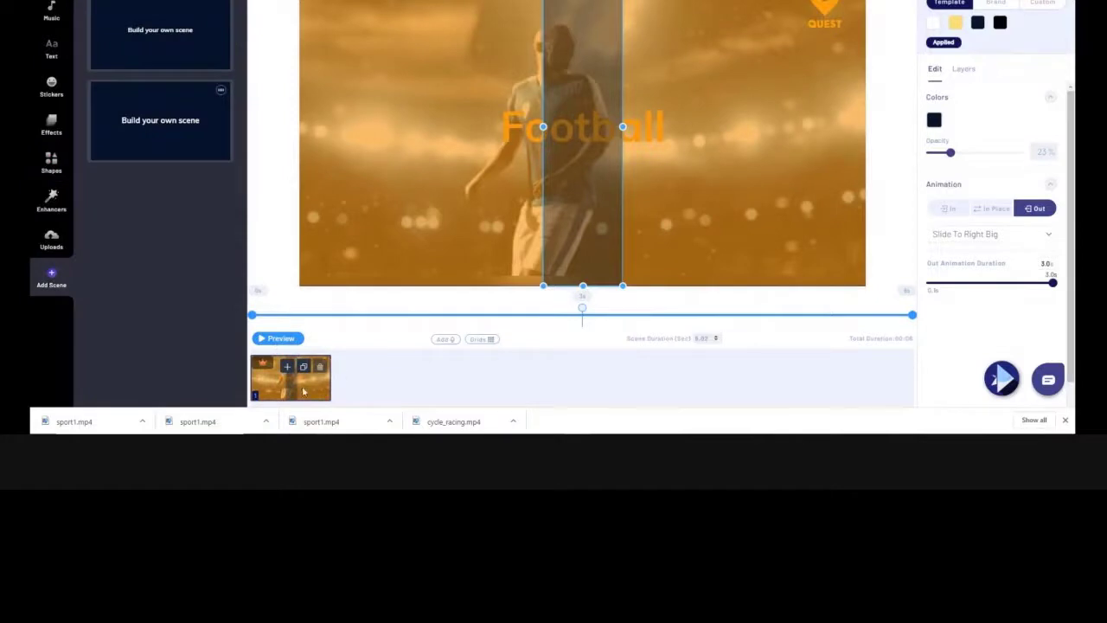
{"action": "left_click", "coordinate": [303, 367]}
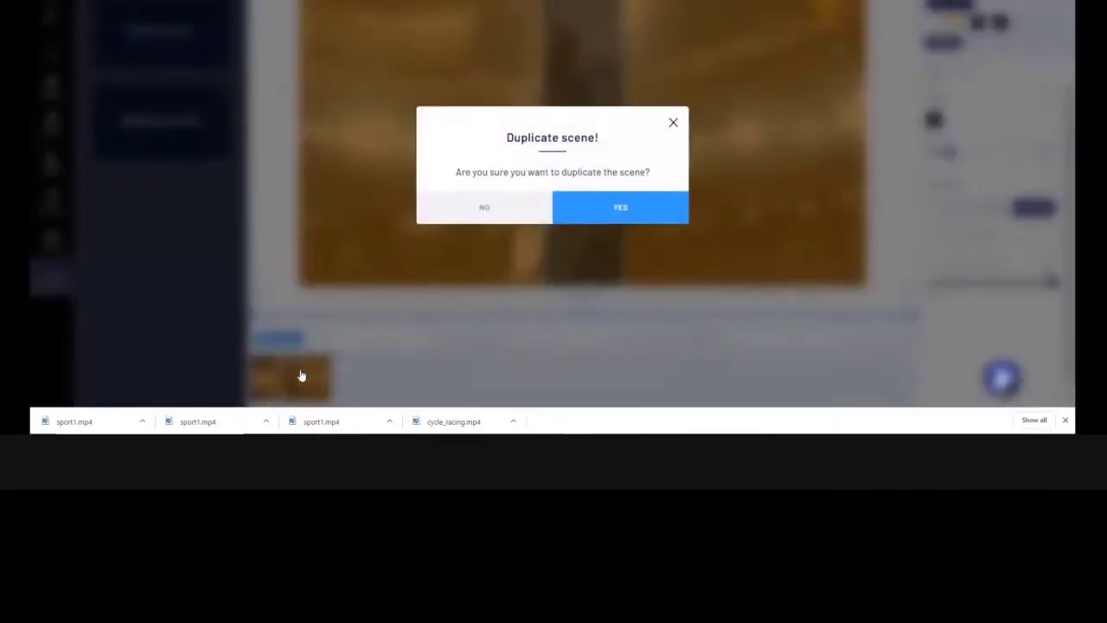
{"action": "left_click", "coordinate": [619, 210]}
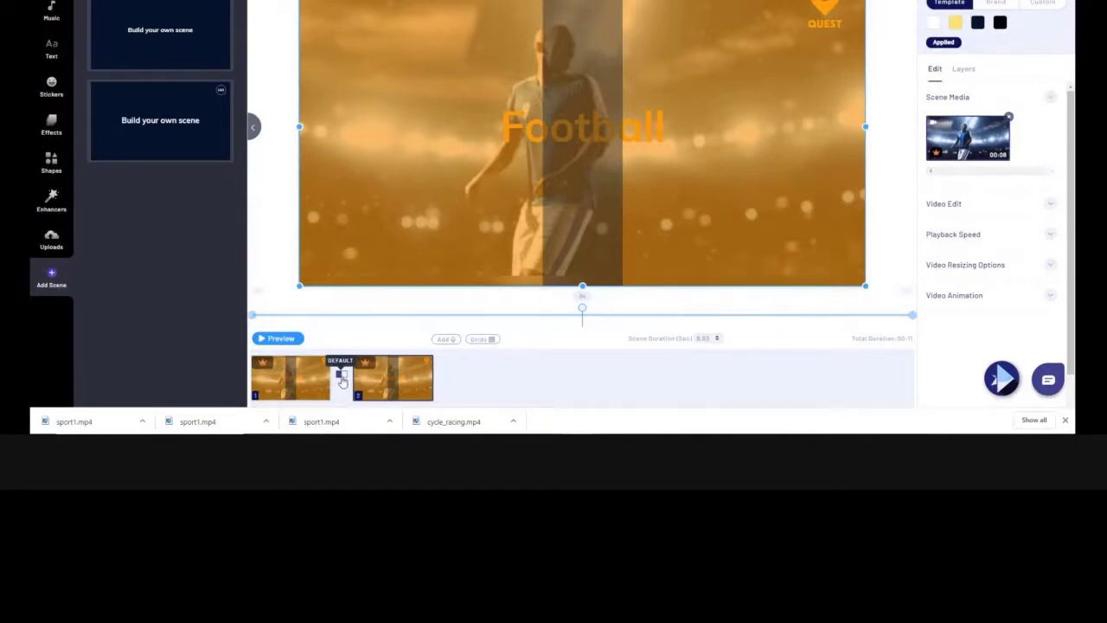
{"action": "left_click", "coordinate": [341, 376]}
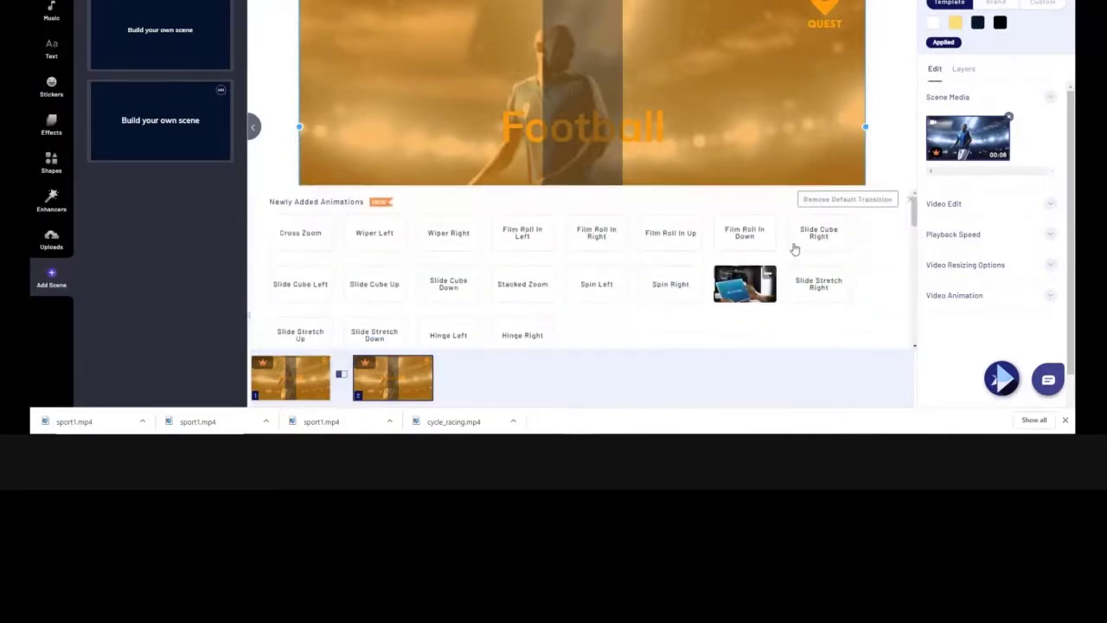
{"action": "left_click", "coordinate": [841, 200]}
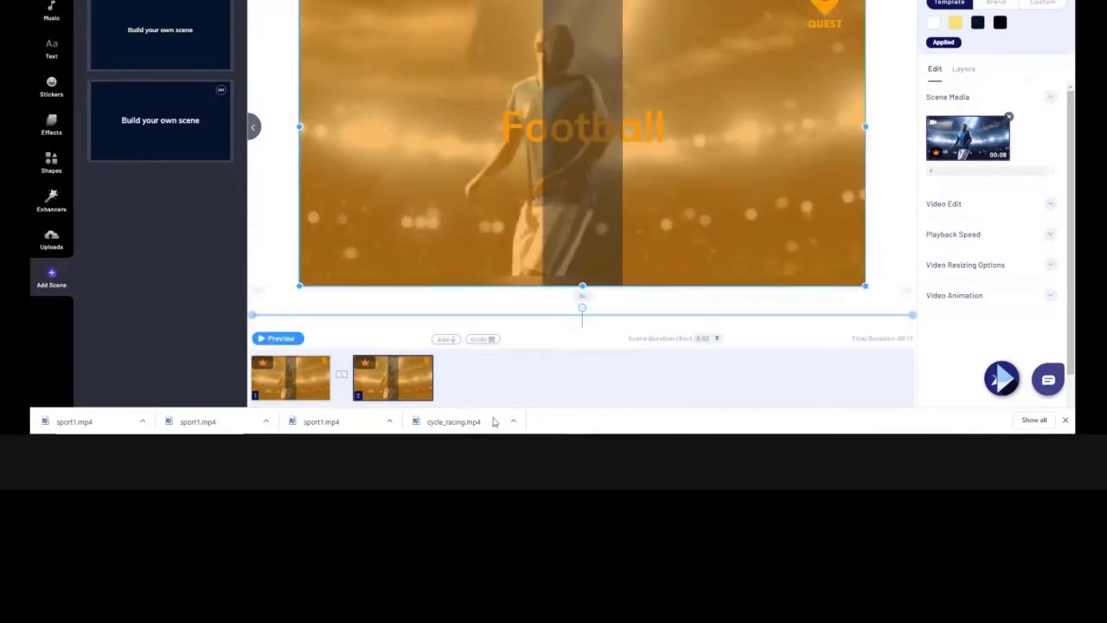
Step: Move the Football text layer above all other layers in the first scene
{"action": "mouse_move", "coordinate": [418, 392]}
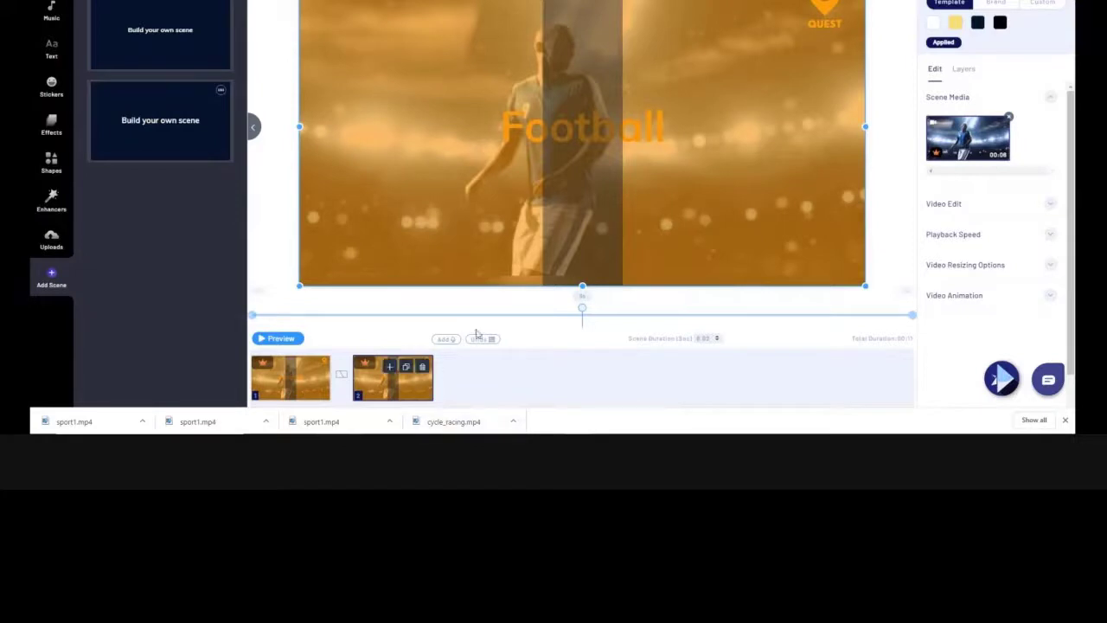
{"action": "left_click", "coordinate": [636, 138]}
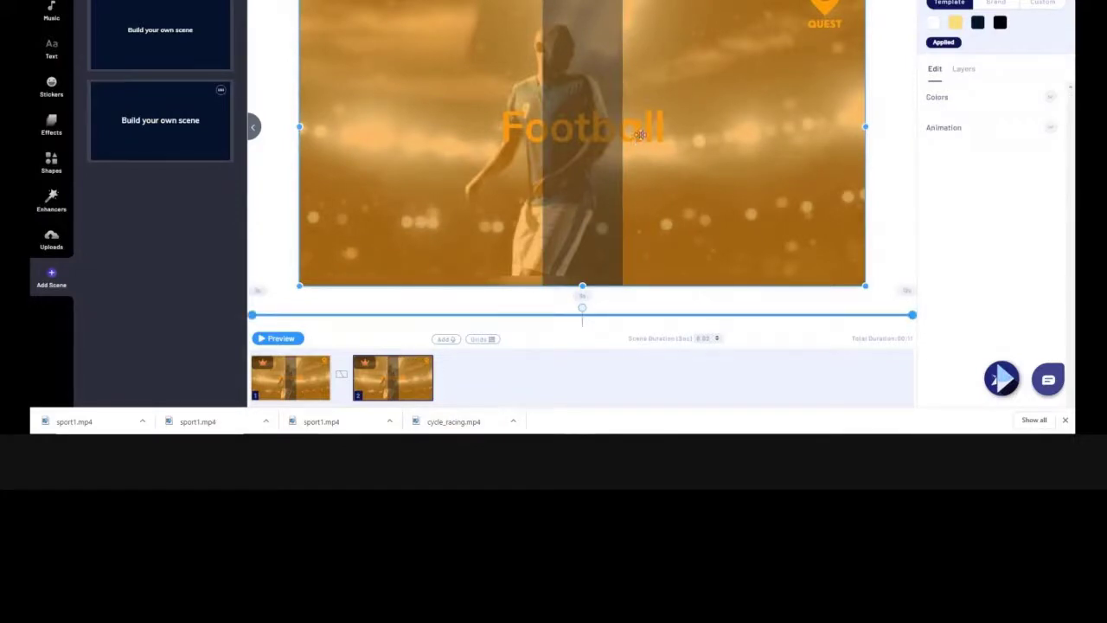
{"action": "left_click", "coordinate": [969, 70]}
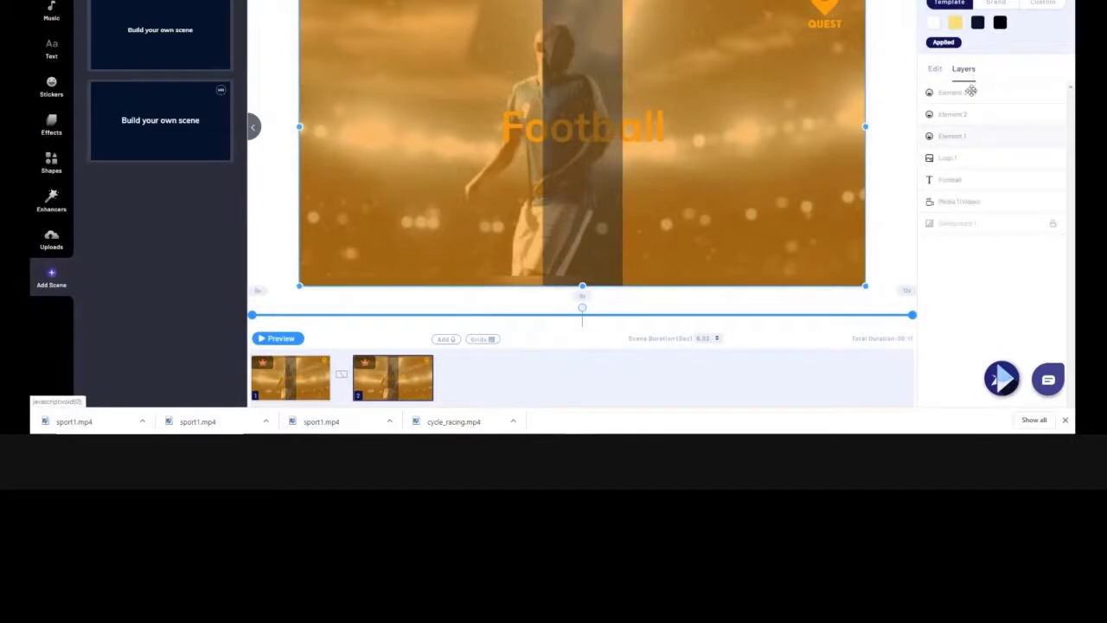
{"action": "left_click", "coordinate": [961, 179]}
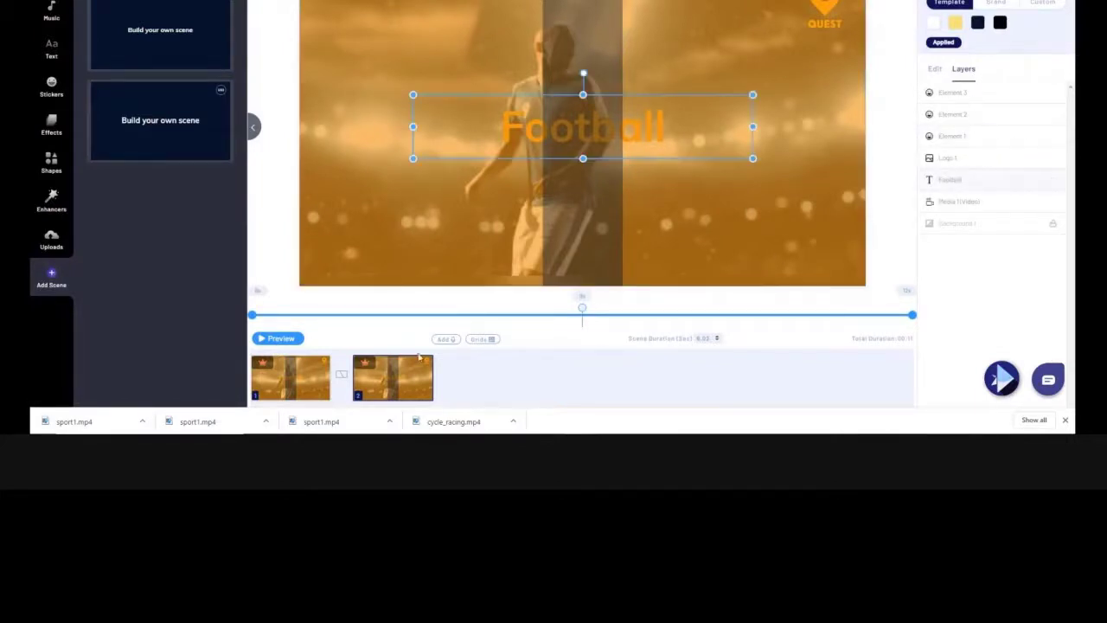
{"action": "left_click", "coordinate": [294, 385]}
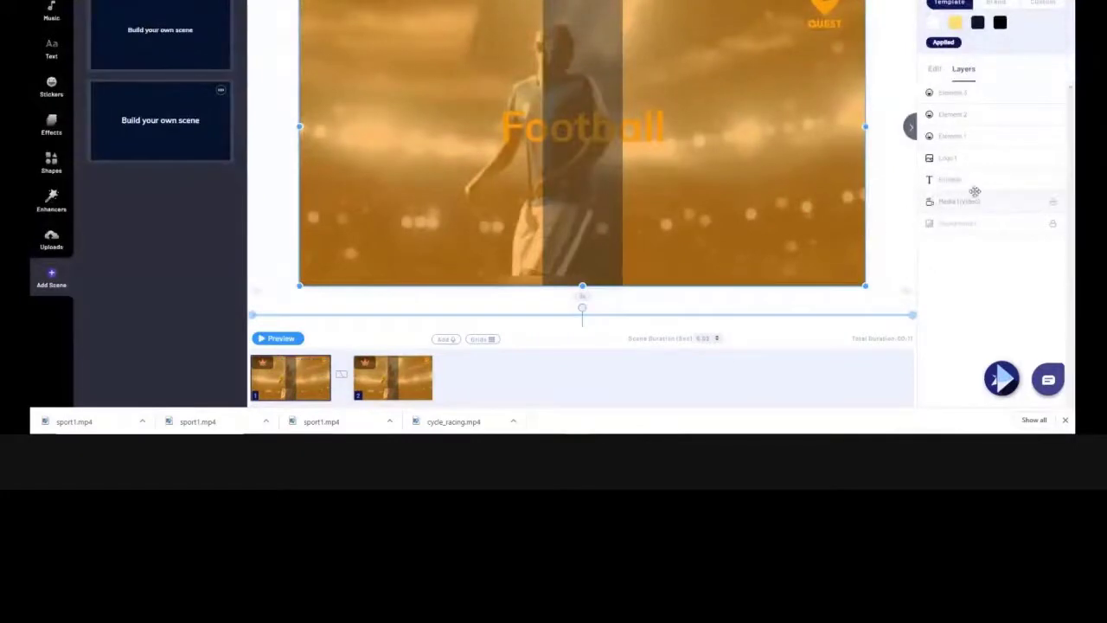
{"action": "left_click_drag", "start_coordinate": [959, 180], "coordinate": [958, 93]}
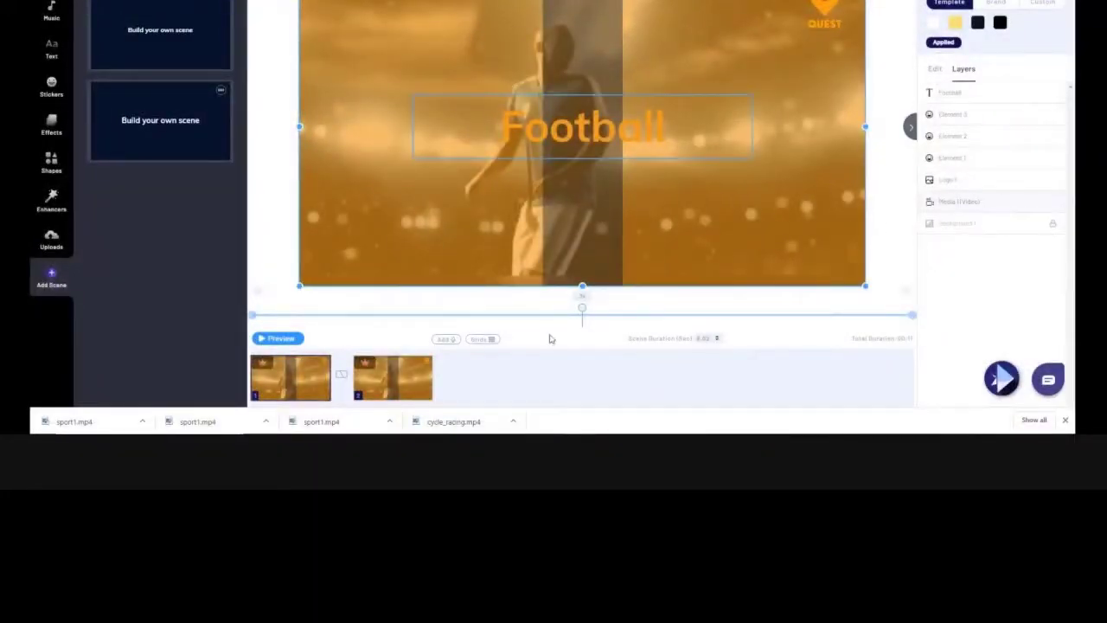
Step: In the second scene, move the Football text layer above all other layers and change its text to Rugby
{"action": "left_click", "coordinate": [387, 394]}
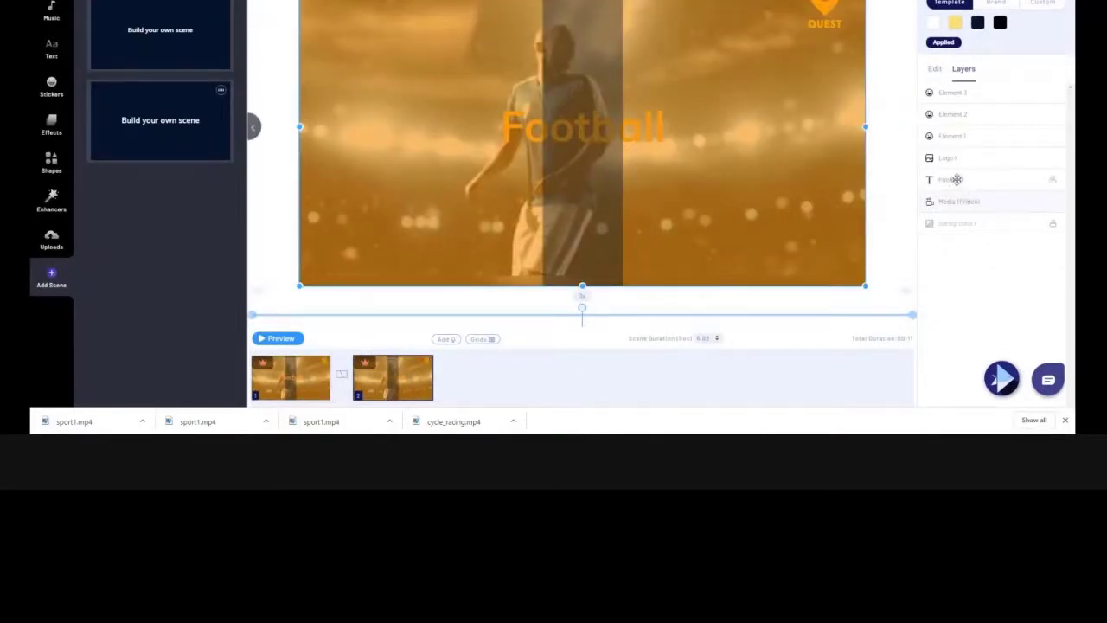
{"action": "left_click_drag", "start_coordinate": [957, 179], "coordinate": [943, 97]}
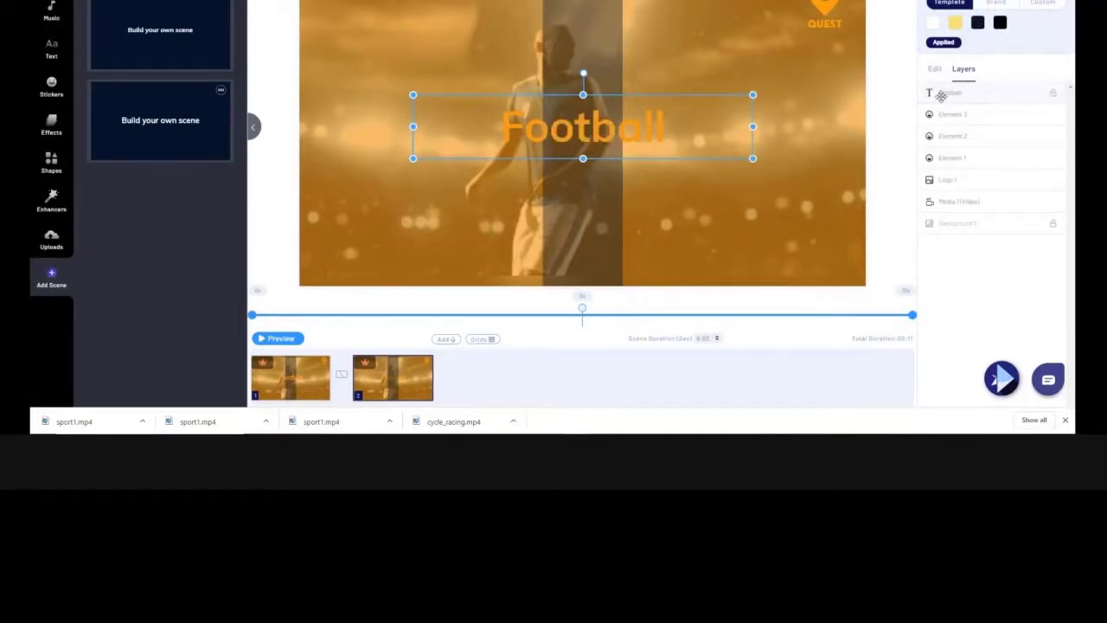
{"action": "left_click", "coordinate": [943, 95]}
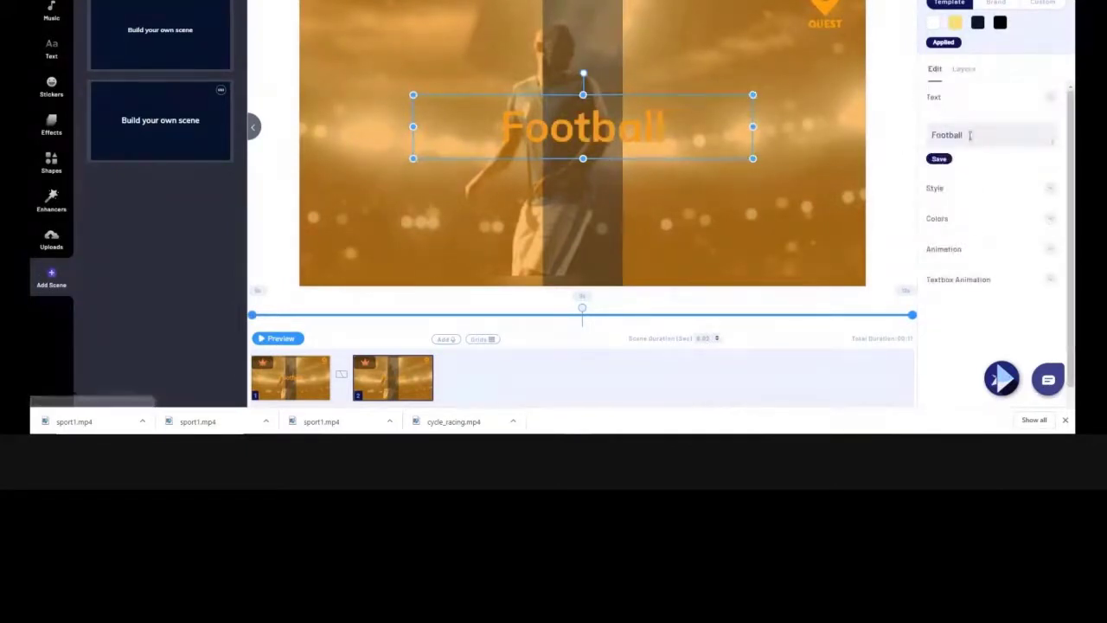
{"action": "left_click_drag", "start_coordinate": [970, 135], "coordinate": [909, 135]}
{"action": "type", "text": "Rugby"}
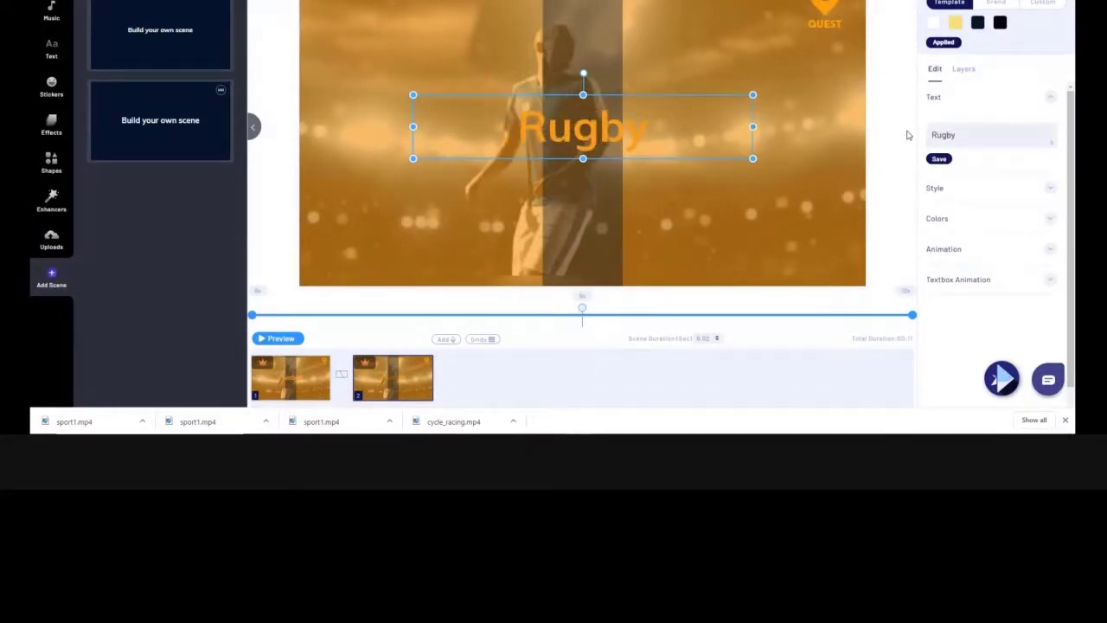
{"action": "left_click", "coordinate": [783, 223]}
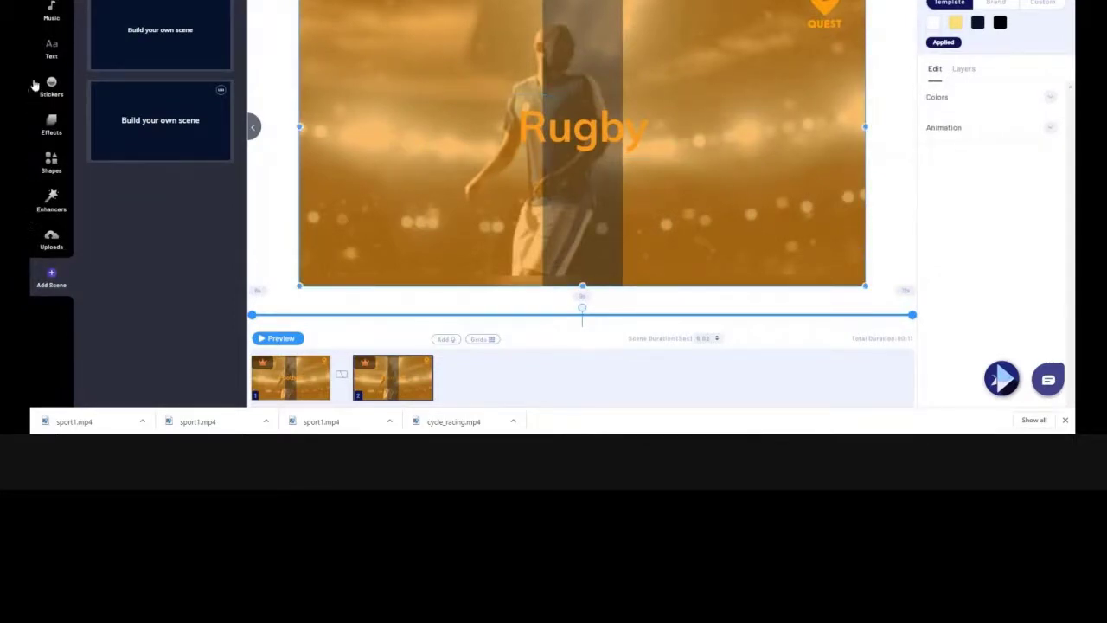
Step: Add the stock clip of a rugby player jumping with a ball to the second scene, trimmed from 00:01:1 to 00:07:0
{"action": "left_click", "coordinate": [51, 4]}
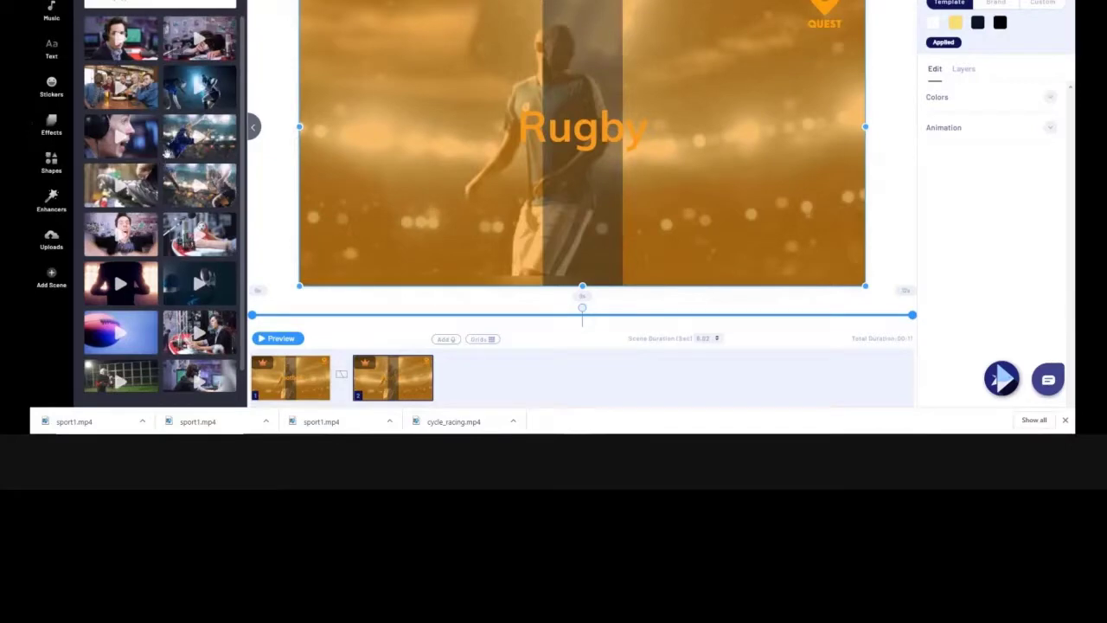
{"action": "left_click", "coordinate": [199, 146]}
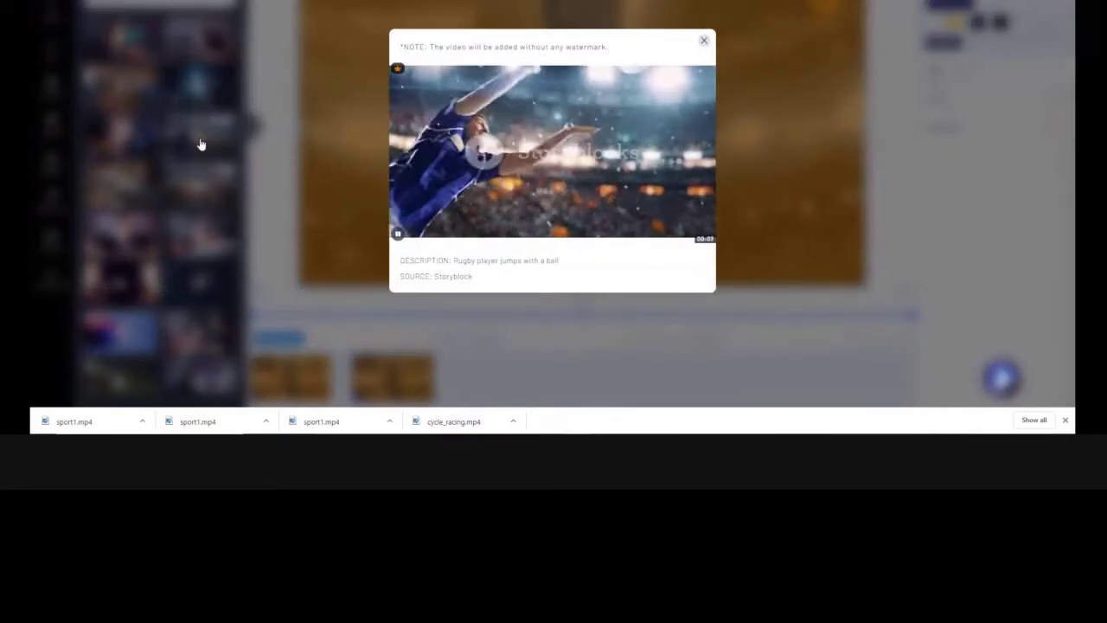
{"action": "left_click", "coordinate": [703, 44]}
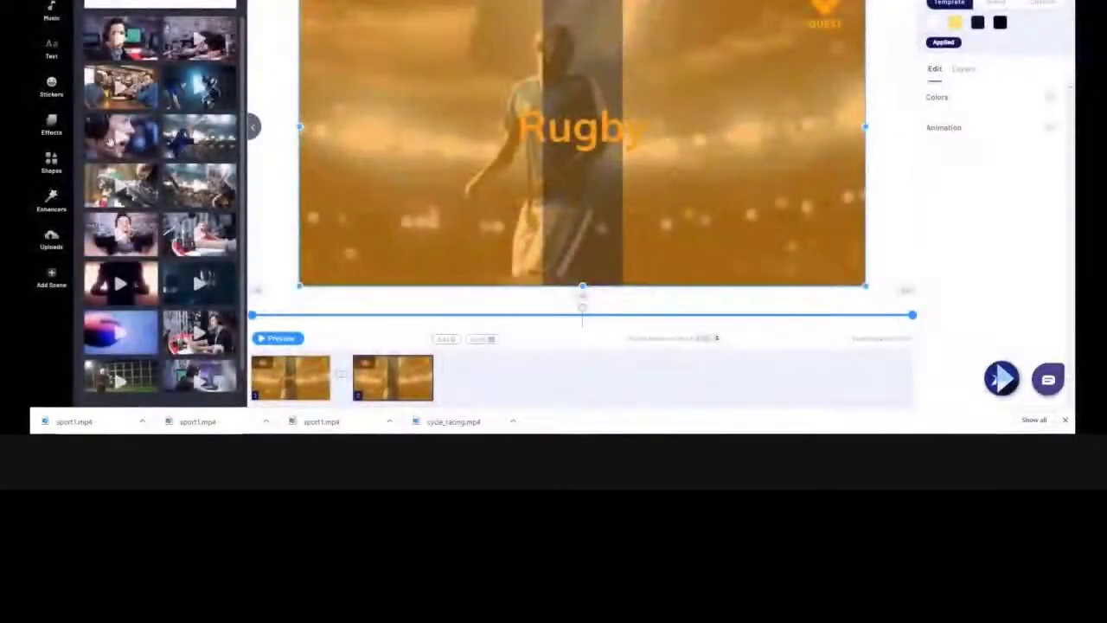
{"action": "left_click_drag", "start_coordinate": [200, 147], "coordinate": [404, 180]}
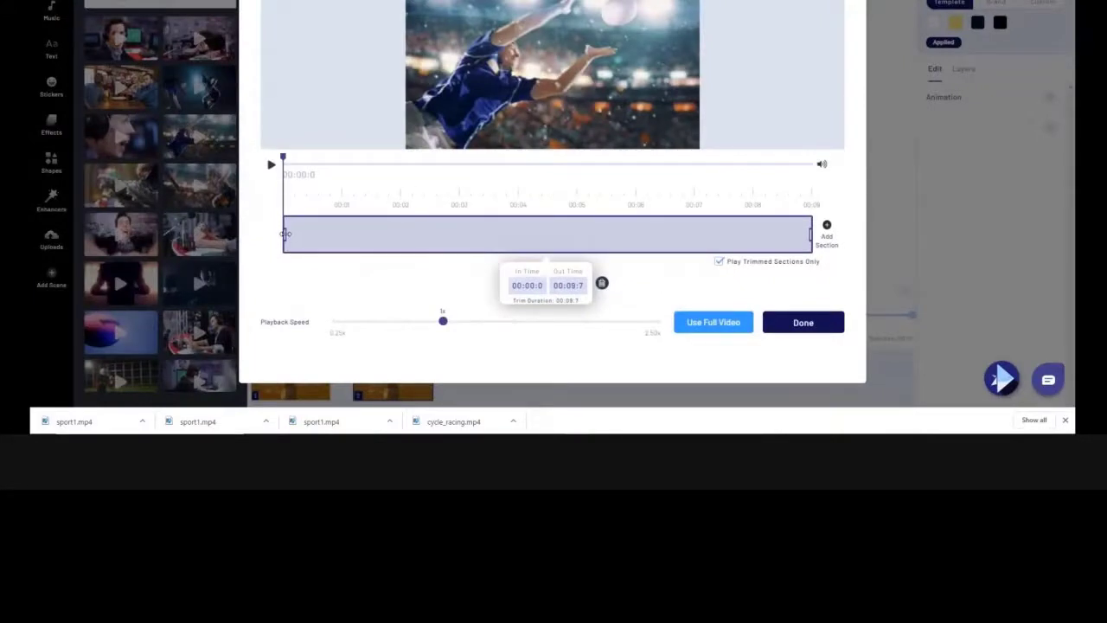
{"action": "left_click_drag", "start_coordinate": [286, 233], "coordinate": [344, 235]}
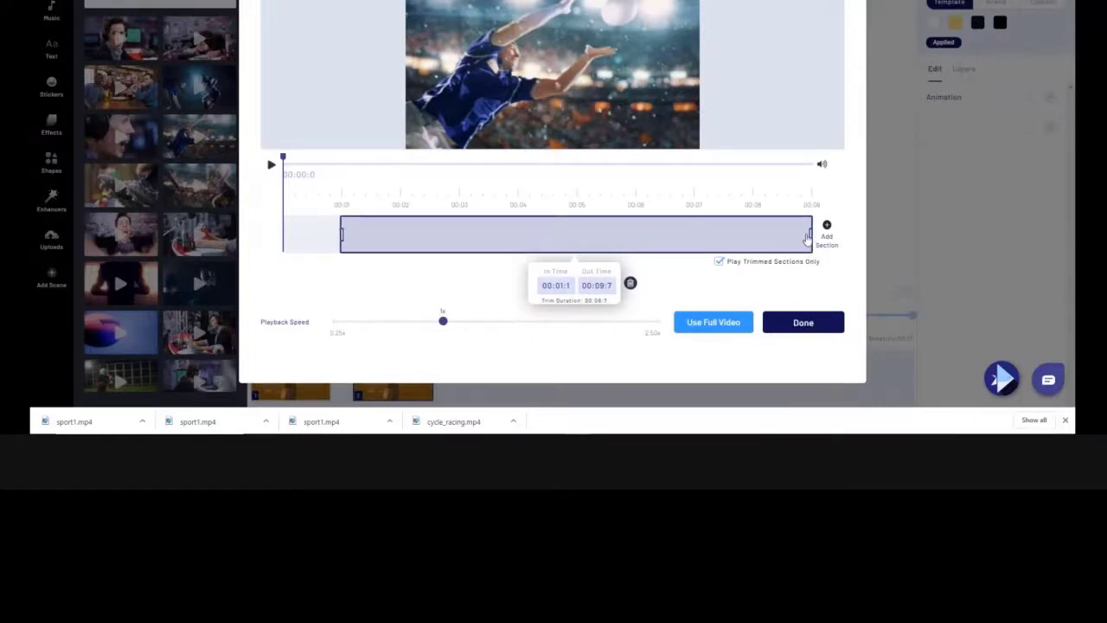
{"action": "left_click_drag", "start_coordinate": [811, 231], "coordinate": [665, 235]}
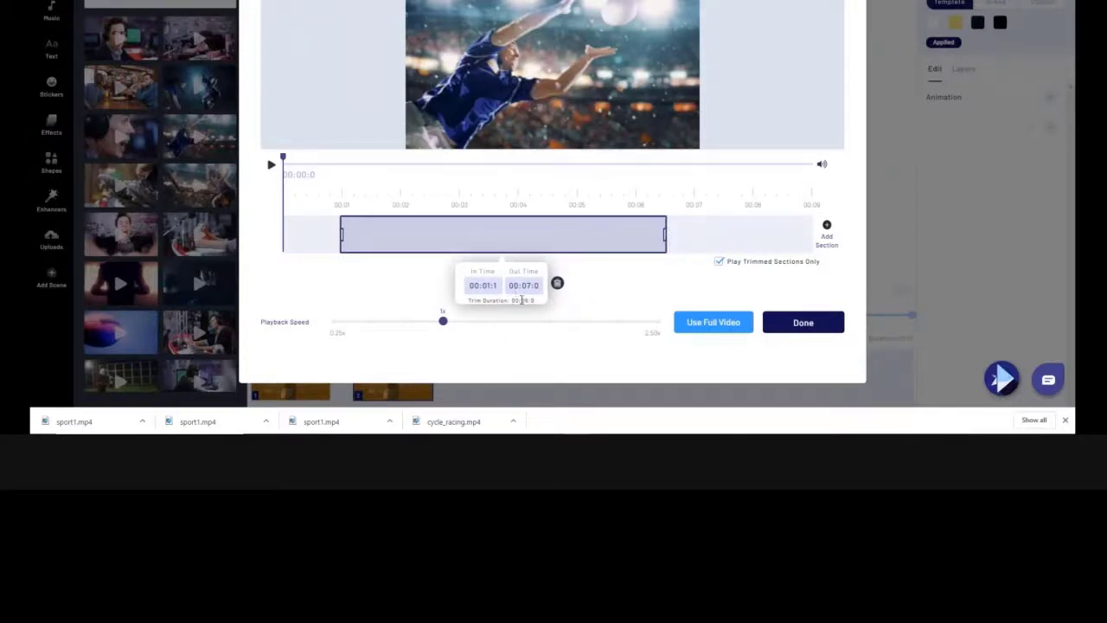
{"action": "left_click", "coordinate": [803, 324]}
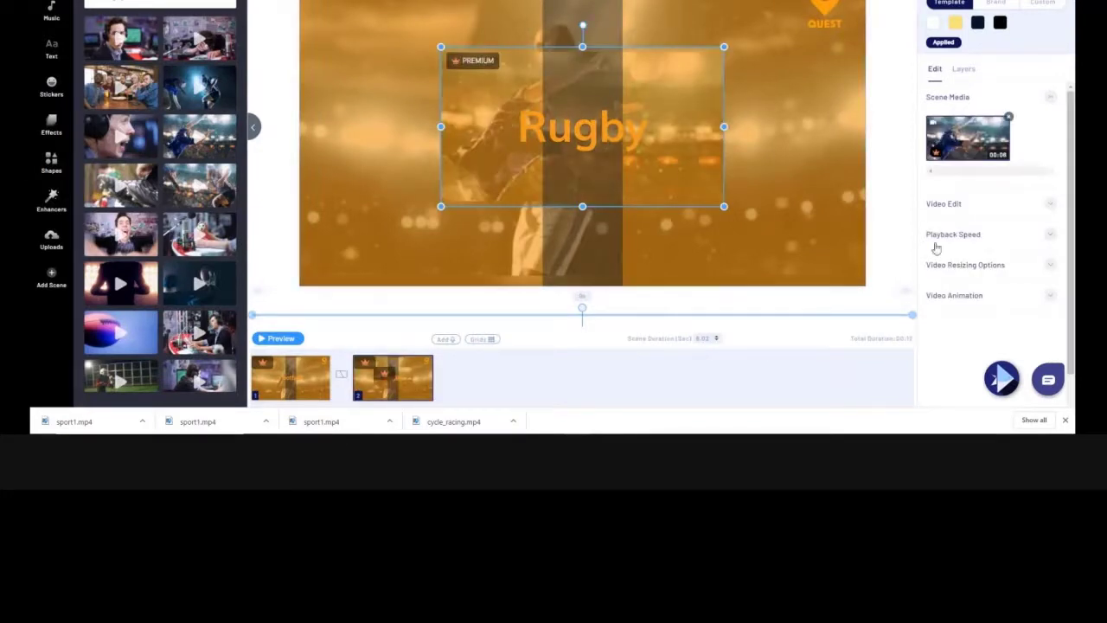
Step: Delete the old football video layer, Media 1, from the second scene
{"action": "left_click", "coordinate": [963, 70]}
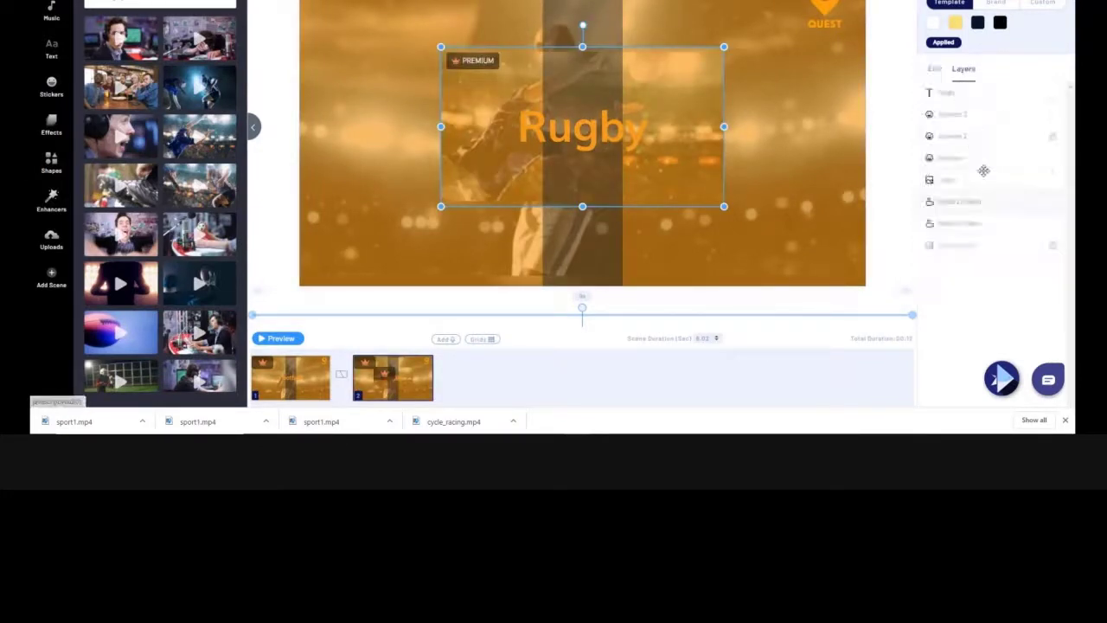
{"action": "left_click", "coordinate": [970, 224]}
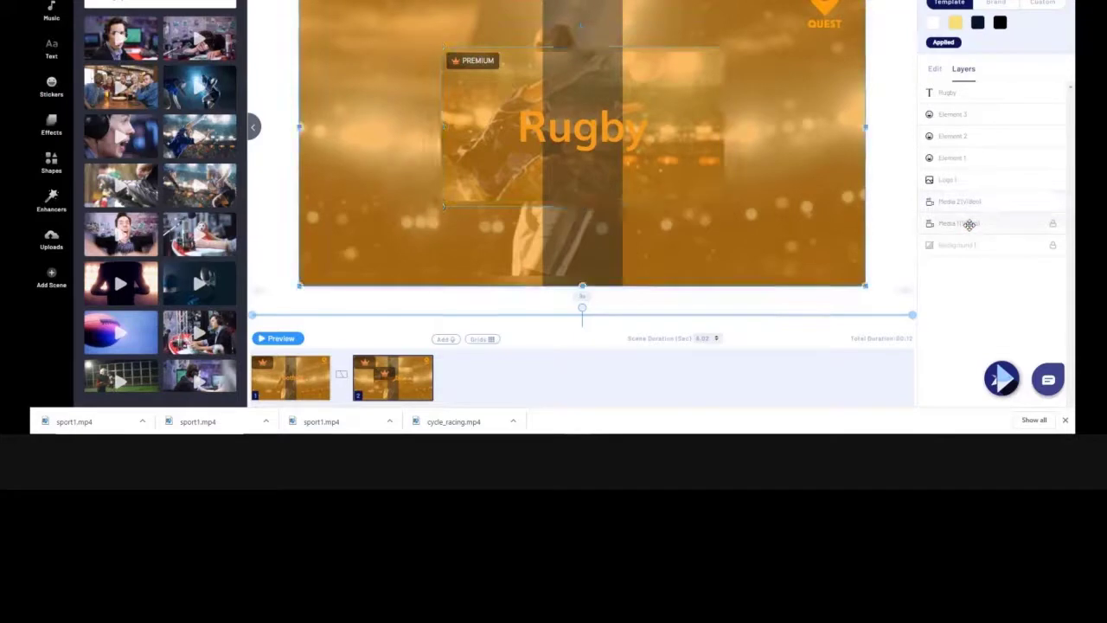
{"action": "key", "text": "Delete"}
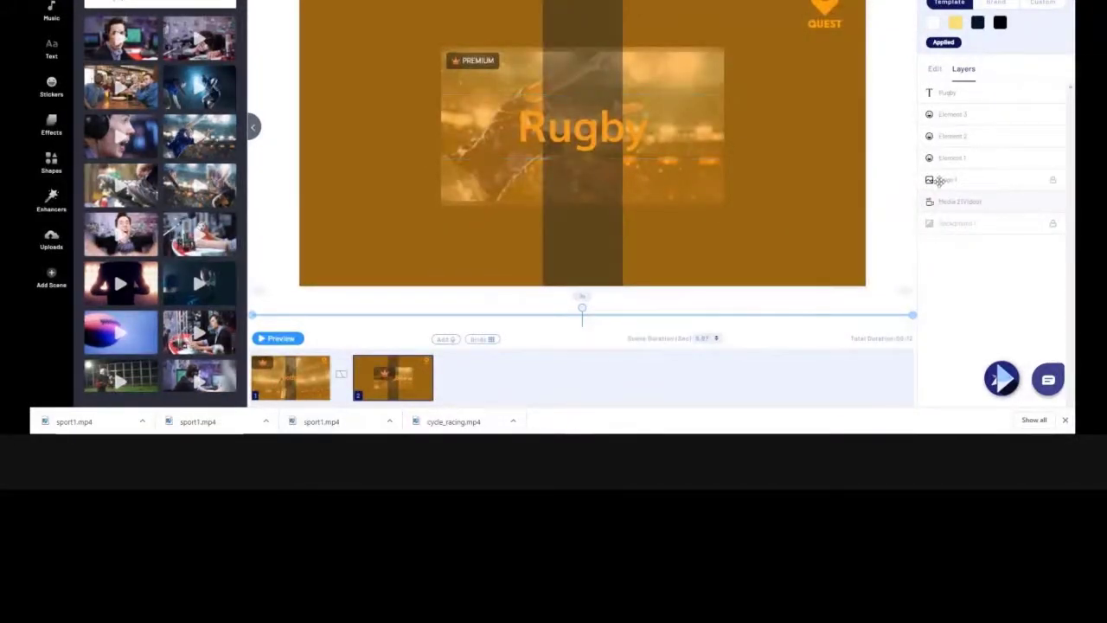
Step: Enlarge the rugby clip to fill the whole frame and preview the scene
{"action": "left_click", "coordinate": [954, 202]}
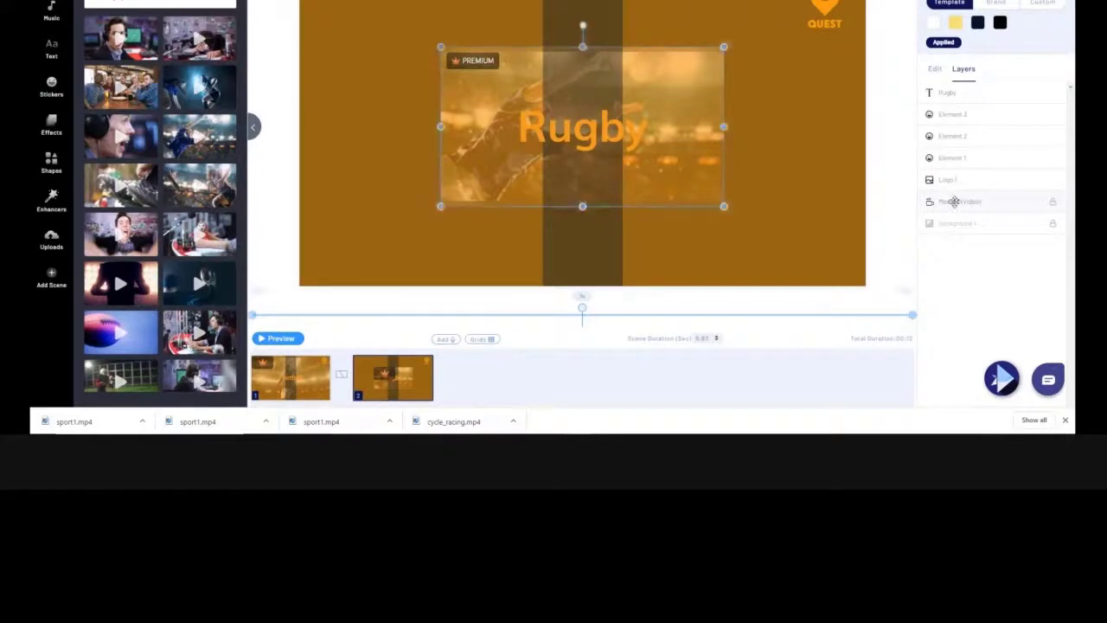
{"action": "left_click", "coordinate": [705, 109]}
{"action": "left_click", "coordinate": [709, 78]}
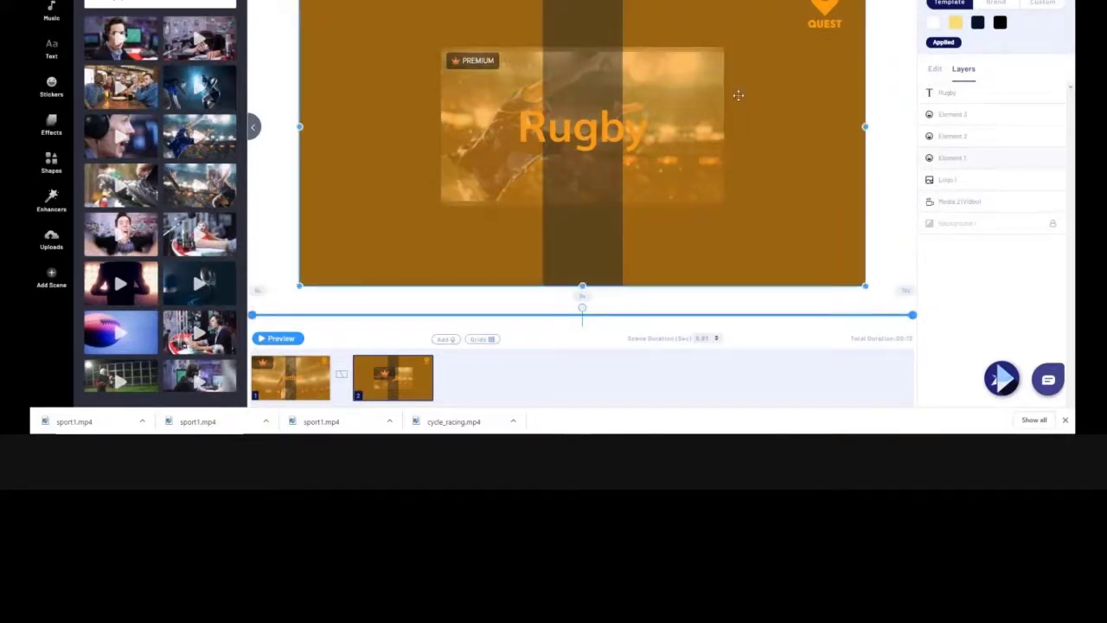
{"action": "left_click", "coordinate": [943, 201]}
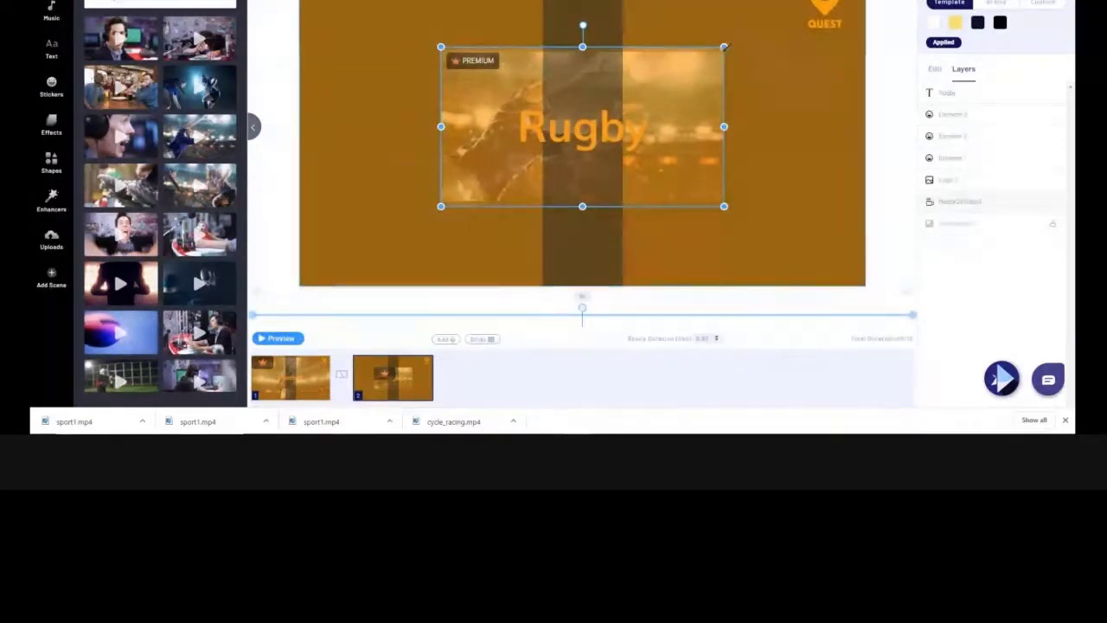
{"action": "left_click_drag", "start_coordinate": [724, 47], "coordinate": [867, 5]}
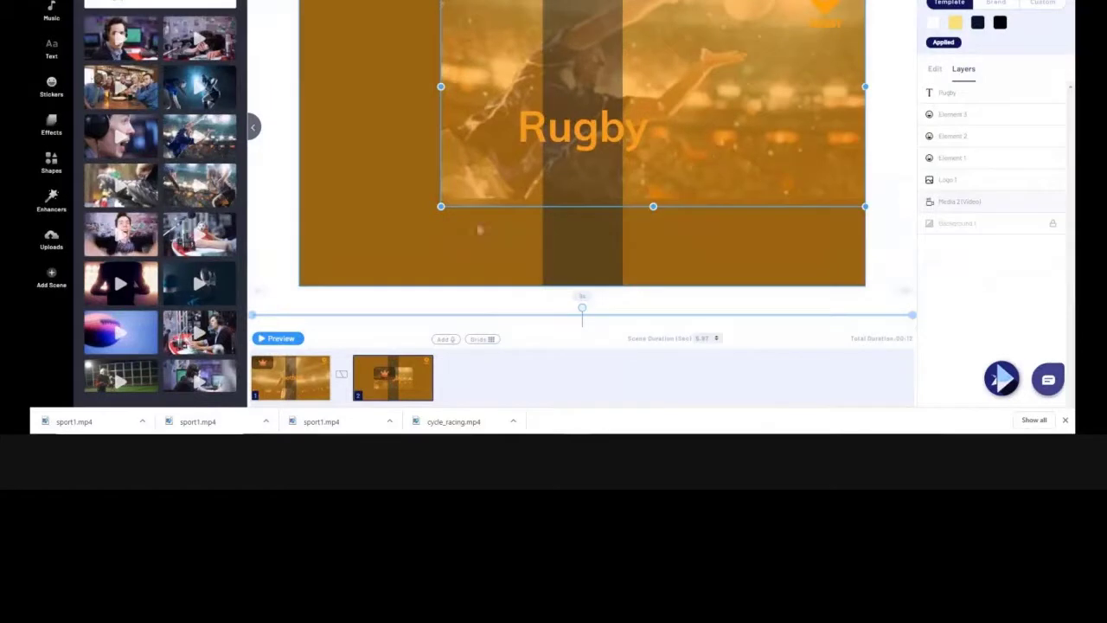
{"action": "left_click_drag", "start_coordinate": [441, 207], "coordinate": [300, 285]}
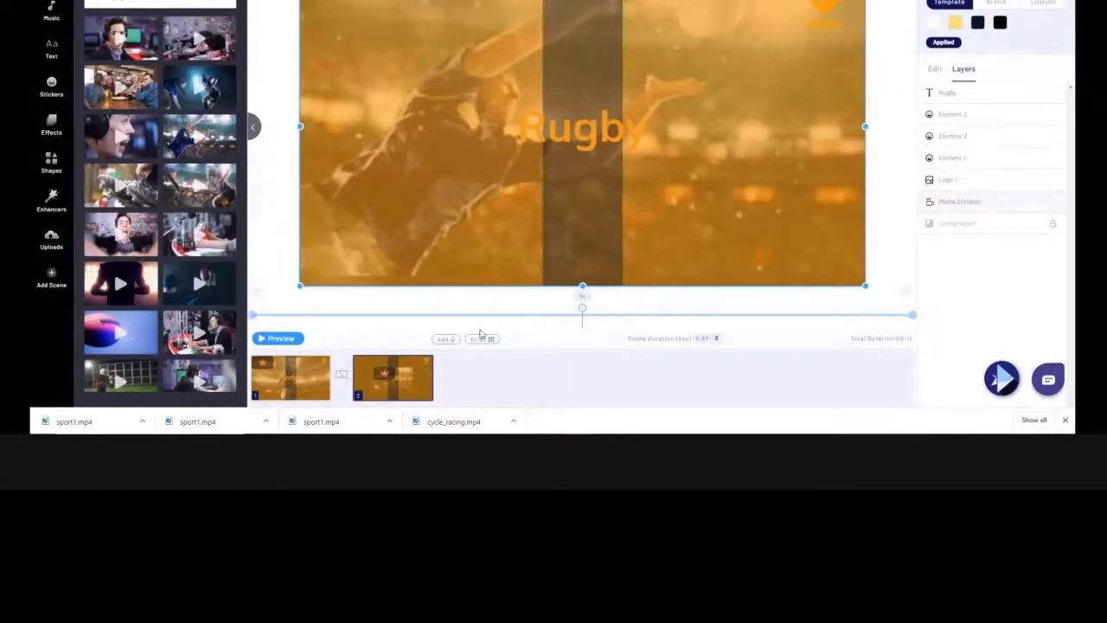
{"action": "left_click", "coordinate": [281, 339]}
Step: Reshape the Element 2 vertical bar into a full-width horizontal bar behind the Rugby title
{"action": "left_click", "coordinate": [951, 136]}
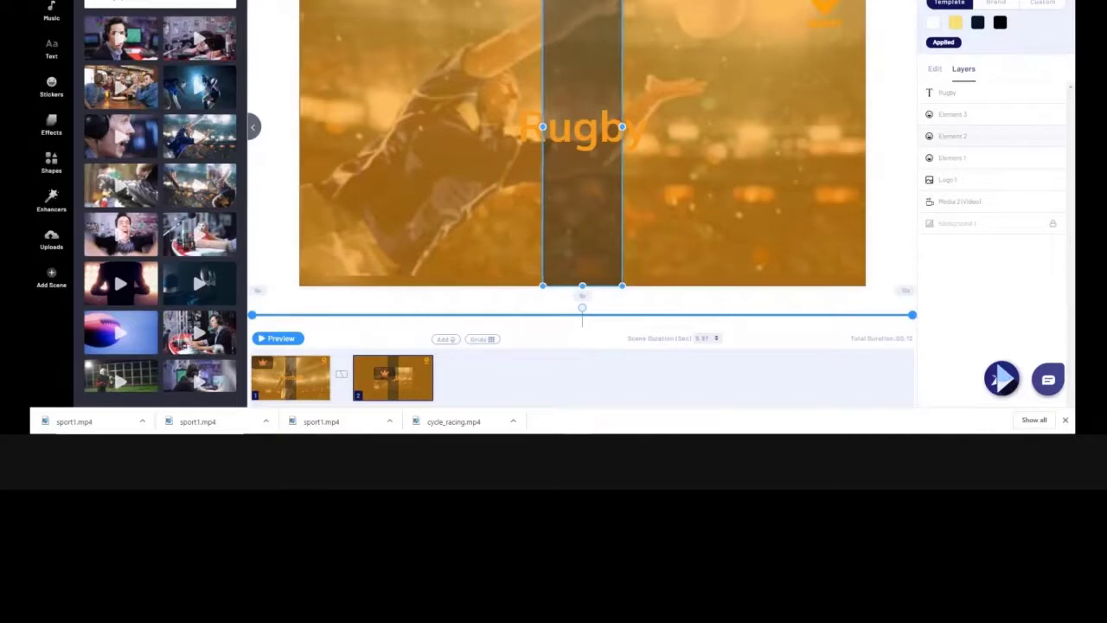
{"action": "left_click", "coordinate": [595, 61]}
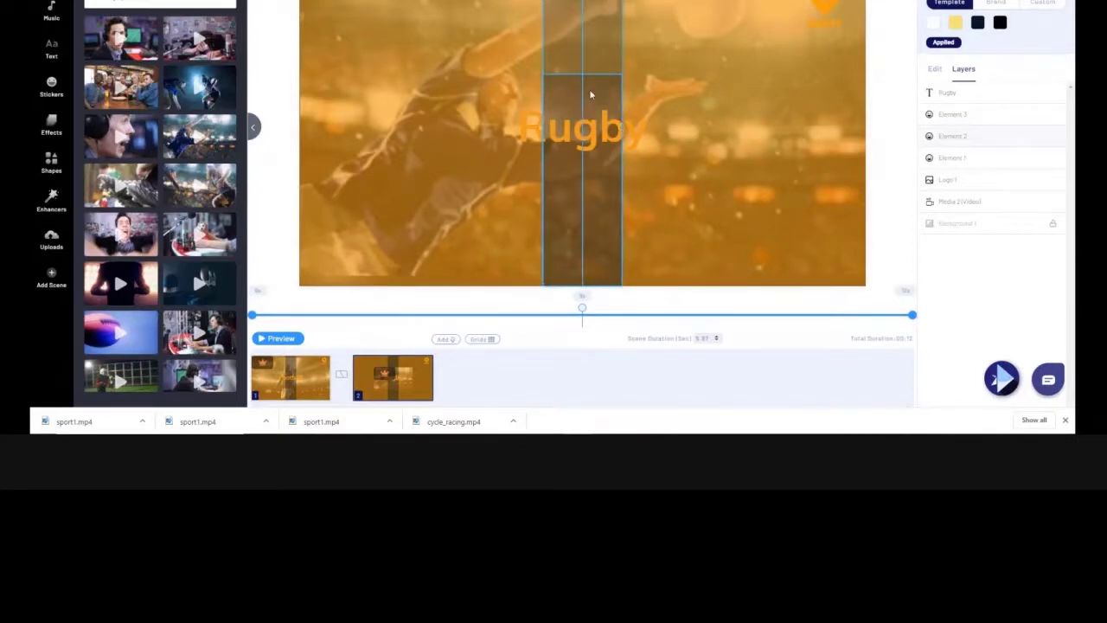
{"action": "left_click", "coordinate": [588, 98]}
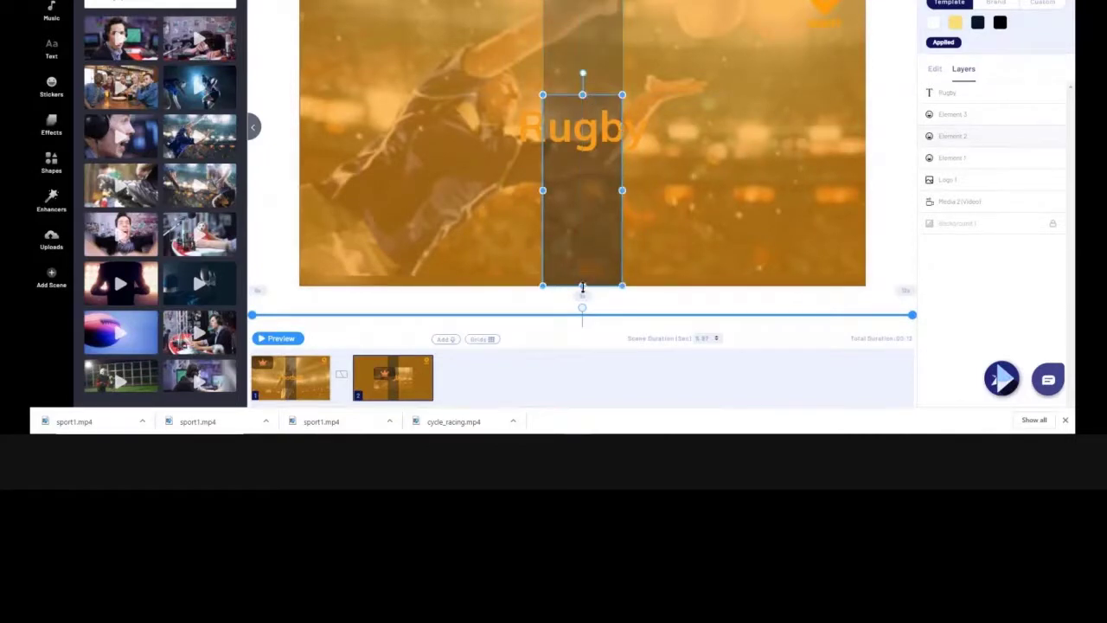
{"action": "left_click_drag", "start_coordinate": [595, 232], "coordinate": [866, 152]}
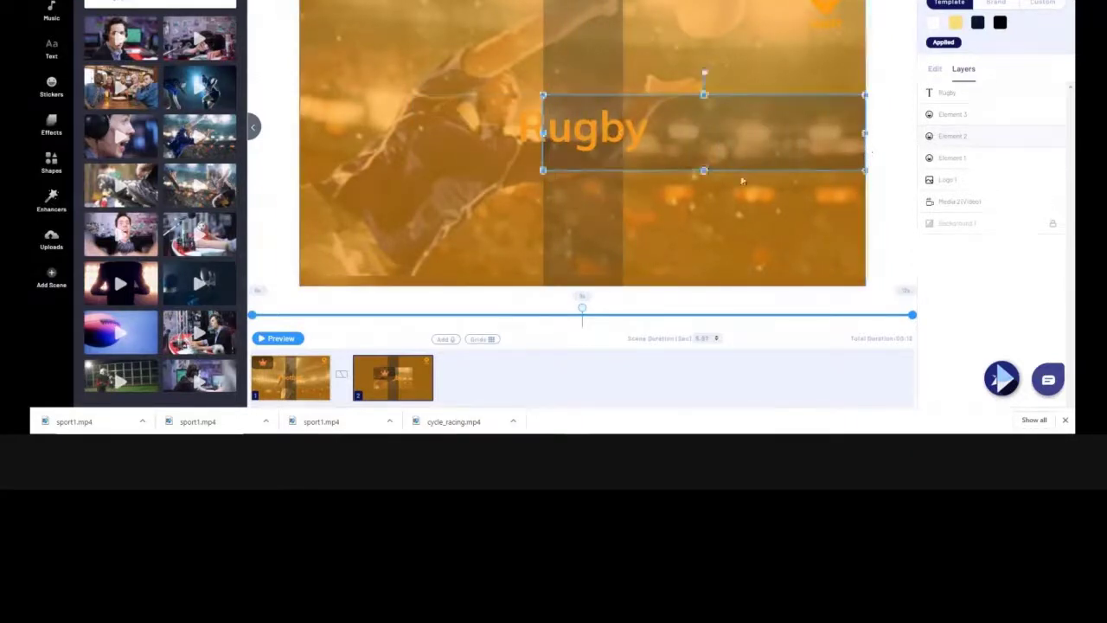
{"action": "left_click_drag", "start_coordinate": [542, 133], "coordinate": [300, 137]}
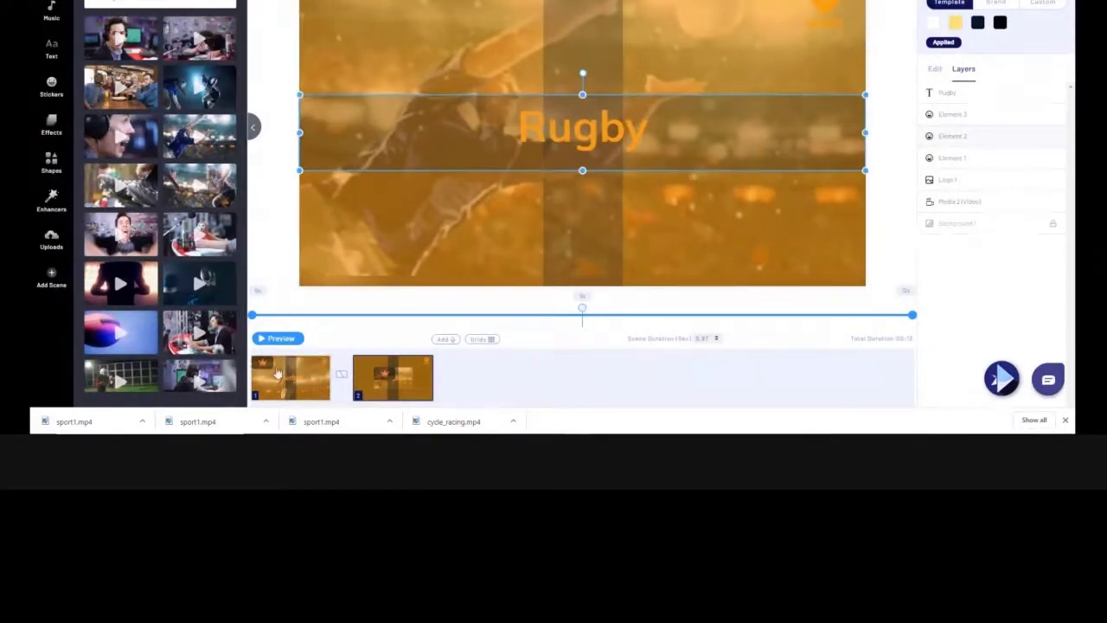
Step: Set the horizontal bar's entrance animation to Zoom From Up lasting 3.0 seconds
{"action": "left_click", "coordinate": [934, 69]}
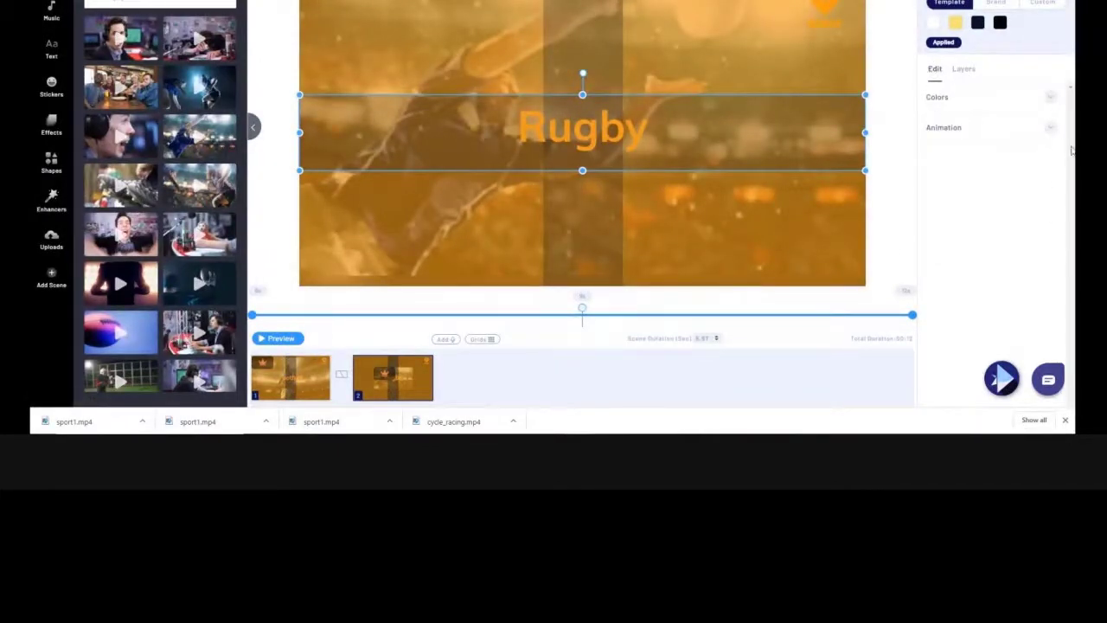
{"action": "left_click", "coordinate": [965, 128]}
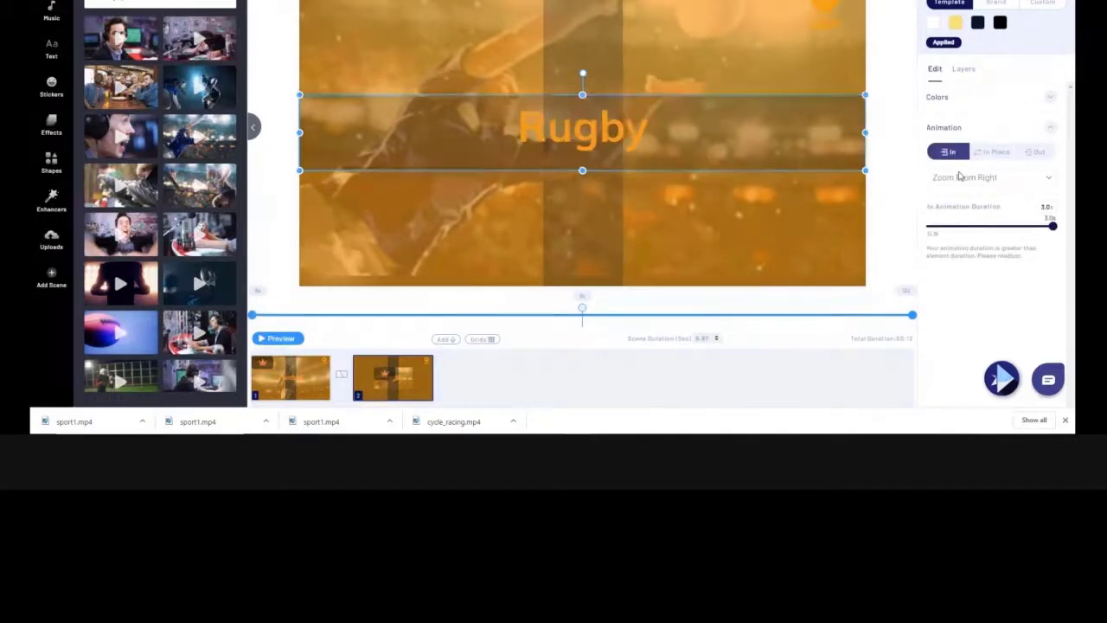
{"action": "left_click", "coordinate": [1051, 180]}
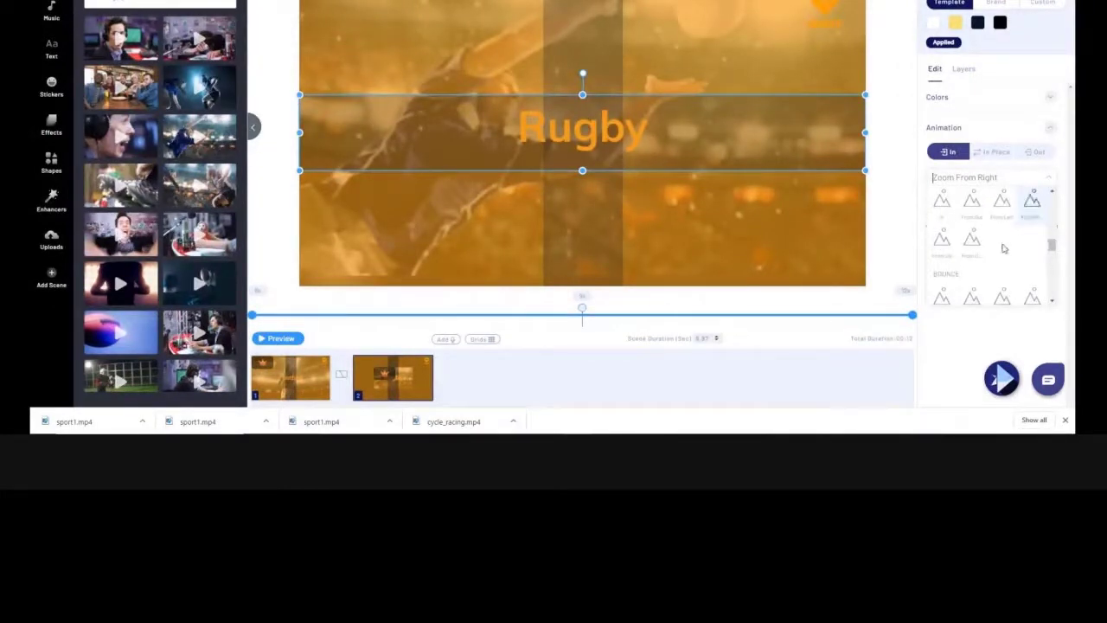
{"action": "left_click", "coordinate": [943, 241]}
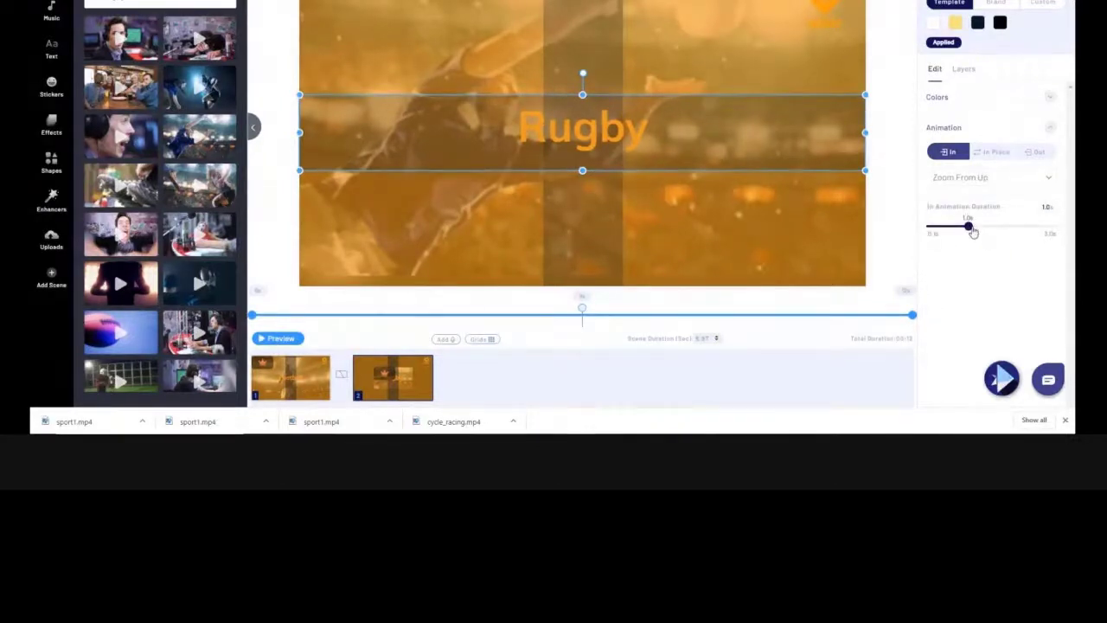
{"action": "left_click_drag", "start_coordinate": [968, 226], "coordinate": [1069, 232]}
Step: Set the horizontal bar's exit animation to Slide To Down Big lasting 3.0 seconds and preview the scene
{"action": "left_click", "coordinate": [1036, 152]}
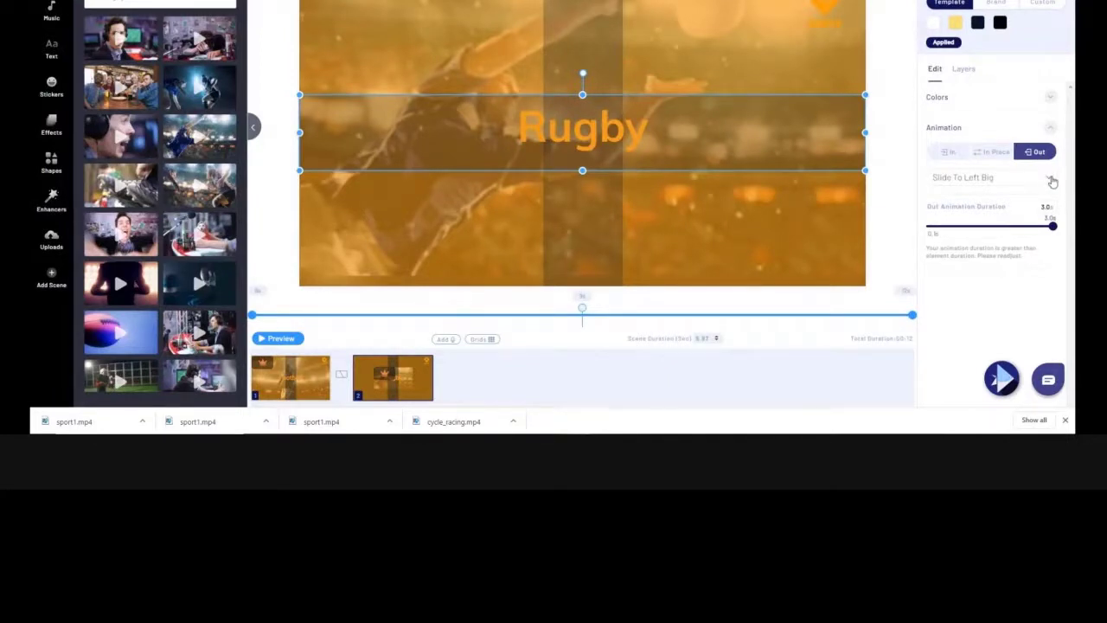
{"action": "left_click", "coordinate": [1052, 179]}
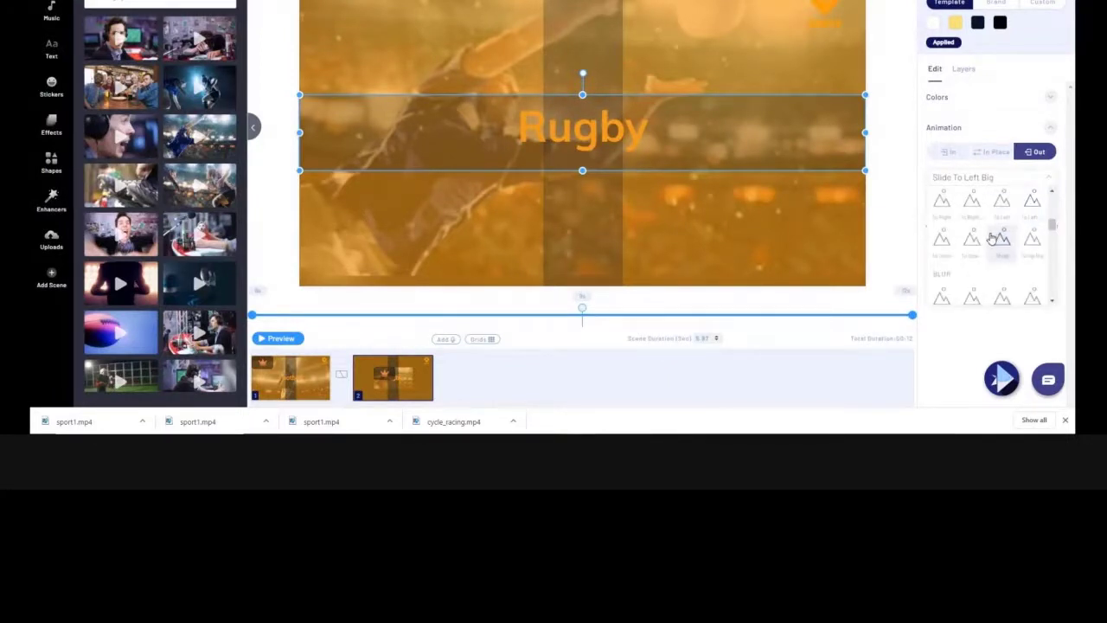
{"action": "scroll", "coordinate": [991, 237], "scroll_direction": "down", "scroll_amount": 1}
{"action": "scroll", "coordinate": [991, 236], "scroll_direction": "down", "scroll_amount": 1}
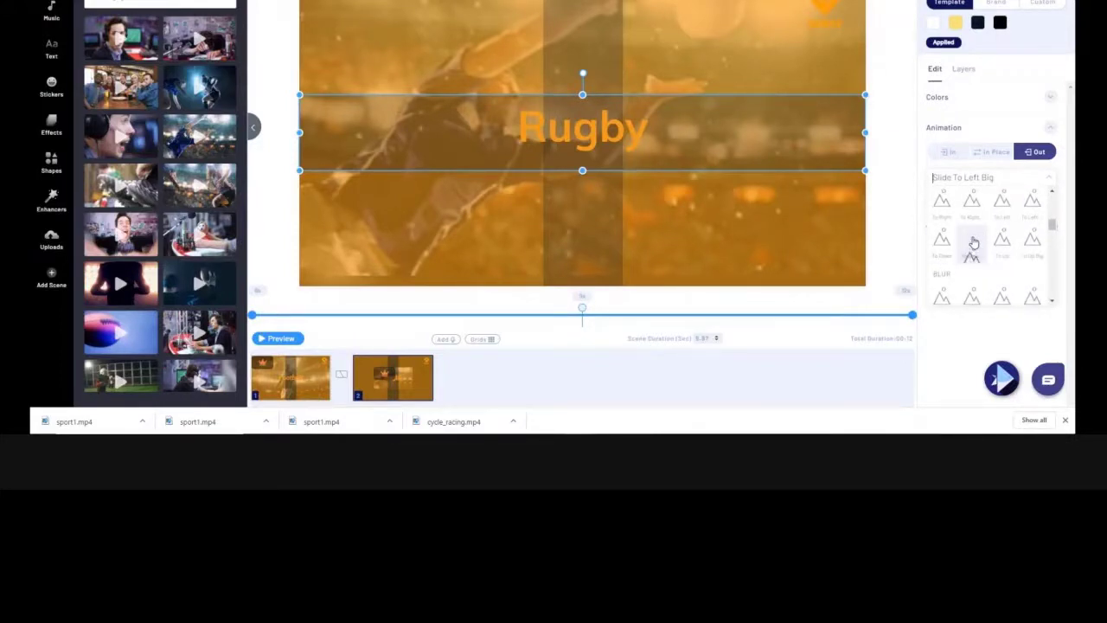
{"action": "left_click", "coordinate": [973, 243]}
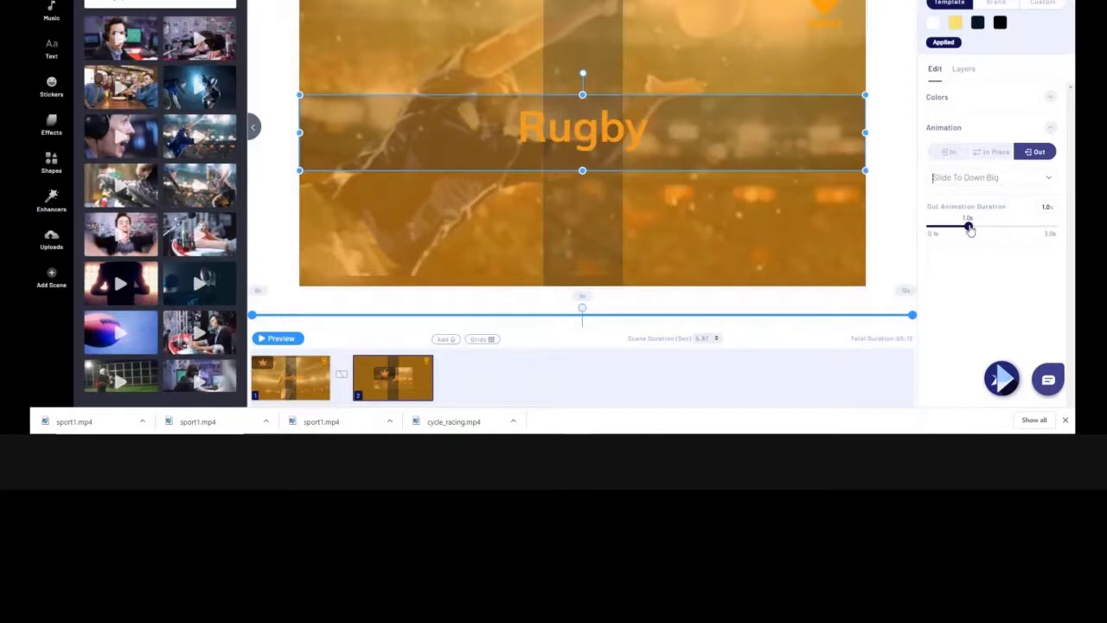
{"action": "left_click_drag", "start_coordinate": [970, 231], "coordinate": [1057, 234]}
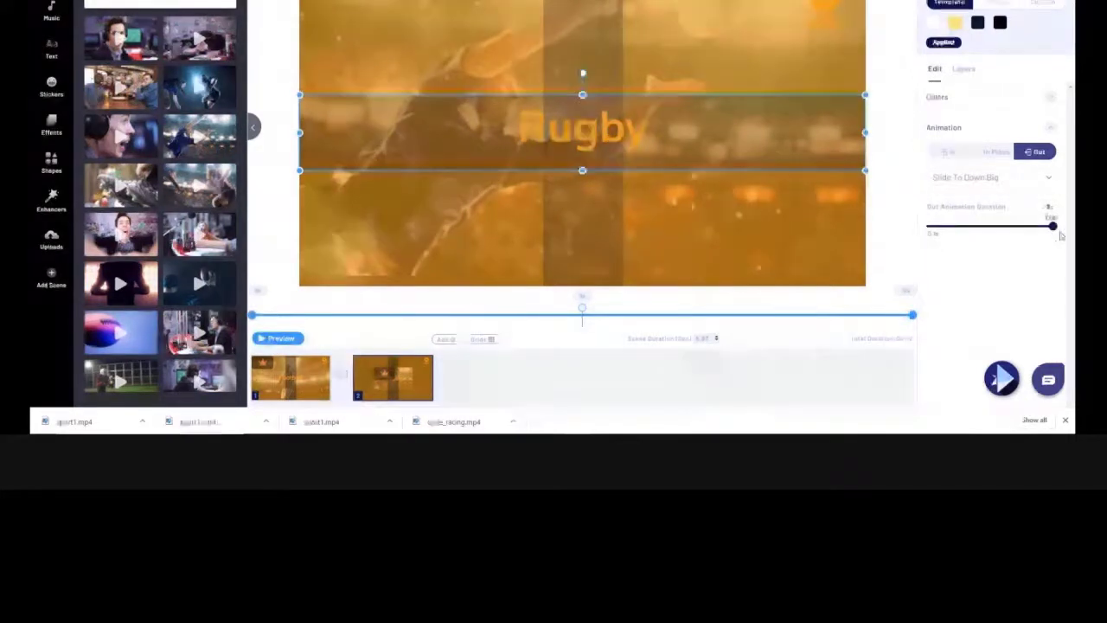
{"action": "left_click", "coordinate": [277, 338]}
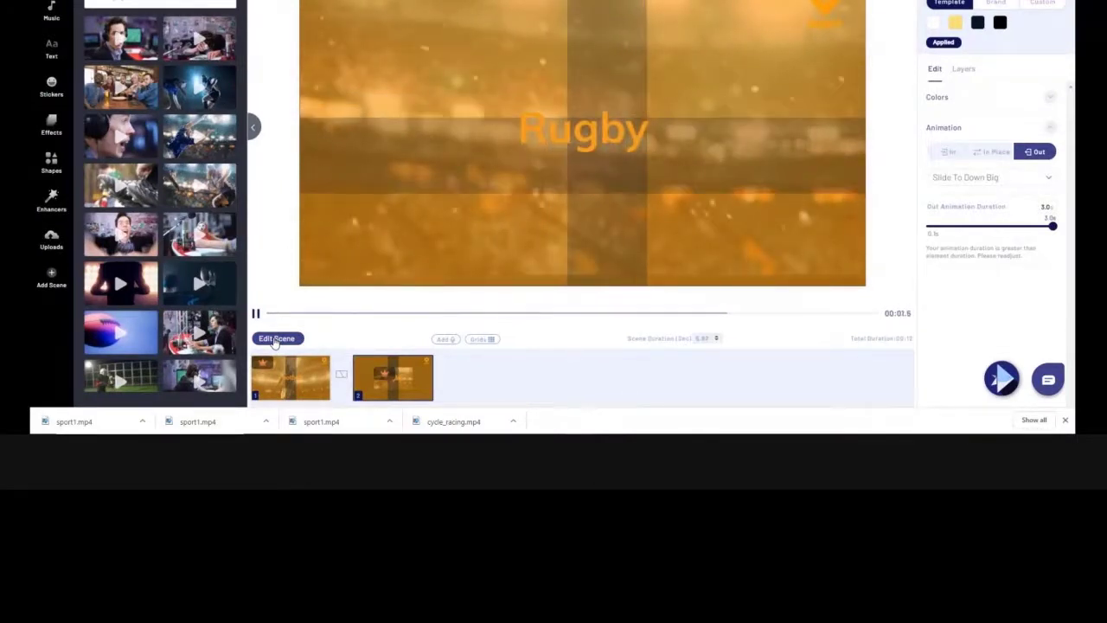
Step: Delete the vertical bar from the Rugby scene
{"action": "left_click", "coordinate": [275, 340]}
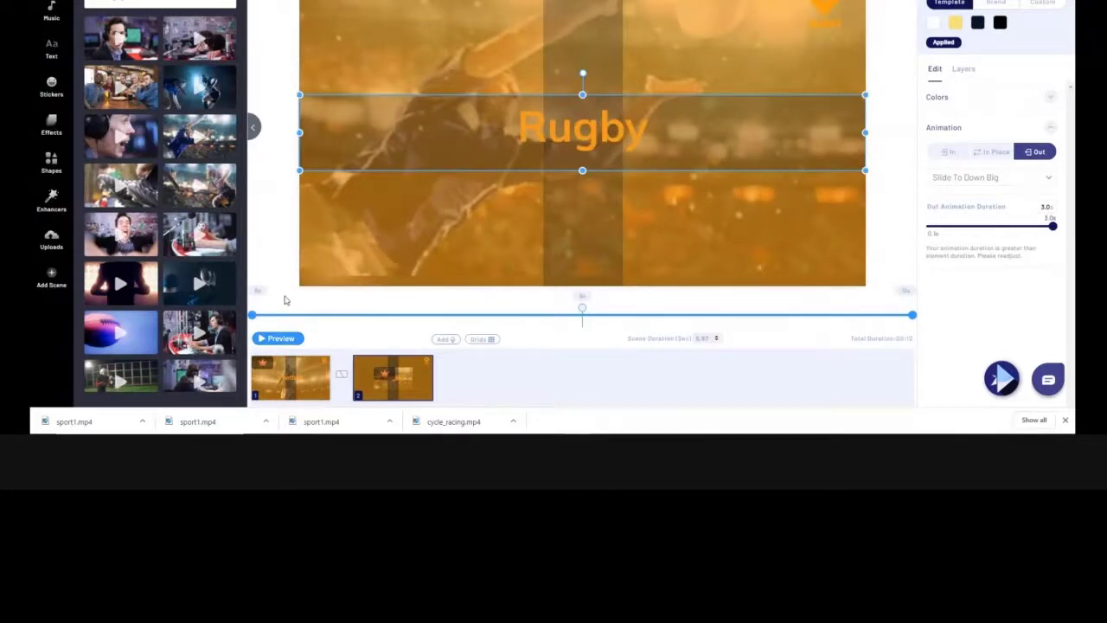
{"action": "left_click", "coordinate": [575, 39]}
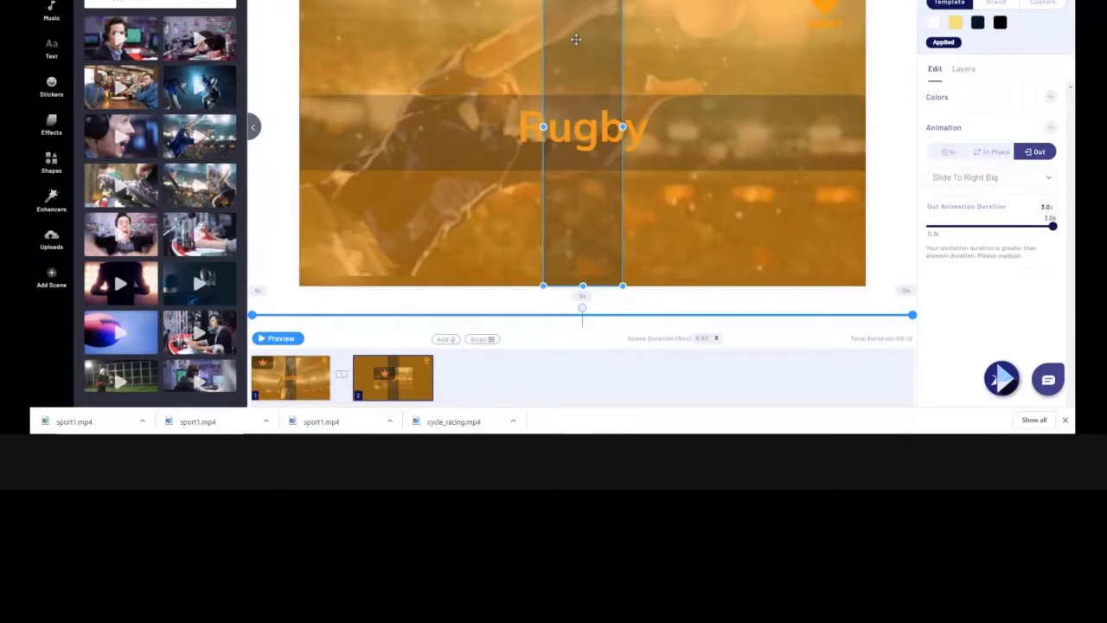
{"action": "key", "text": "Delete"}
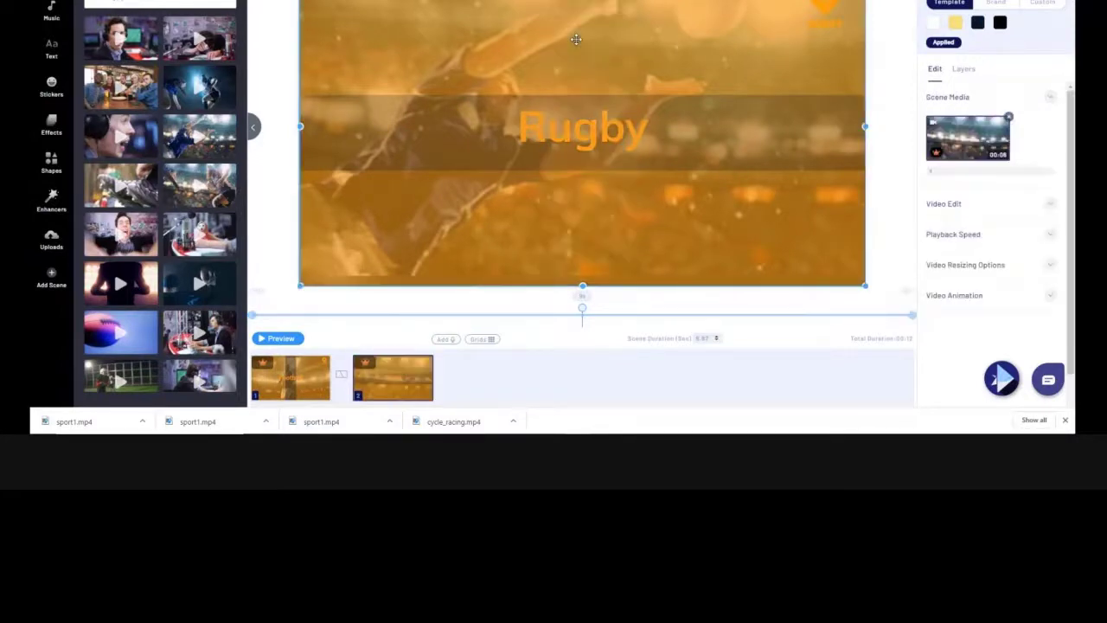
Step: Move the horizontal bar slightly upward to centre it behind the Rugby title
{"action": "left_click", "coordinate": [789, 149]}
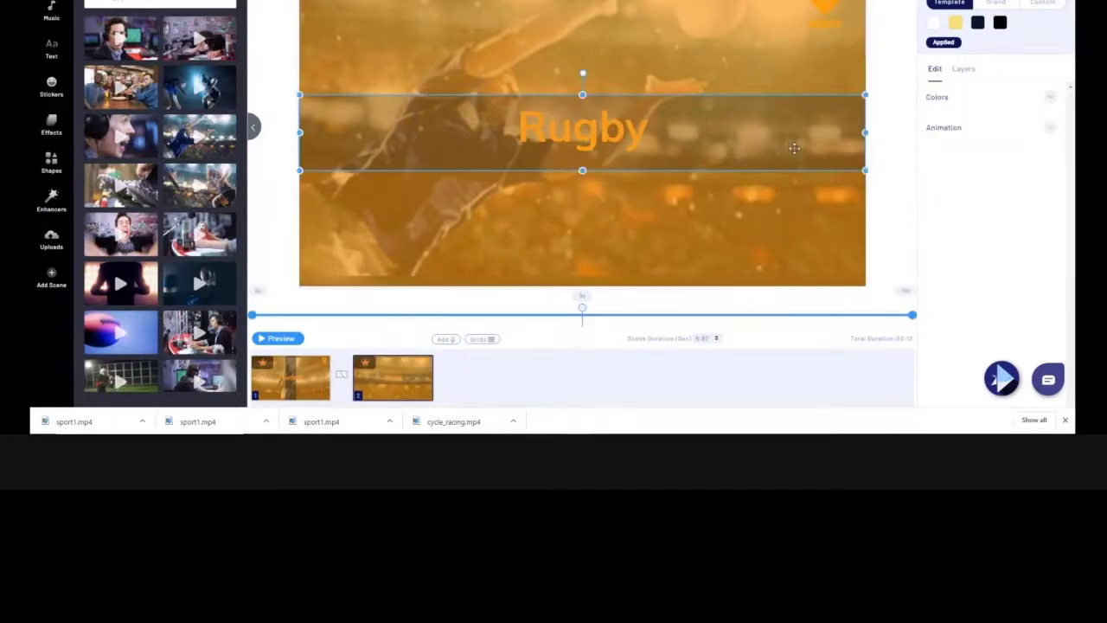
{"action": "left_click_drag", "start_coordinate": [789, 148], "coordinate": [796, 143]}
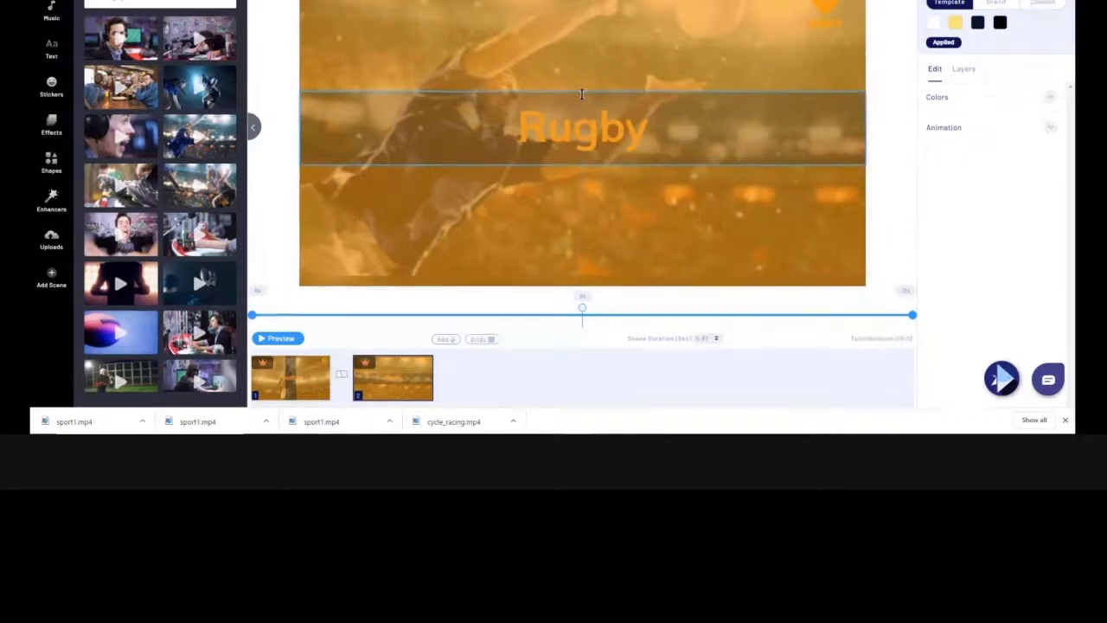
{"action": "left_click", "coordinate": [662, 240]}
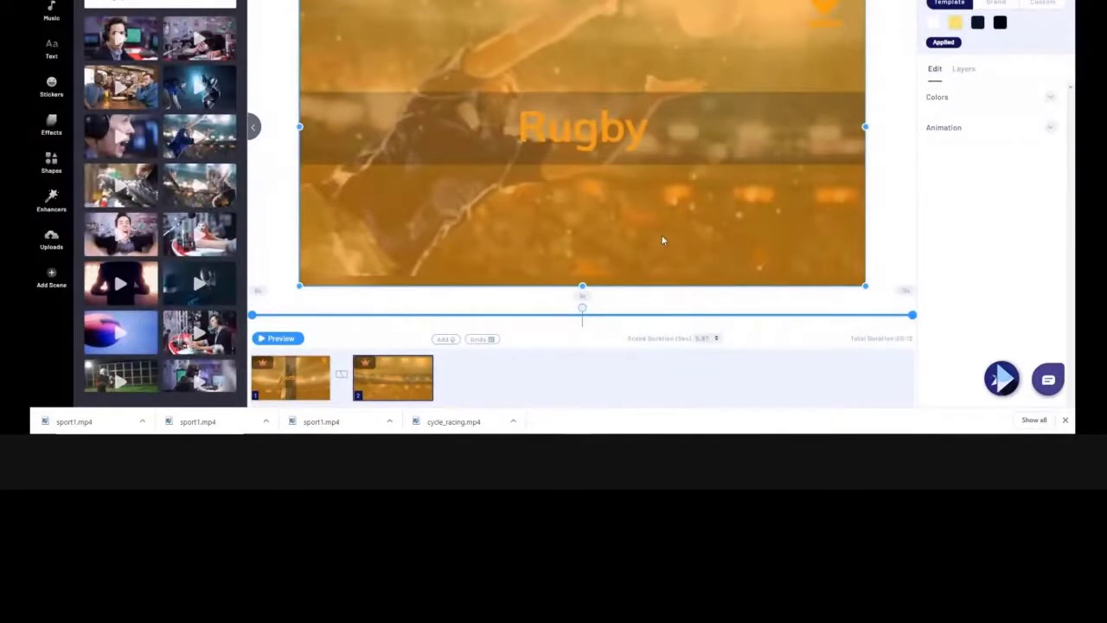
{"action": "left_click", "coordinate": [662, 146]}
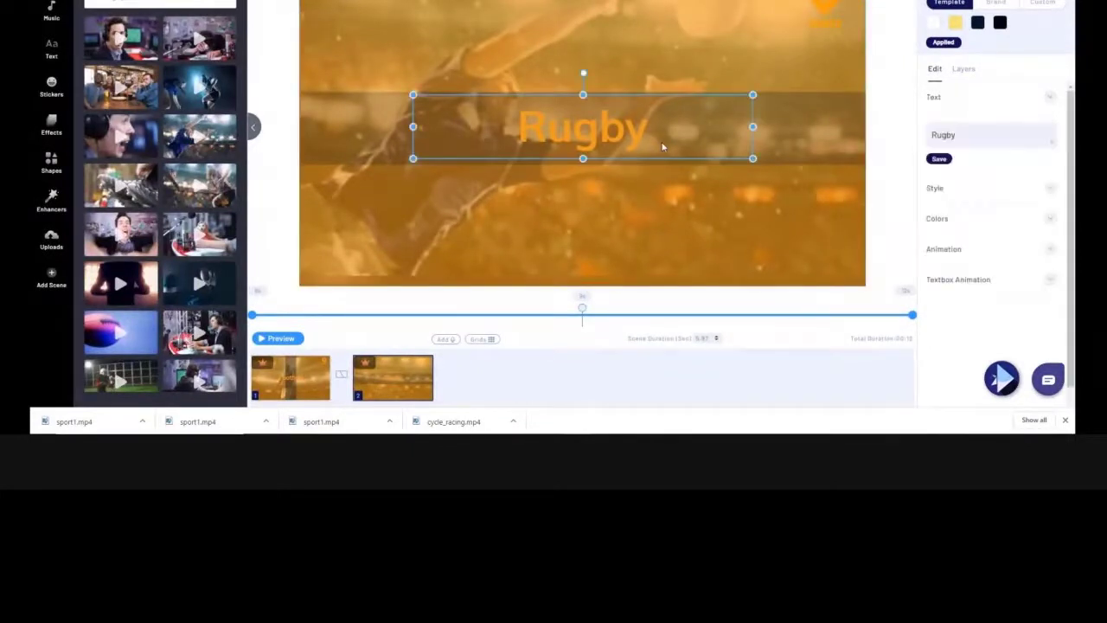
Step: Duplicate the horizontal bar and align the copy exactly over the original across the full frame width
{"action": "left_click", "coordinate": [804, 141]}
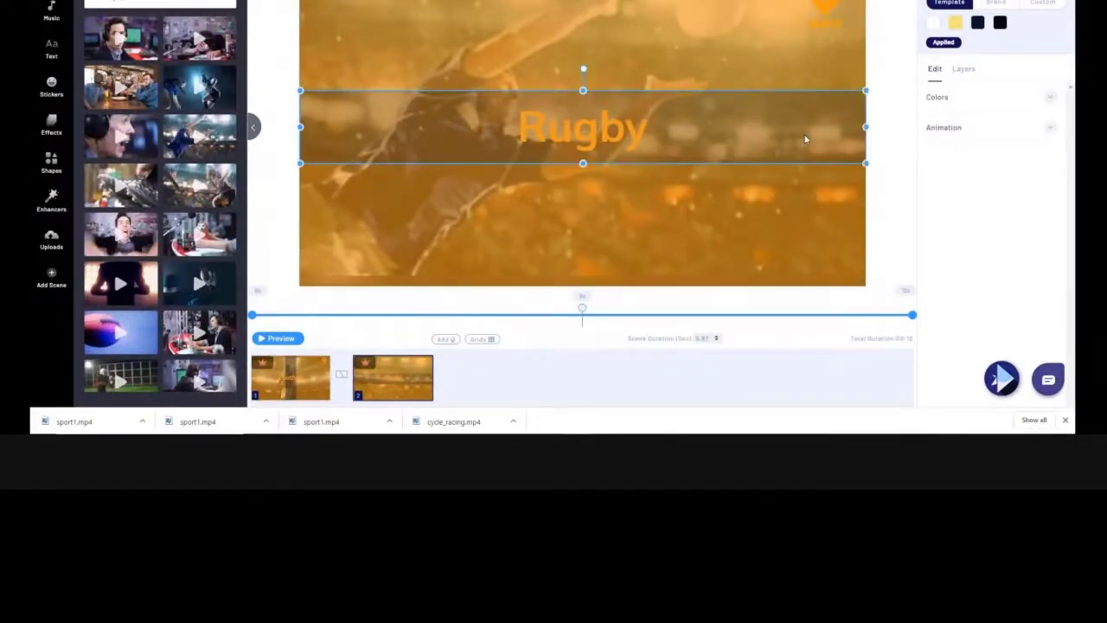
{"action": "key", "text": "ctrl+c"}
{"action": "key", "text": "ctrl+v"}
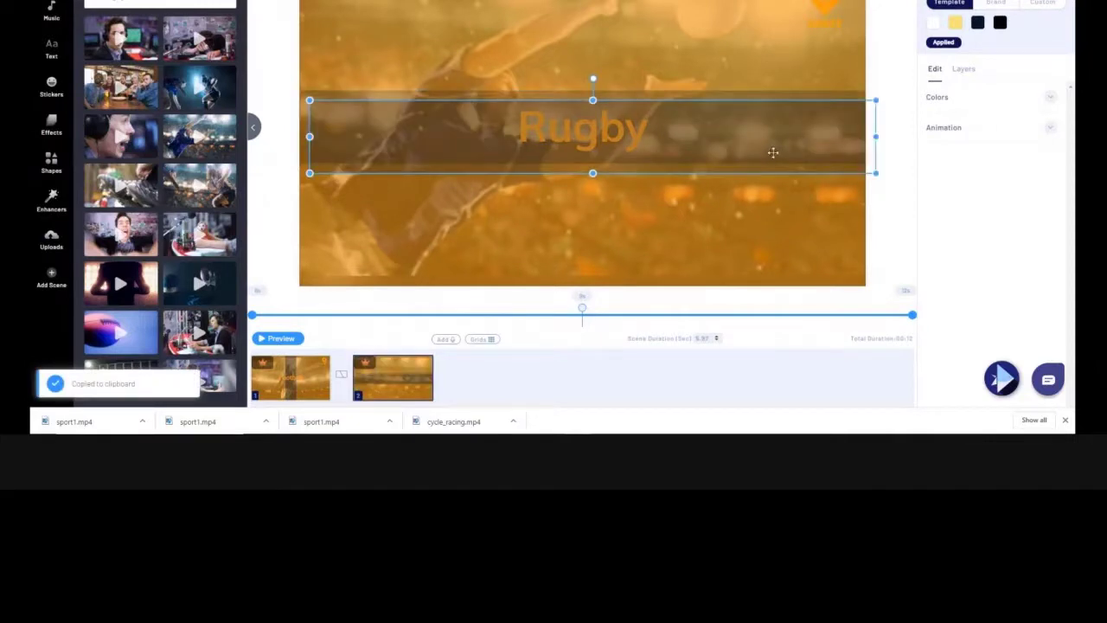
{"action": "left_click_drag", "start_coordinate": [770, 137], "coordinate": [759, 125]}
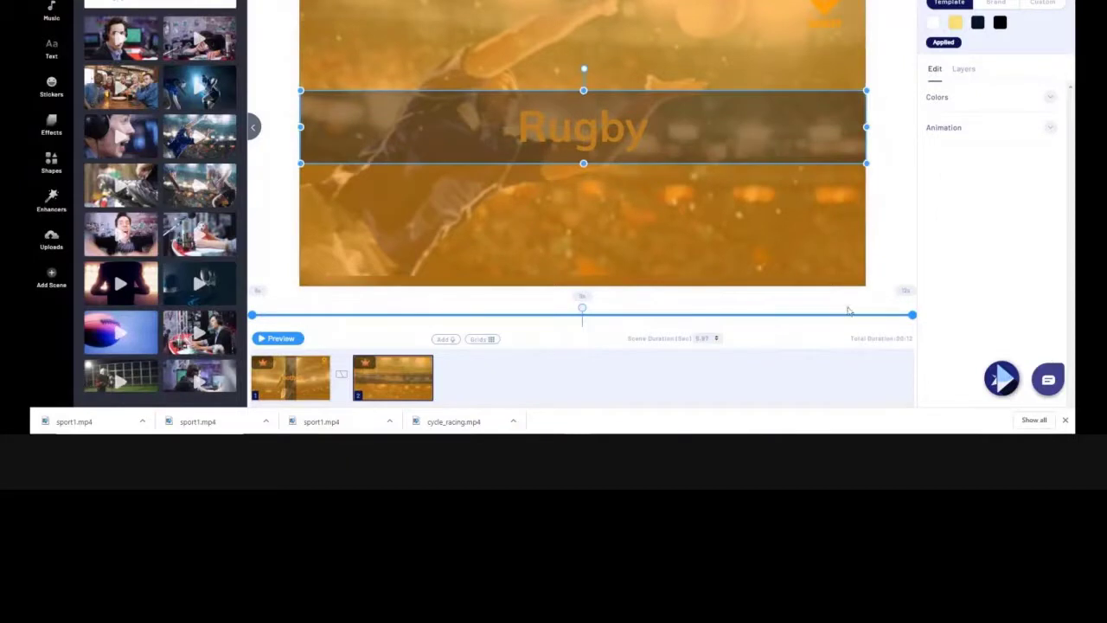
{"action": "left_click", "coordinate": [959, 130]}
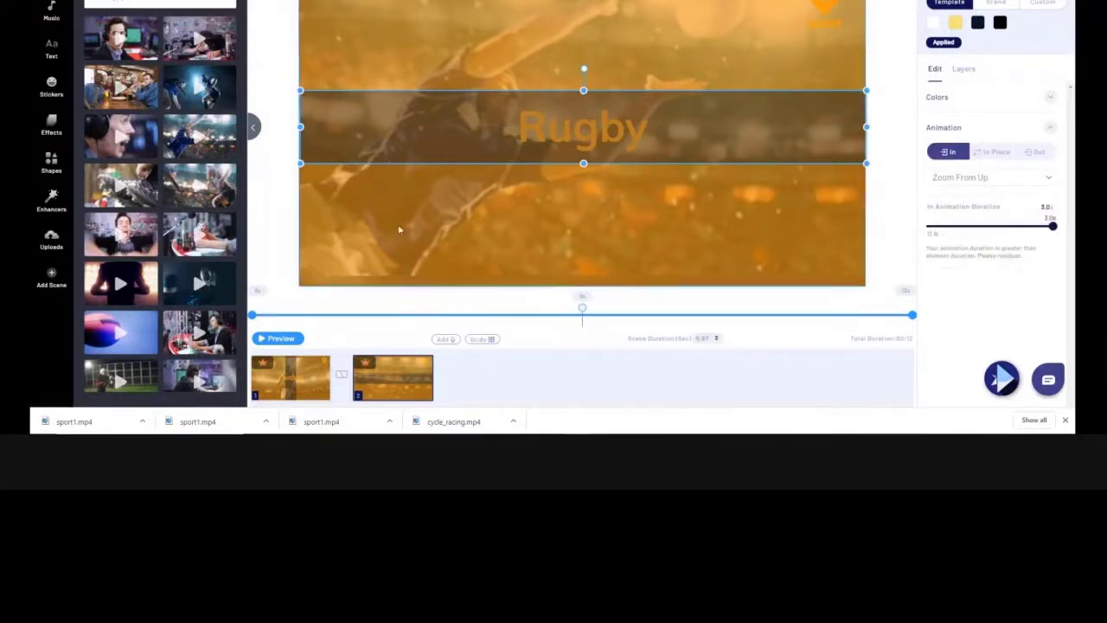
{"action": "left_click_drag", "start_coordinate": [401, 127], "coordinate": [393, 128]}
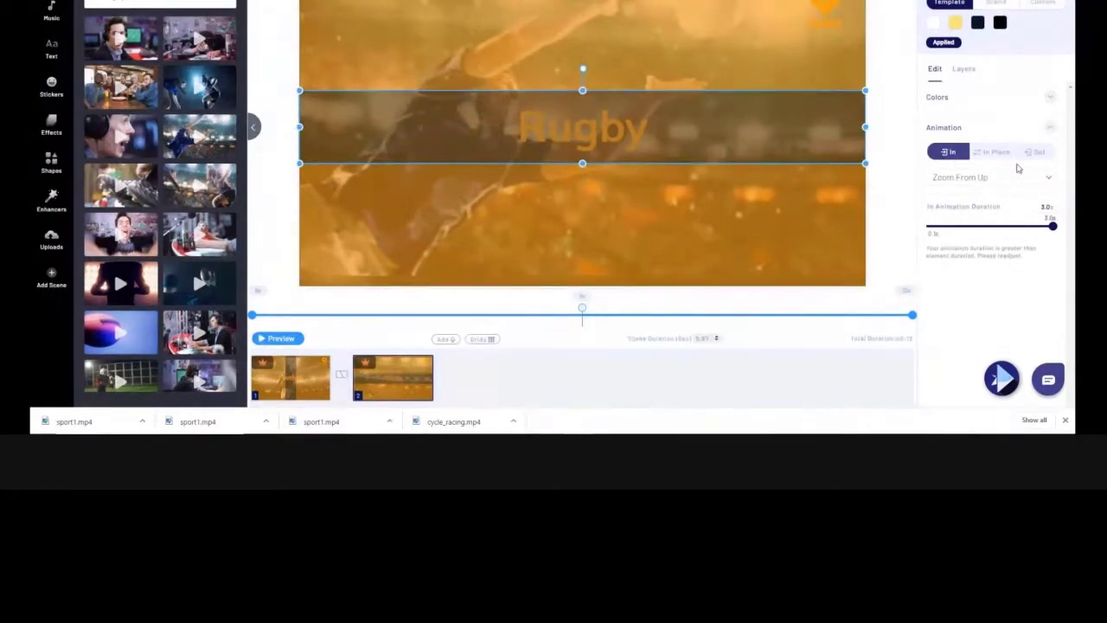
Step: Set the copied bar's entrance animation to Zoom From Down lasting 3.0 seconds
{"action": "left_click", "coordinate": [1050, 181]}
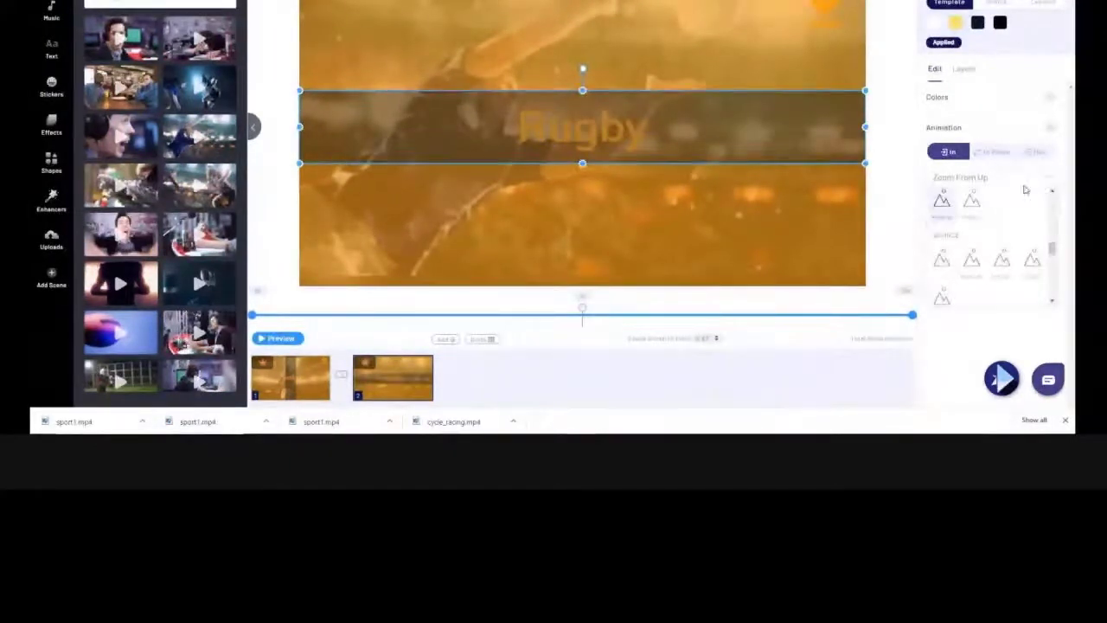
{"action": "left_click", "coordinate": [978, 217]}
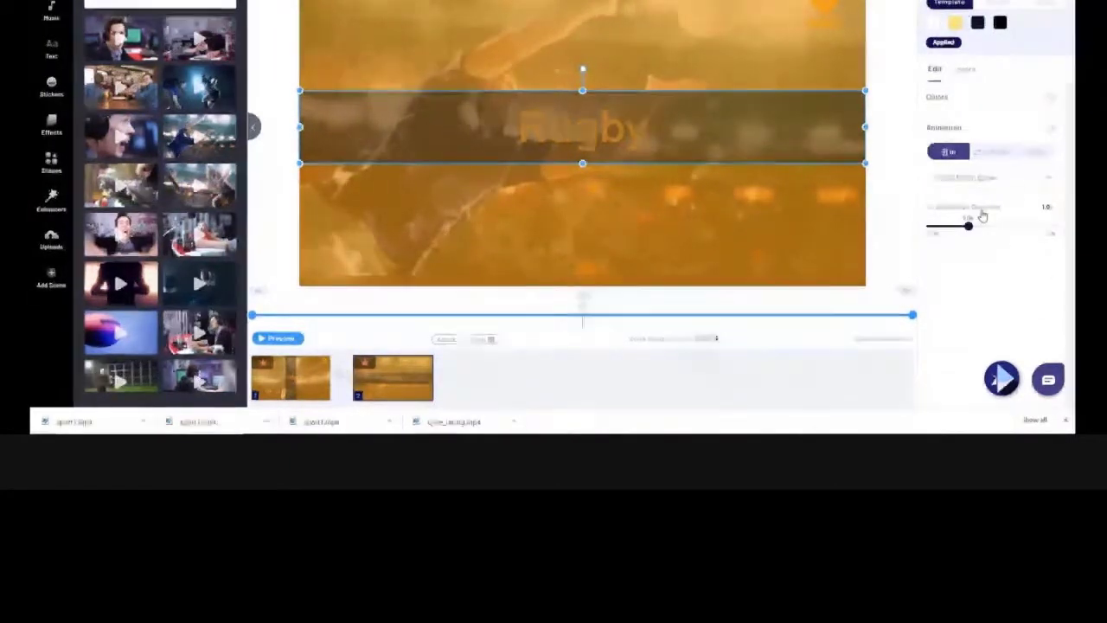
{"action": "left_click_drag", "start_coordinate": [969, 226], "coordinate": [1053, 226]}
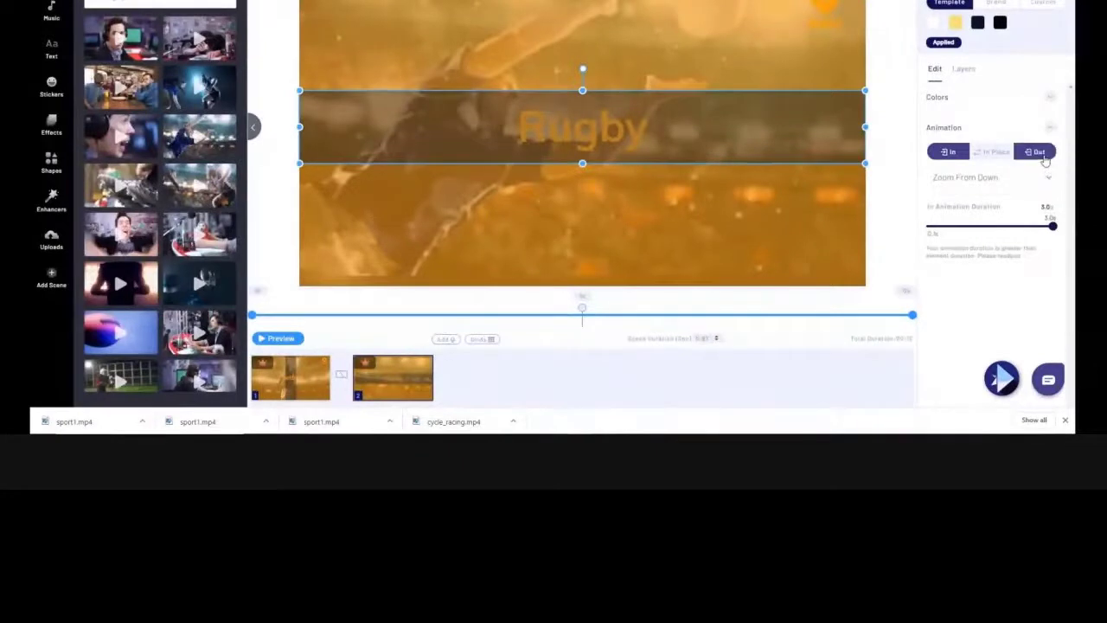
Step: Set the copied bar's exit animation to Slide To Up Big lasting 3.0 seconds and preview the scene
{"action": "left_click", "coordinate": [1038, 152]}
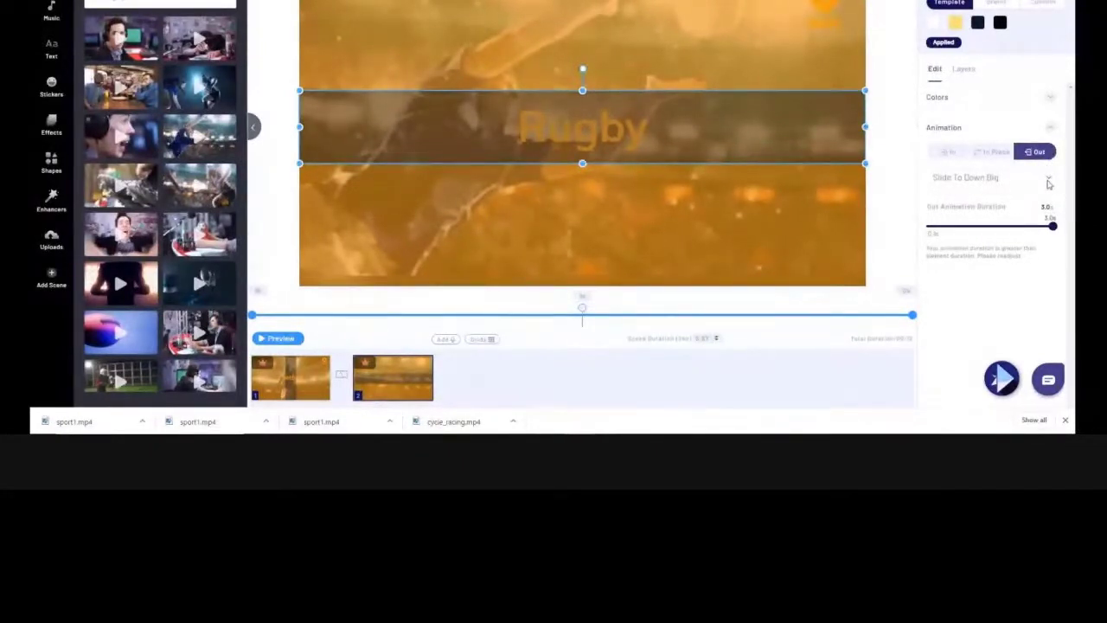
{"action": "left_click", "coordinate": [1048, 179]}
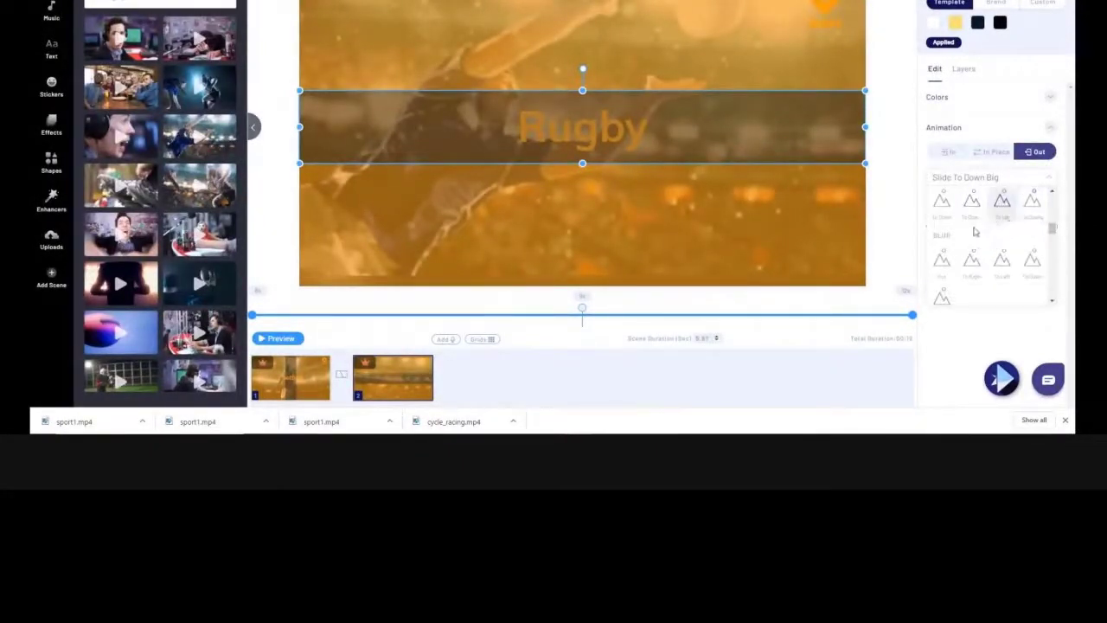
{"action": "left_click", "coordinate": [1032, 208]}
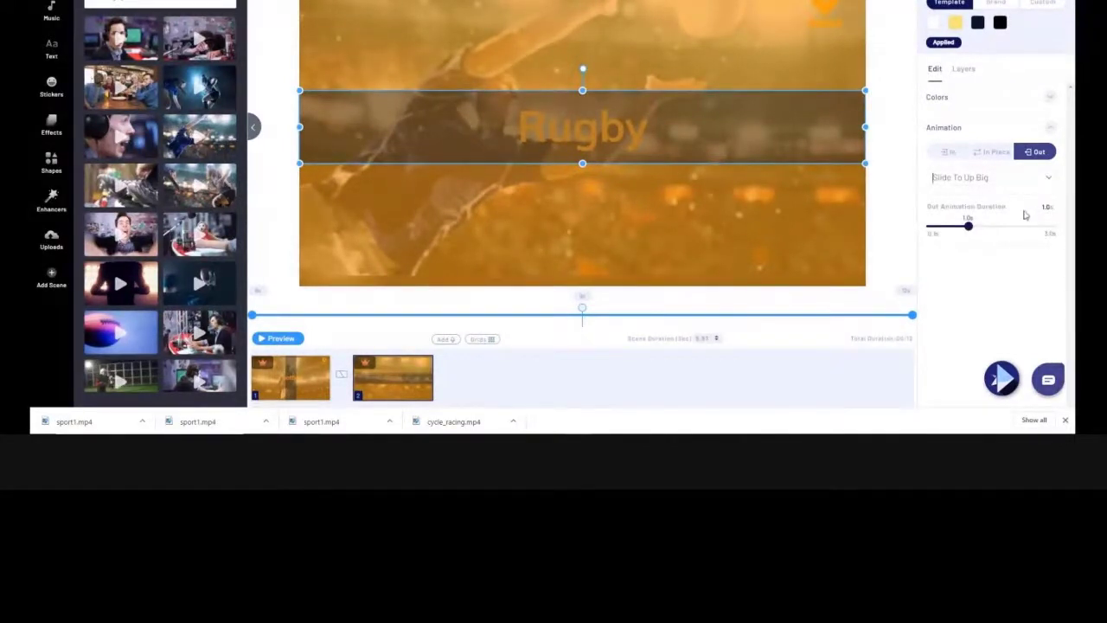
{"action": "left_click_drag", "start_coordinate": [970, 231], "coordinate": [1063, 239]}
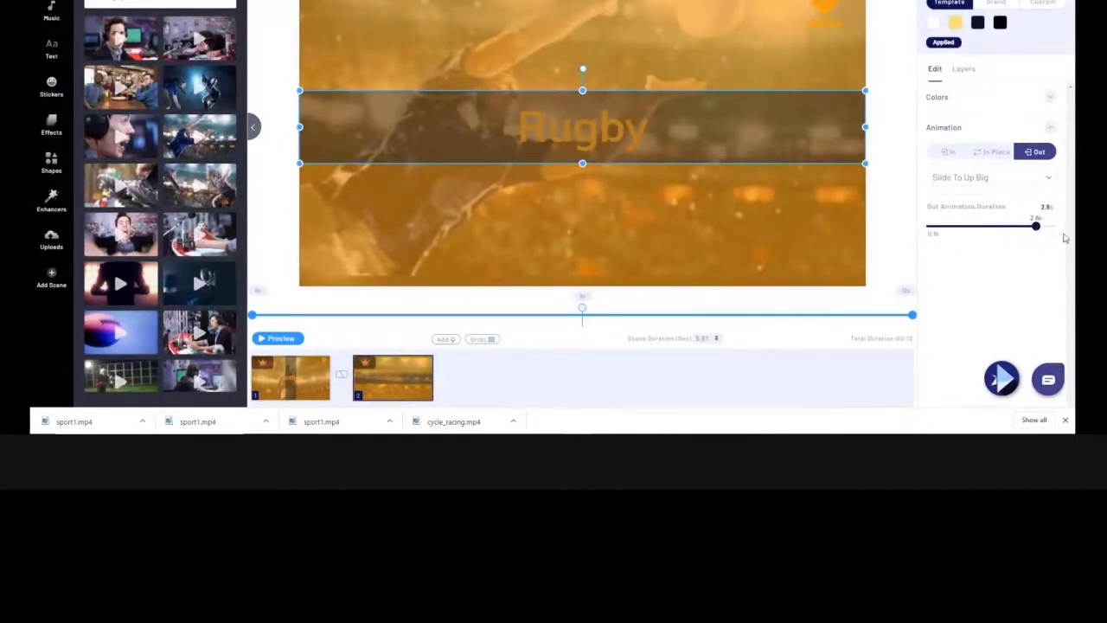
{"action": "left_click", "coordinate": [286, 340]}
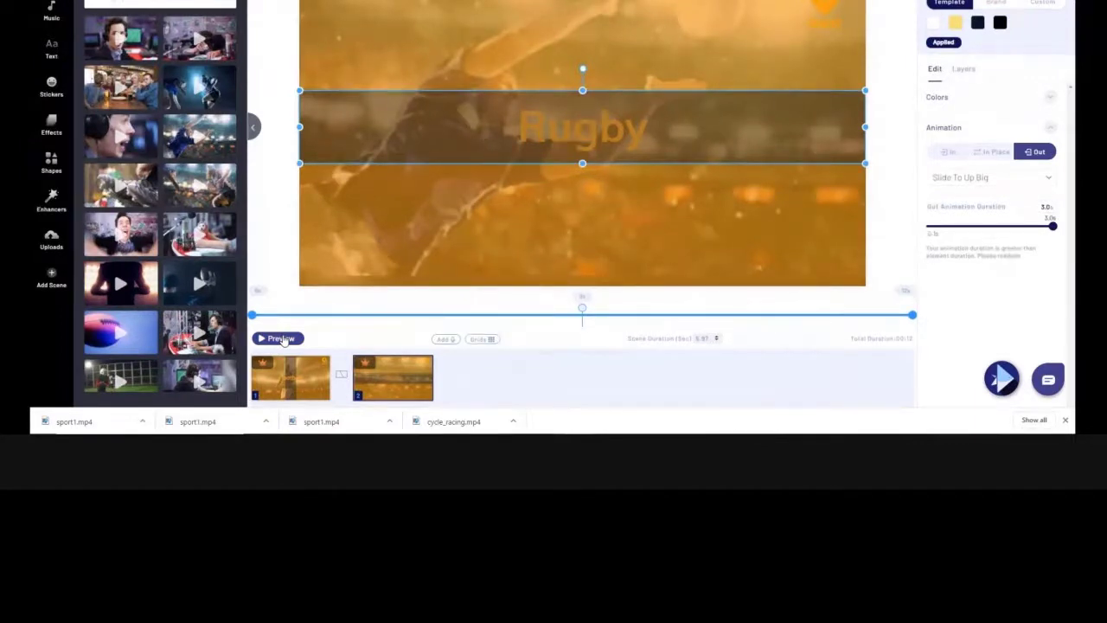
Step: Duplicate the Football scene as a third scene at the end of the timeline
{"action": "left_click", "coordinate": [313, 386]}
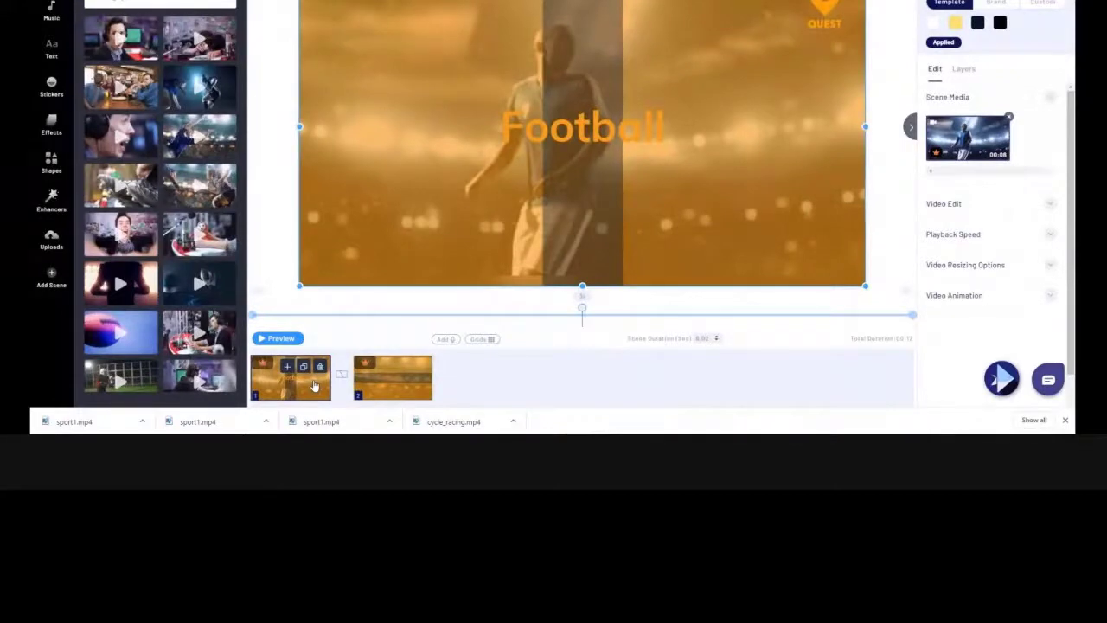
{"action": "left_click", "coordinate": [303, 367]}
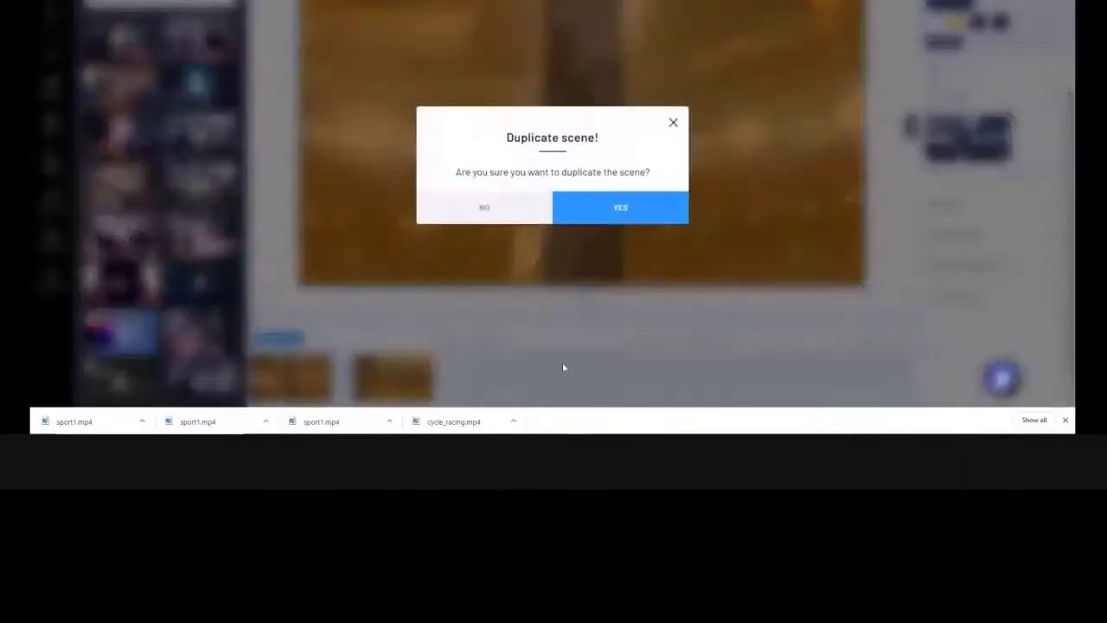
{"action": "left_click", "coordinate": [608, 213]}
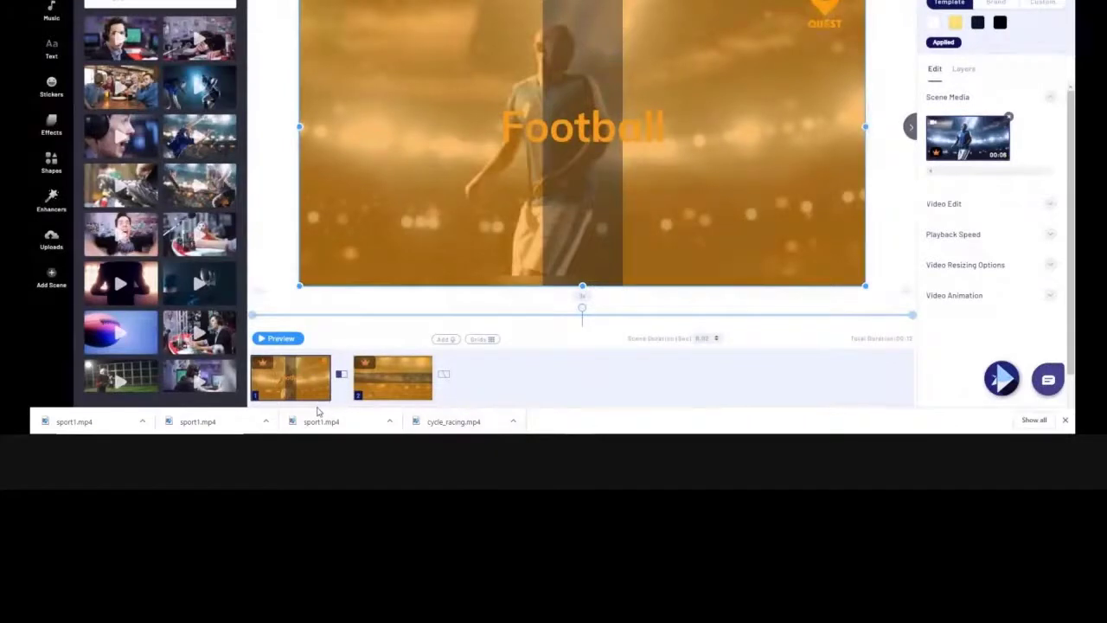
{"action": "mouse_move", "coordinate": [495, 378]}
{"action": "left_mouse_down"}
{"action": "mouse_move", "coordinate": [531, 375]}
{"action": "mouse_move", "coordinate": [511, 377]}
{"action": "left_mouse_up"}
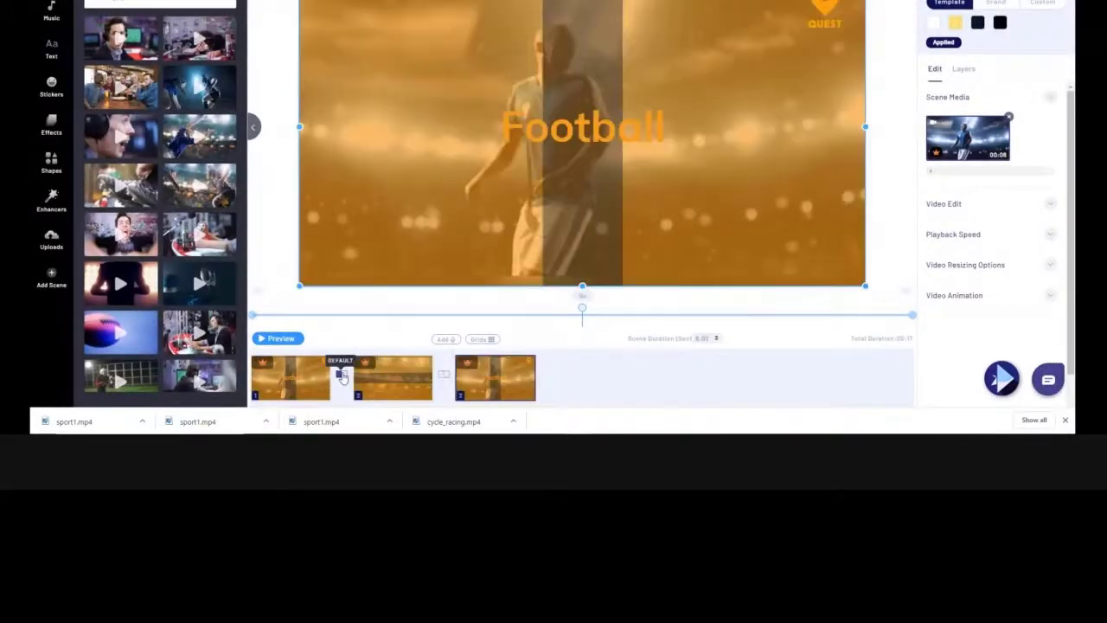
{"action": "left_click", "coordinate": [343, 376]}
{"action": "left_click", "coordinate": [830, 204]}
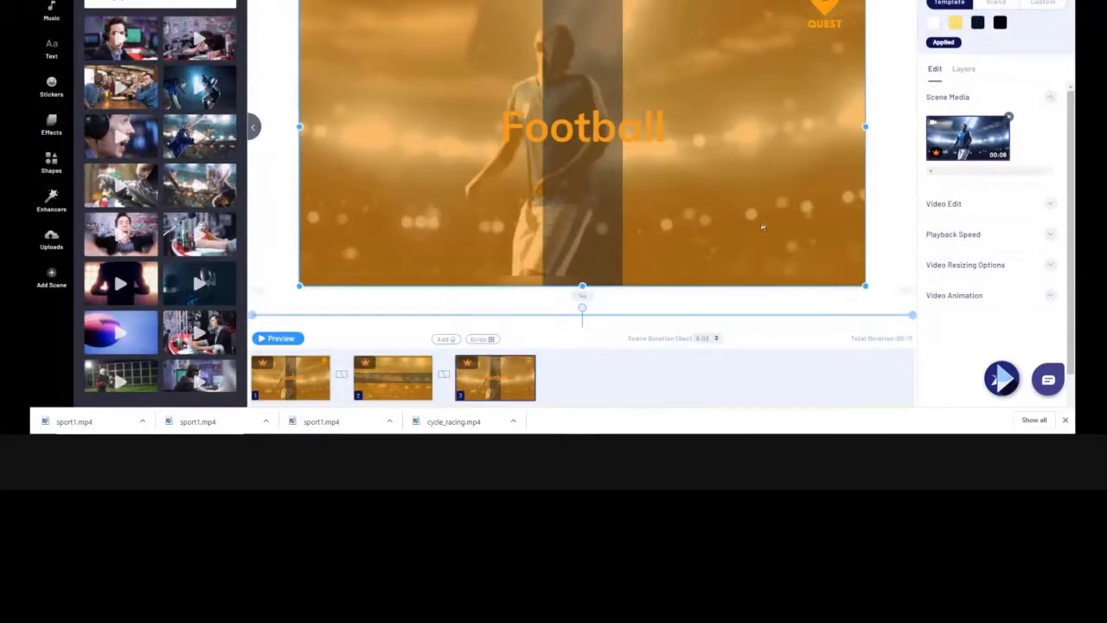
Step: Change the third scene's title text from Football to Tennis and save it
{"action": "left_click", "coordinate": [568, 141]}
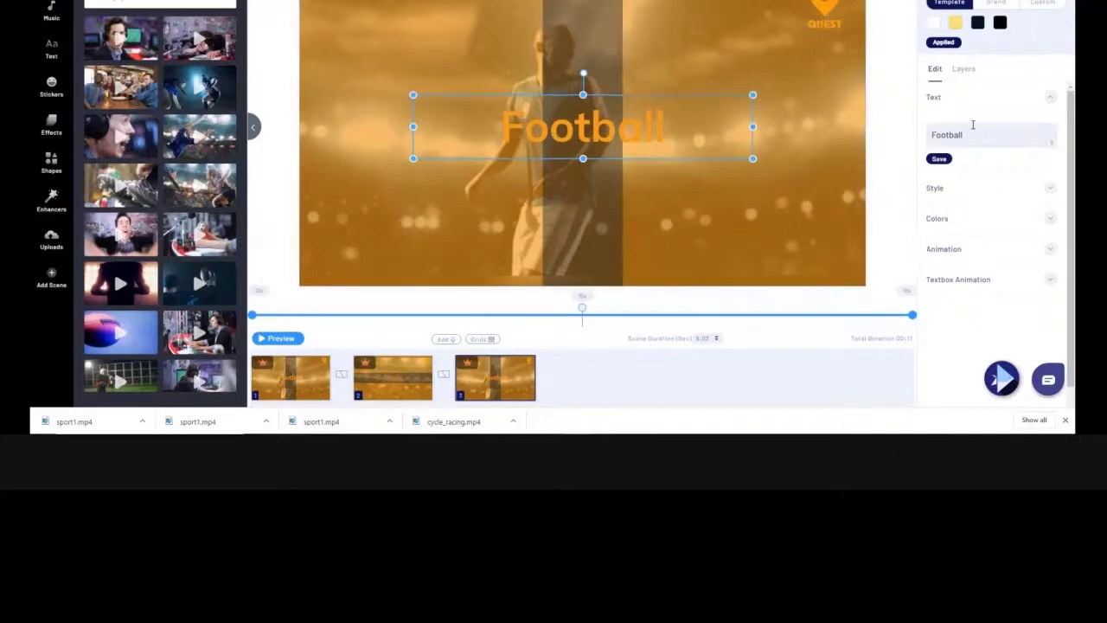
{"action": "left_click_drag", "start_coordinate": [972, 131], "coordinate": [920, 136]}
{"action": "type", "text": "Tennis"}
{"action": "left_click", "coordinate": [940, 161]}
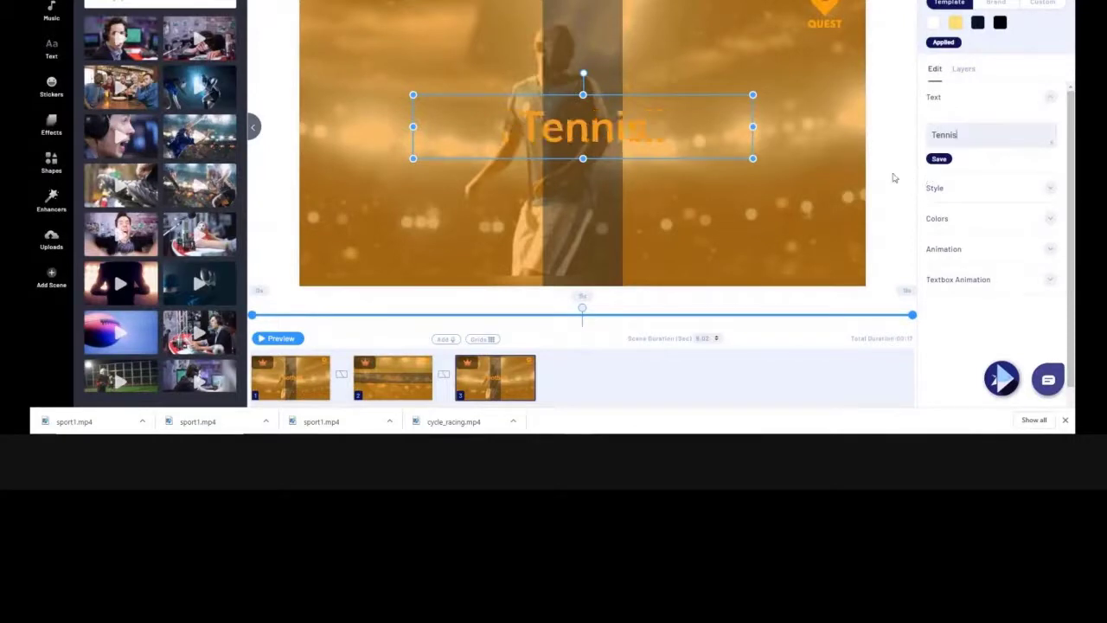
{"action": "left_click", "coordinate": [856, 161]}
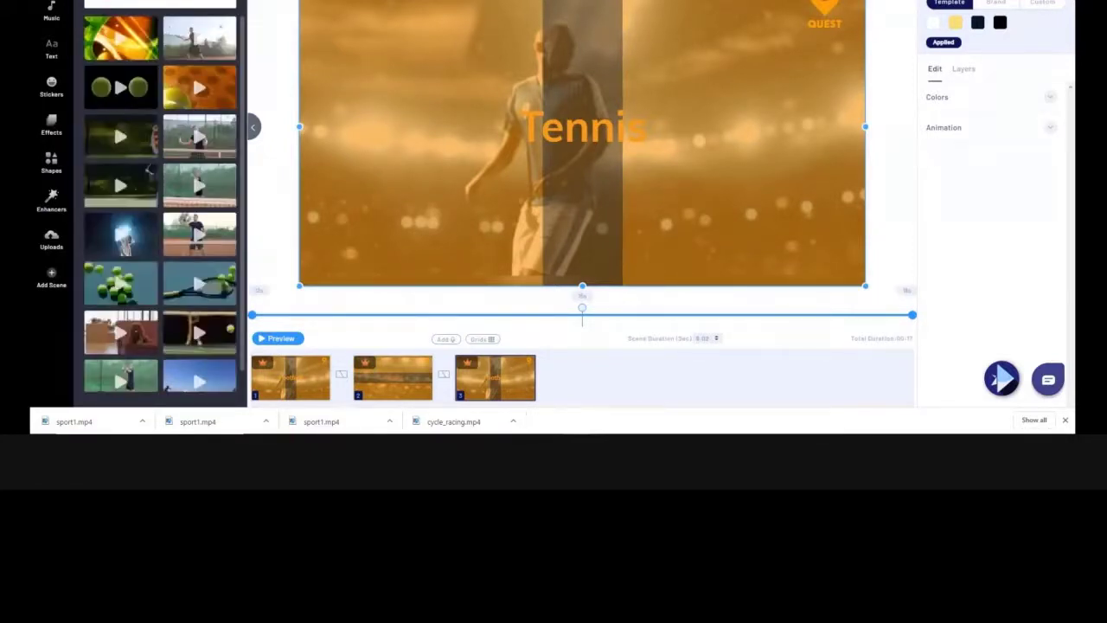
Step: Browse the tennis stock videos for a stadium clip and preview the "Female tennis player in action" video
{"action": "scroll", "coordinate": [126, 148], "scroll_direction": "down", "scroll_amount": 5}
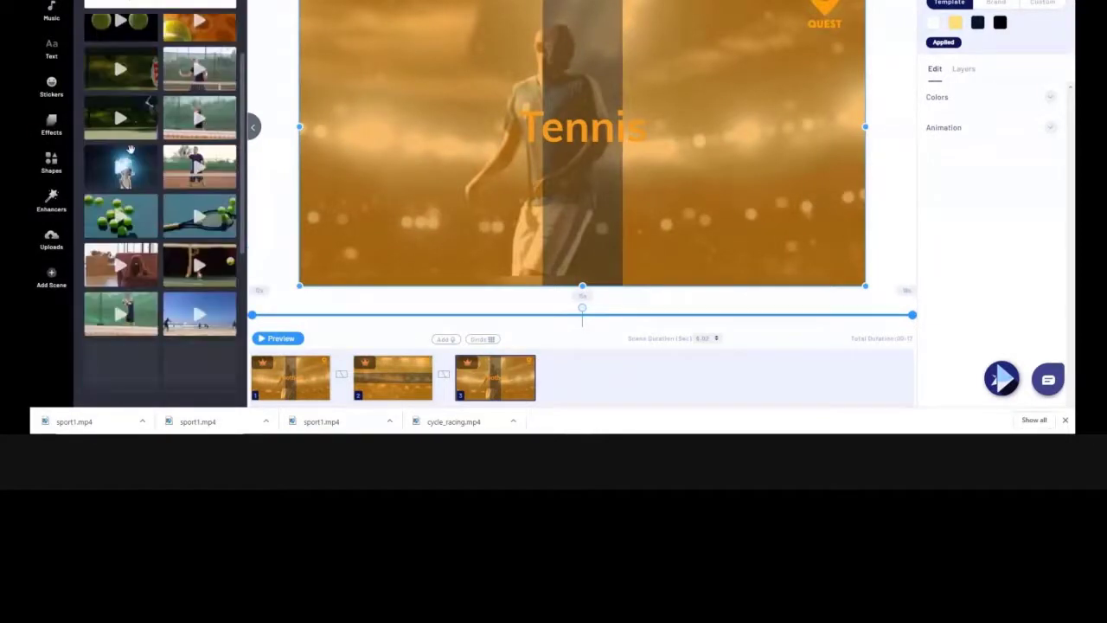
{"action": "scroll", "coordinate": [127, 149], "scroll_direction": "down", "scroll_amount": 6}
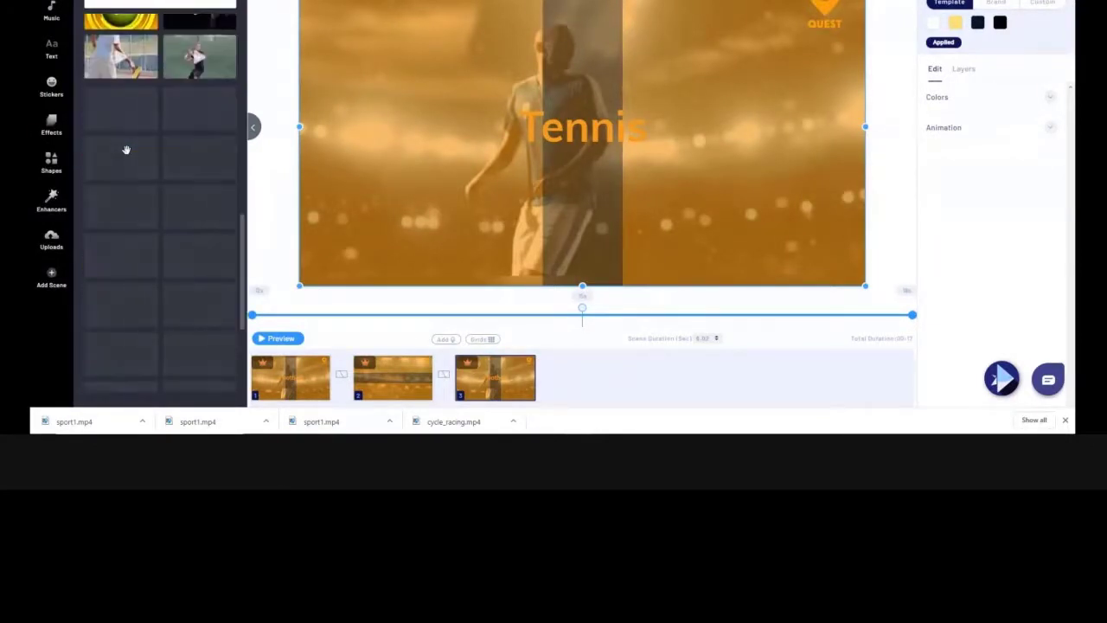
{"action": "scroll", "coordinate": [126, 151], "scroll_direction": "down", "scroll_amount": 1}
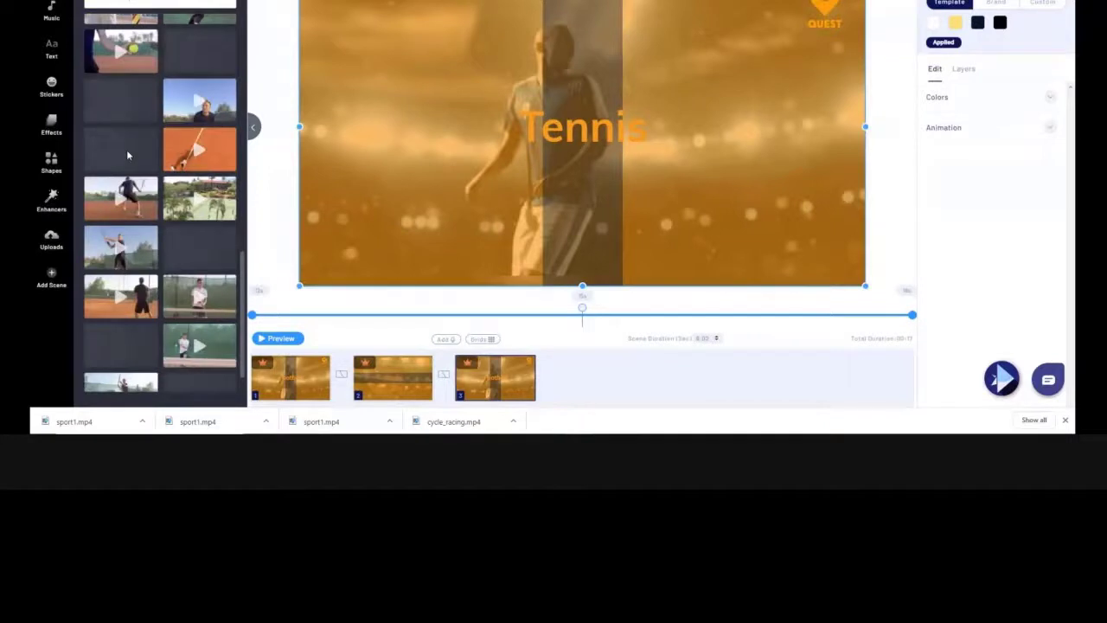
{"action": "scroll", "coordinate": [126, 150], "scroll_direction": "down", "scroll_amount": 5}
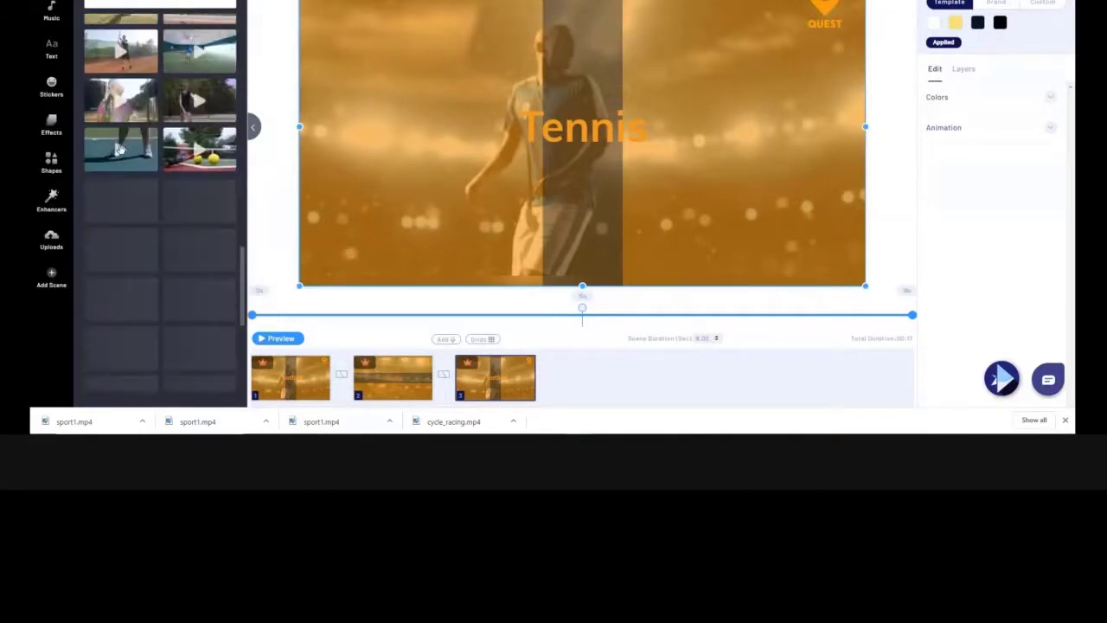
{"action": "scroll", "coordinate": [119, 149], "scroll_direction": "down", "scroll_amount": 10}
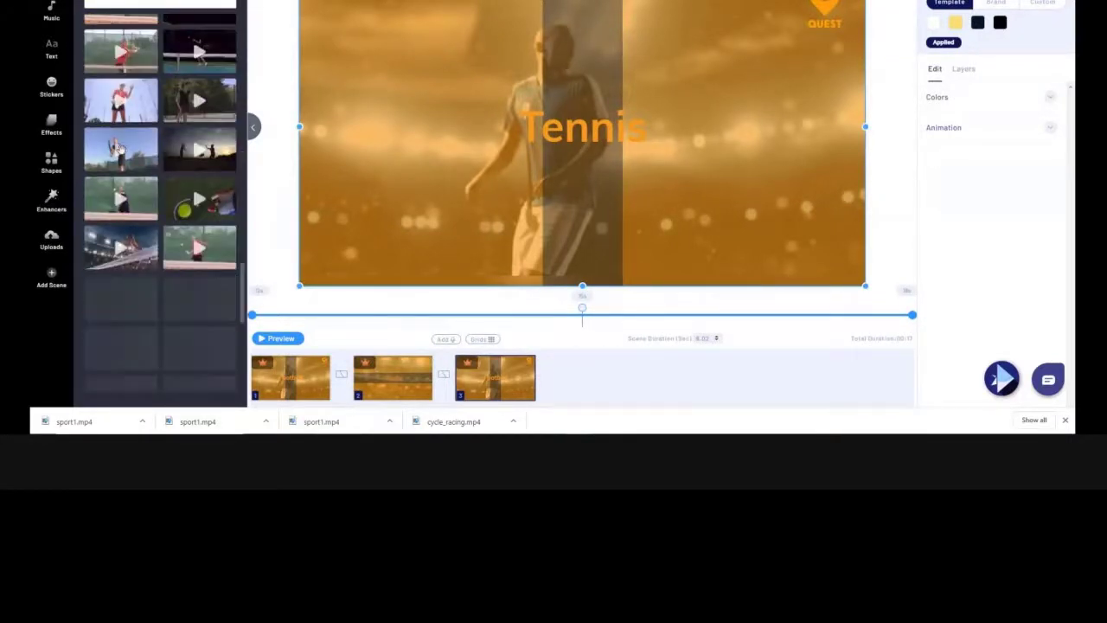
{"action": "scroll", "coordinate": [121, 149], "scroll_direction": "down", "scroll_amount": 10}
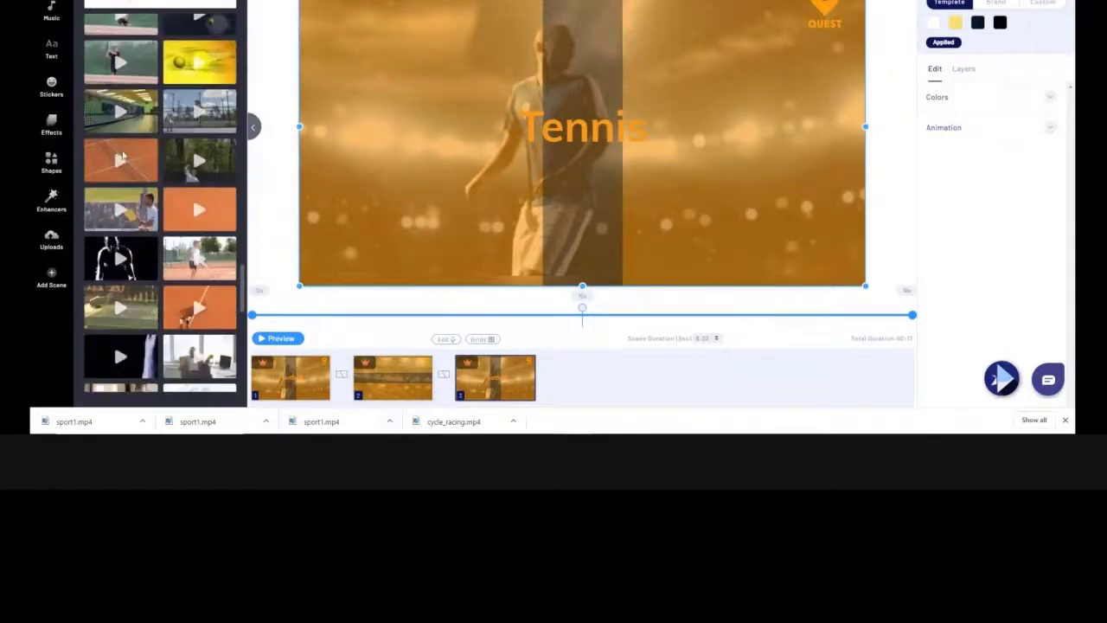
{"action": "scroll", "coordinate": [124, 156], "scroll_direction": "down", "scroll_amount": 10}
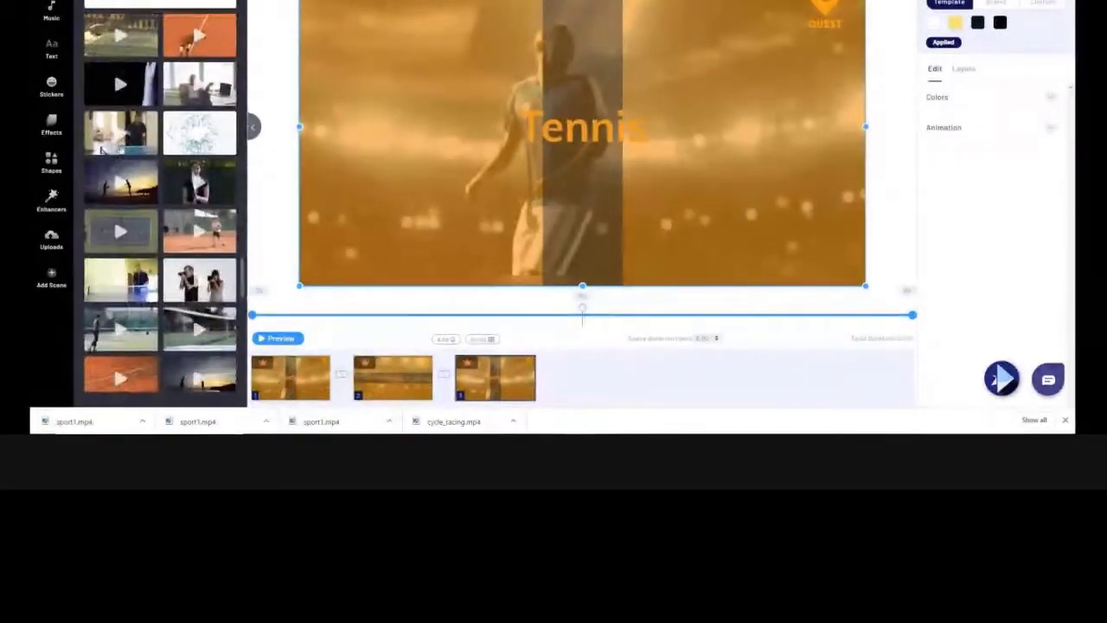
{"action": "scroll", "coordinate": [121, 152], "scroll_direction": "down", "scroll_amount": 10}
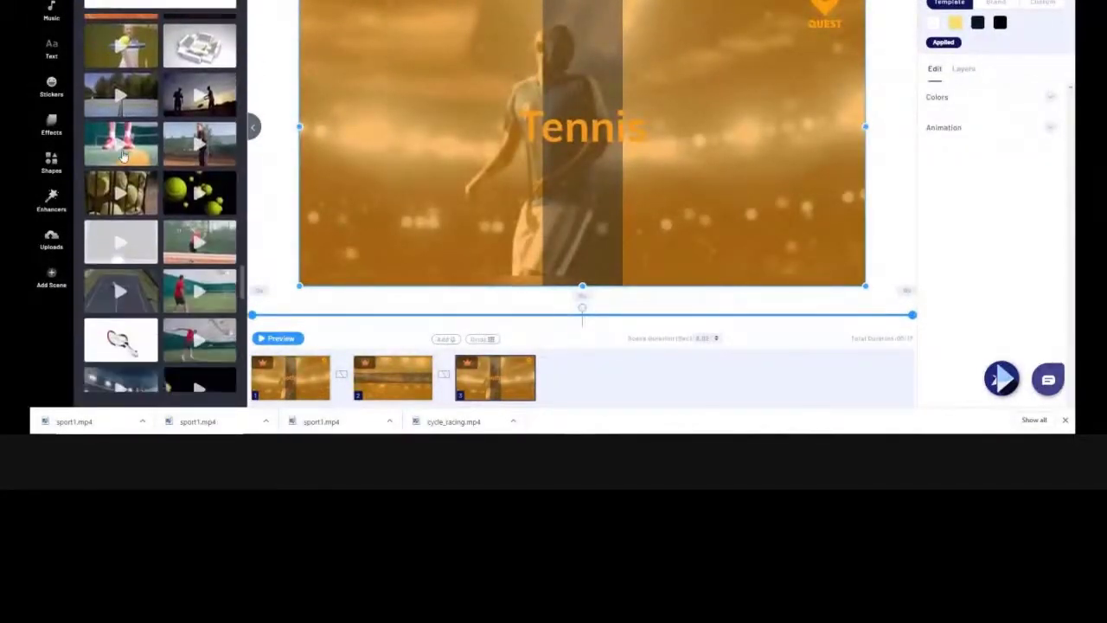
{"action": "scroll", "coordinate": [121, 152], "scroll_direction": "down", "scroll_amount": 10}
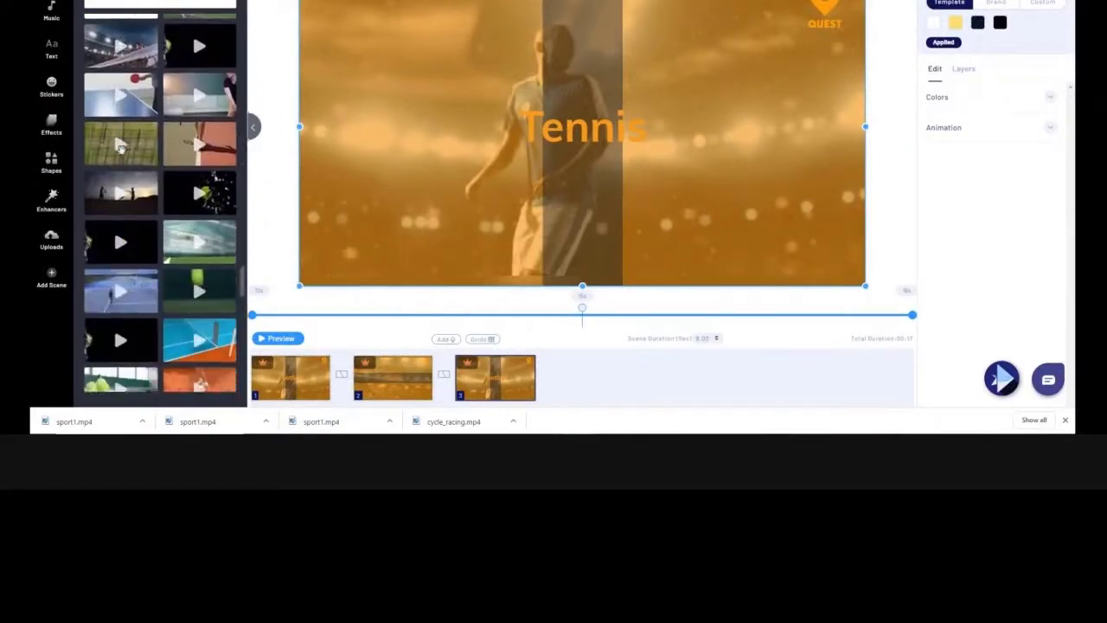
{"action": "scroll", "coordinate": [121, 149], "scroll_direction": "down", "scroll_amount": 10}
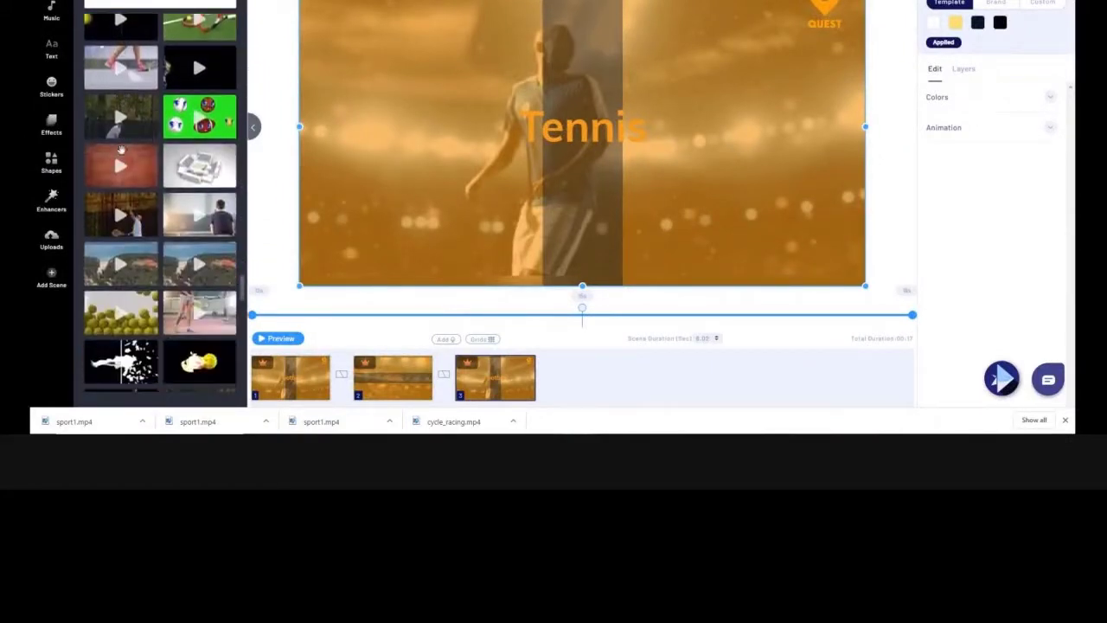
{"action": "scroll", "coordinate": [121, 150], "scroll_direction": "down", "scroll_amount": 10}
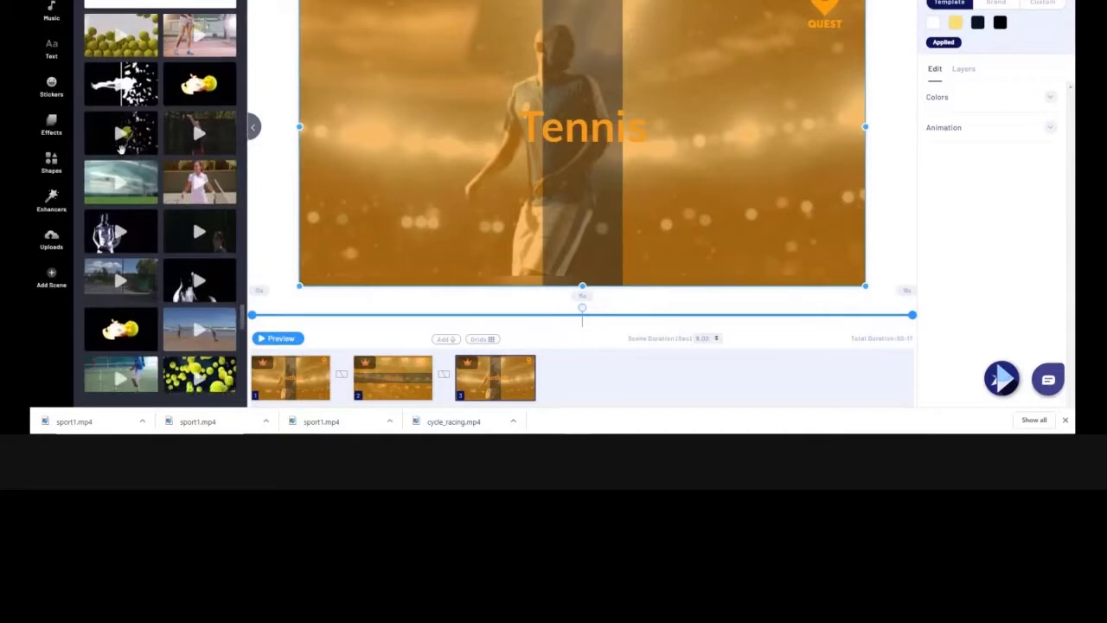
{"action": "scroll", "coordinate": [121, 150], "scroll_direction": "down", "scroll_amount": 10}
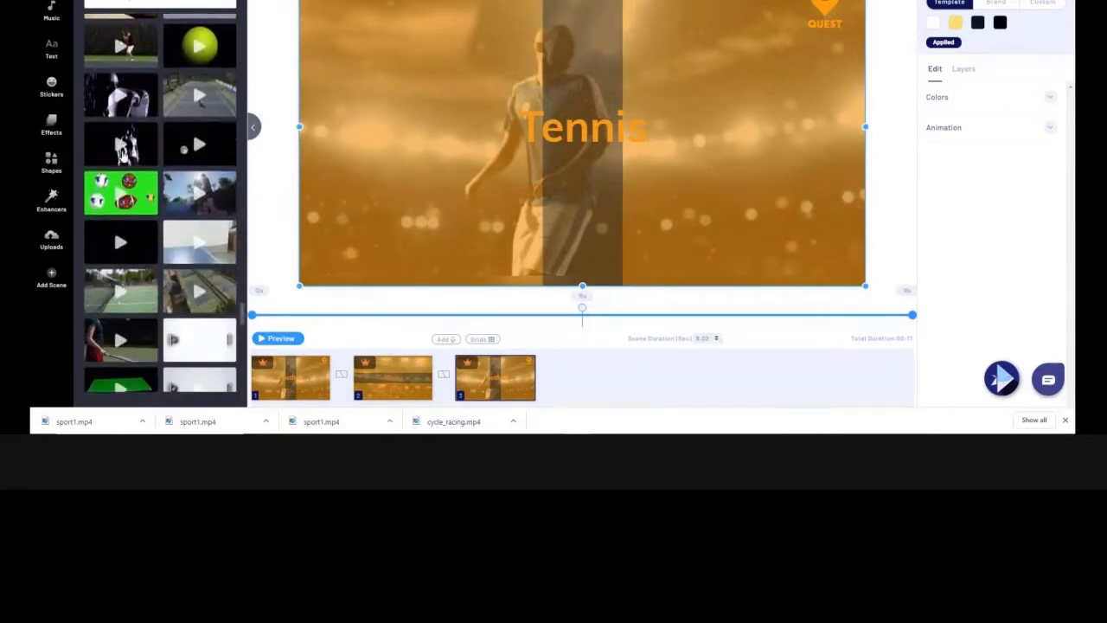
{"action": "scroll", "coordinate": [124, 156], "scroll_direction": "down", "scroll_amount": 10}
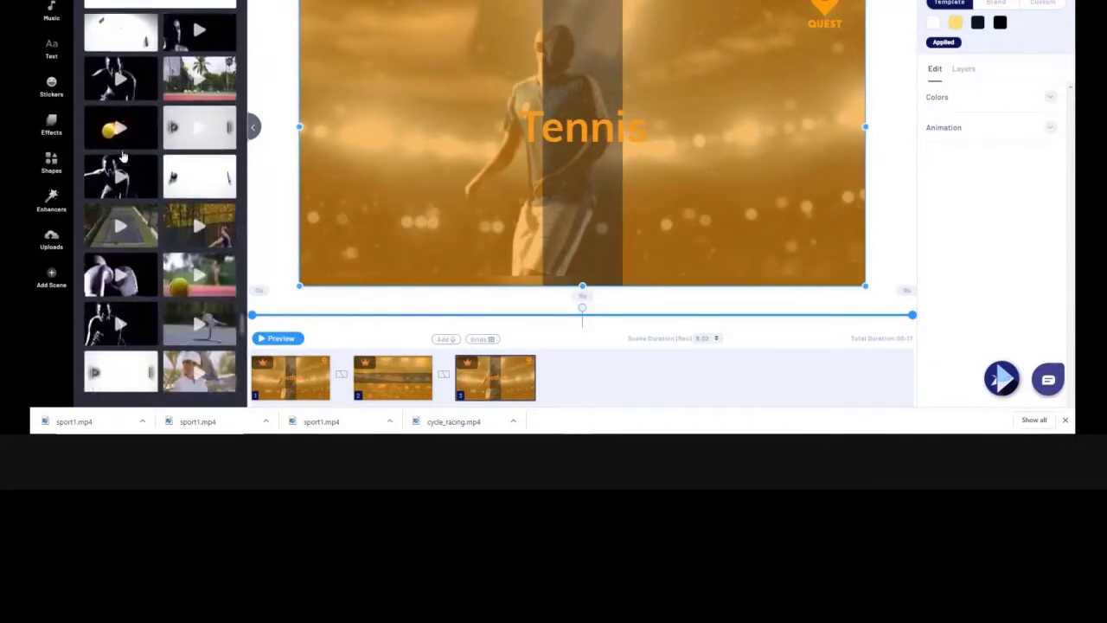
{"action": "scroll", "coordinate": [122, 153], "scroll_direction": "down", "scroll_amount": 10}
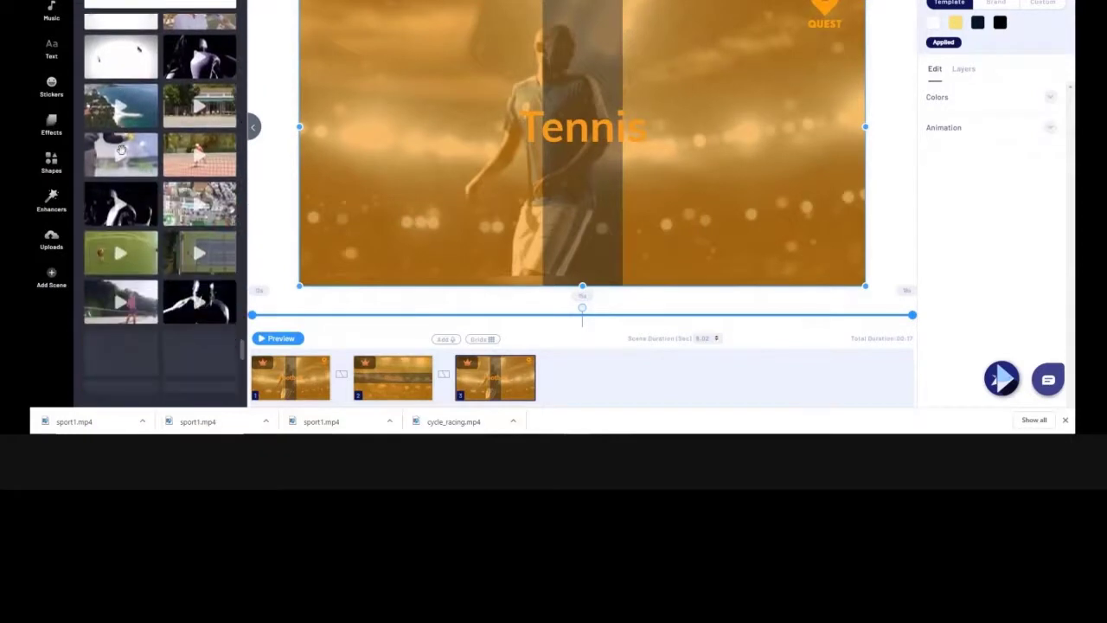
{"action": "scroll", "coordinate": [122, 151], "scroll_direction": "down", "scroll_amount": 10}
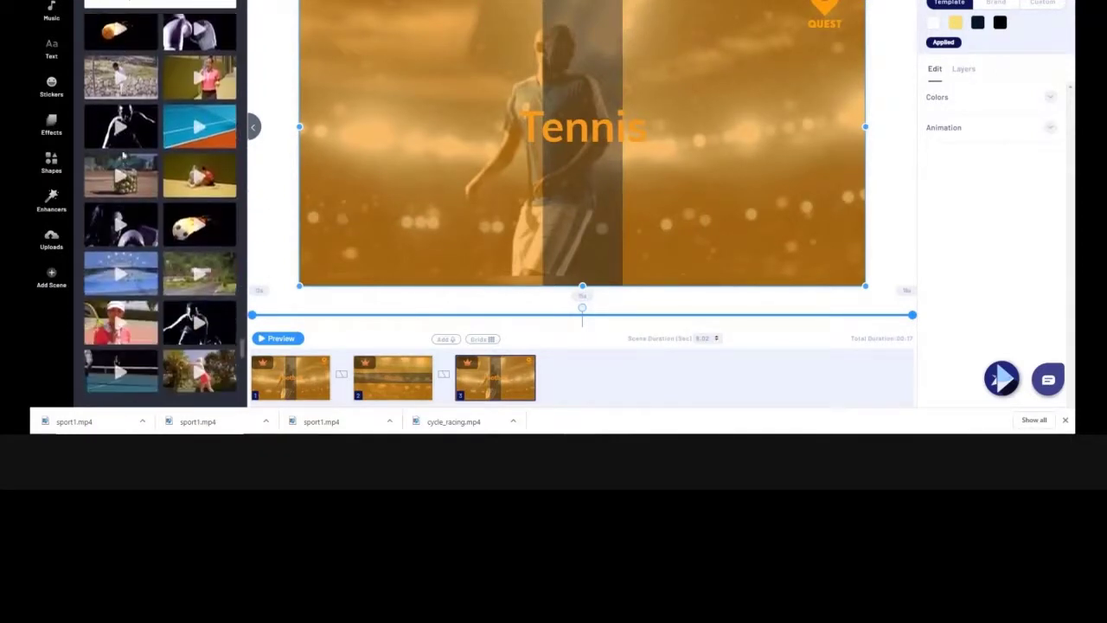
{"action": "scroll", "coordinate": [124, 156], "scroll_direction": "down", "scroll_amount": 10}
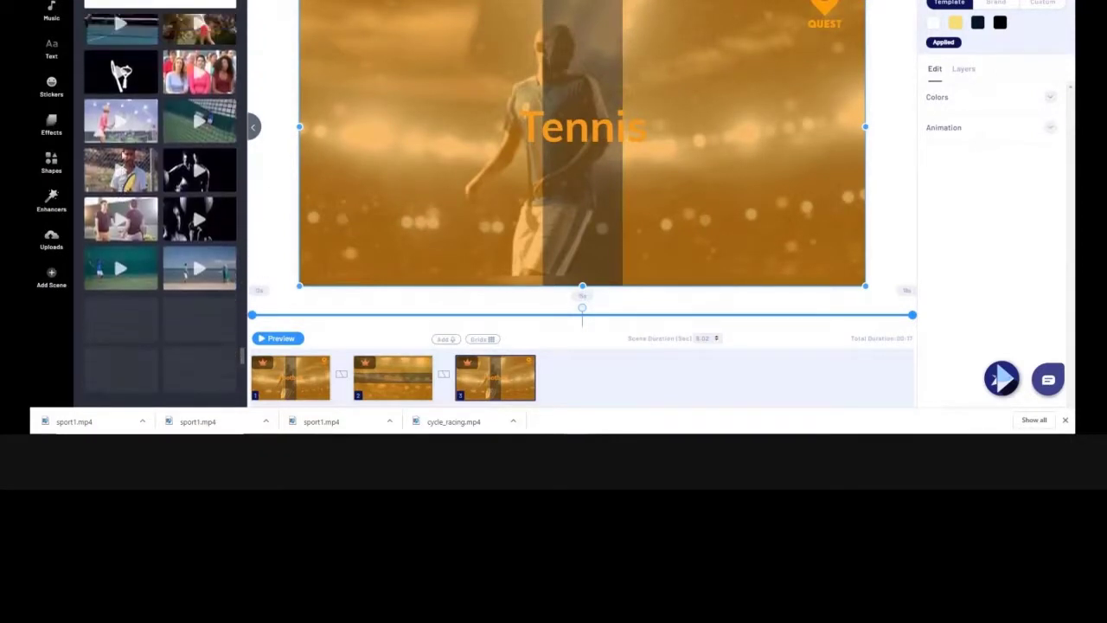
{"action": "scroll", "coordinate": [121, 152], "scroll_direction": "down", "scroll_amount": 10}
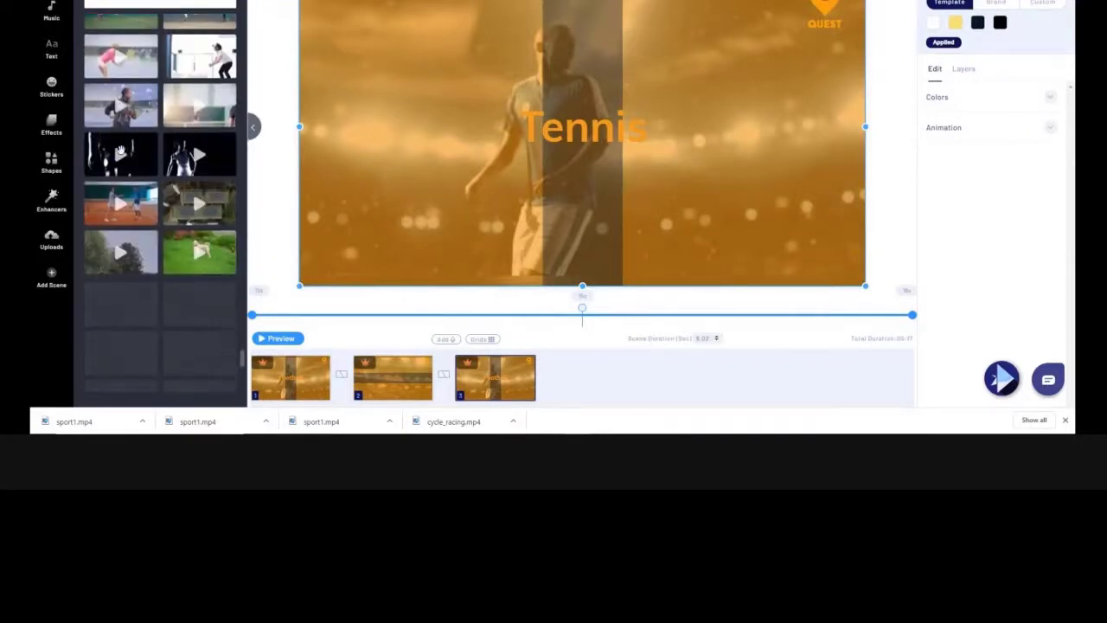
{"action": "scroll", "coordinate": [121, 151], "scroll_direction": "down", "scroll_amount": 10}
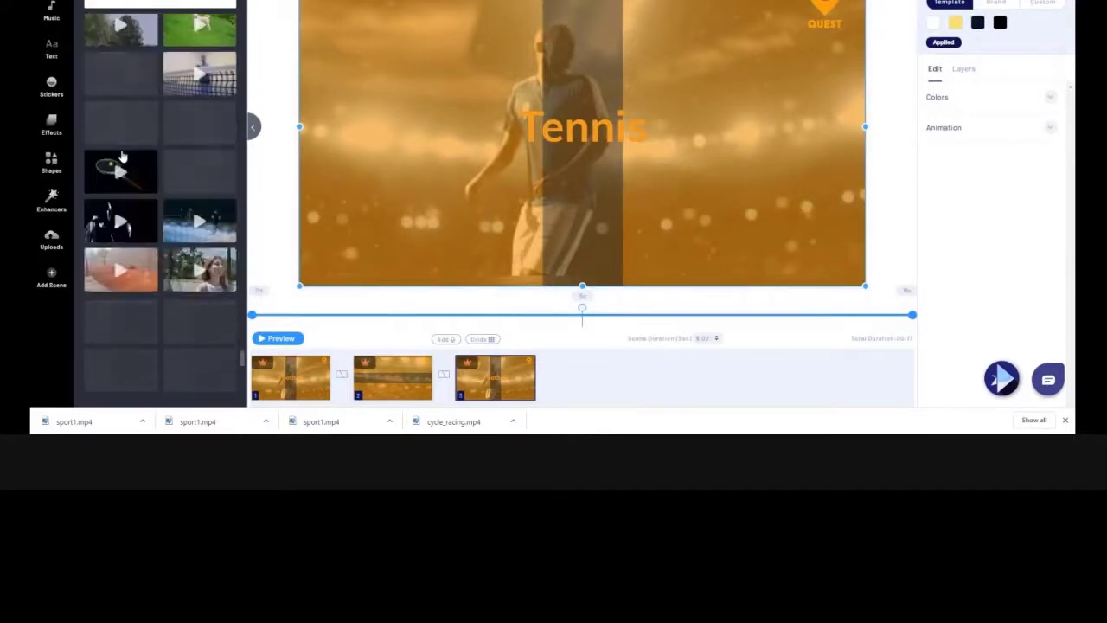
{"action": "scroll", "coordinate": [121, 154], "scroll_direction": "down", "scroll_amount": 5}
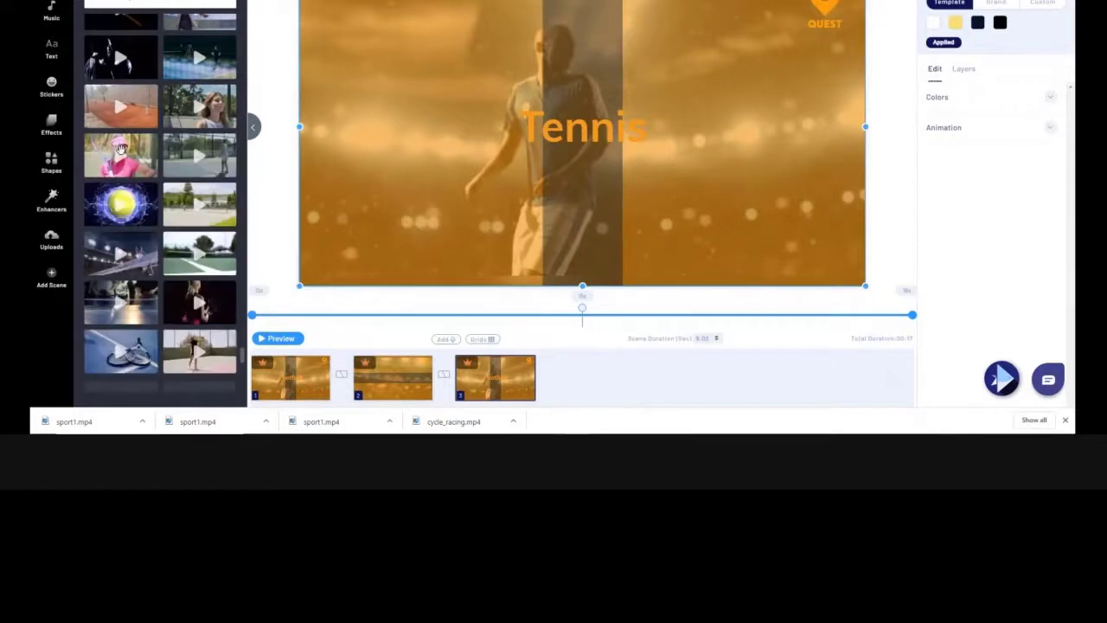
{"action": "scroll", "coordinate": [121, 149], "scroll_direction": "down", "scroll_amount": 10}
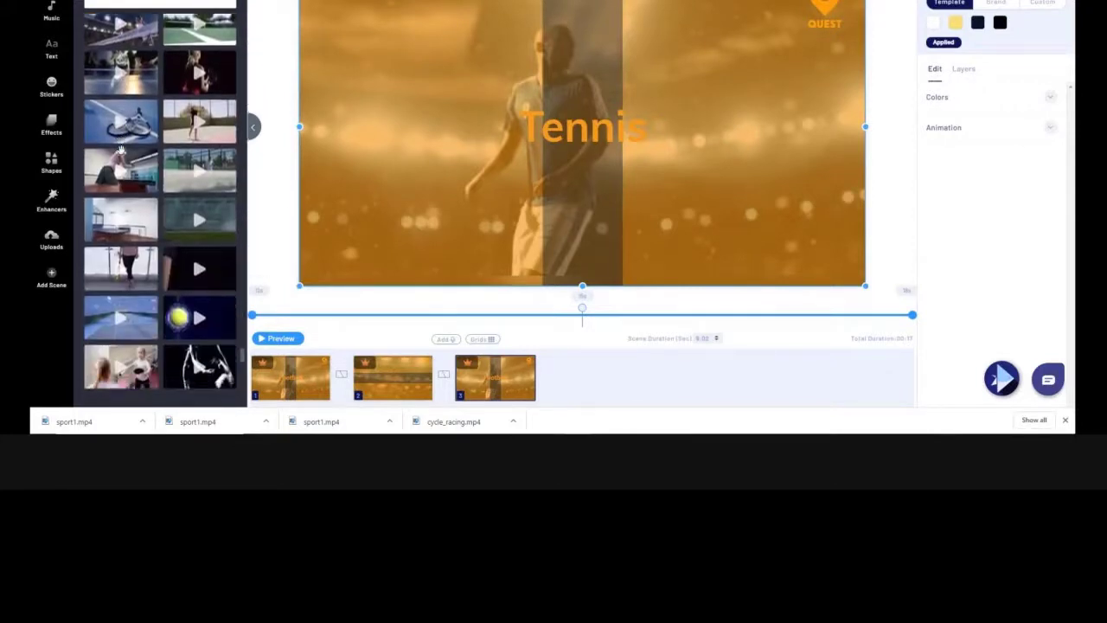
{"action": "scroll", "coordinate": [121, 151], "scroll_direction": "down", "scroll_amount": 10}
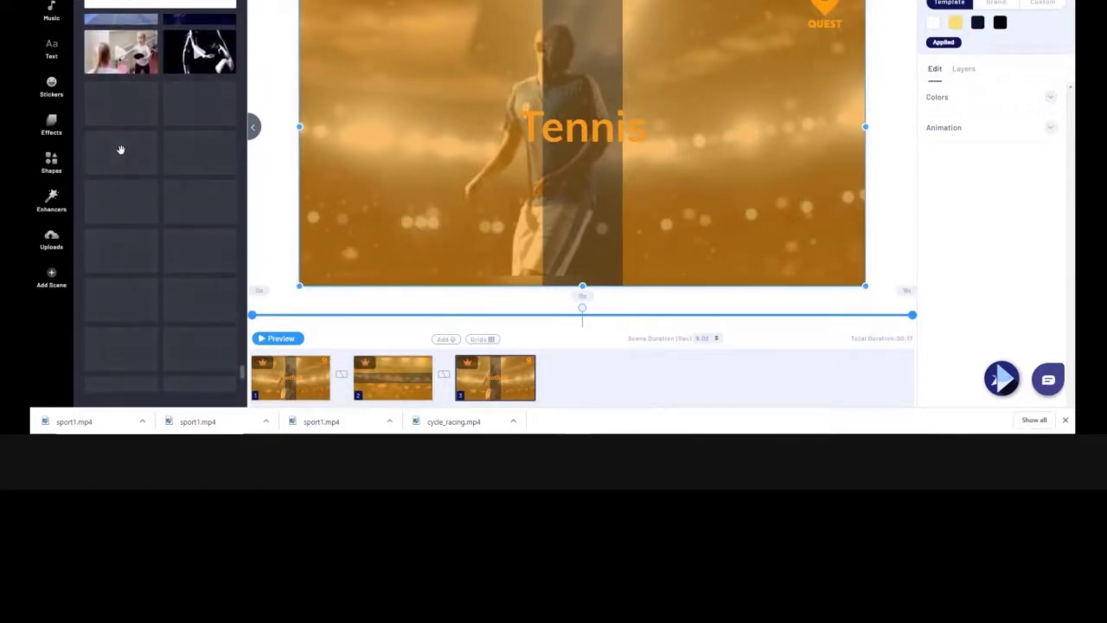
{"action": "scroll", "coordinate": [121, 150], "scroll_direction": "down", "scroll_amount": 4}
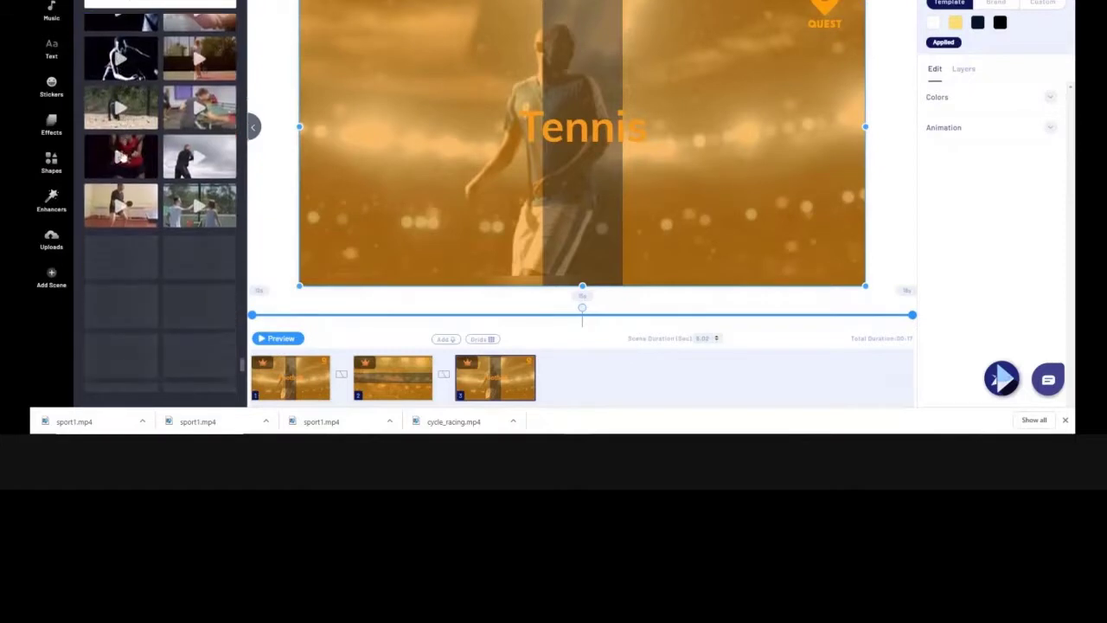
{"action": "scroll", "coordinate": [121, 150], "scroll_direction": "down", "scroll_amount": 2}
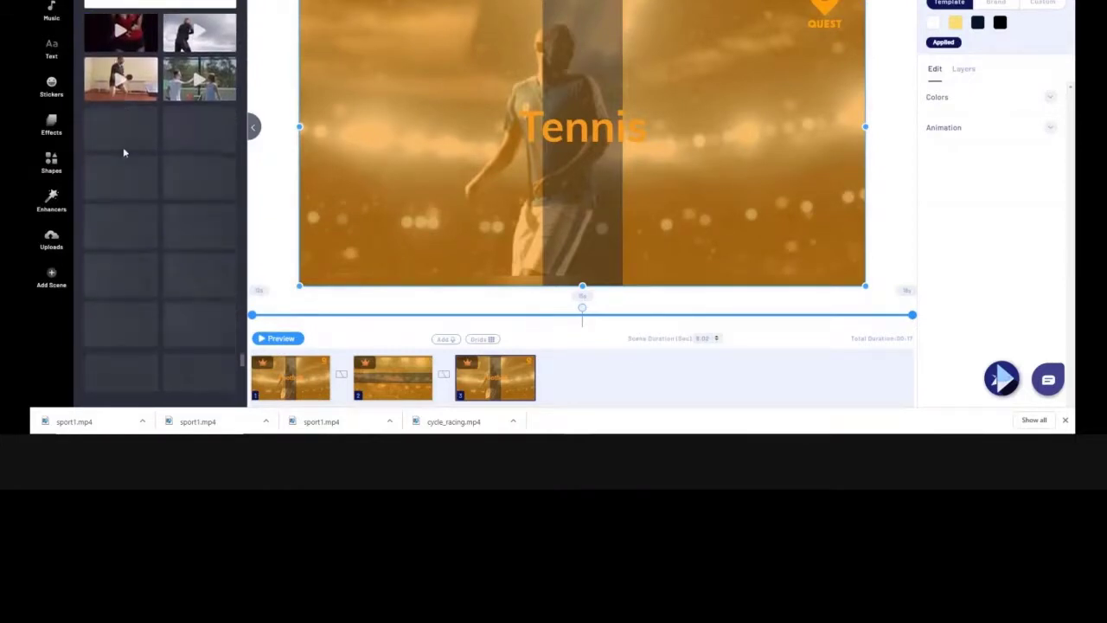
{"action": "scroll", "coordinate": [126, 135], "scroll_direction": "down", "scroll_amount": 6}
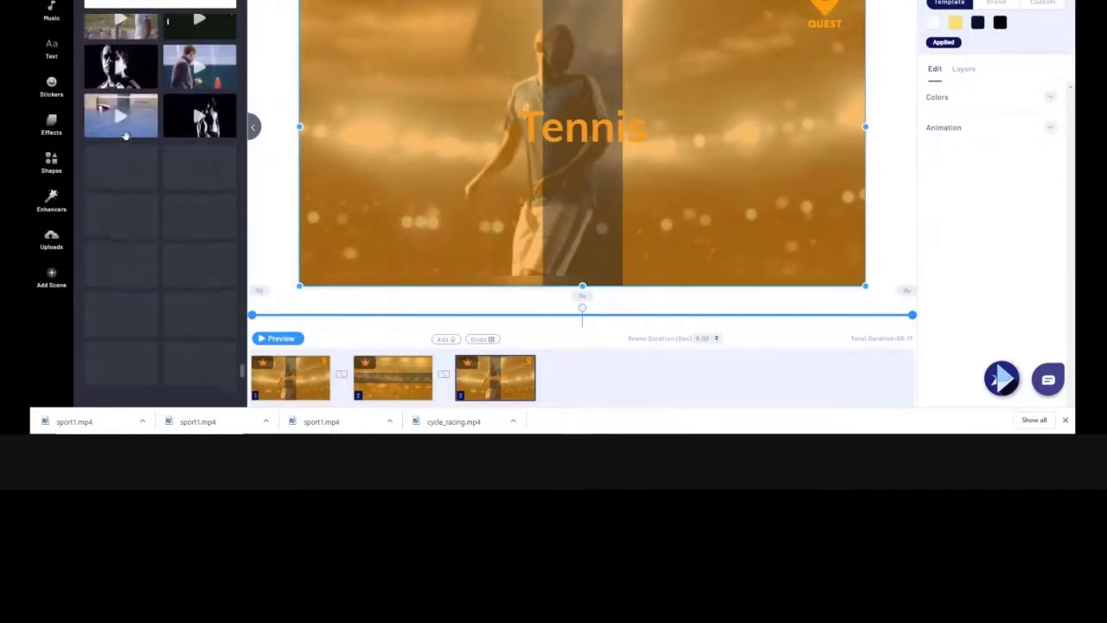
{"action": "scroll", "coordinate": [126, 136], "scroll_direction": "down", "scroll_amount": 7}
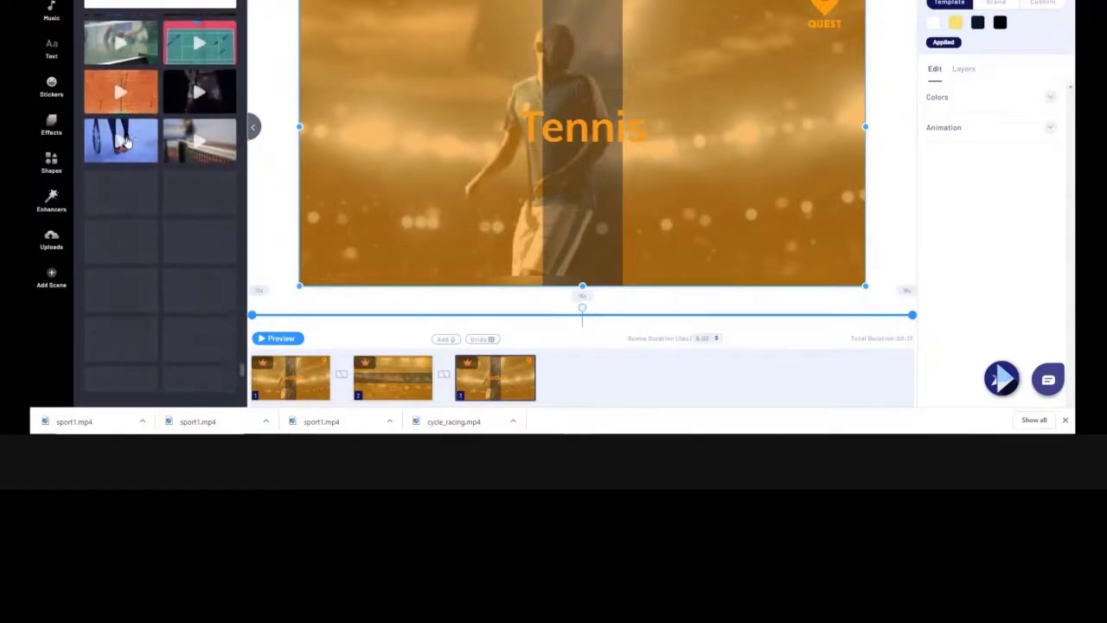
{"action": "scroll", "coordinate": [125, 139], "scroll_direction": "down", "scroll_amount": 3}
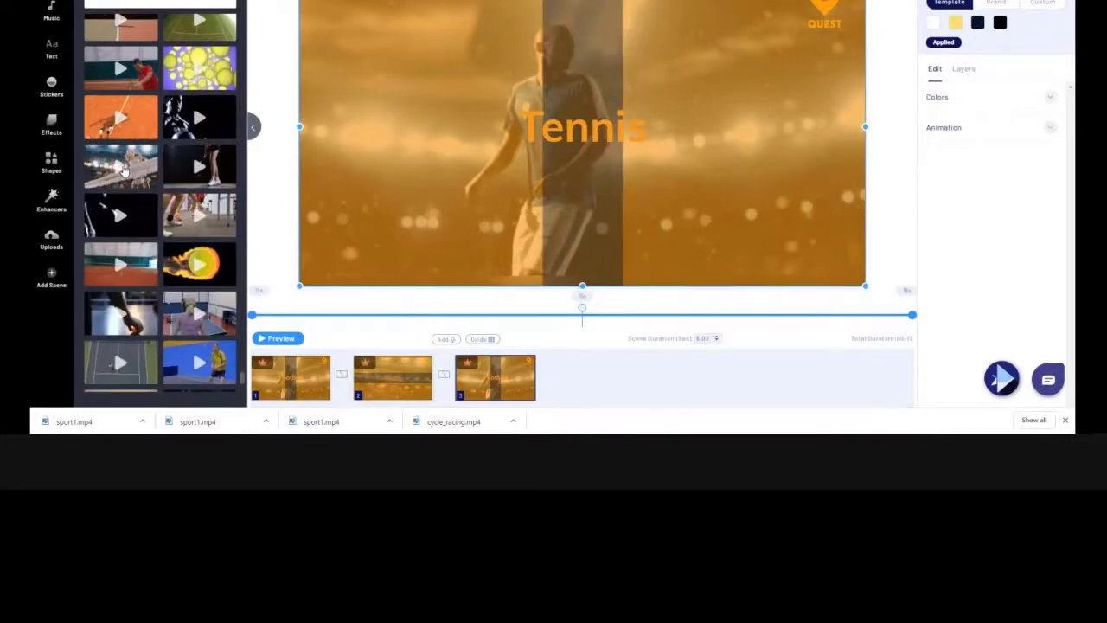
{"action": "left_click", "coordinate": [123, 171]}
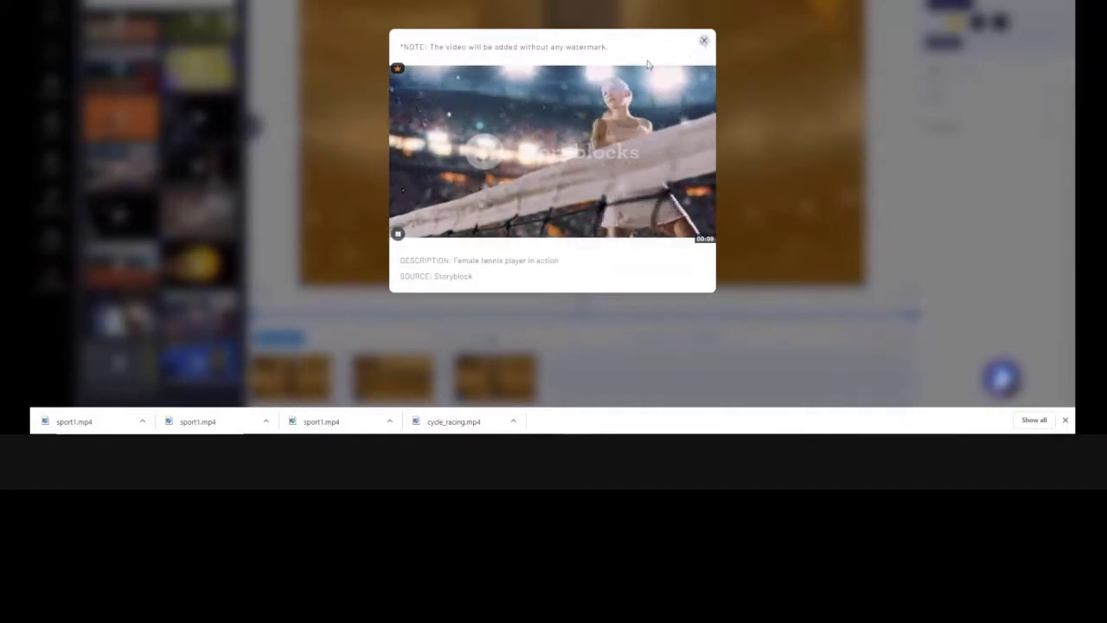
{"action": "left_click", "coordinate": [704, 40]}
Step: Add the female tennis player clip to the third scene, trimmed from 00:02:2 to 00:08:2
{"action": "left_click_drag", "start_coordinate": [136, 178], "coordinate": [356, 204]}
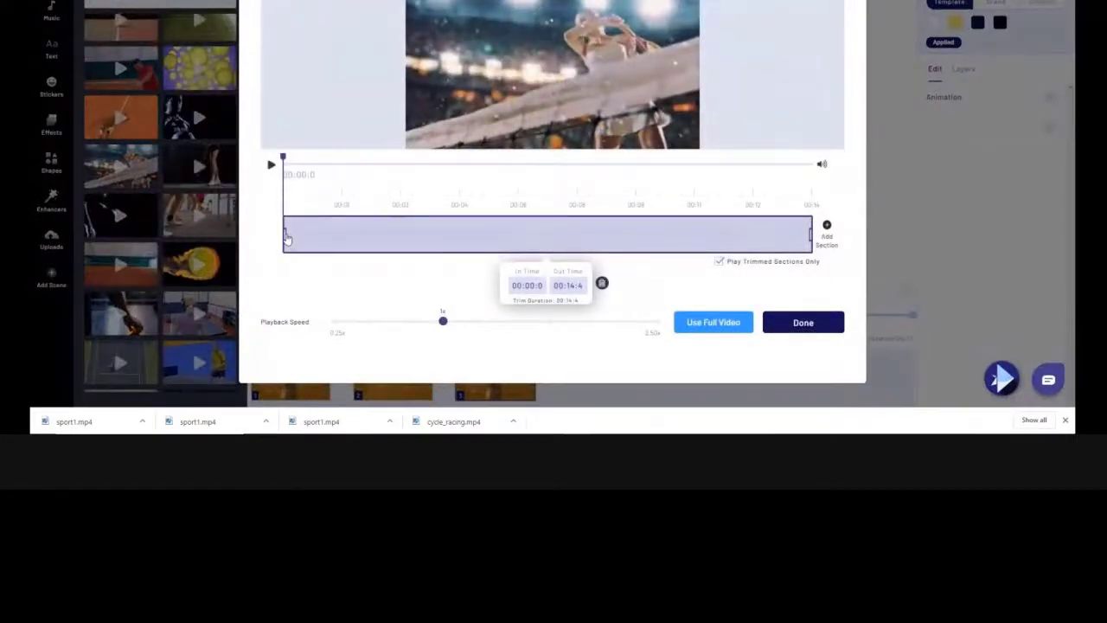
{"action": "left_click_drag", "start_coordinate": [288, 239], "coordinate": [362, 231]}
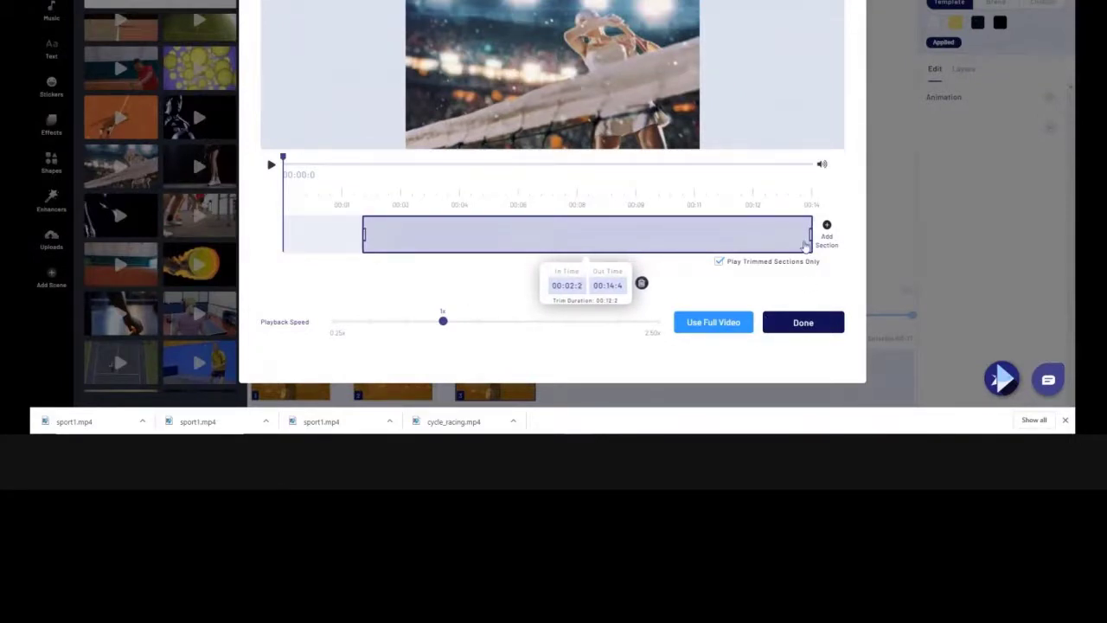
{"action": "left_click_drag", "start_coordinate": [811, 234], "coordinate": [585, 232]}
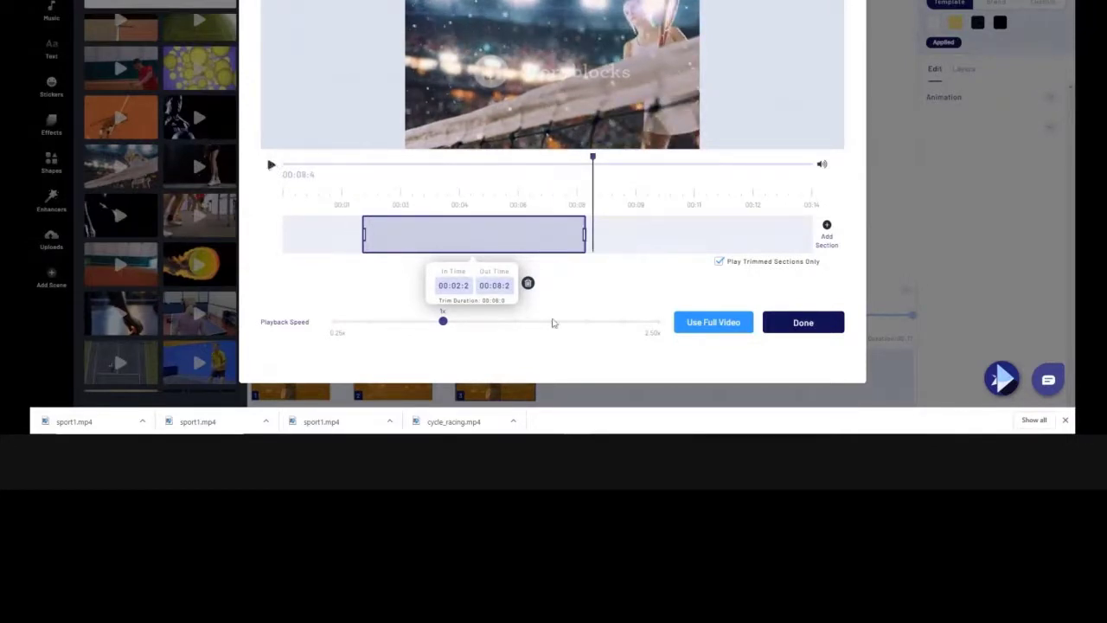
{"action": "left_click", "coordinate": [804, 323]}
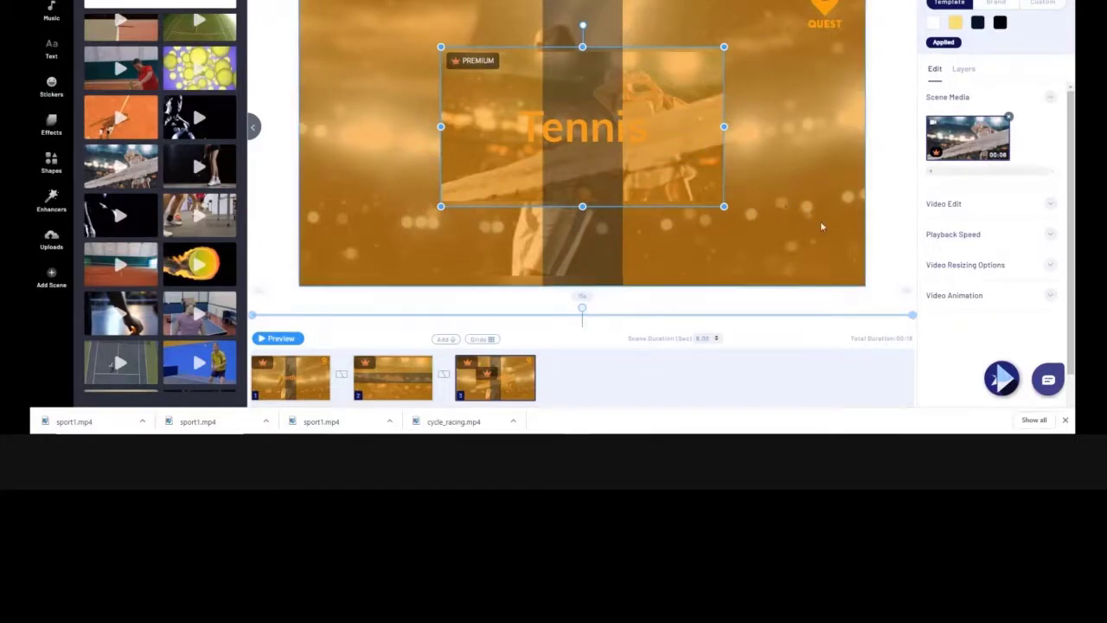
Step: Delete the old football background video layer from the Tennis scene
{"action": "left_click", "coordinate": [962, 71]}
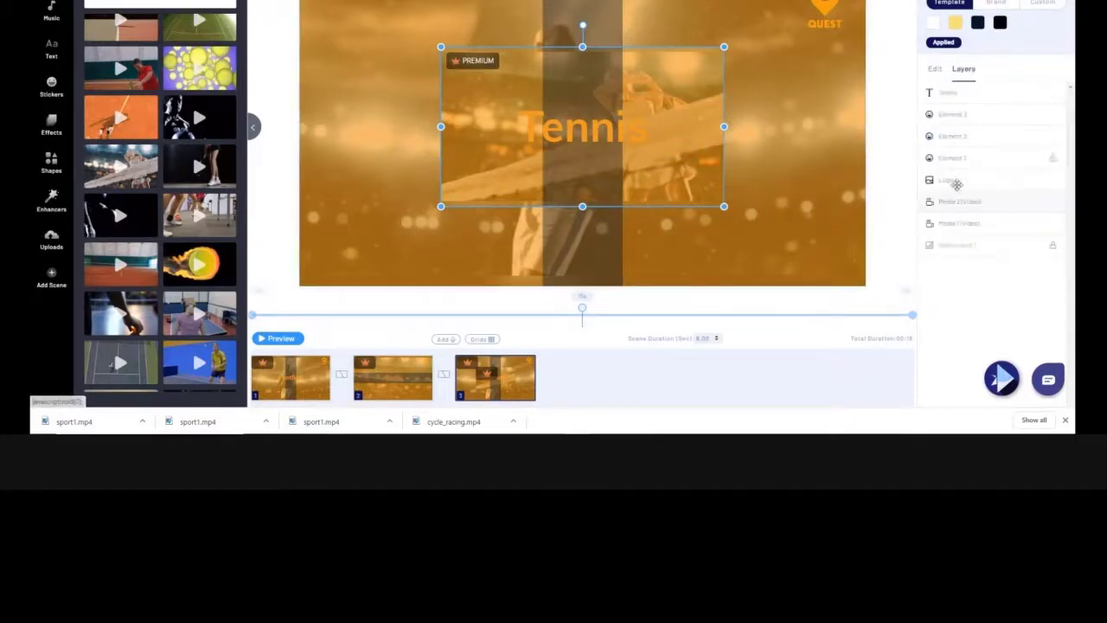
{"action": "left_click", "coordinate": [958, 224]}
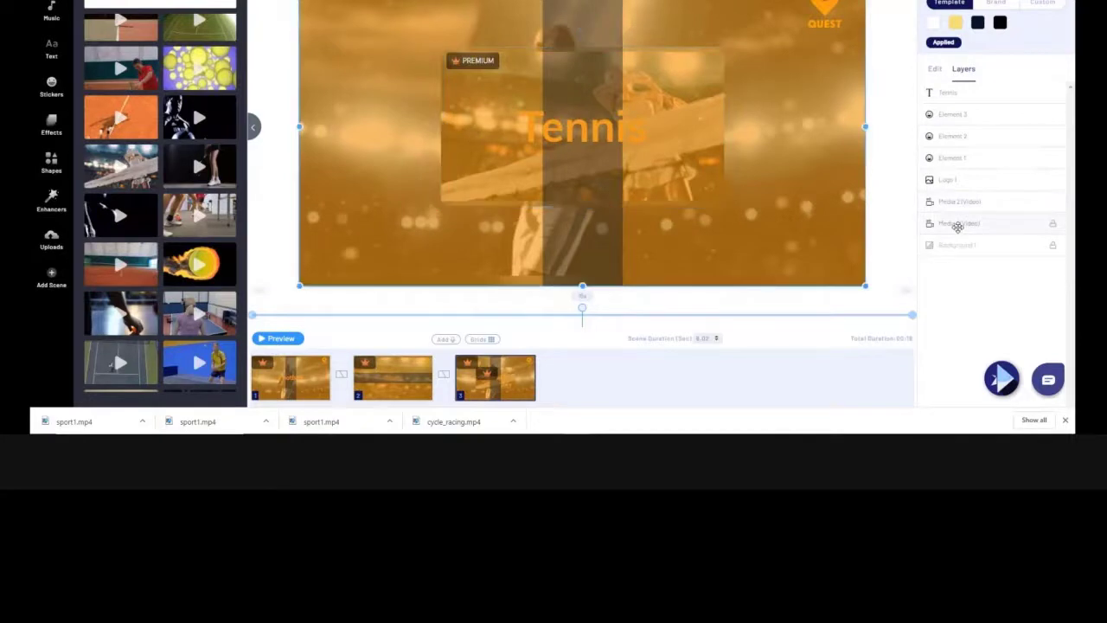
{"action": "key", "text": "Delete"}
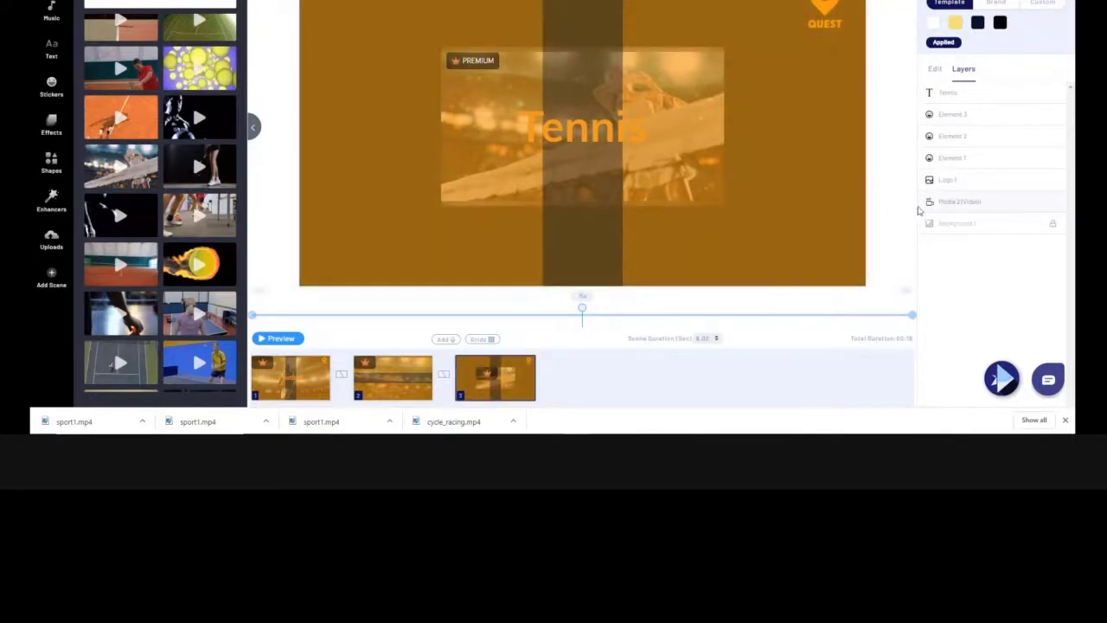
Step: Enlarge the tennis player video to fill the whole third scene and preview the scene
{"action": "left_click", "coordinate": [956, 202]}
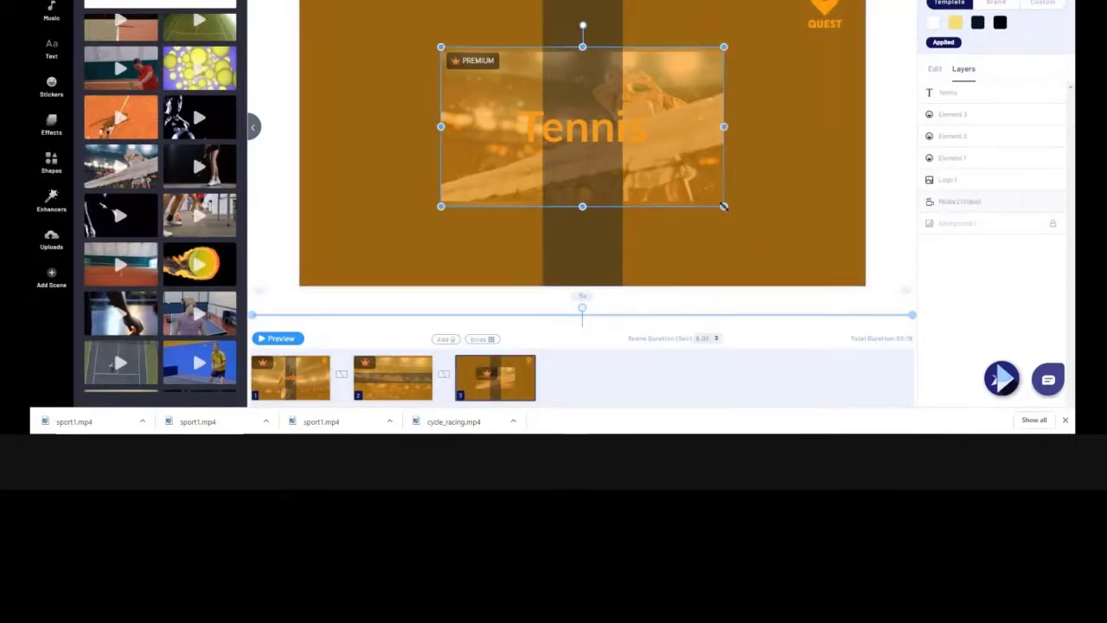
{"action": "left_click_drag", "start_coordinate": [724, 205], "coordinate": [865, 291]}
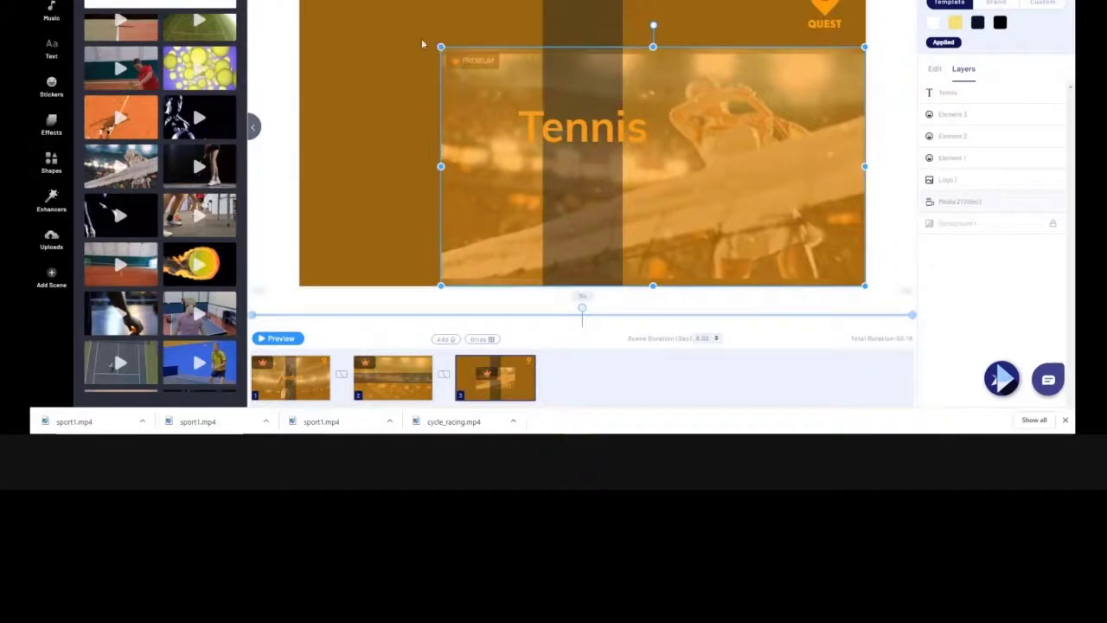
{"action": "left_click_drag", "start_coordinate": [441, 47], "coordinate": [300, 0]}
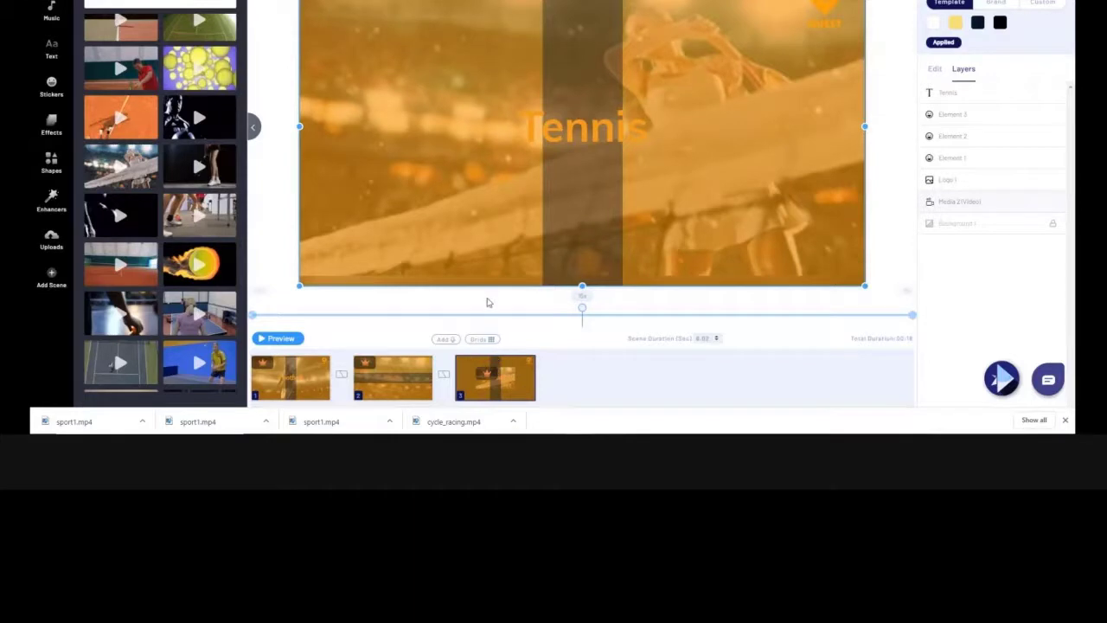
{"action": "left_click", "coordinate": [278, 338]}
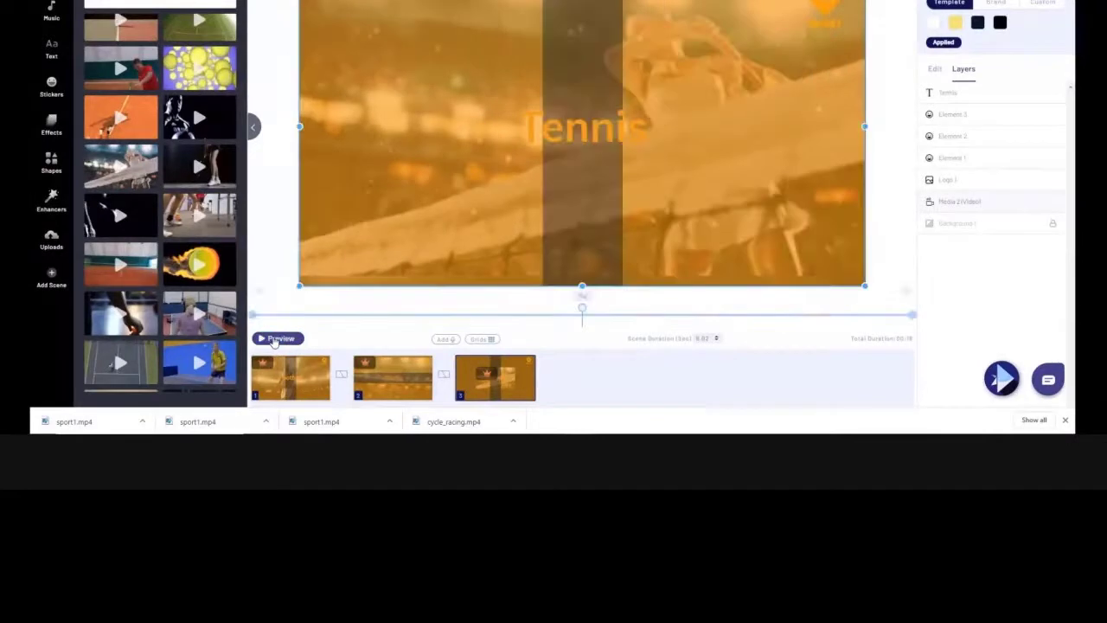
{"action": "left_click", "coordinate": [278, 338]}
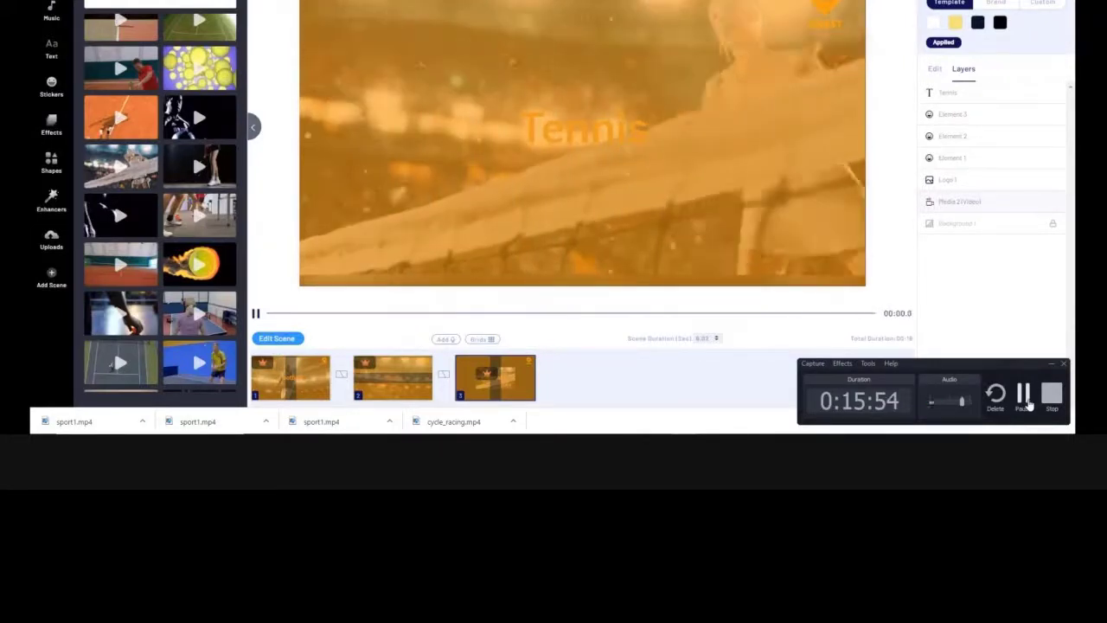
{"action": "left_click", "coordinate": [1029, 401]}
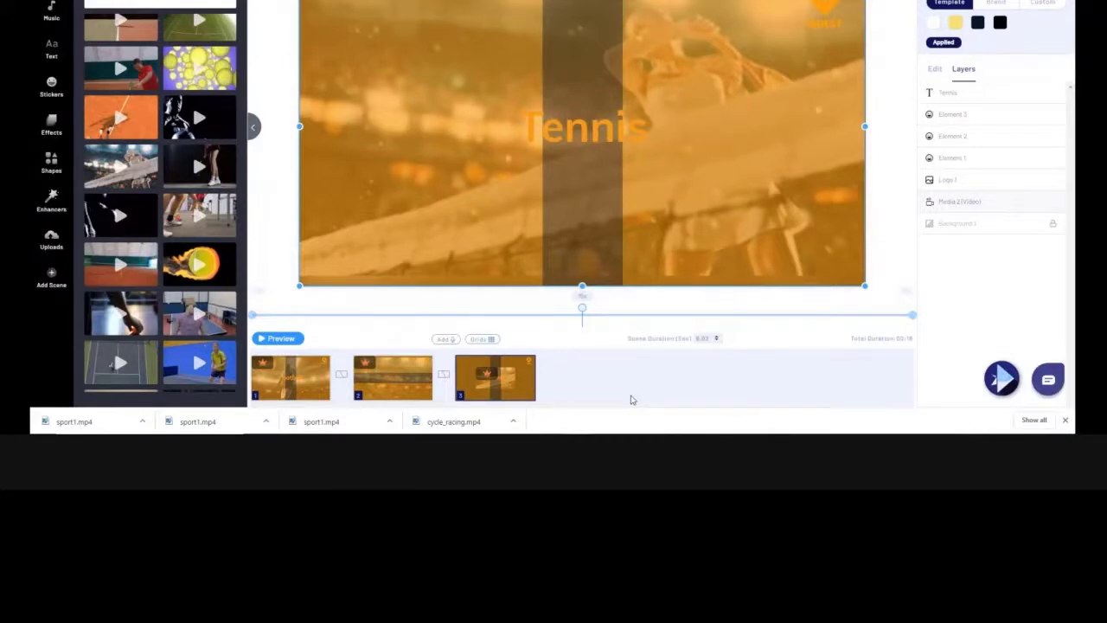
Step: Duplicate the second scene, titled Rugby, and confirm the duplication
{"action": "left_click", "coordinate": [432, 397]}
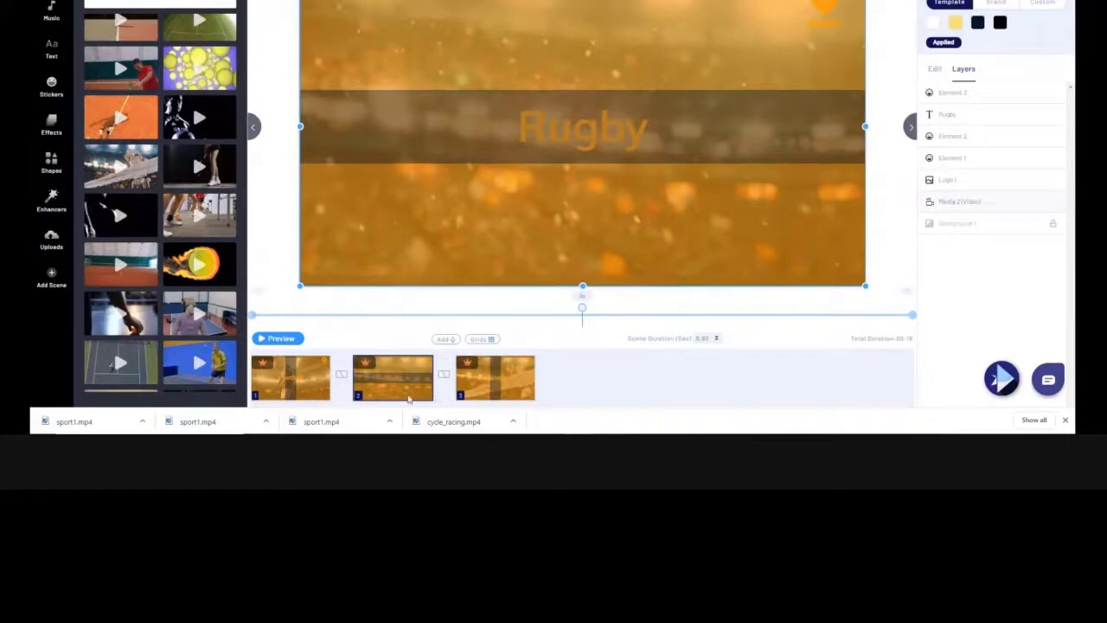
{"action": "mouse_move", "coordinate": [409, 396]}
{"action": "left_click", "coordinate": [407, 372]}
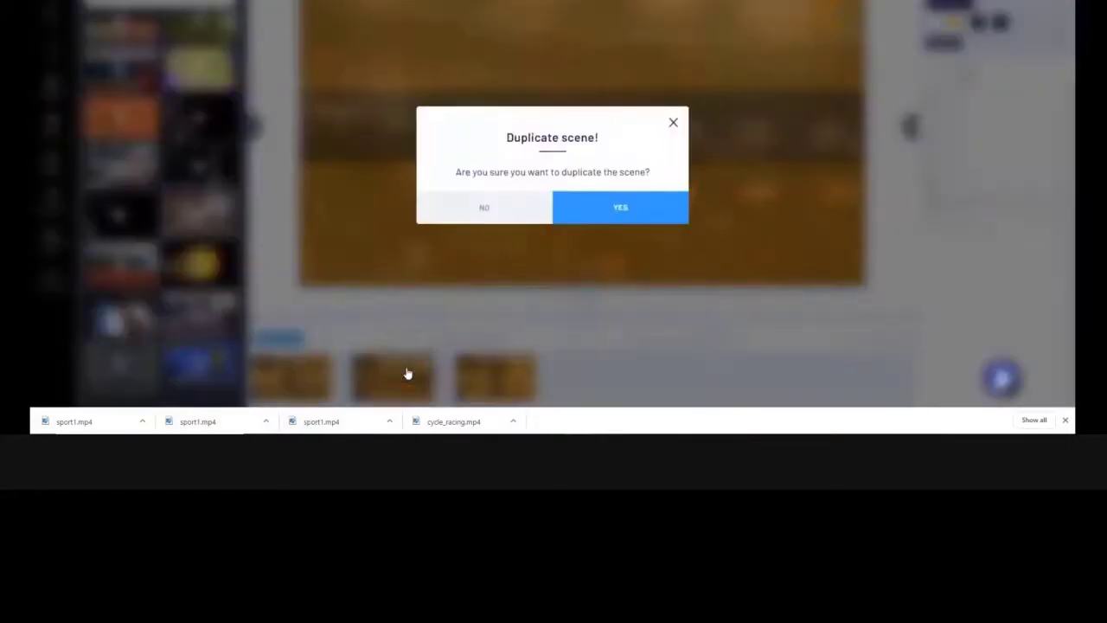
{"action": "left_click", "coordinate": [623, 208]}
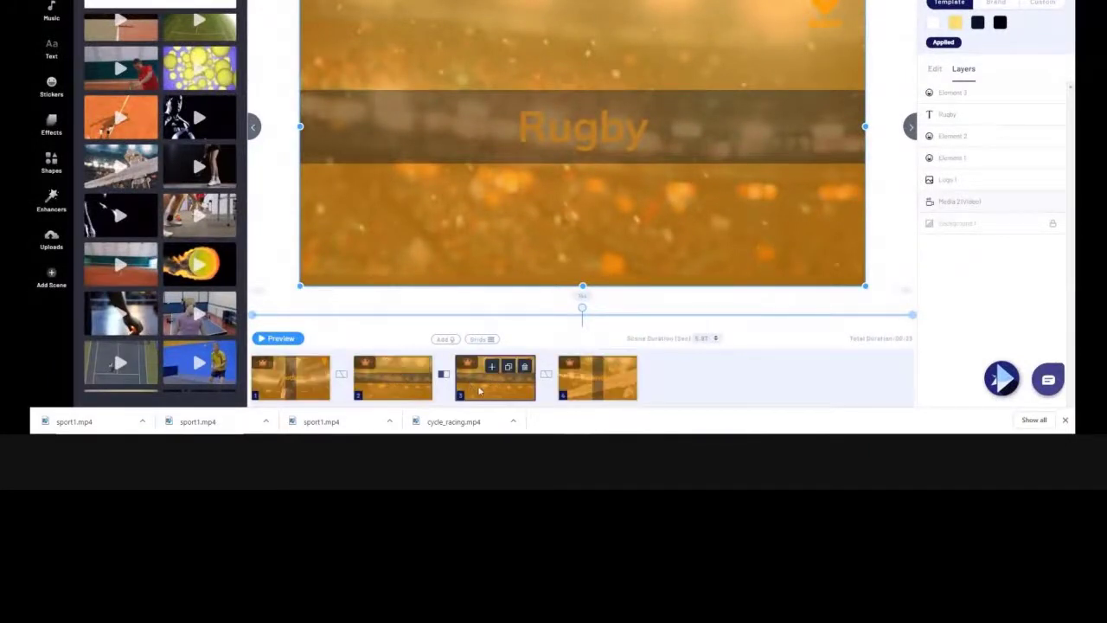
Step: Move the duplicated Rugby scene to the fourth position and remove the default transition after the second scene
{"action": "mouse_move", "coordinate": [474, 387]}
{"action": "left_mouse_down"}
{"action": "mouse_move", "coordinate": [640, 390]}
{"action": "mouse_move", "coordinate": [485, 379]}
{"action": "left_mouse_up"}
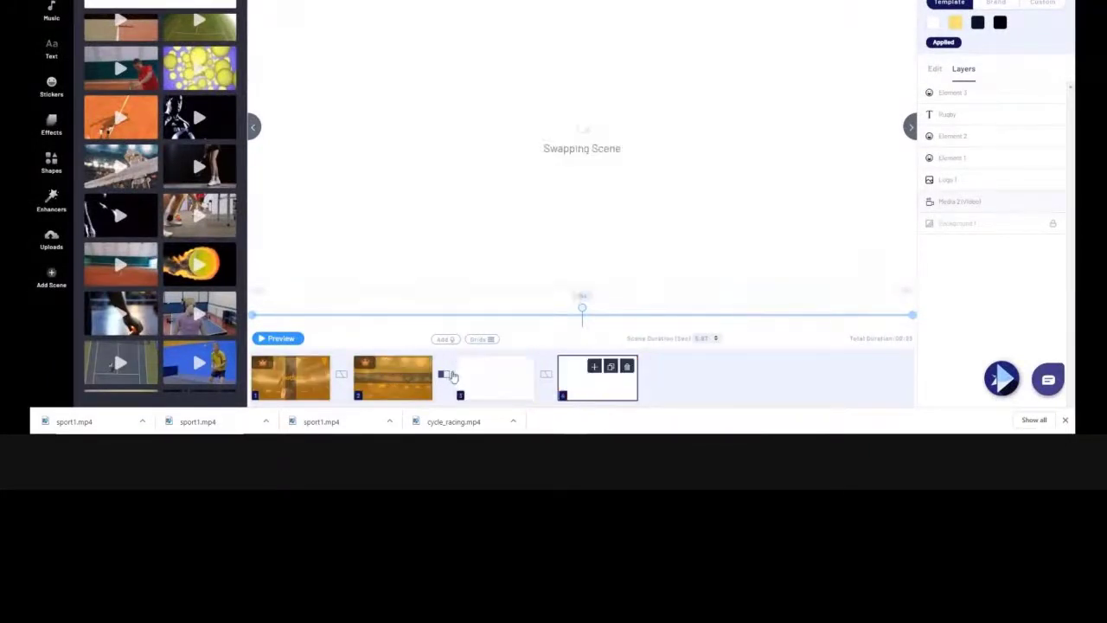
{"action": "left_click", "coordinate": [444, 377]}
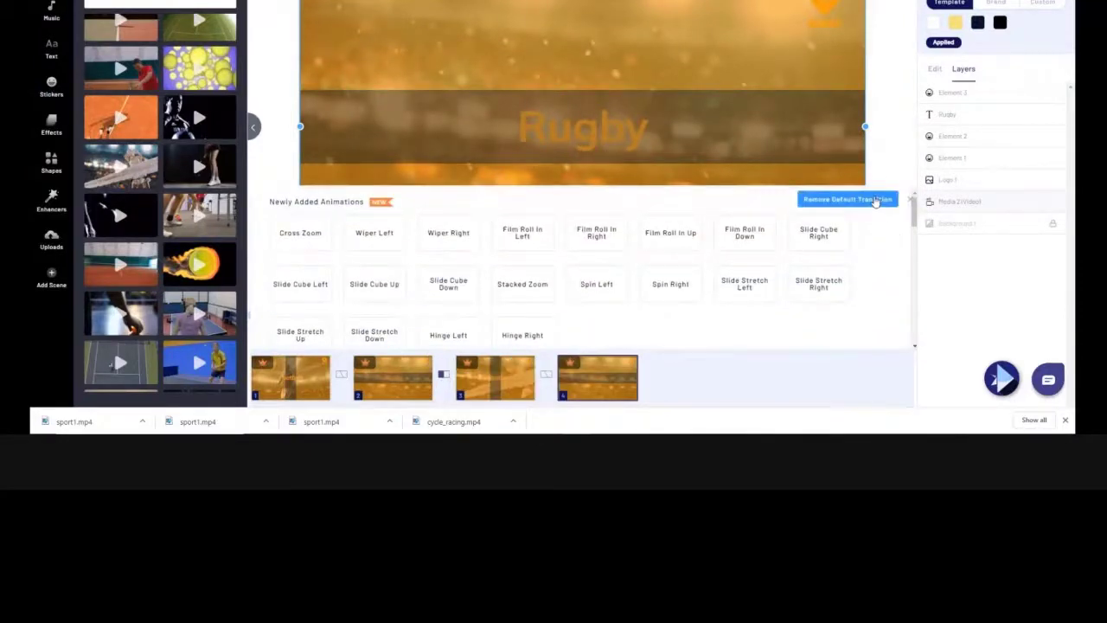
{"action": "left_click", "coordinate": [882, 199]}
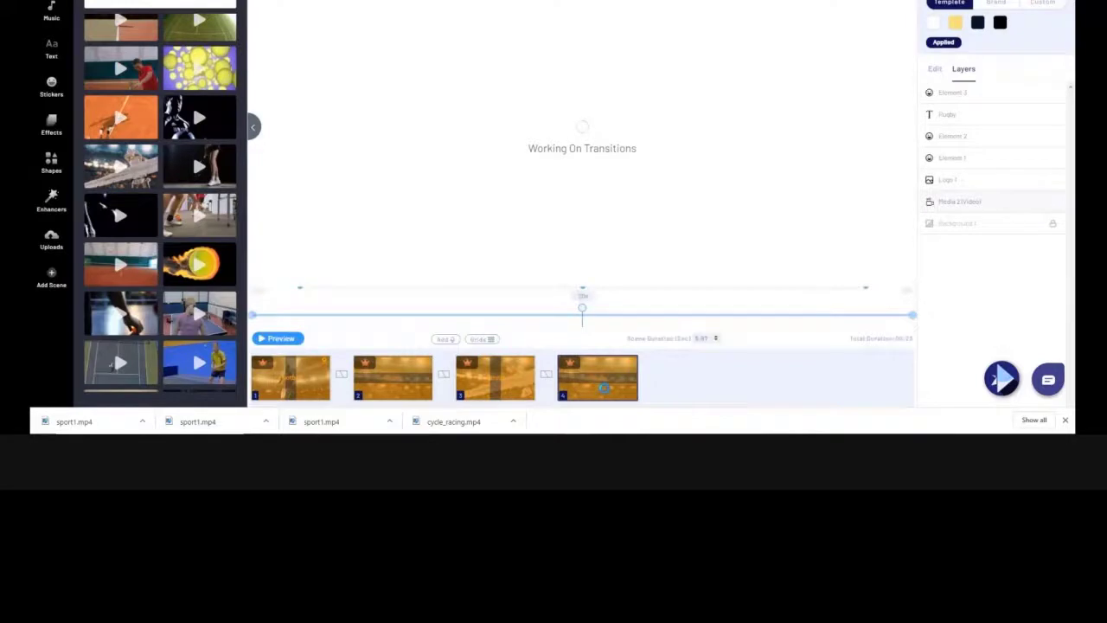
Step: Bring the fourth scene's title layer to the front and change its text from Rugby to Cricket
{"action": "left_click", "coordinate": [959, 114]}
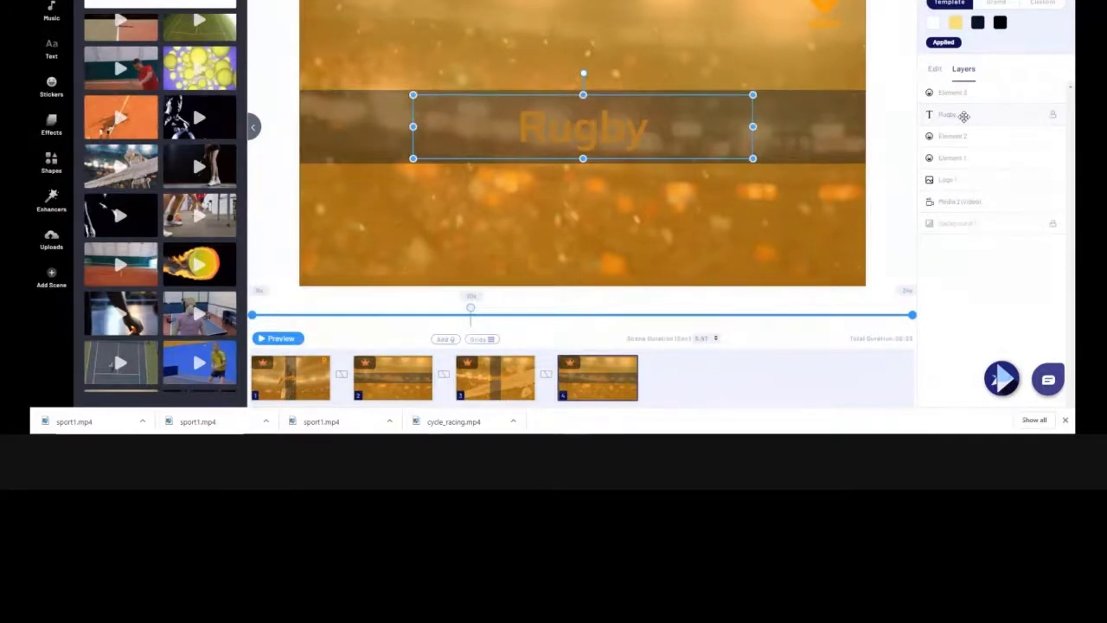
{"action": "left_click_drag", "start_coordinate": [958, 113], "coordinate": [958, 95]}
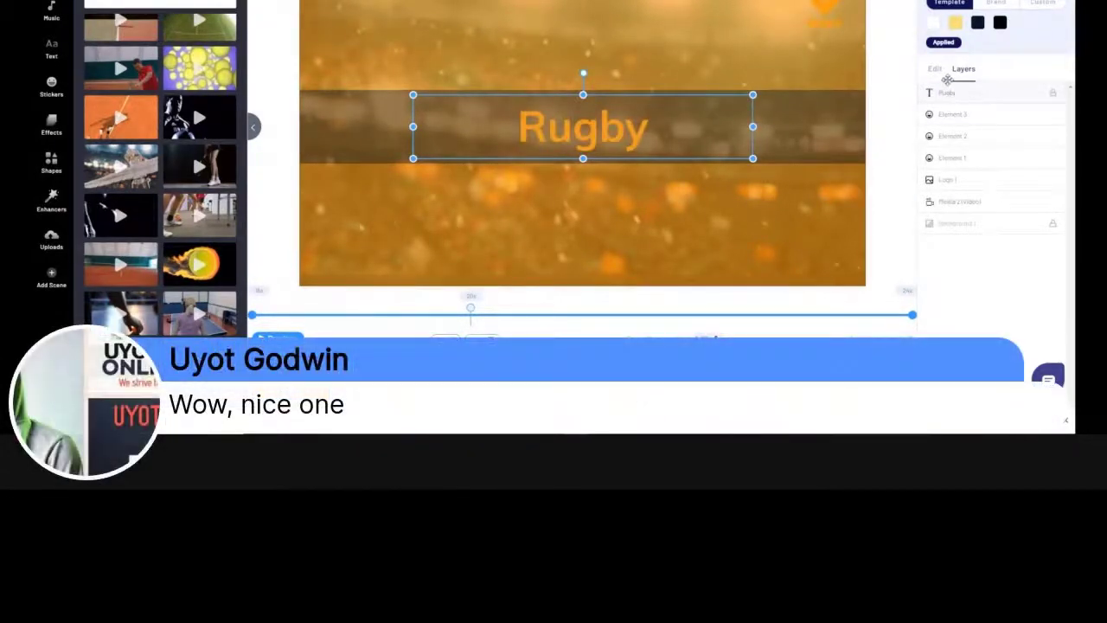
{"action": "left_click", "coordinate": [937, 70]}
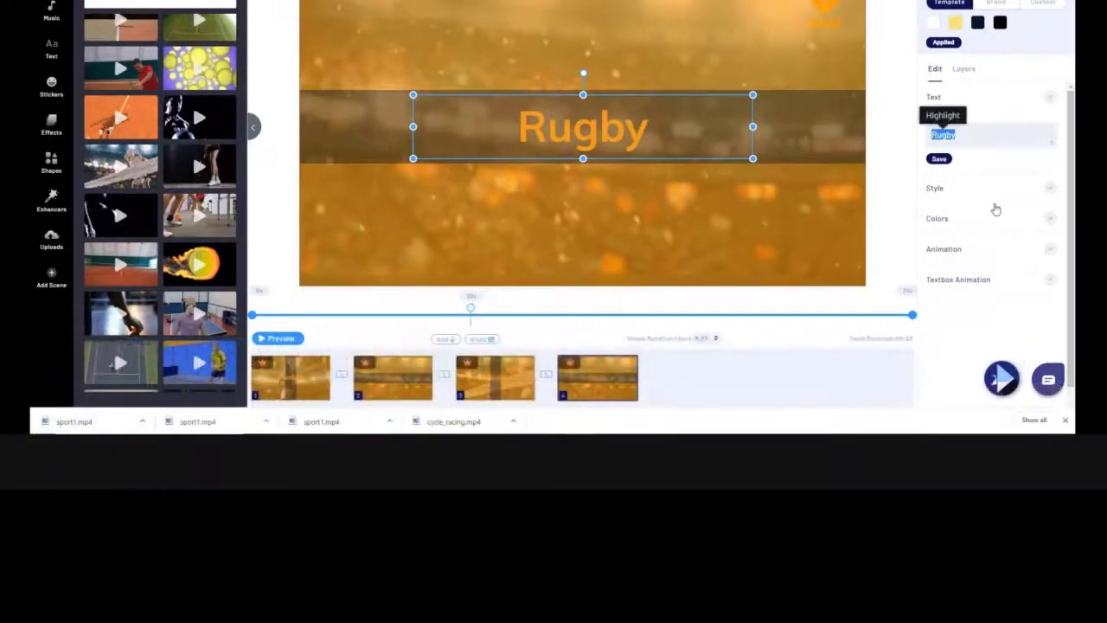
{"action": "type", "text": "Cricket"}
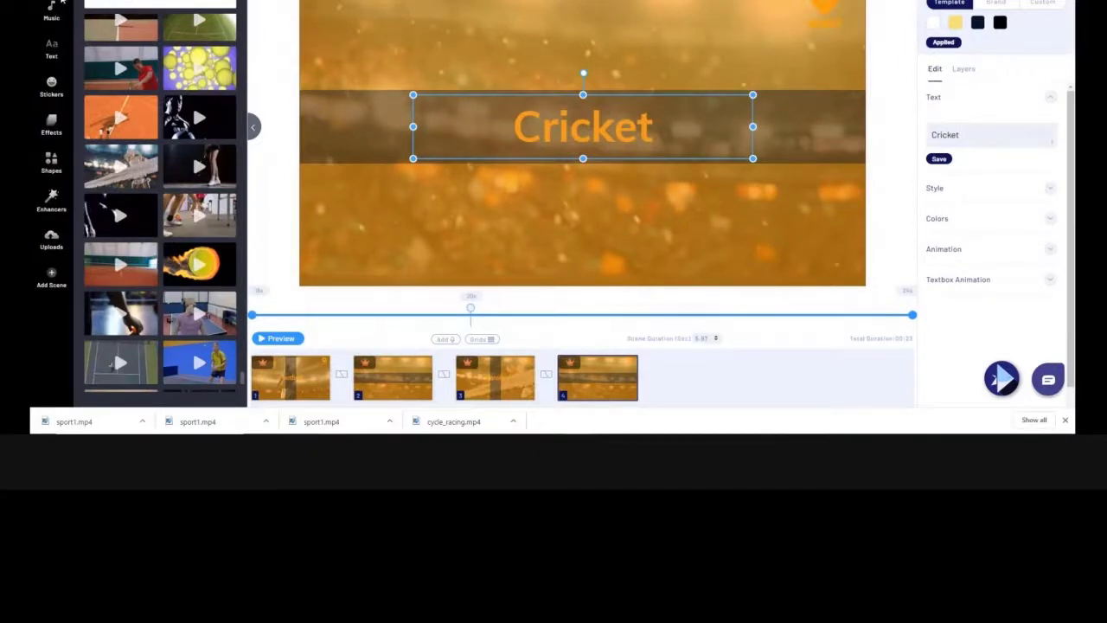
Step: Browse the cricket stock videos and preview the "Cricket player in action on a professional cricket stadium" clip
{"action": "left_click", "coordinate": [62, 2]}
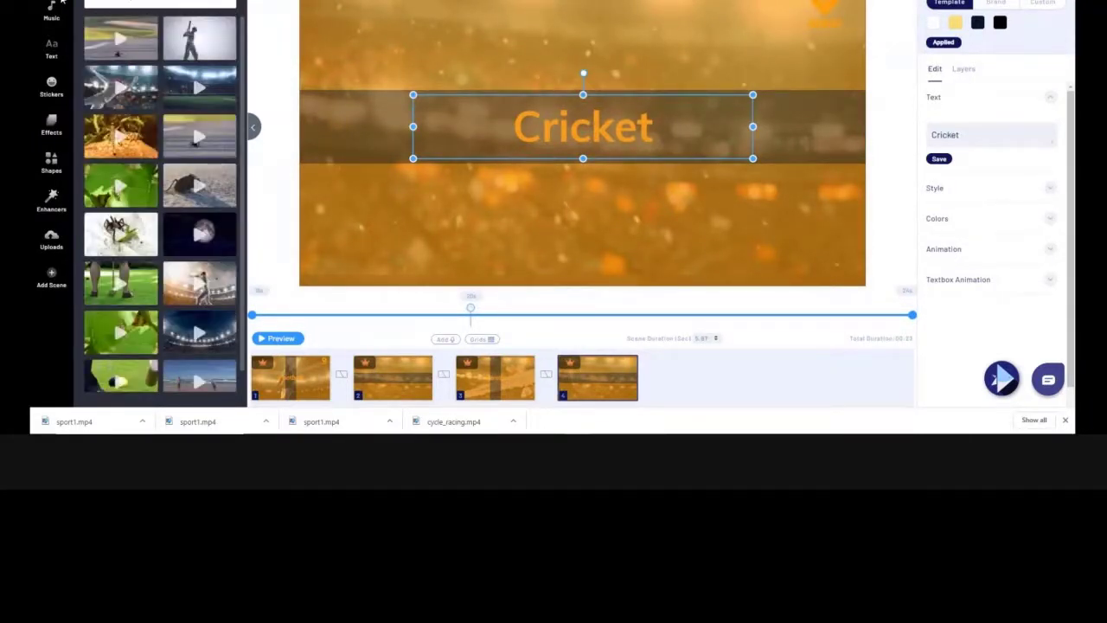
{"action": "scroll", "coordinate": [127, 184], "scroll_direction": "down", "scroll_amount": 3}
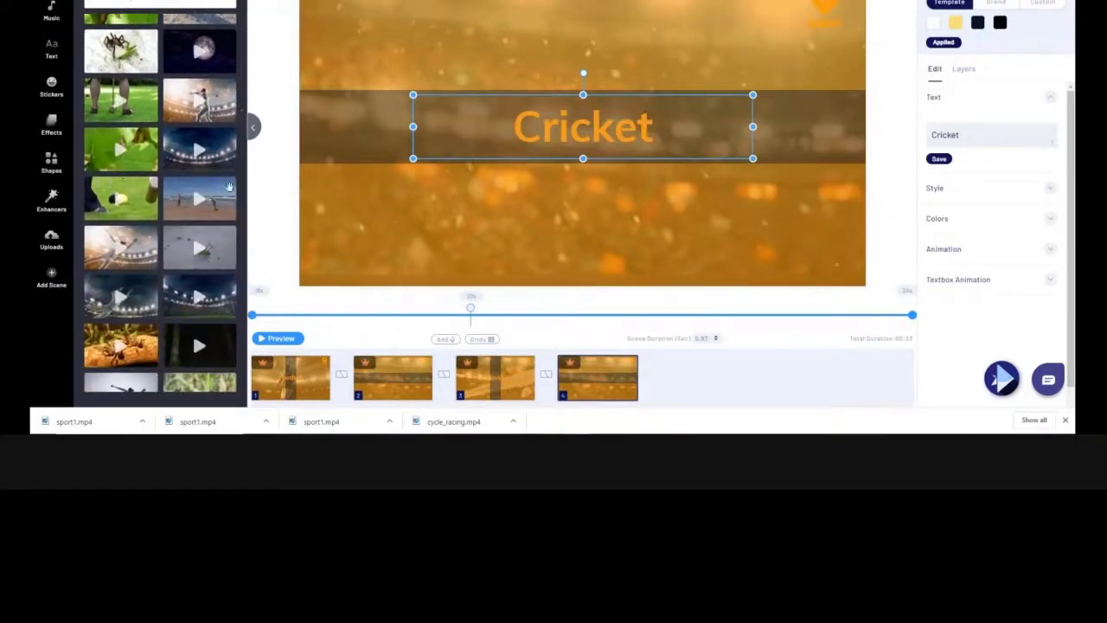
{"action": "left_click", "coordinate": [127, 257]}
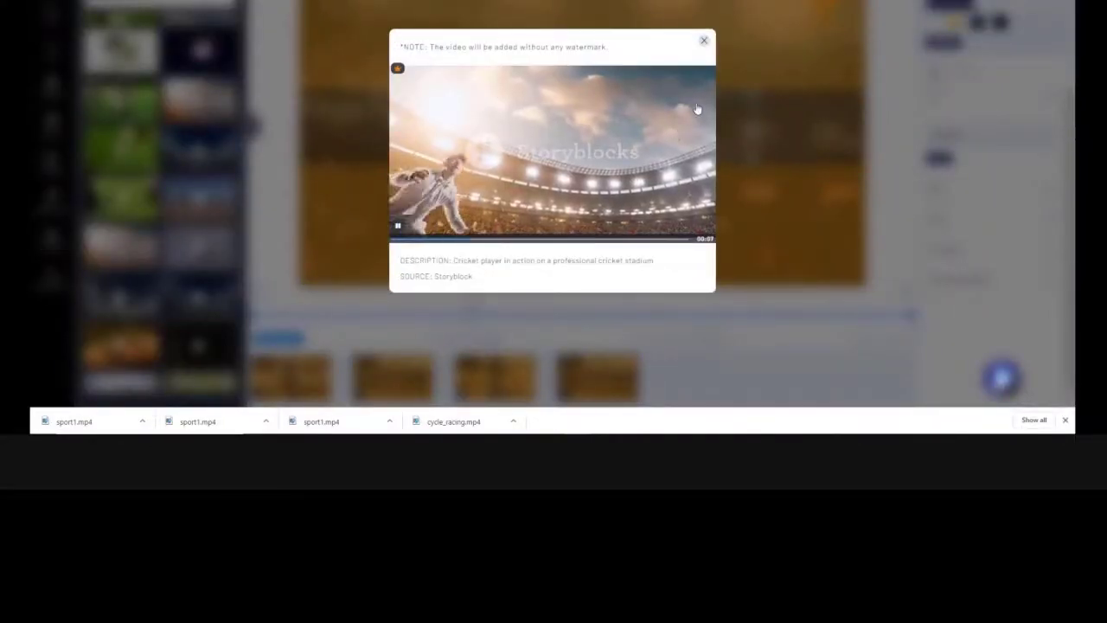
{"action": "left_click", "coordinate": [704, 40]}
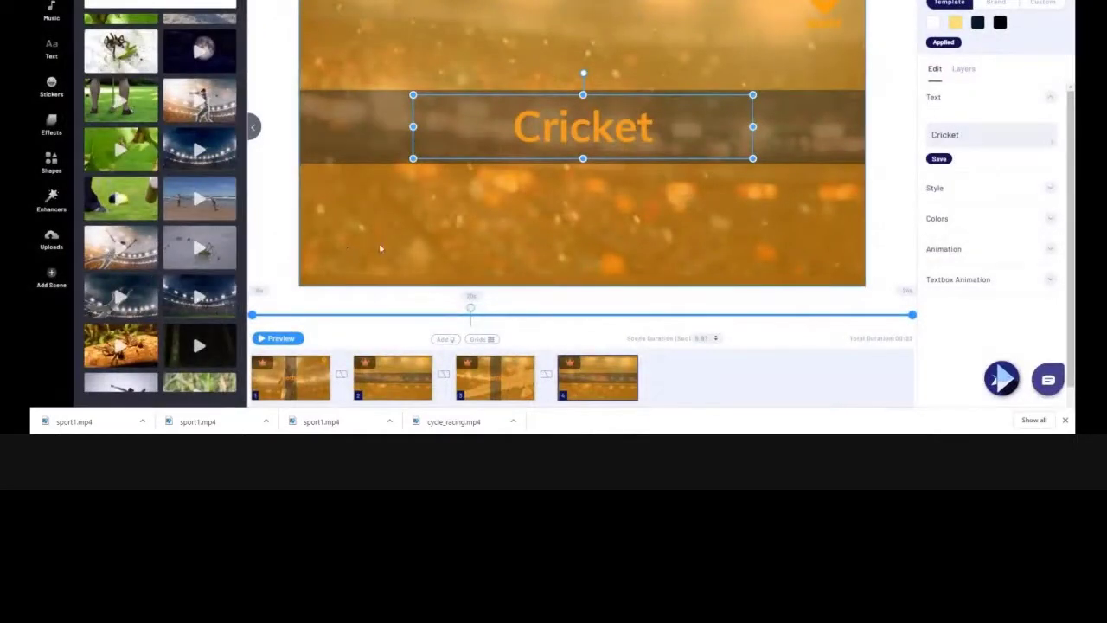
Step: Add the cricket player stadium clip to the fourth scene, trimmed from 00:01:0 to 00:07:1
{"action": "left_click_drag", "start_coordinate": [138, 252], "coordinate": [364, 236]}
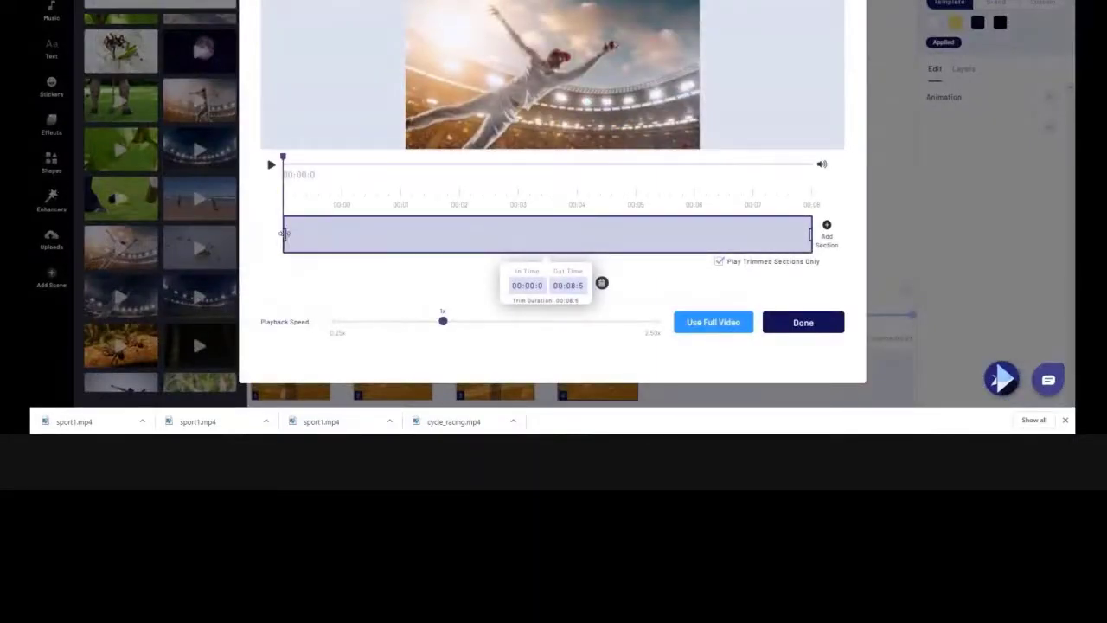
{"action": "left_click_drag", "start_coordinate": [284, 234], "coordinate": [366, 234]}
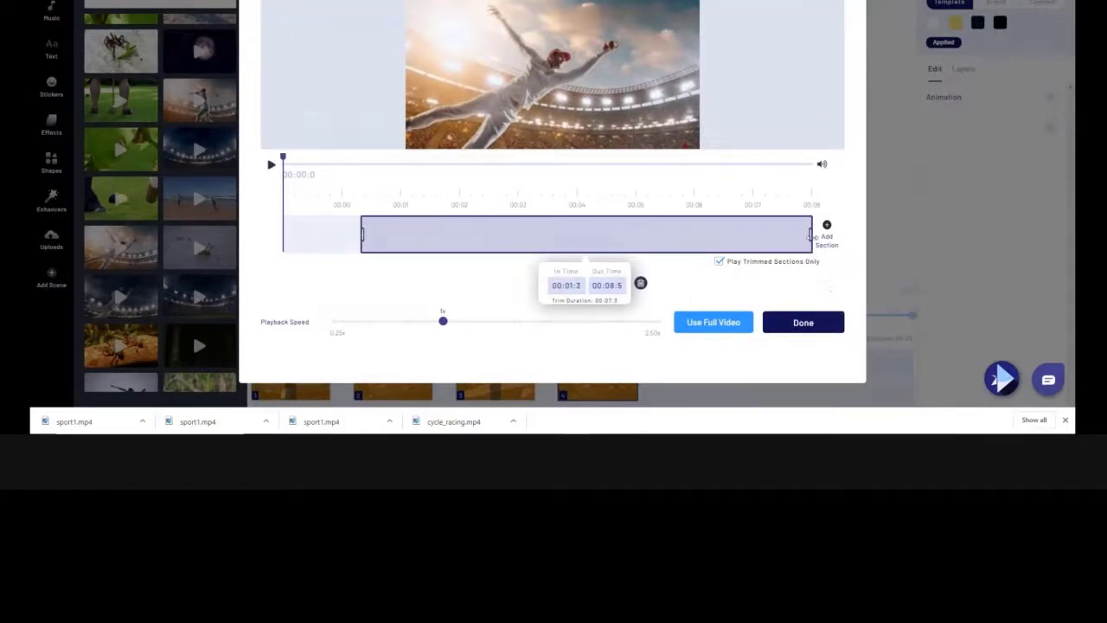
{"action": "left_click_drag", "start_coordinate": [814, 235], "coordinate": [733, 235]}
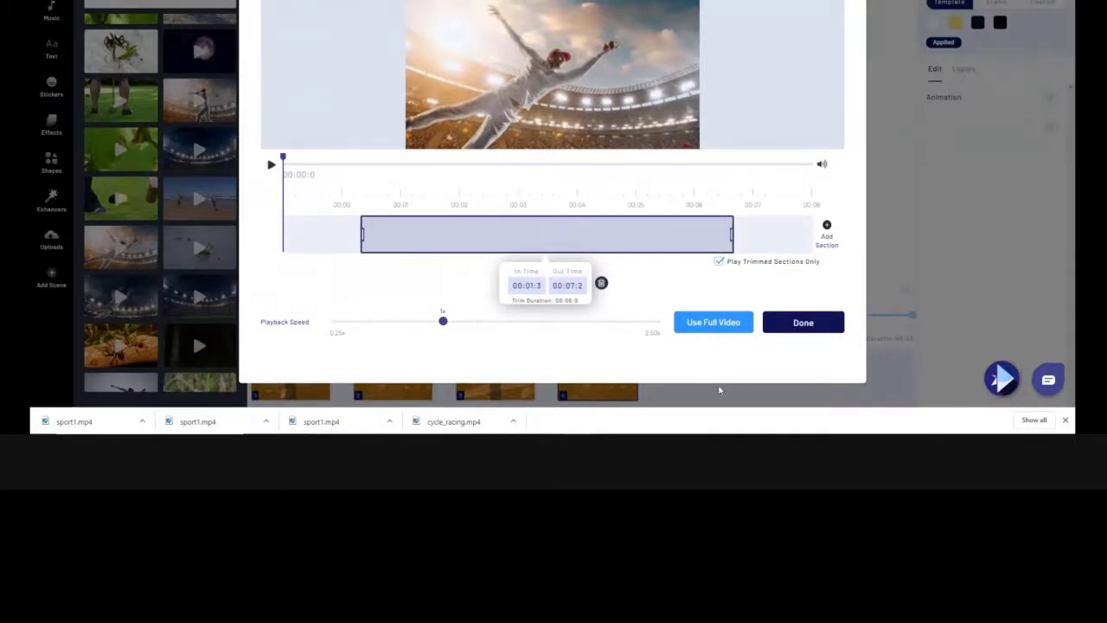
{"action": "left_click", "coordinate": [274, 165]}
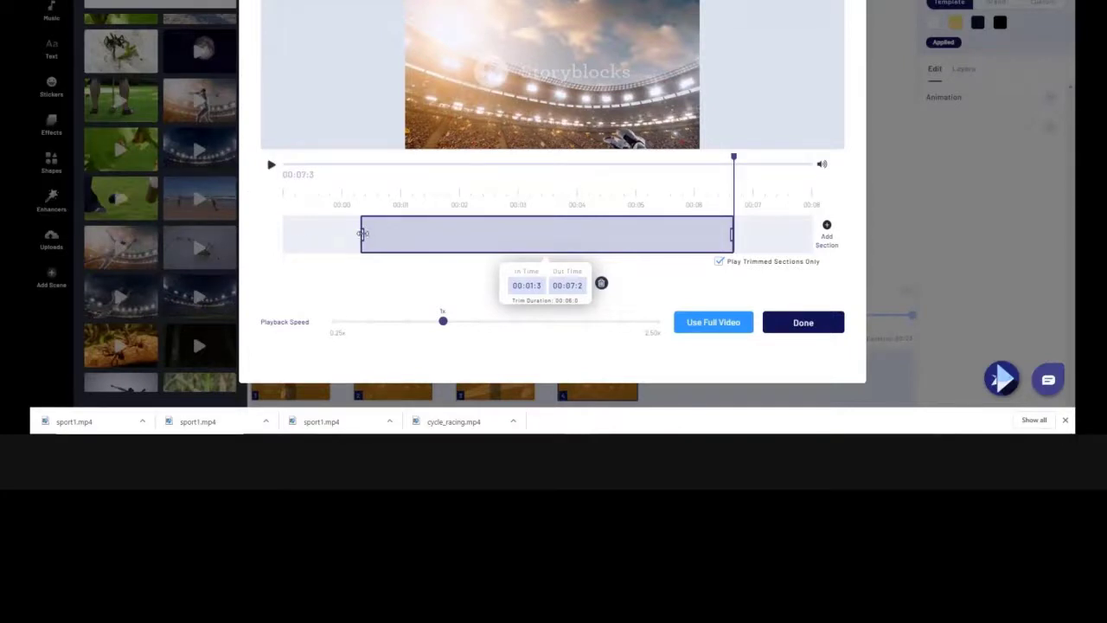
{"action": "left_click_drag", "start_coordinate": [363, 233], "coordinate": [346, 234]}
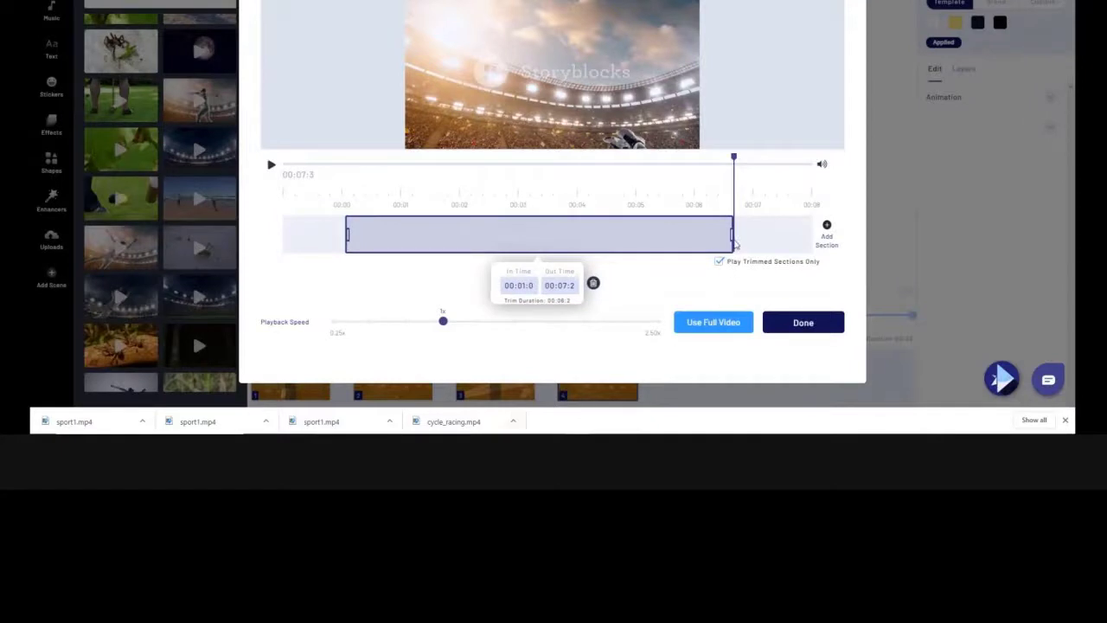
{"action": "left_click_drag", "start_coordinate": [731, 236], "coordinate": [723, 257]}
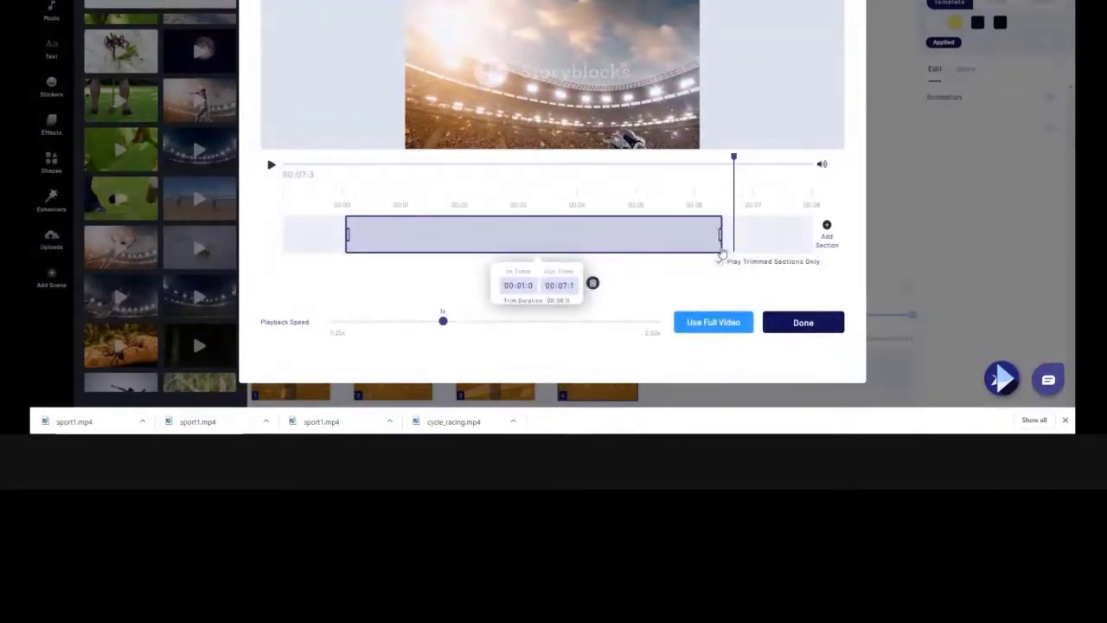
{"action": "left_click", "coordinate": [786, 325]}
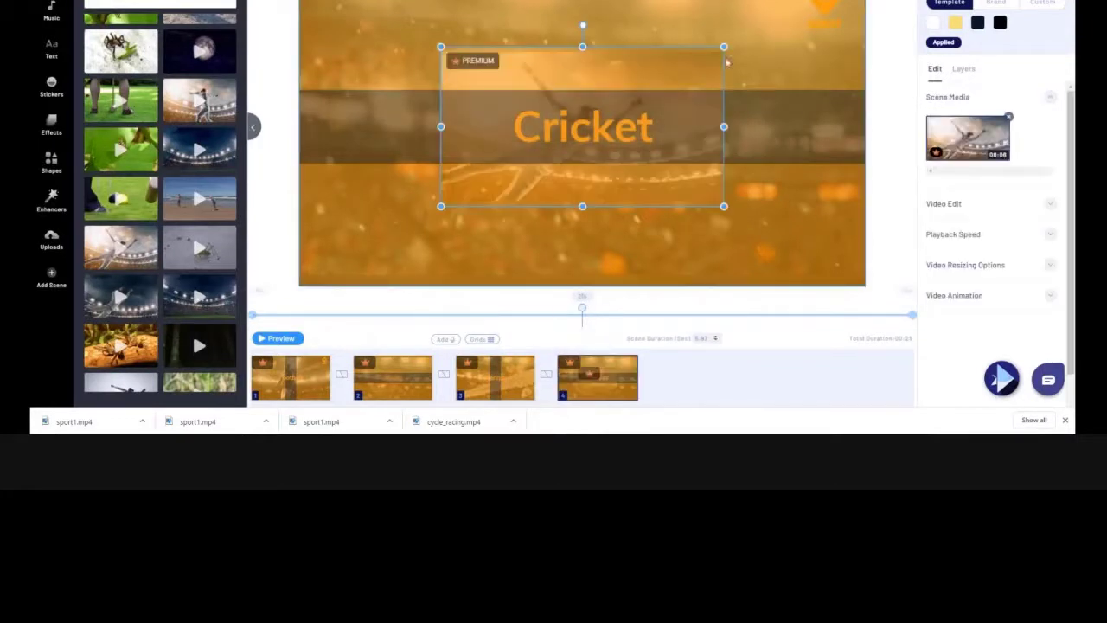
Step: Delete the old rugby background video layer from the Cricket scene
{"action": "left_click", "coordinate": [964, 70]}
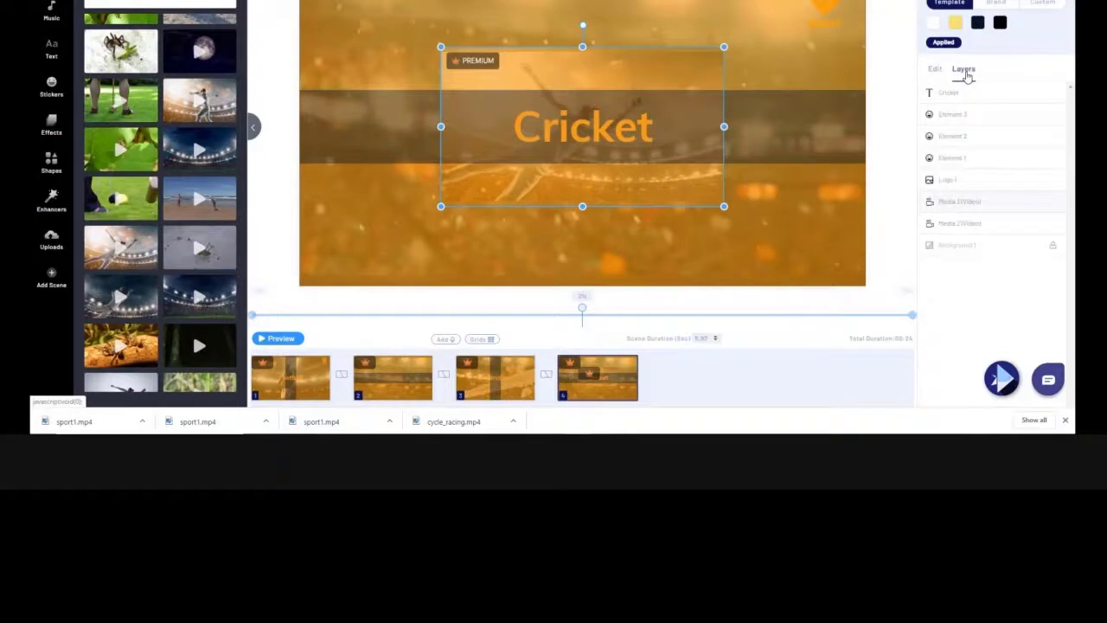
{"action": "left_click", "coordinate": [974, 226]}
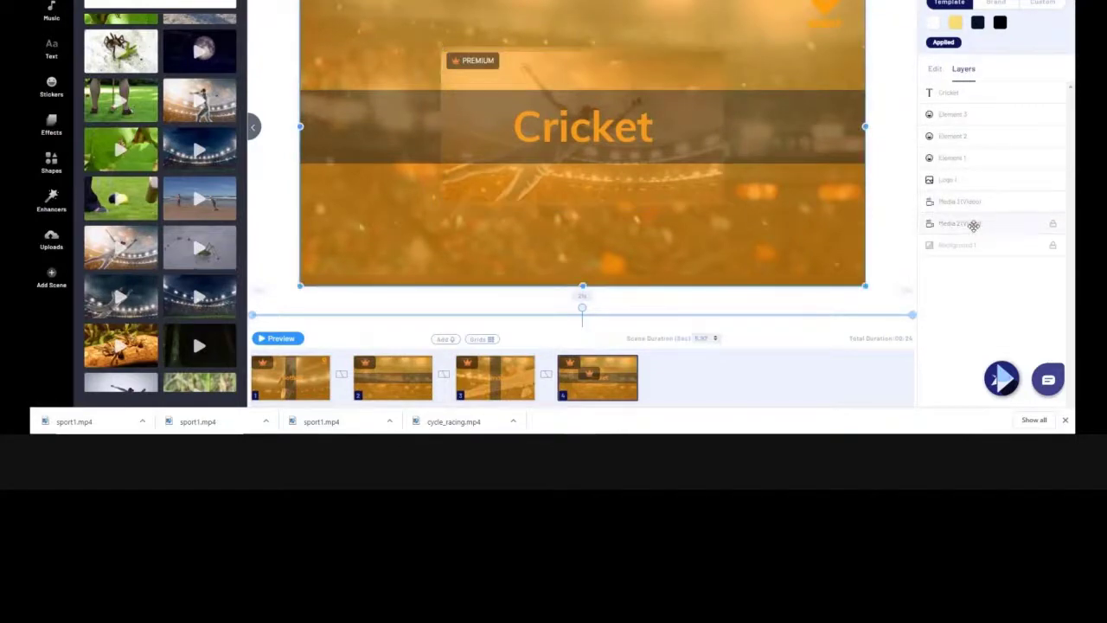
{"action": "key", "text": "Delete"}
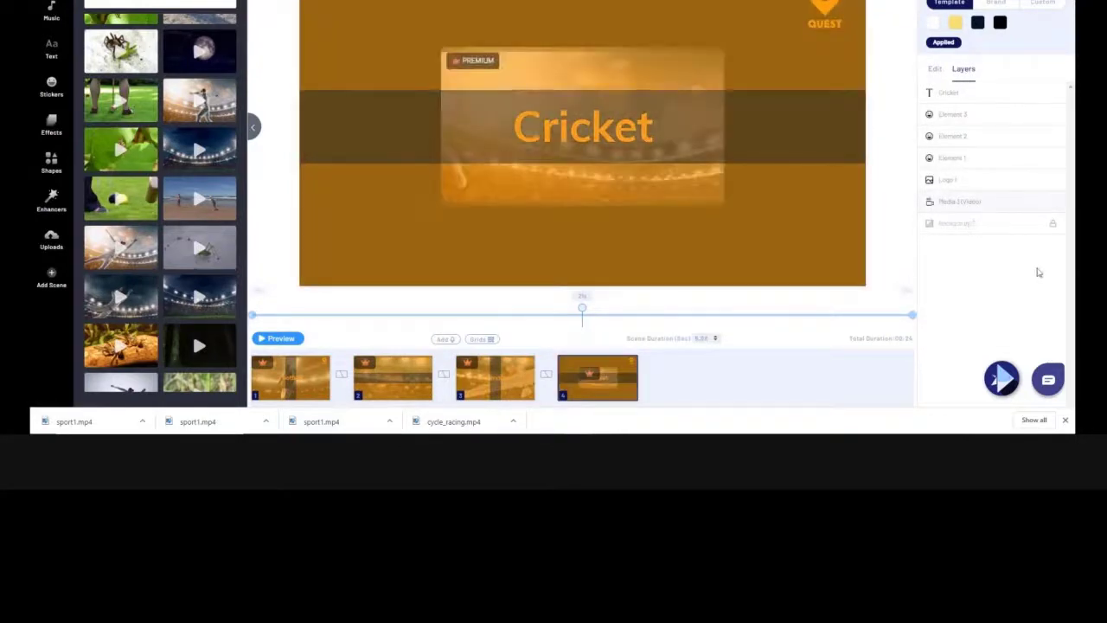
Step: Enlarge the cricket player video to fill the whole fourth scene and preview the scene
{"action": "left_click", "coordinate": [954, 200]}
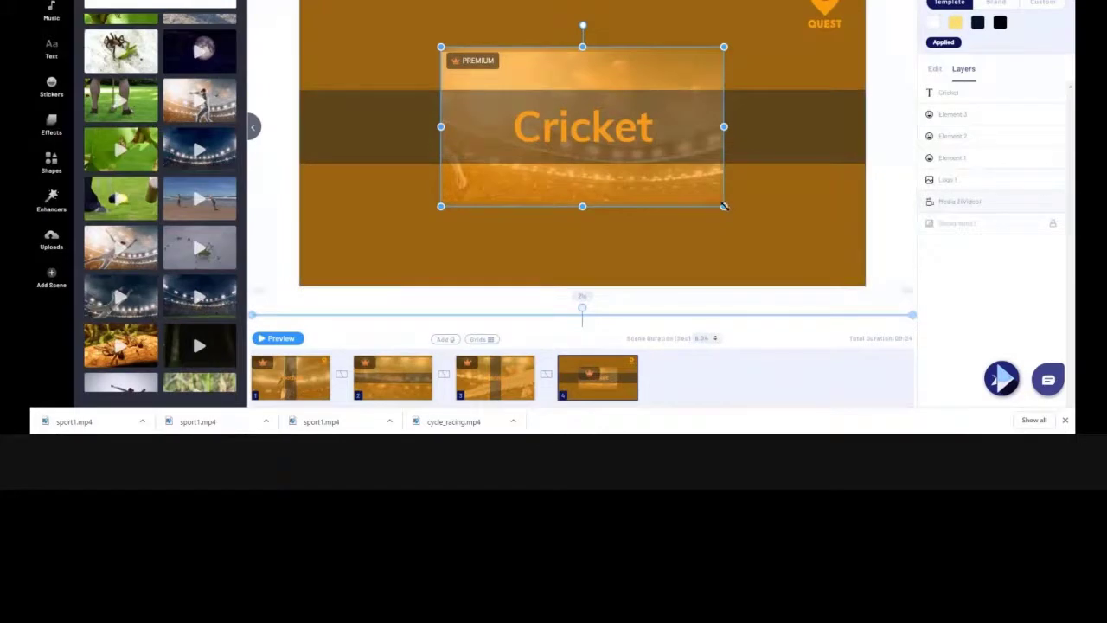
{"action": "left_click_drag", "start_coordinate": [723, 206], "coordinate": [729, 209]}
{"action": "left_click_drag", "start_coordinate": [812, 260], "coordinate": [863, 297]}
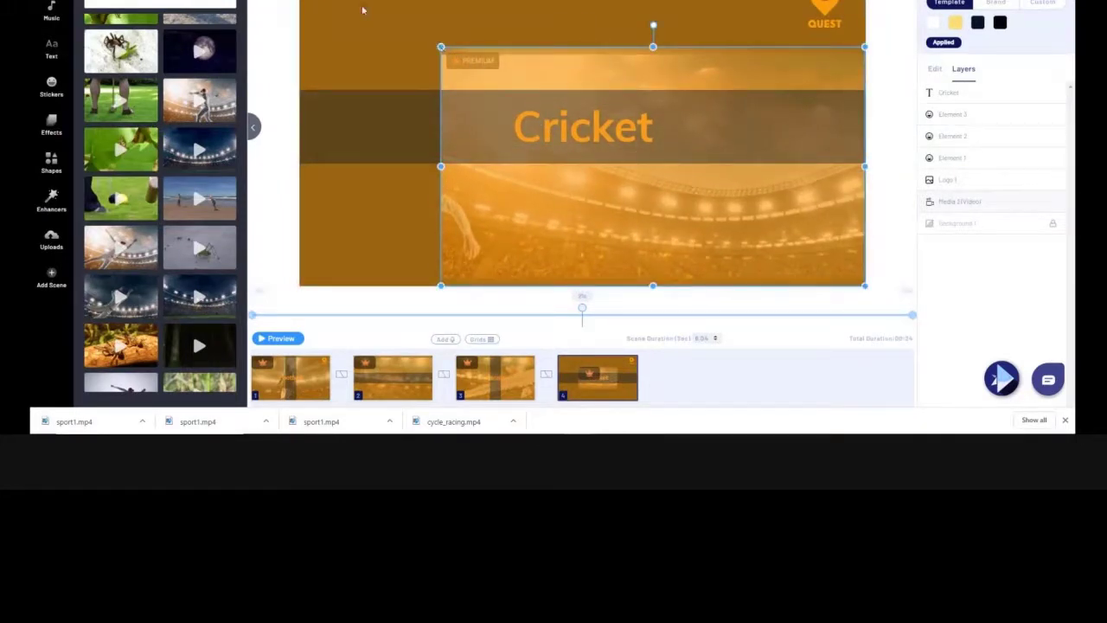
{"action": "left_click_drag", "start_coordinate": [363, 11], "coordinate": [299, 0]}
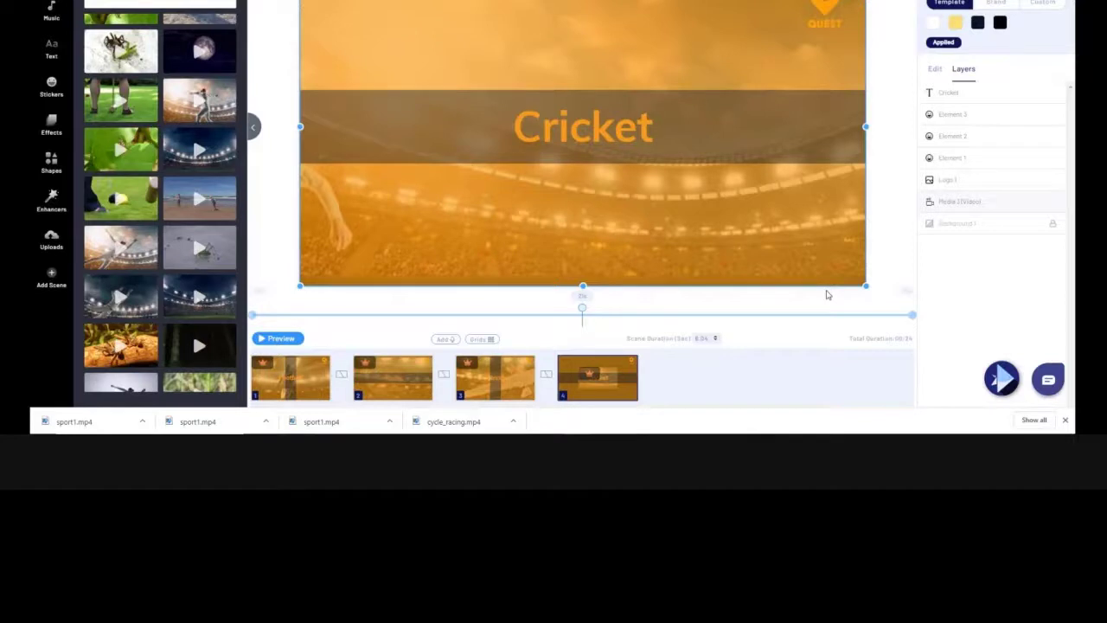
{"action": "left_click", "coordinate": [283, 343]}
Step: Duplicate the third scene, titled Tennis, and confirm the duplication
{"action": "left_click", "coordinate": [506, 392]}
{"action": "left_click", "coordinate": [508, 366]}
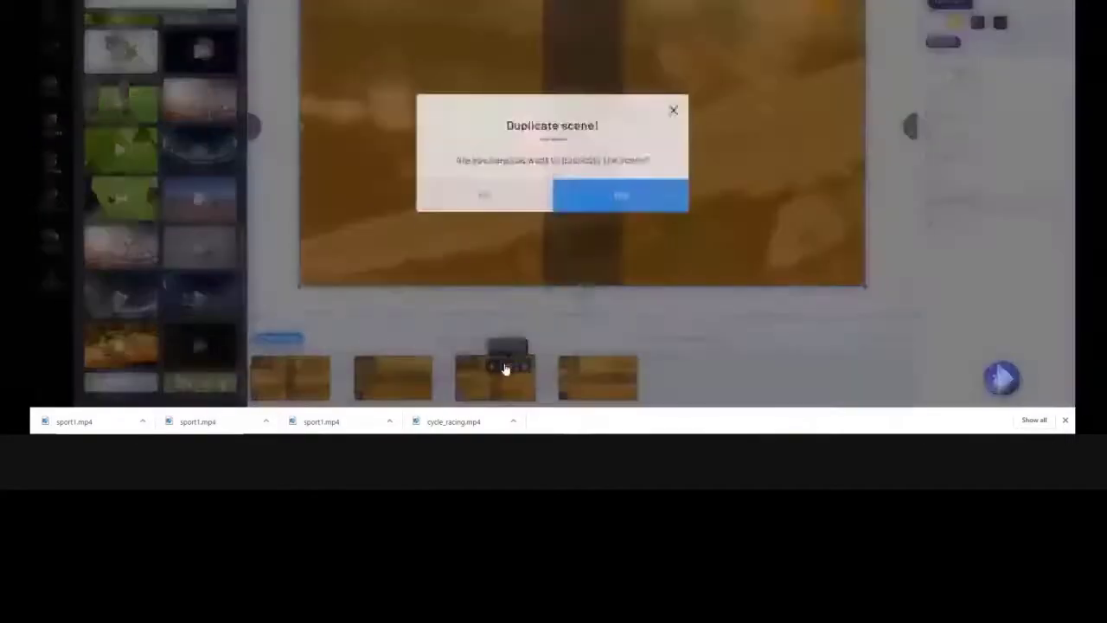
{"action": "left_click", "coordinate": [616, 221]}
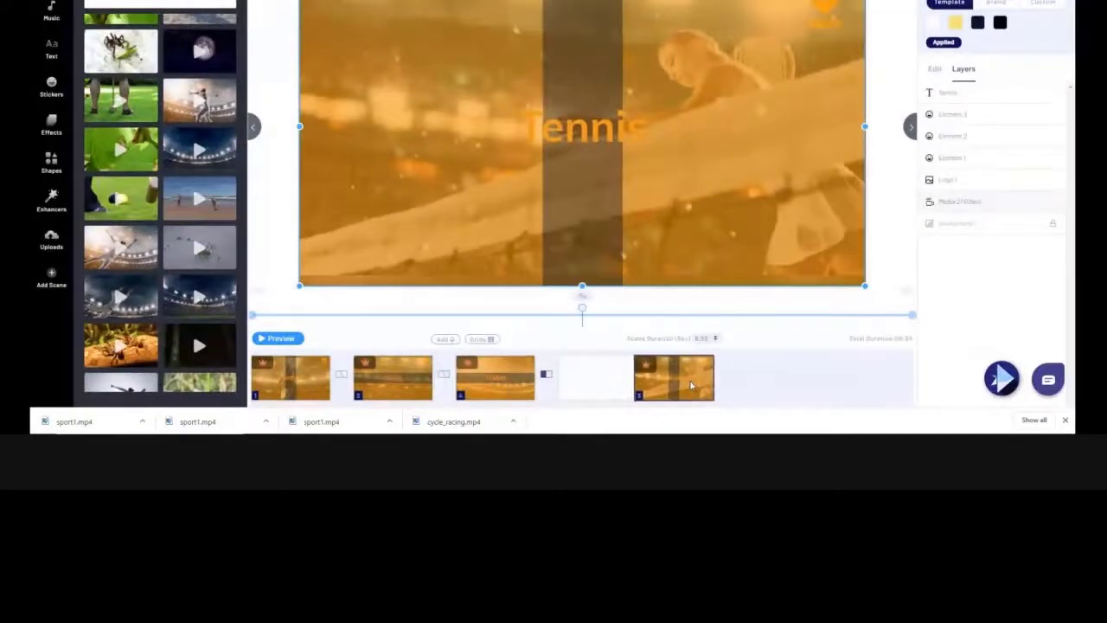
Step: Move the duplicated Tennis scene to the end of the timeline and remove the default transition between the third and fourth scenes
{"action": "left_click", "coordinate": [571, 372]}
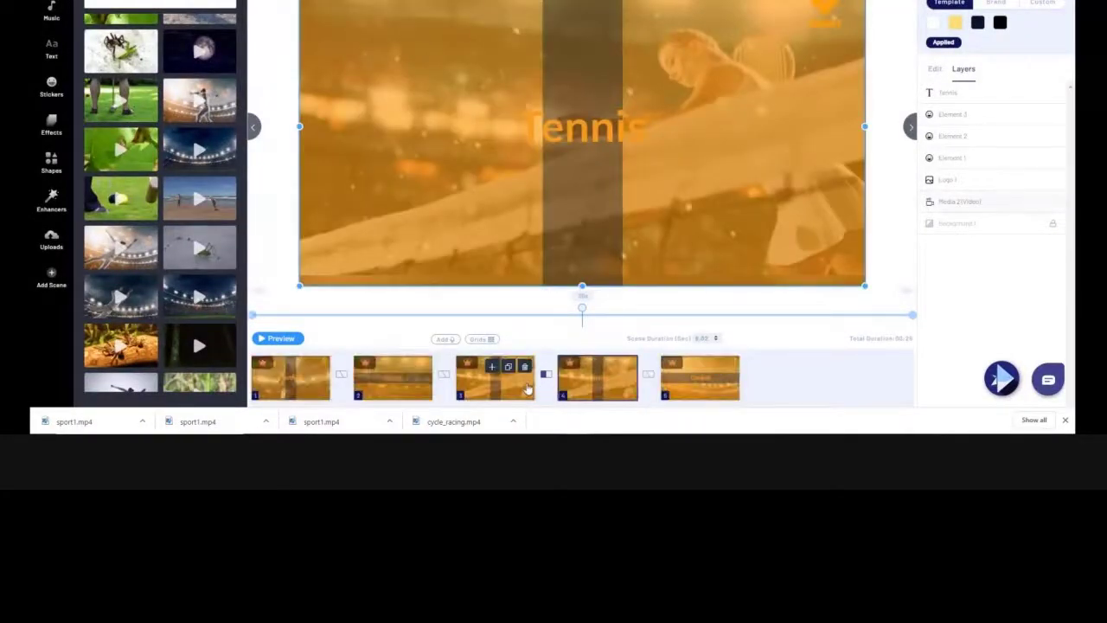
{"action": "mouse_move", "coordinate": [600, 396]}
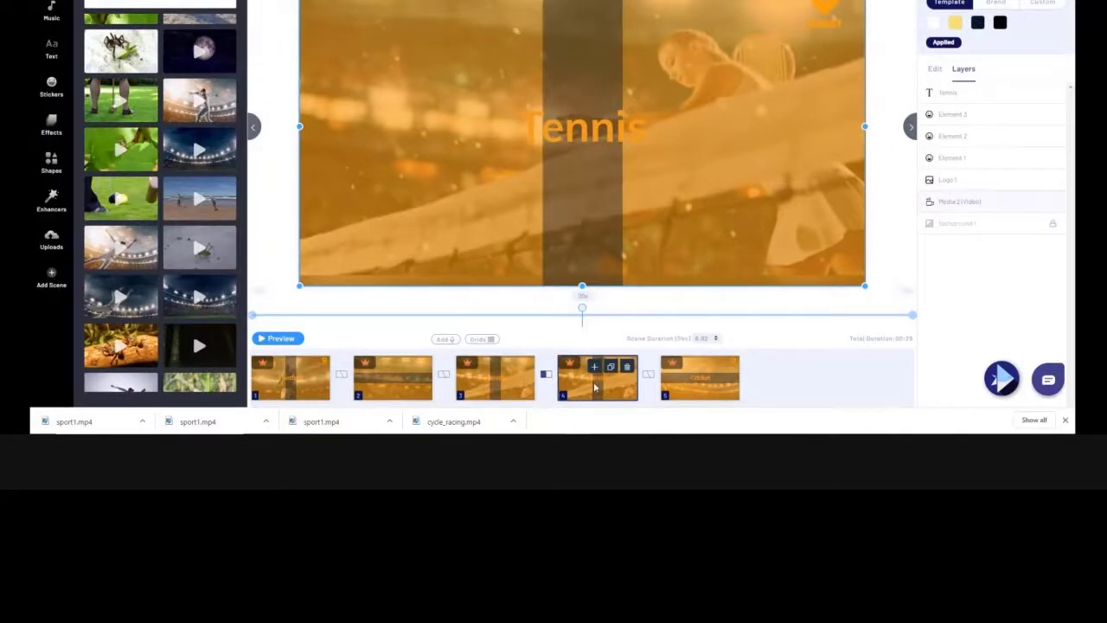
{"action": "left_click_drag", "start_coordinate": [625, 389], "coordinate": [709, 380]}
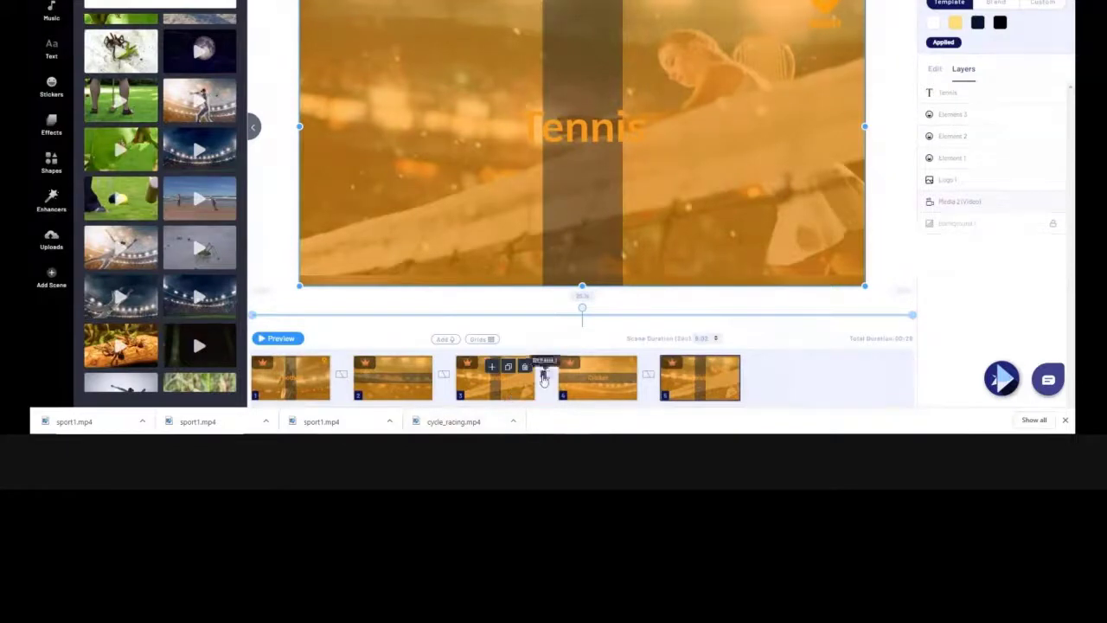
{"action": "left_click", "coordinate": [546, 374]}
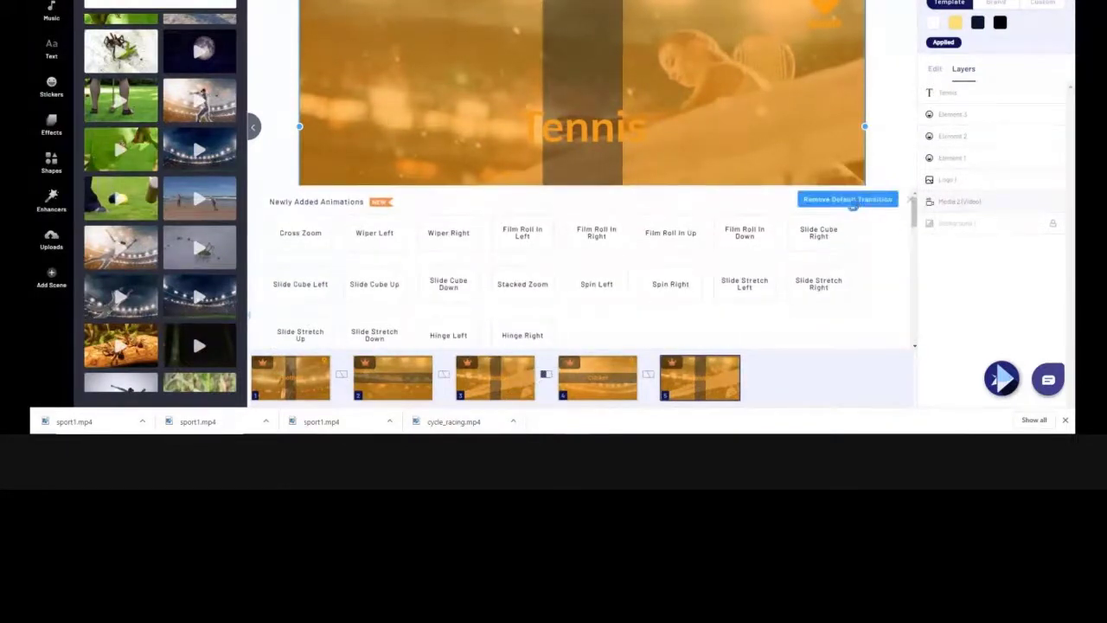
{"action": "left_click", "coordinate": [852, 200]}
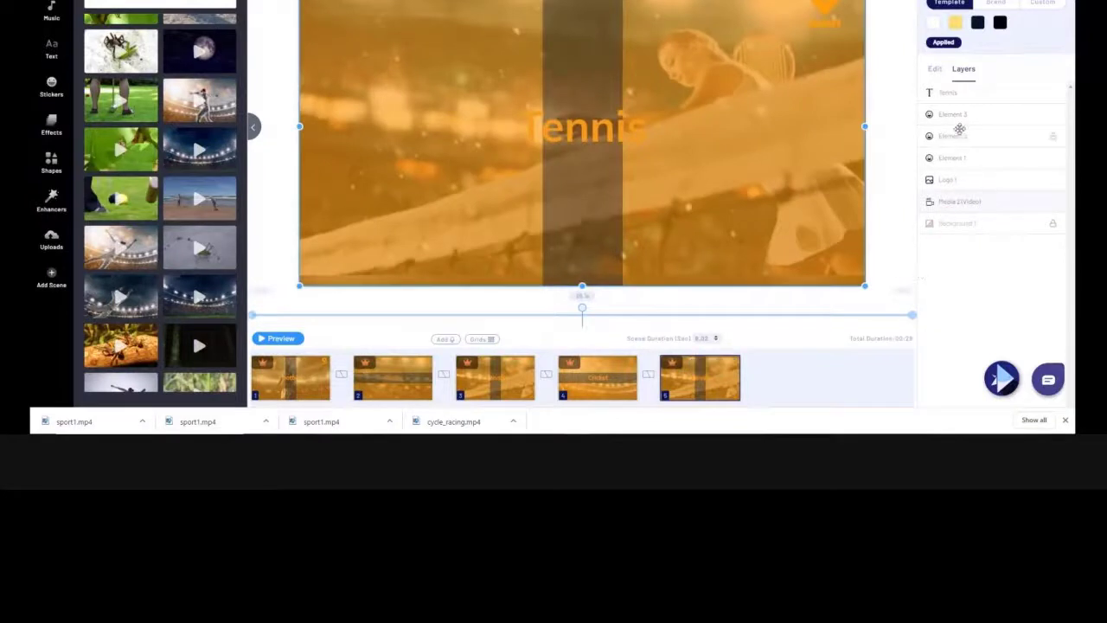
Step: Change the title text of the fifth scene to Cycling
{"action": "left_click", "coordinate": [955, 98]}
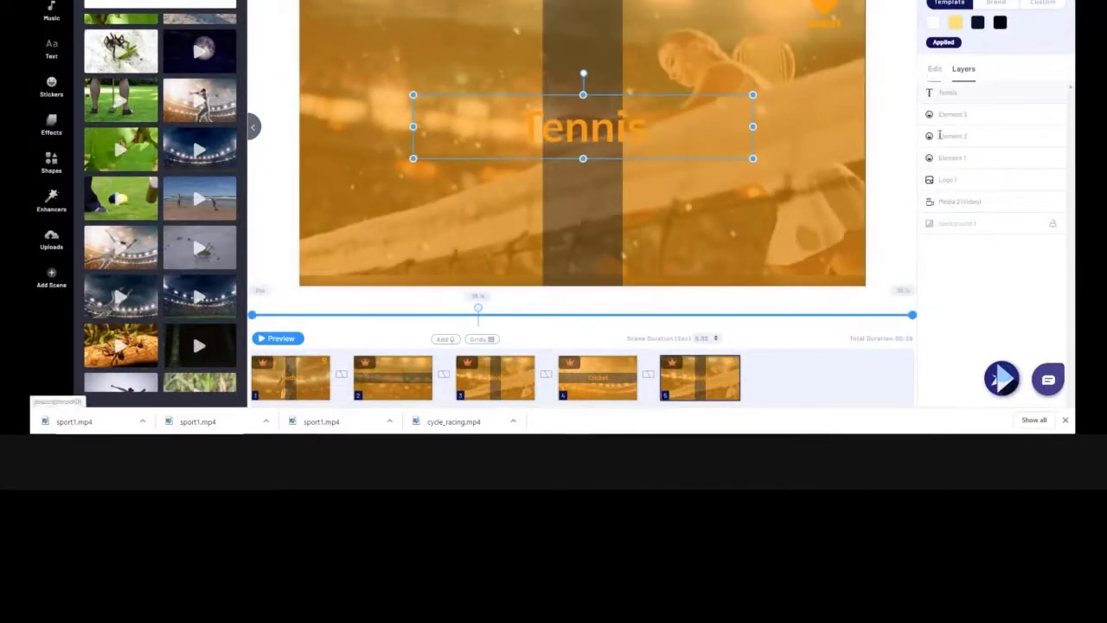
{"action": "left_click_drag", "start_coordinate": [960, 135], "coordinate": [920, 134]}
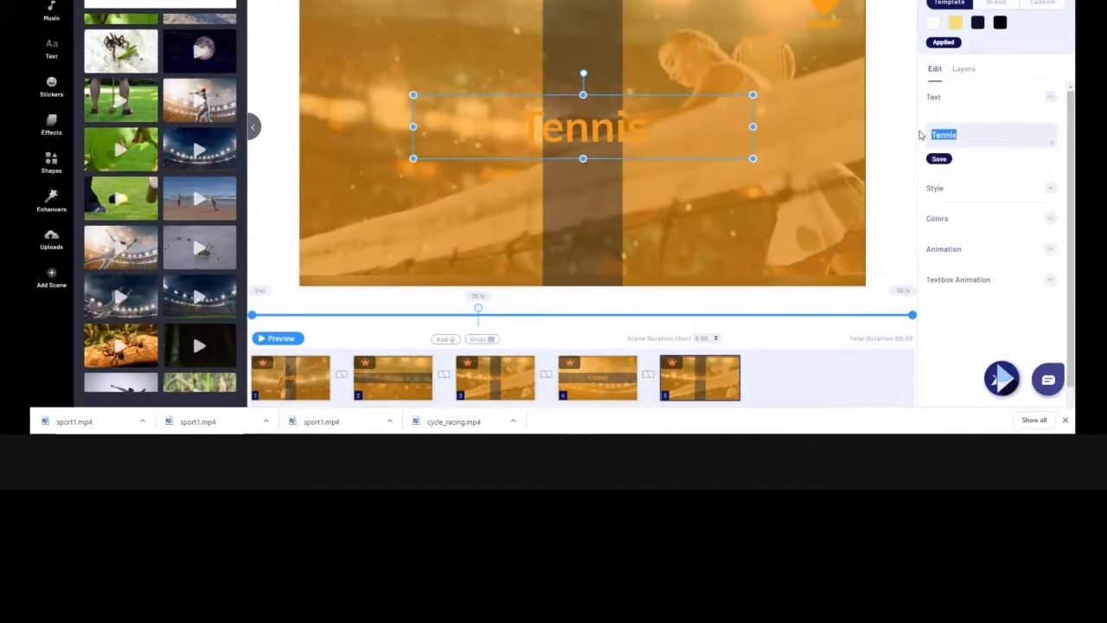
{"action": "type", "text": "Cycling"}
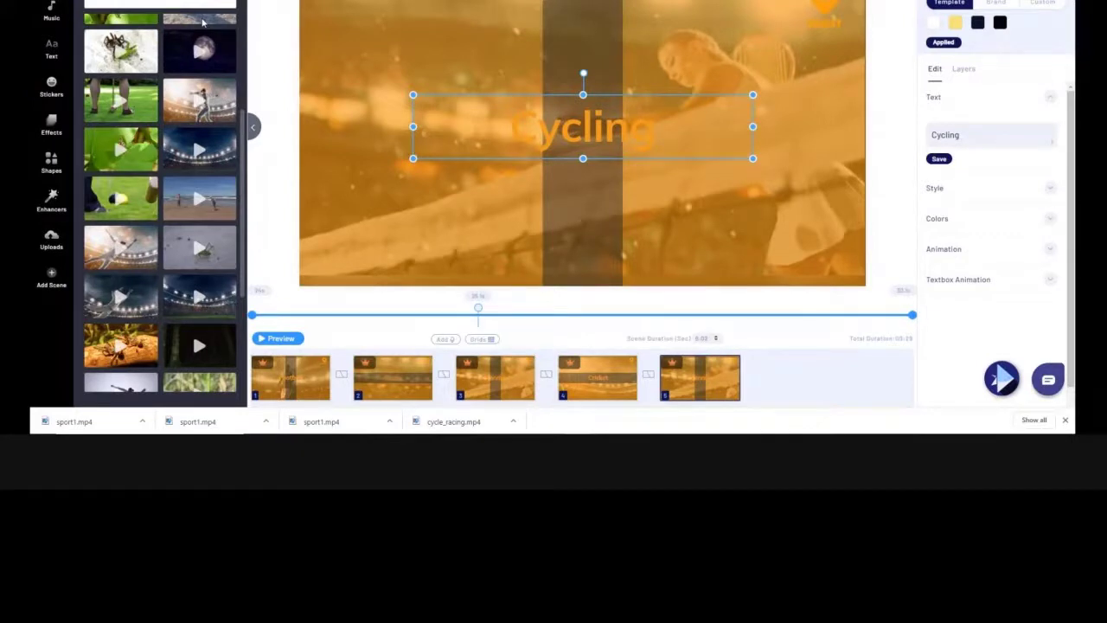
Step: Add the uploaded cycle race video to the Cycling scene and turn off its looping and audio
{"action": "left_click", "coordinate": [52, 247]}
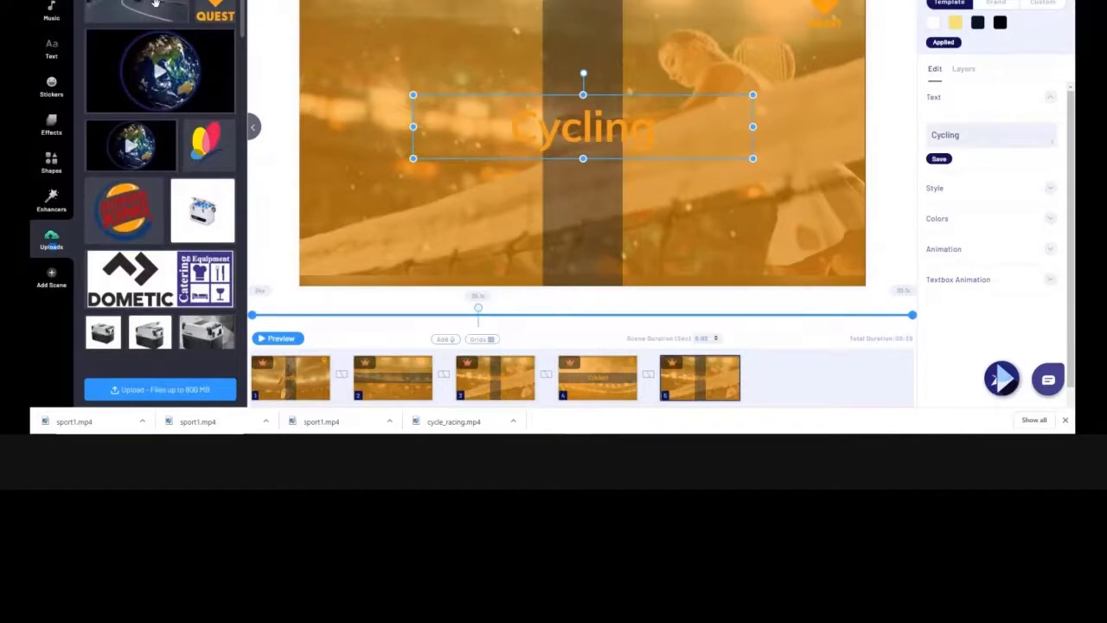
{"action": "left_click_drag", "start_coordinate": [160, 5], "coordinate": [425, 214]}
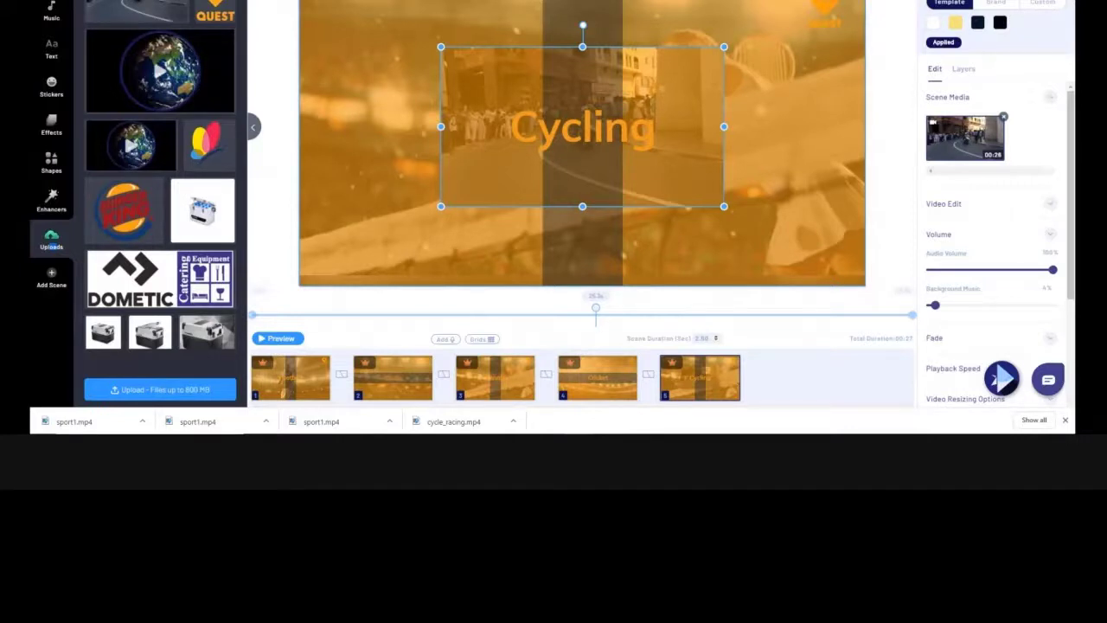
{"action": "left_click", "coordinate": [943, 204]}
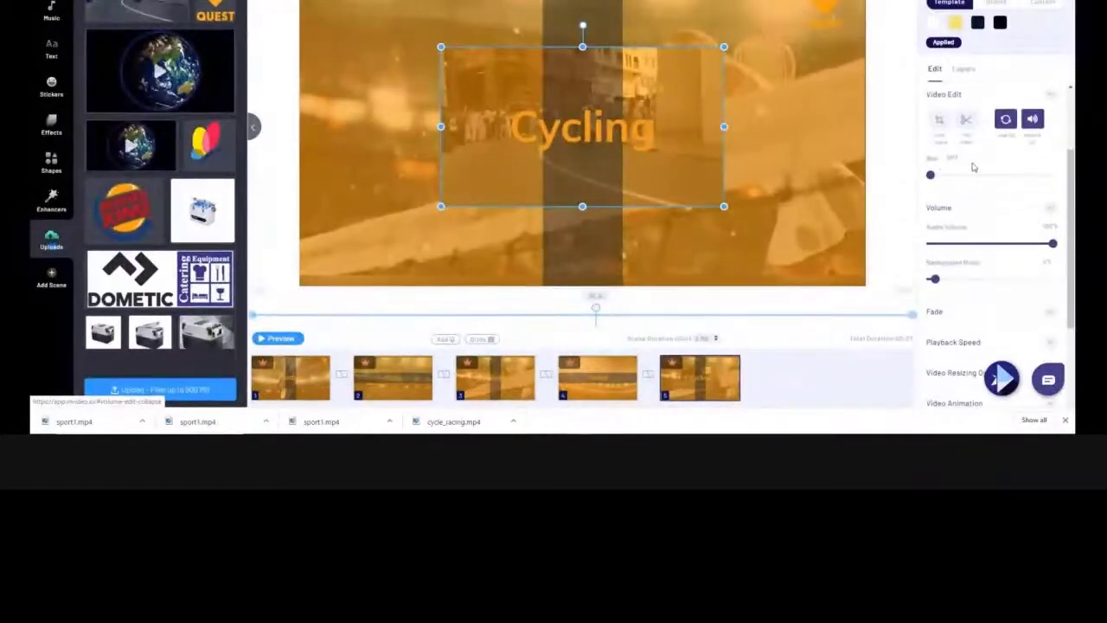
{"action": "left_click", "coordinate": [1032, 119]}
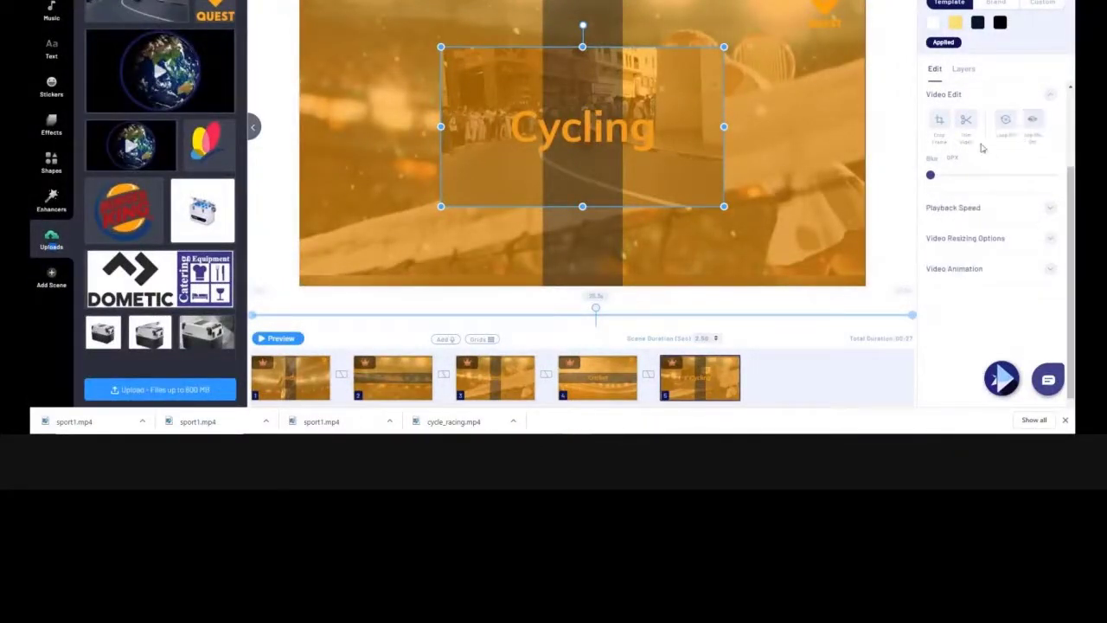
Step: Trim the cycle race video to run from 00:01:3 to 00:07:2 and apply the trim
{"action": "left_click", "coordinate": [966, 120]}
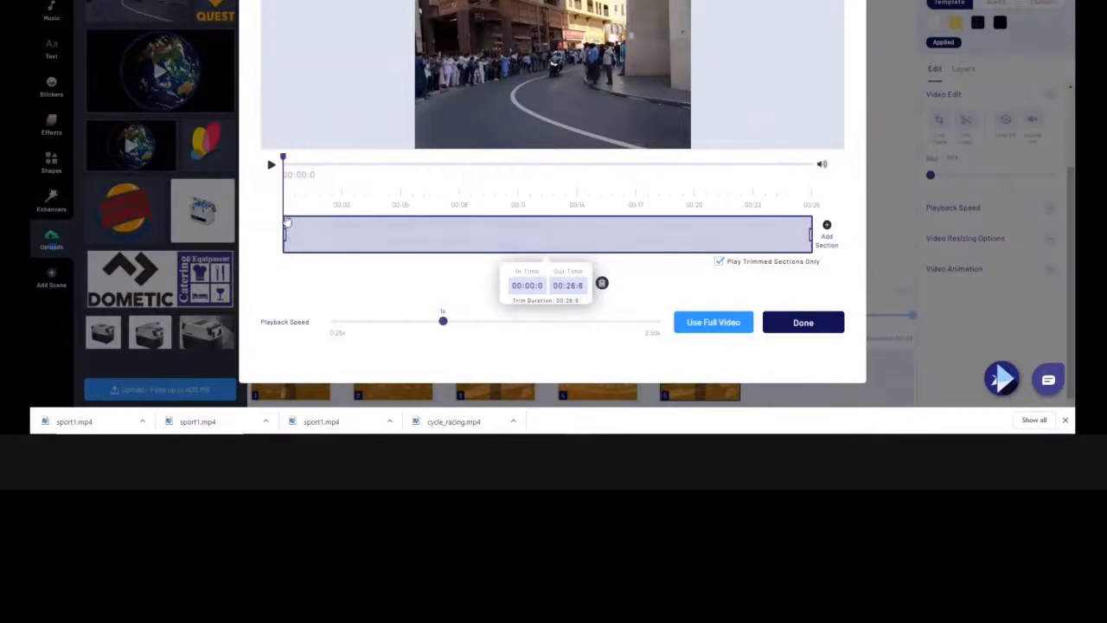
{"action": "left_click", "coordinate": [271, 164]}
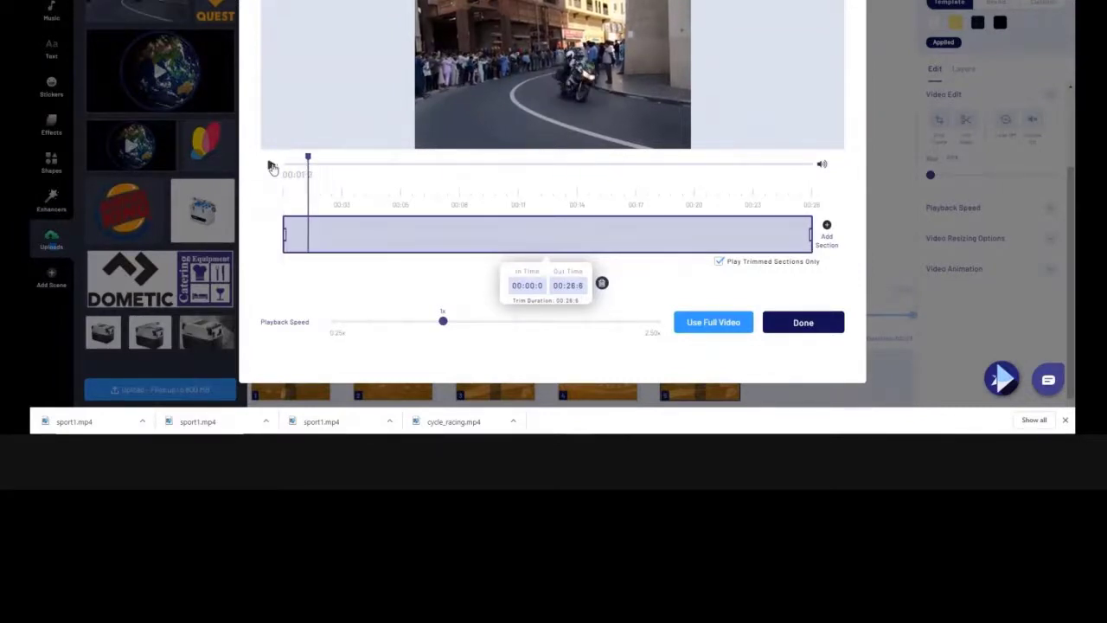
{"action": "left_click", "coordinate": [272, 165]}
{"action": "left_click_drag", "start_coordinate": [283, 235], "coordinate": [309, 237]}
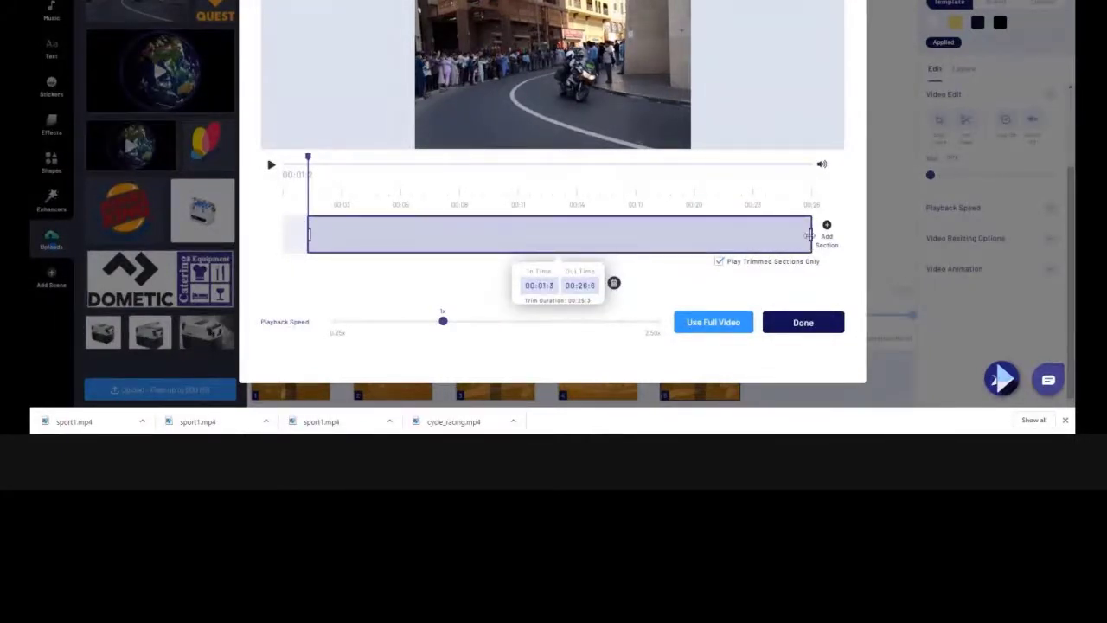
{"action": "left_click_drag", "start_coordinate": [810, 235], "coordinate": [427, 250]}
{"action": "mouse_move", "coordinate": [430, 250]}
{"action": "left_mouse_down"}
{"action": "mouse_move", "coordinate": [424, 258]}
{"action": "mouse_move", "coordinate": [427, 238]}
{"action": "left_mouse_up"}
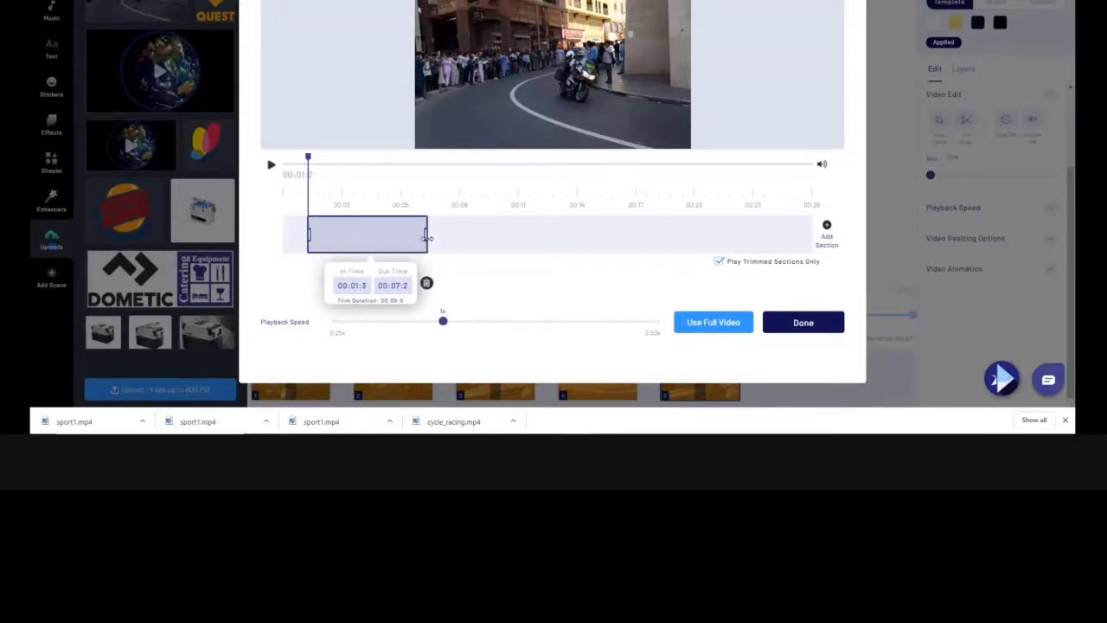
{"action": "left_click", "coordinate": [793, 327]}
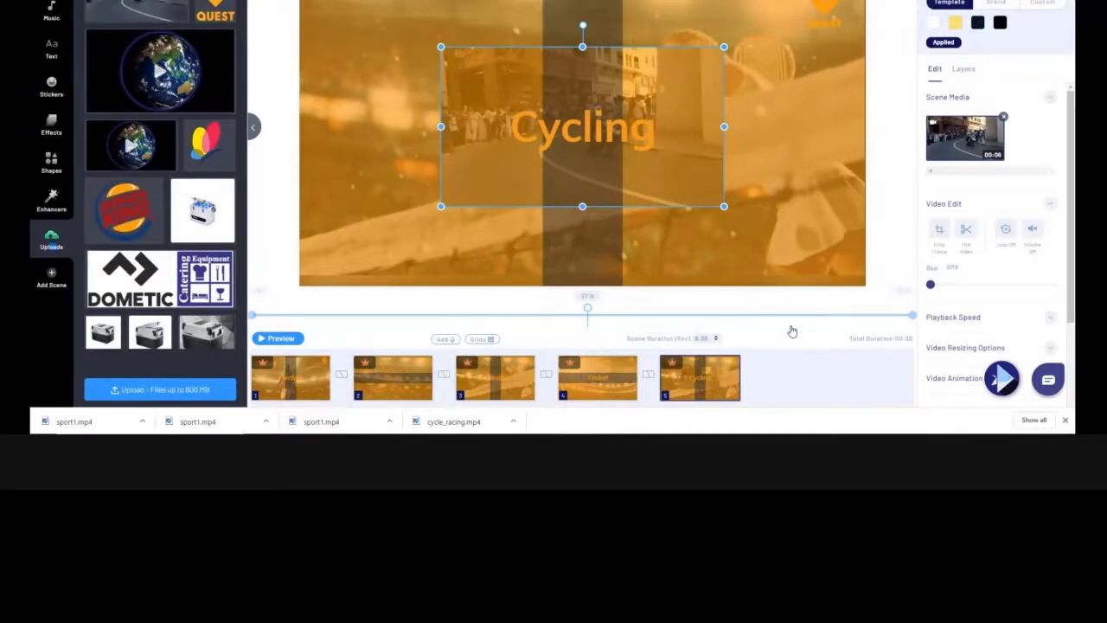
Step: Duplicate the fourth scene, titled Cricket, and confirm the duplication
{"action": "left_click", "coordinate": [576, 374]}
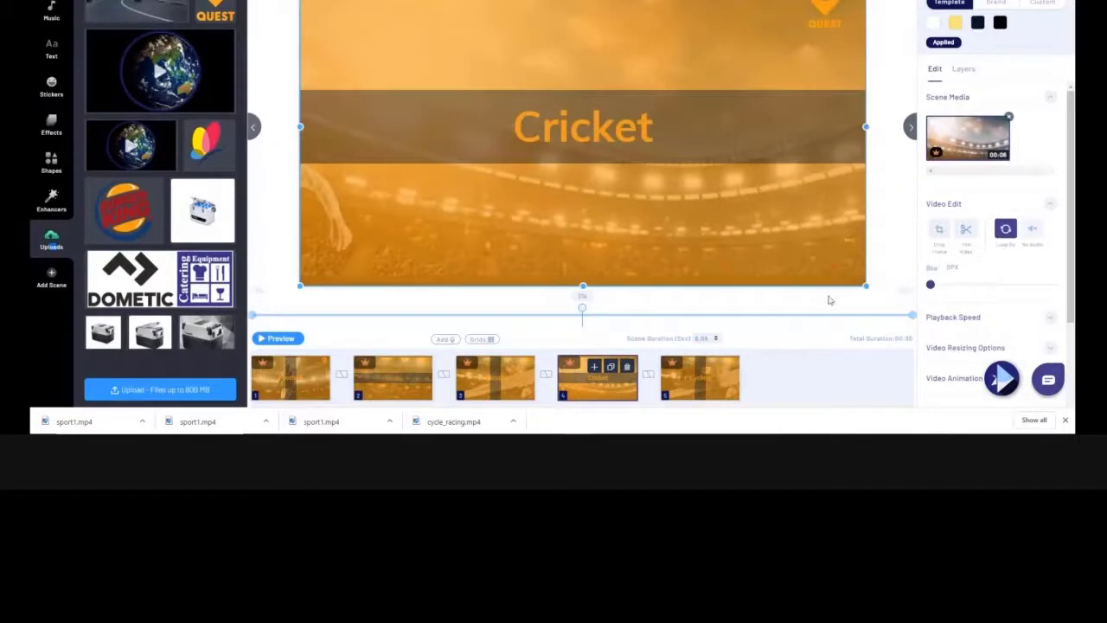
{"action": "left_click", "coordinate": [611, 367]}
{"action": "left_click", "coordinate": [621, 210]}
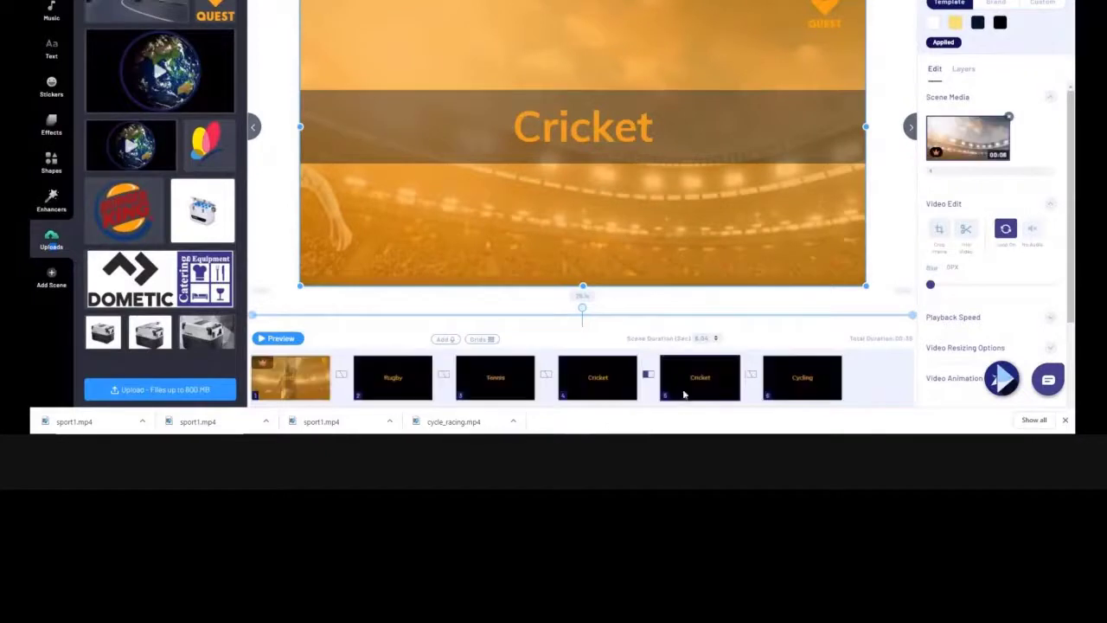
Step: Move the duplicated Cricket scene to the end of the timeline and remove the default transition after the fourth scene
{"action": "mouse_move", "coordinate": [689, 387]}
{"action": "left_click_drag", "start_coordinate": [689, 386], "coordinate": [913, 380]}
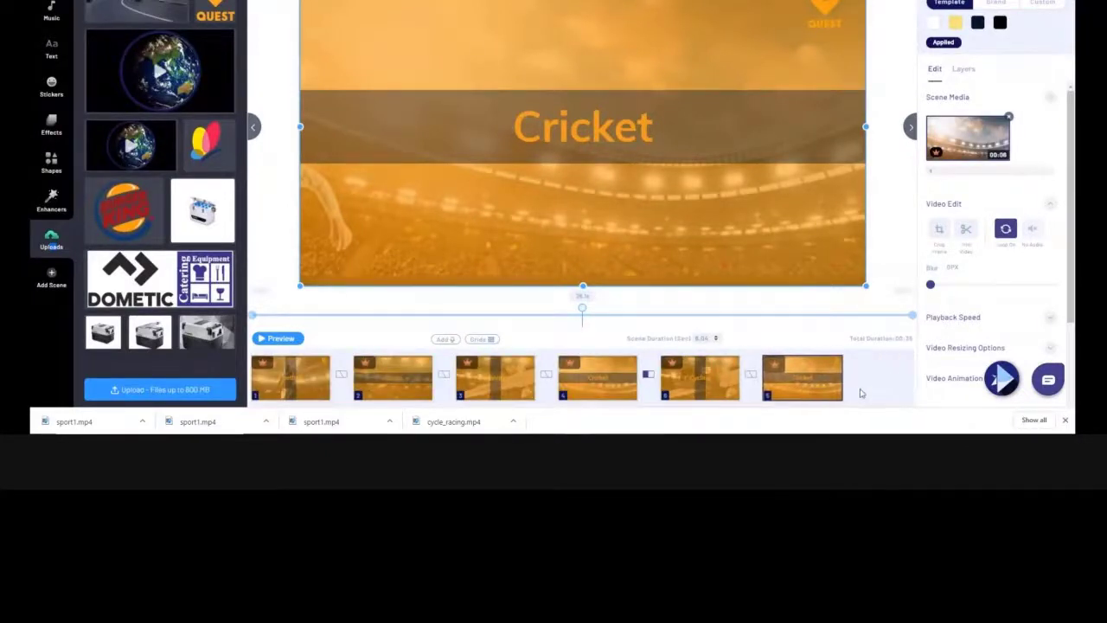
{"action": "mouse_move", "coordinate": [809, 395]}
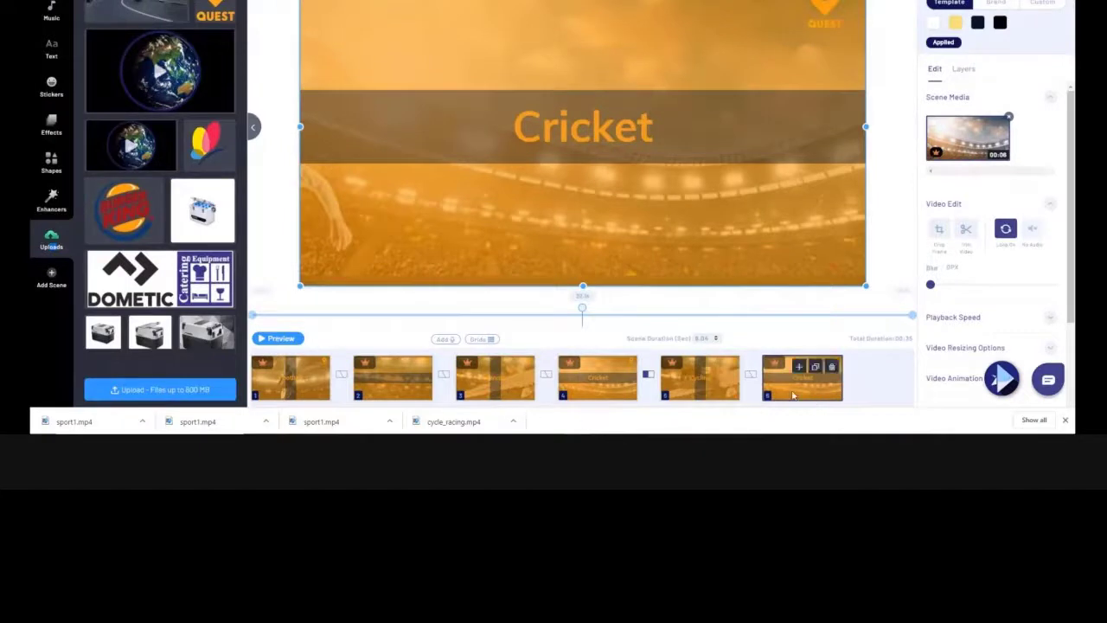
{"action": "left_click", "coordinate": [648, 374]}
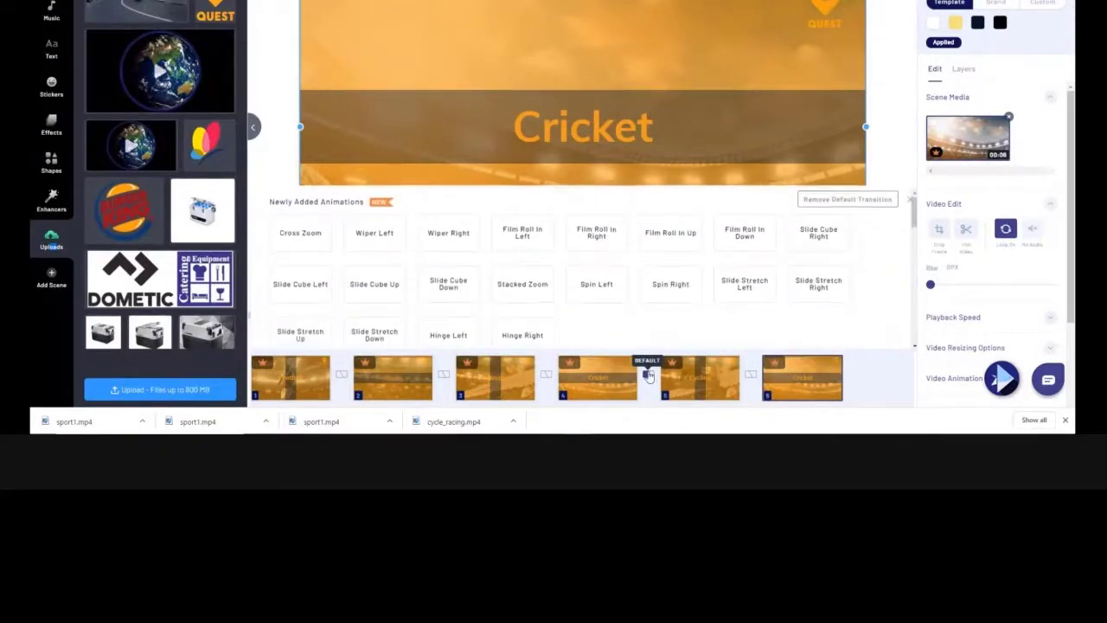
{"action": "left_click", "coordinate": [839, 200]}
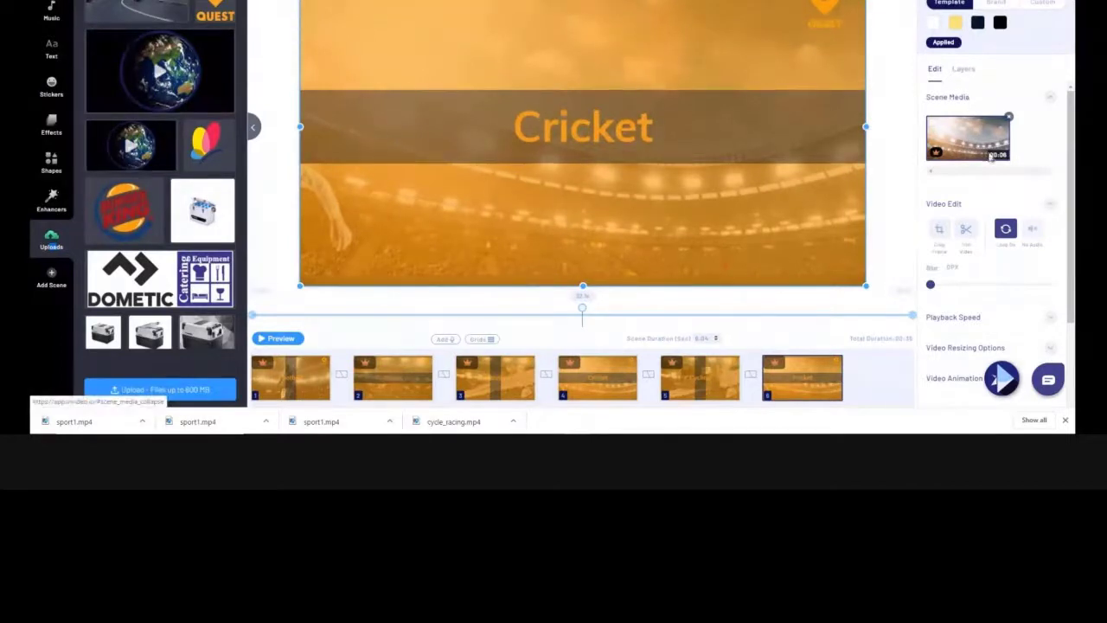
Step: Change the title text of the sixth scene to Motor Sports
{"action": "left_click", "coordinate": [962, 69]}
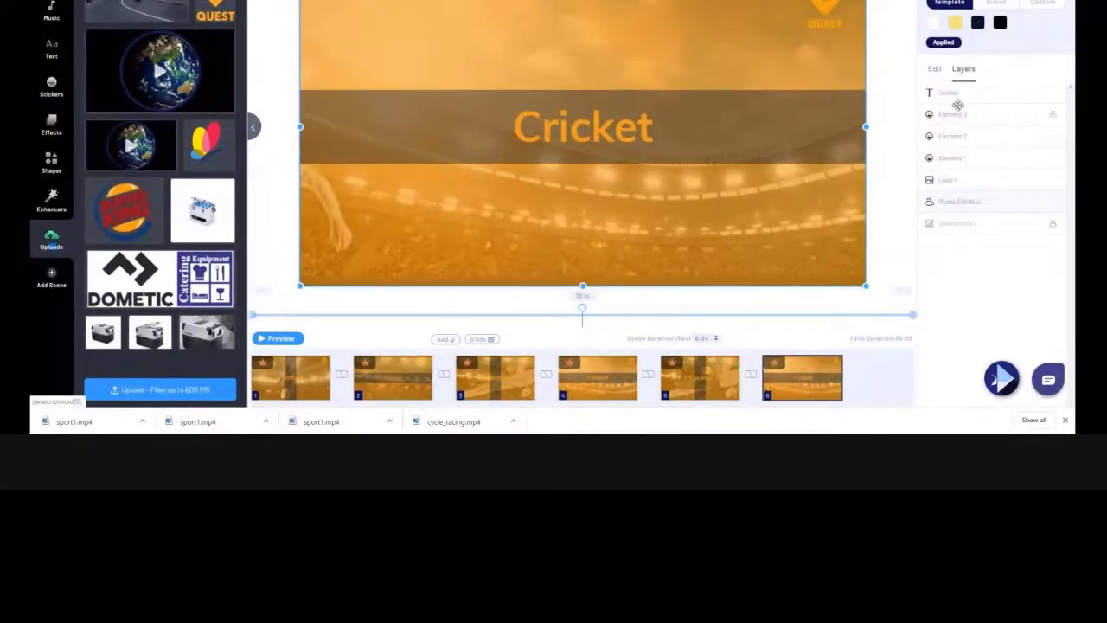
{"action": "left_click", "coordinate": [956, 91]}
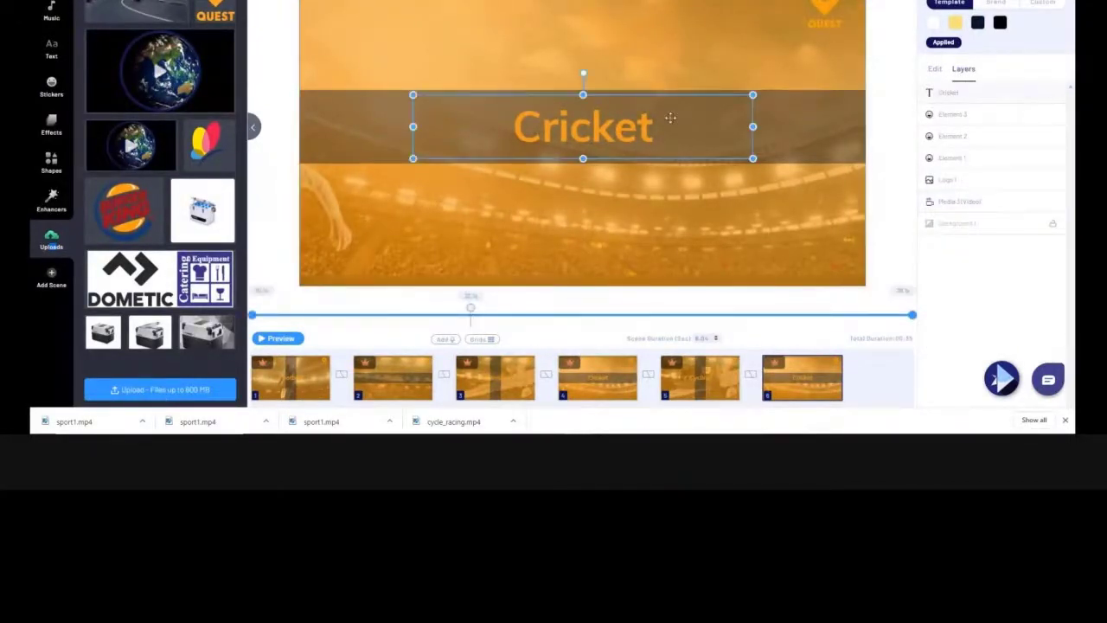
{"action": "left_click", "coordinate": [952, 93]}
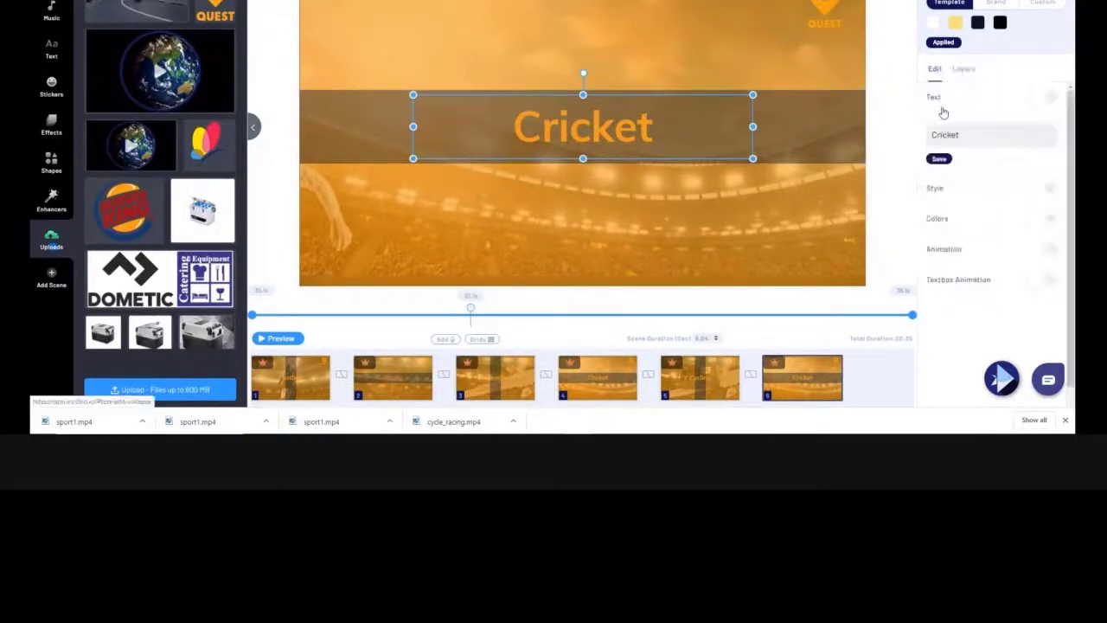
{"action": "double_click", "coordinate": [928, 134]}
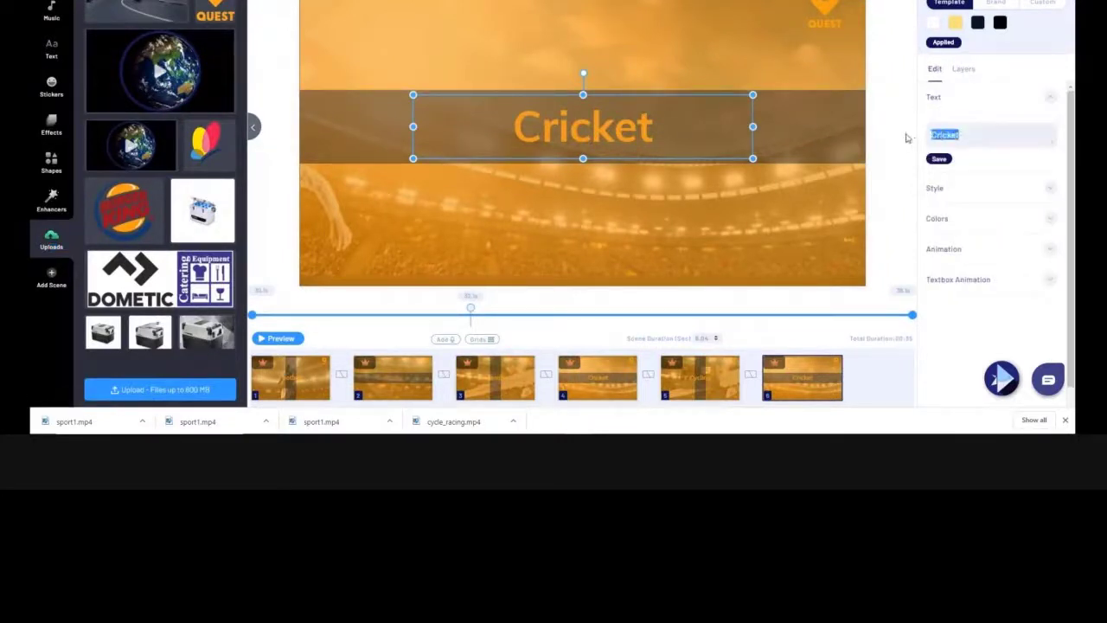
{"action": "type", "text": "Motor Sports"}
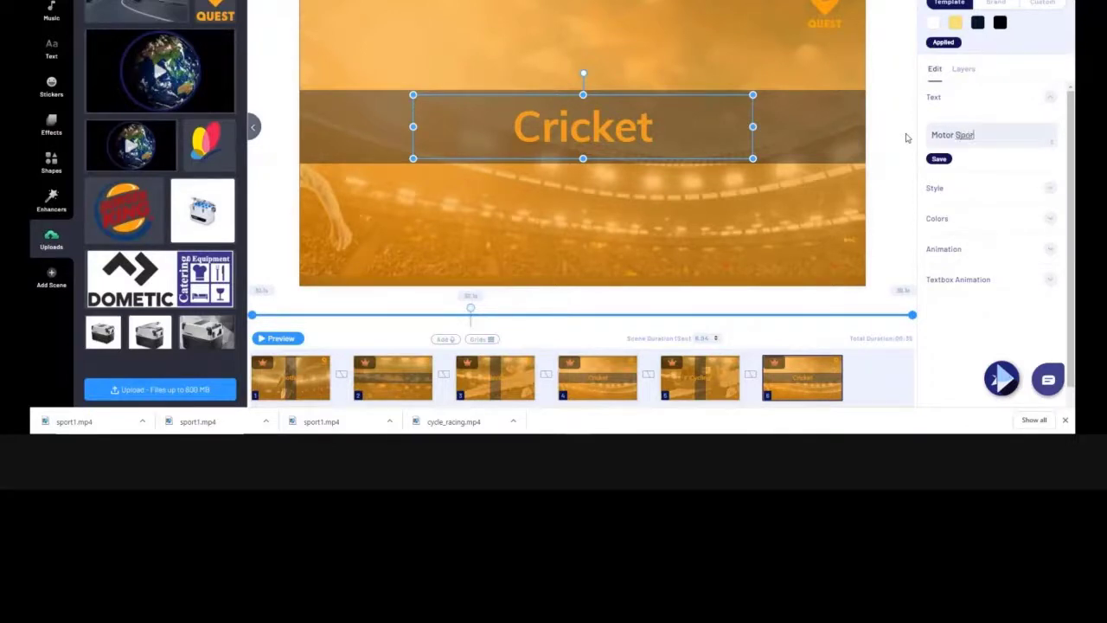
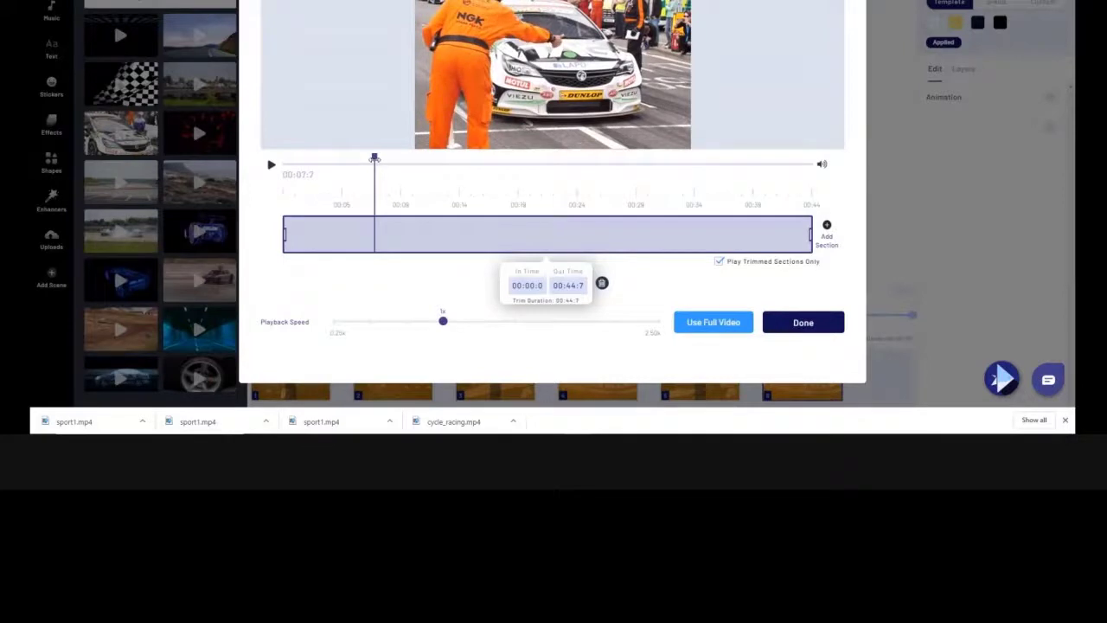
Step: Add the racing car clip to the Motor Sports scene, trimmed from 00:10:0 to 00:25:0 at 2.5x playback speed
{"action": "left_click_drag", "start_coordinate": [374, 158], "coordinate": [401, 173]}
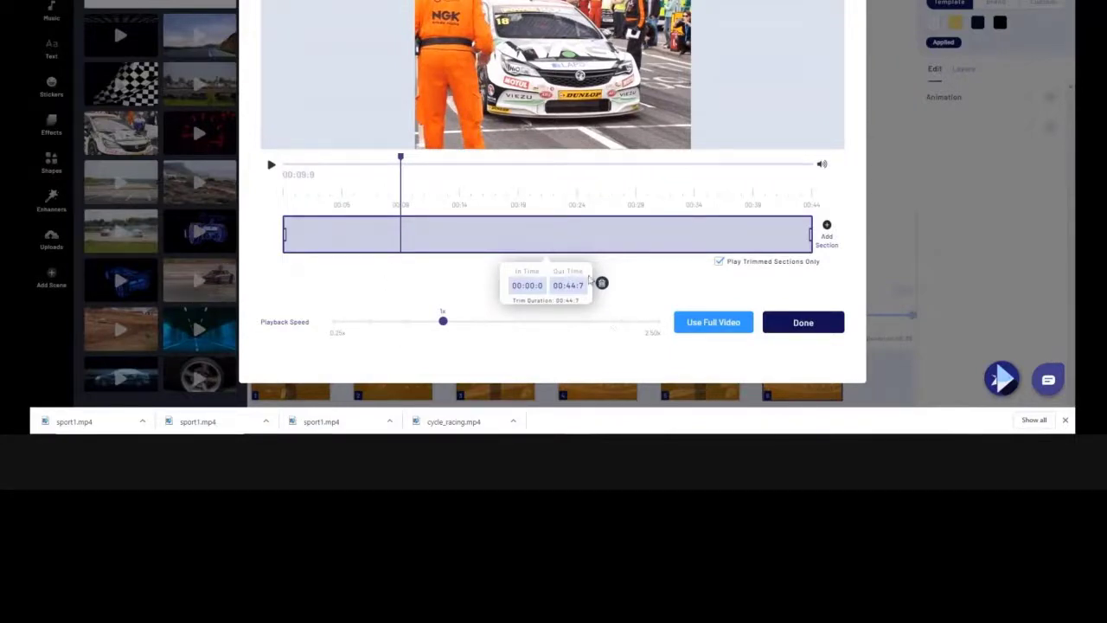
{"action": "left_click_drag", "start_coordinate": [287, 241], "coordinate": [402, 236]}
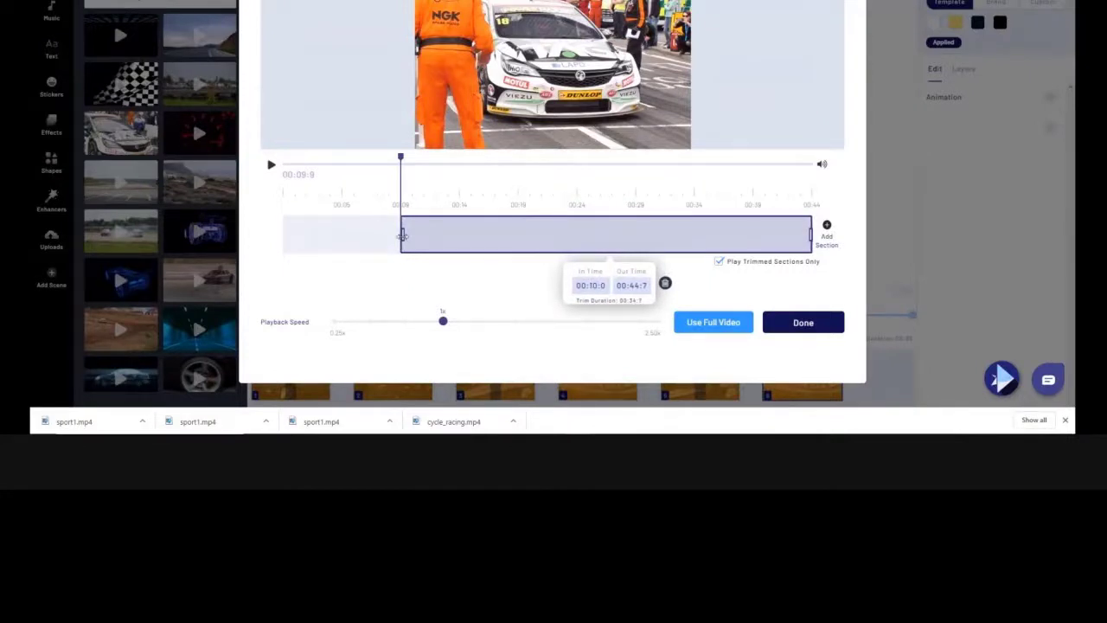
{"action": "left_click", "coordinate": [658, 324]}
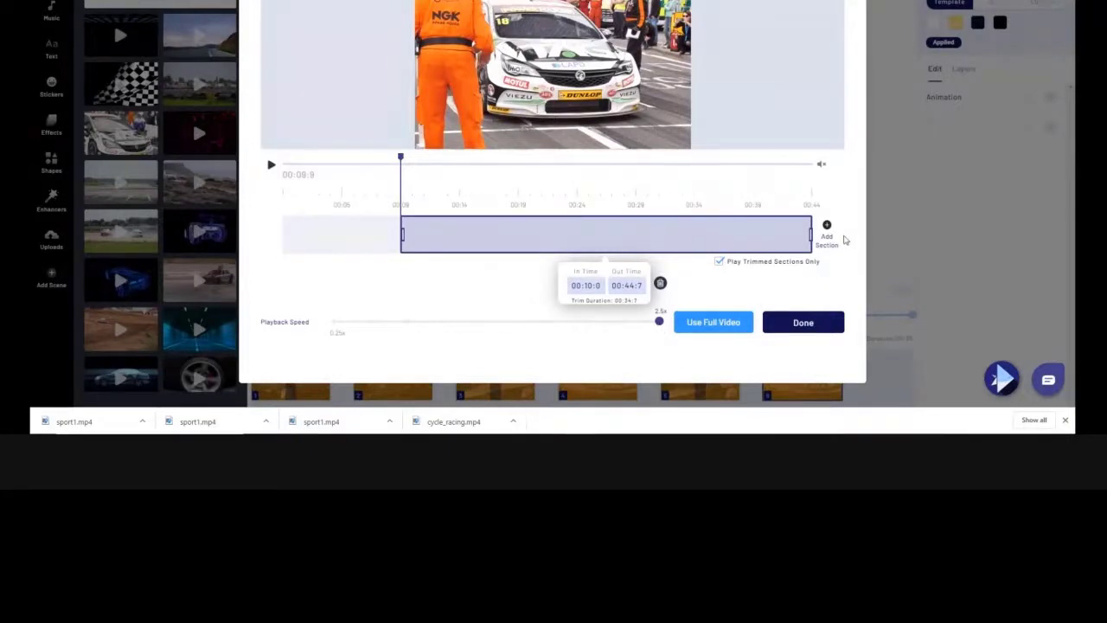
{"action": "left_click_drag", "start_coordinate": [812, 235], "coordinate": [580, 235]}
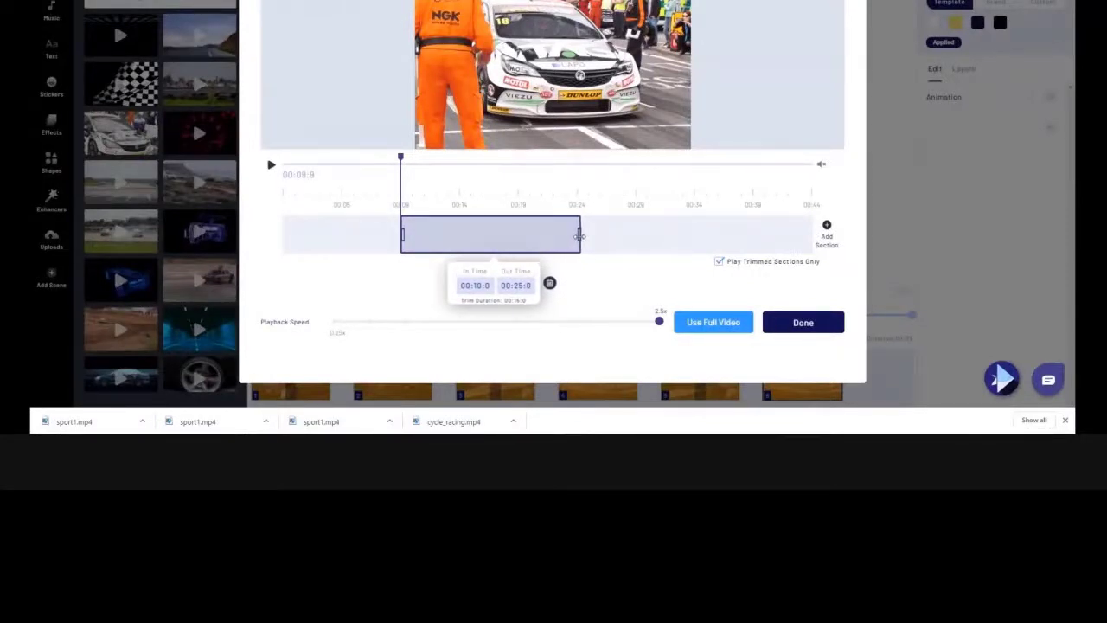
{"action": "left_click", "coordinate": [820, 326]}
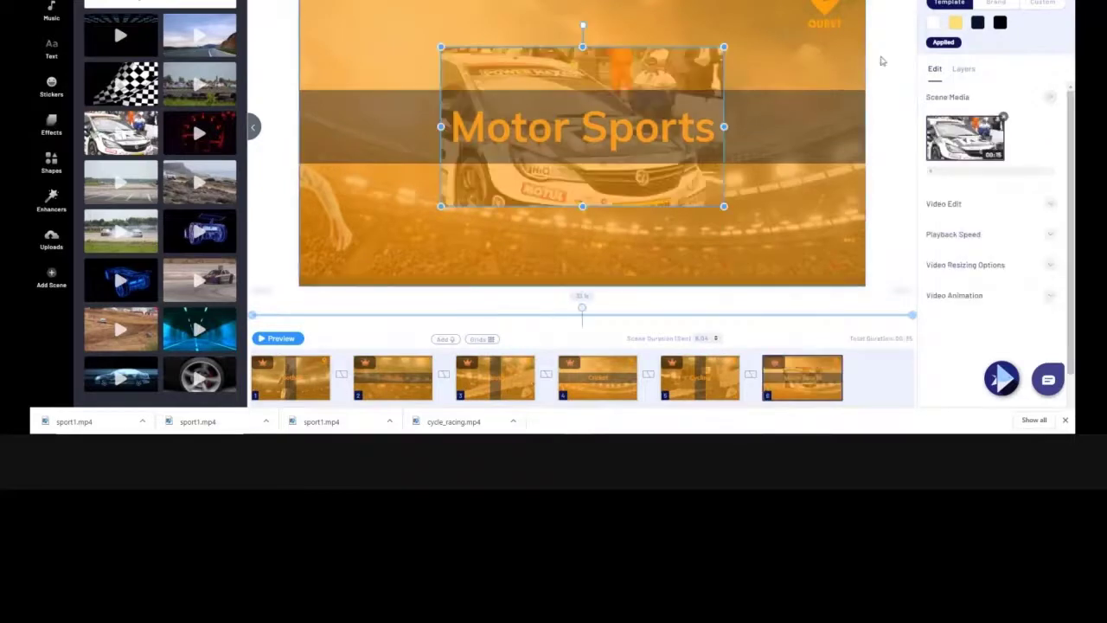
Step: Delete the full-frame stadium video layer behind the racing car clip in the Motor Sports scene
{"action": "left_click", "coordinate": [964, 69]}
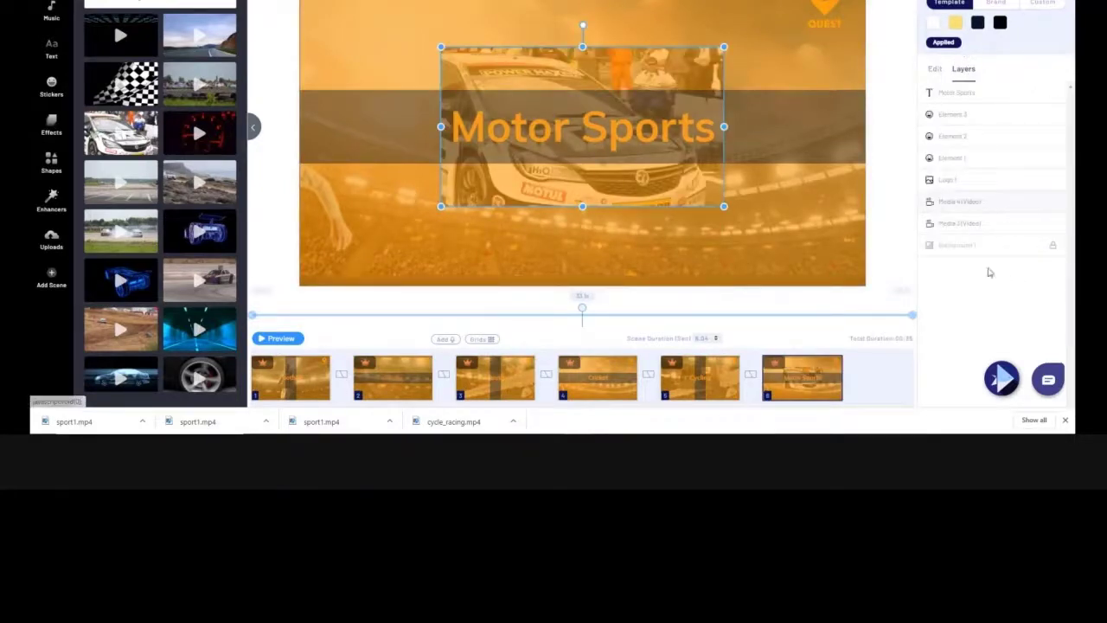
{"action": "left_click", "coordinate": [959, 223]}
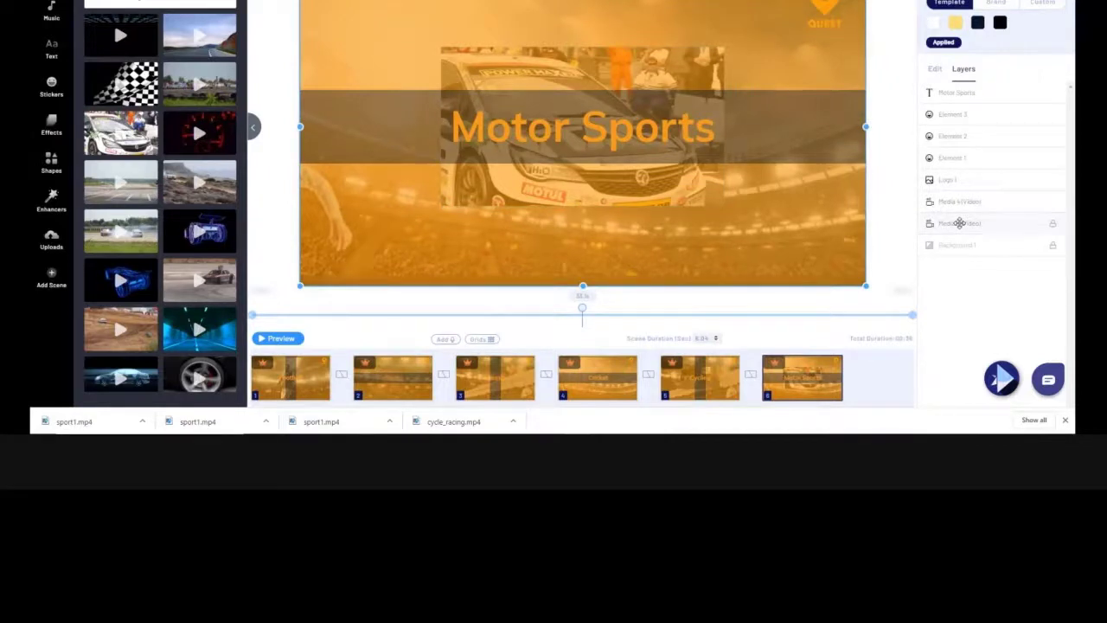
{"action": "key", "text": "Delete"}
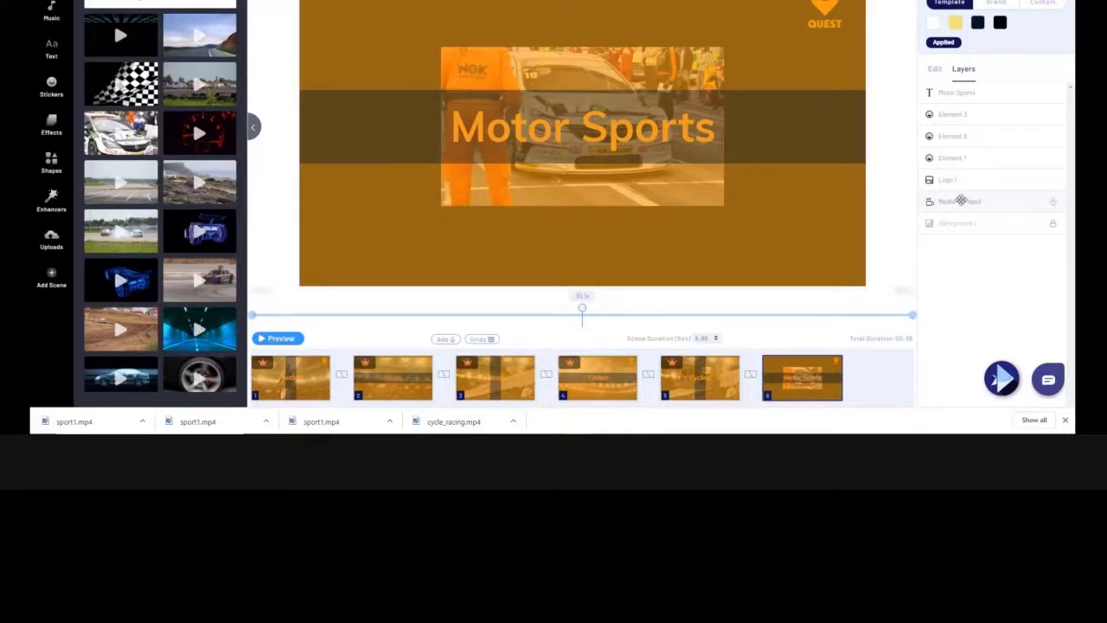
Step: Enlarge the racing car clip in the Motor Sports scene so that it fills the whole canvas
{"action": "left_click", "coordinate": [960, 200]}
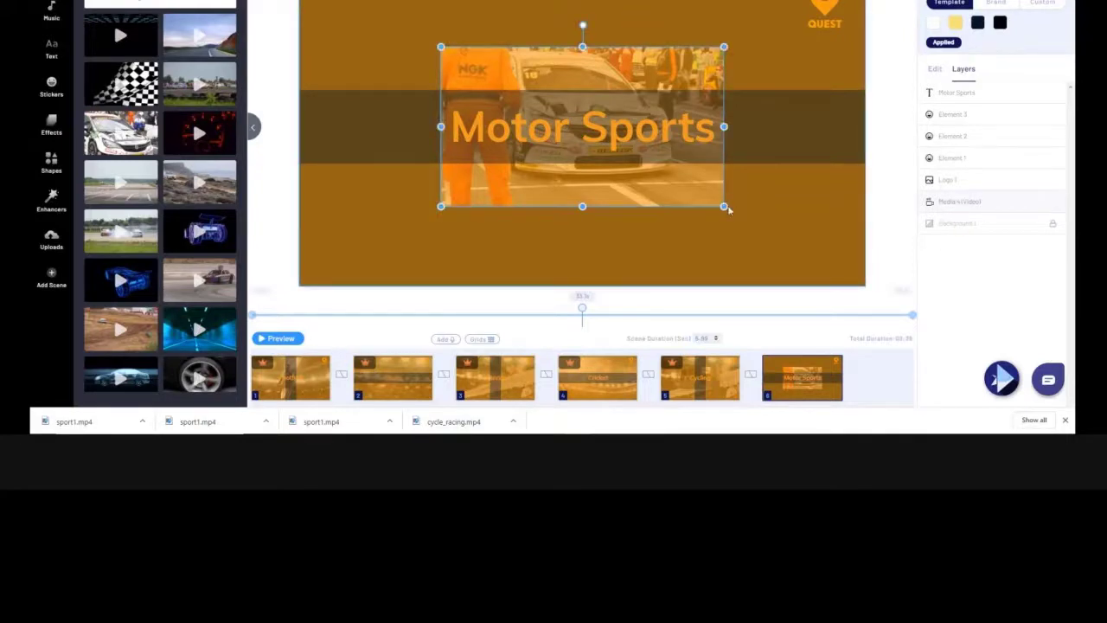
{"action": "left_click", "coordinate": [725, 206]}
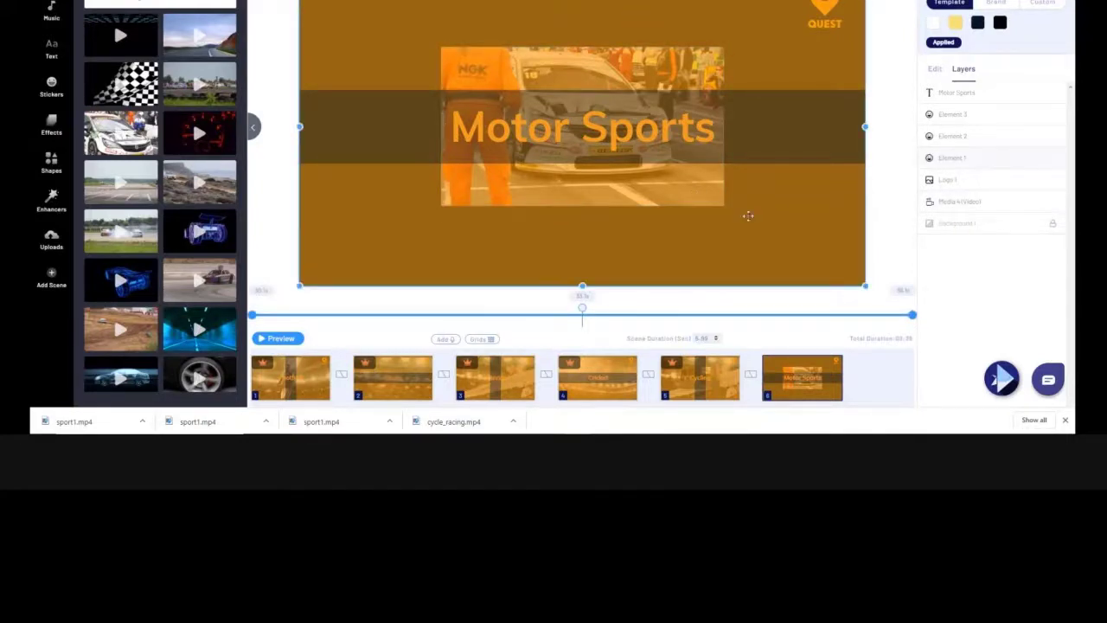
{"action": "left_click", "coordinate": [924, 200]}
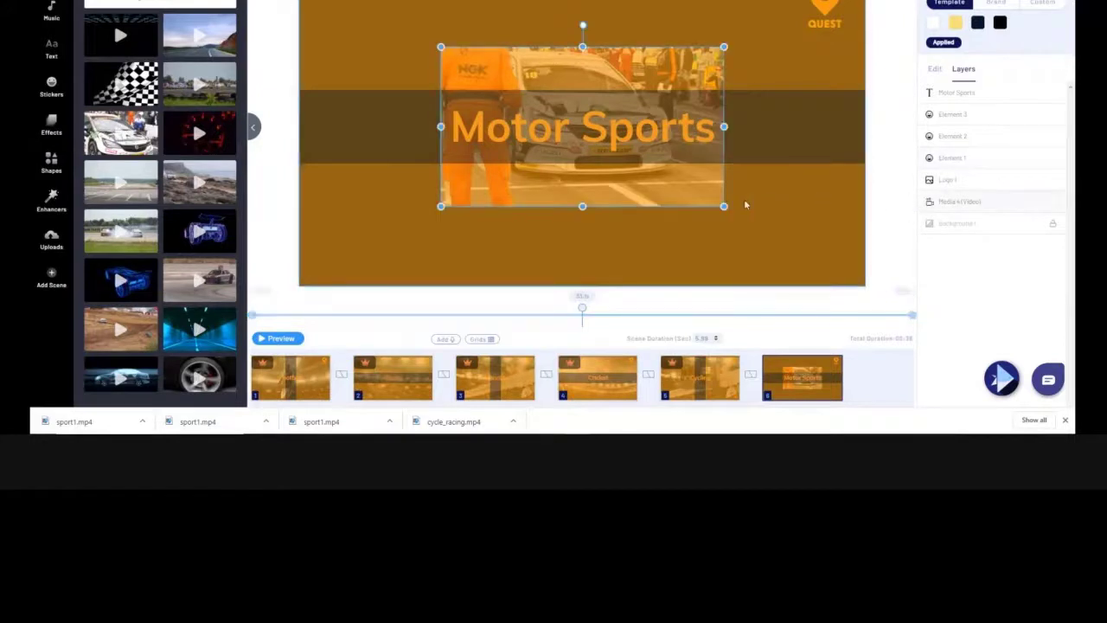
{"action": "left_click_drag", "start_coordinate": [725, 207], "coordinate": [863, 296]}
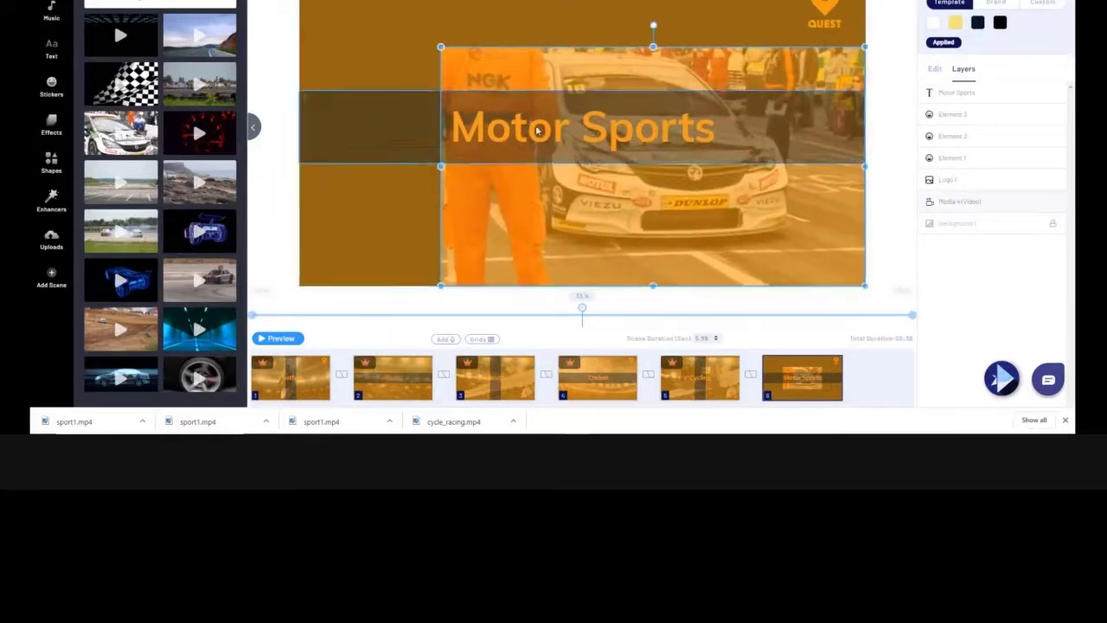
{"action": "left_click_drag", "start_coordinate": [442, 47], "coordinate": [300, 2]}
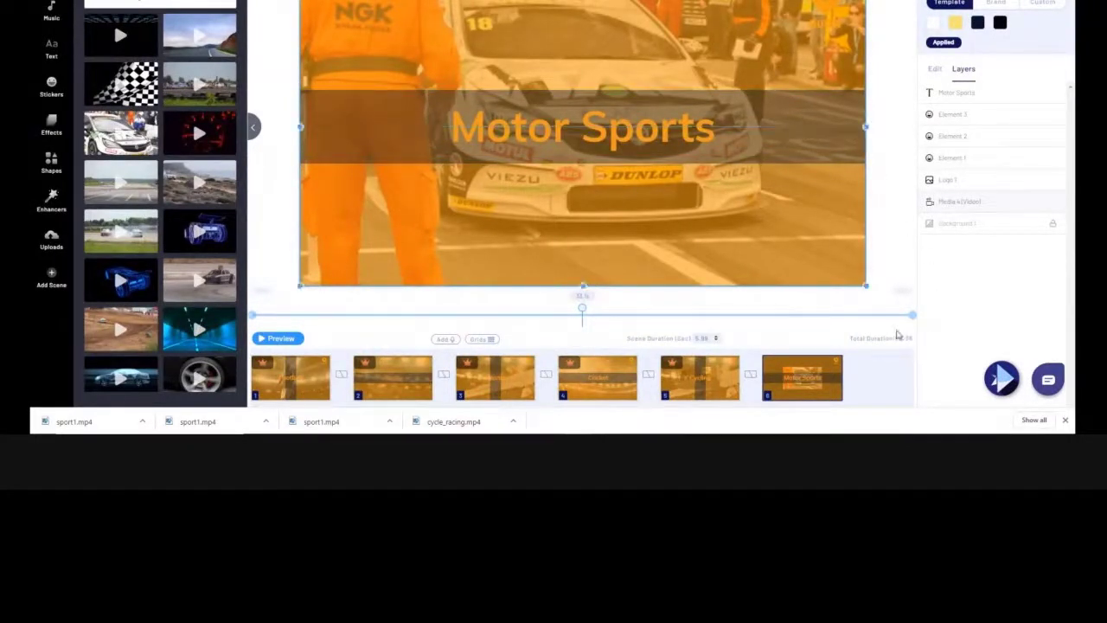
Step: Duplicate the fifth scene, titled Cycling, and confirm the duplication
{"action": "left_click", "coordinate": [710, 397]}
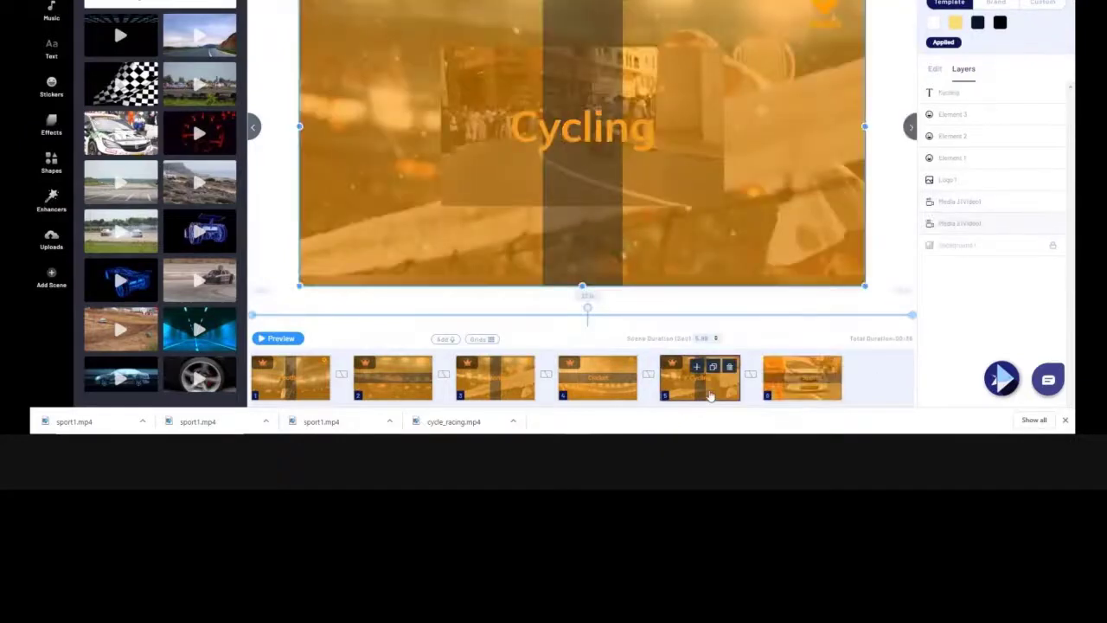
{"action": "left_click", "coordinate": [713, 367]}
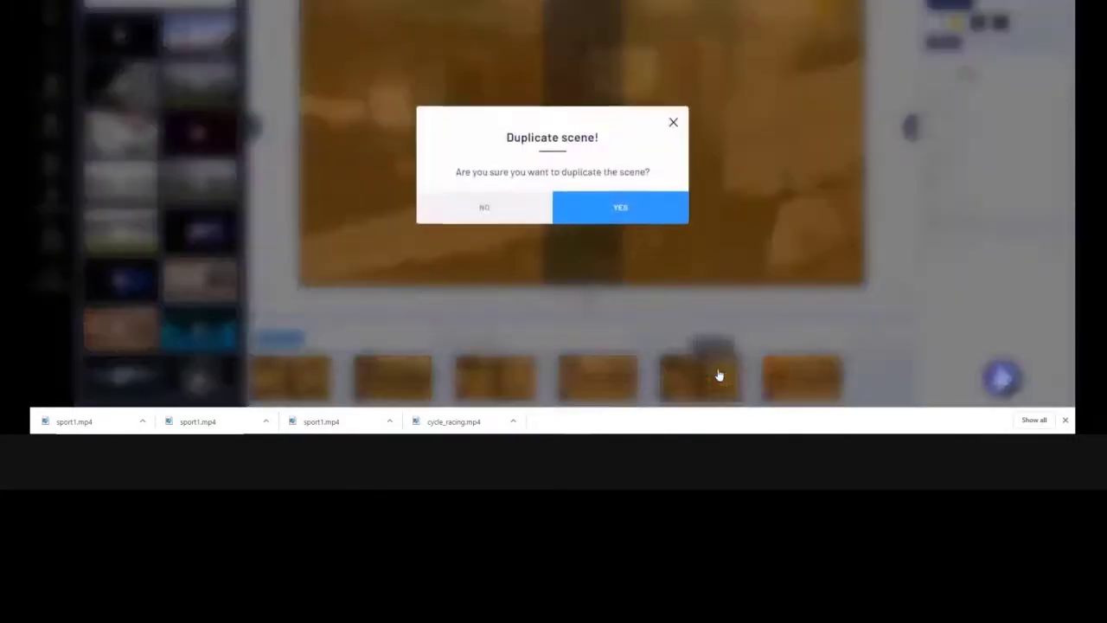
{"action": "left_click", "coordinate": [624, 211]}
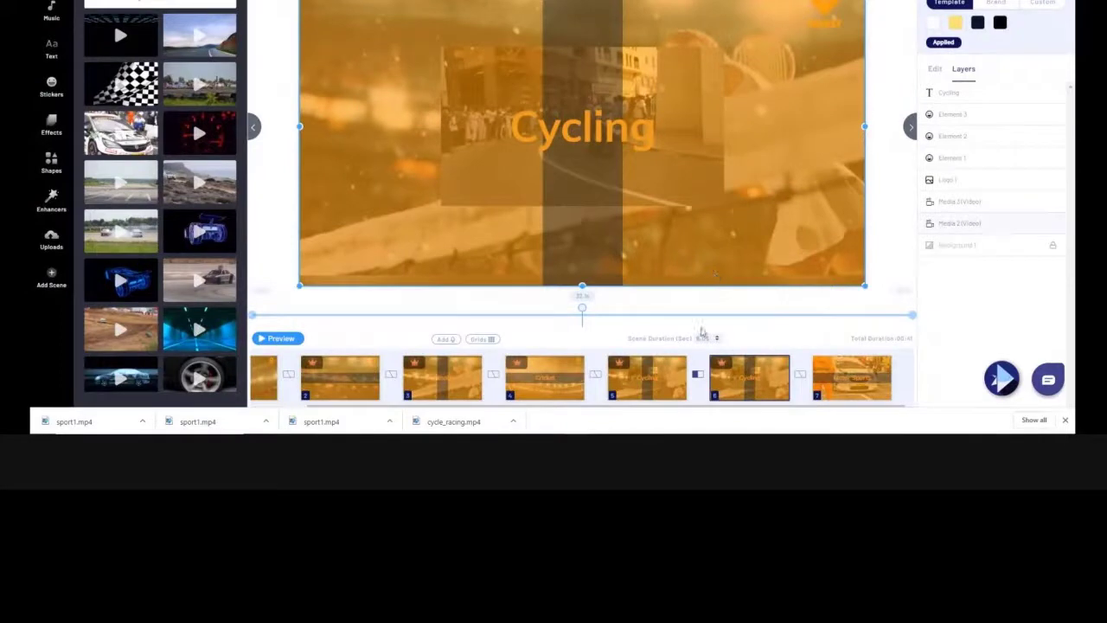
Step: Delete the full-frame background video from the original Cycling scene, the fifth in the timeline
{"action": "mouse_move", "coordinate": [663, 391]}
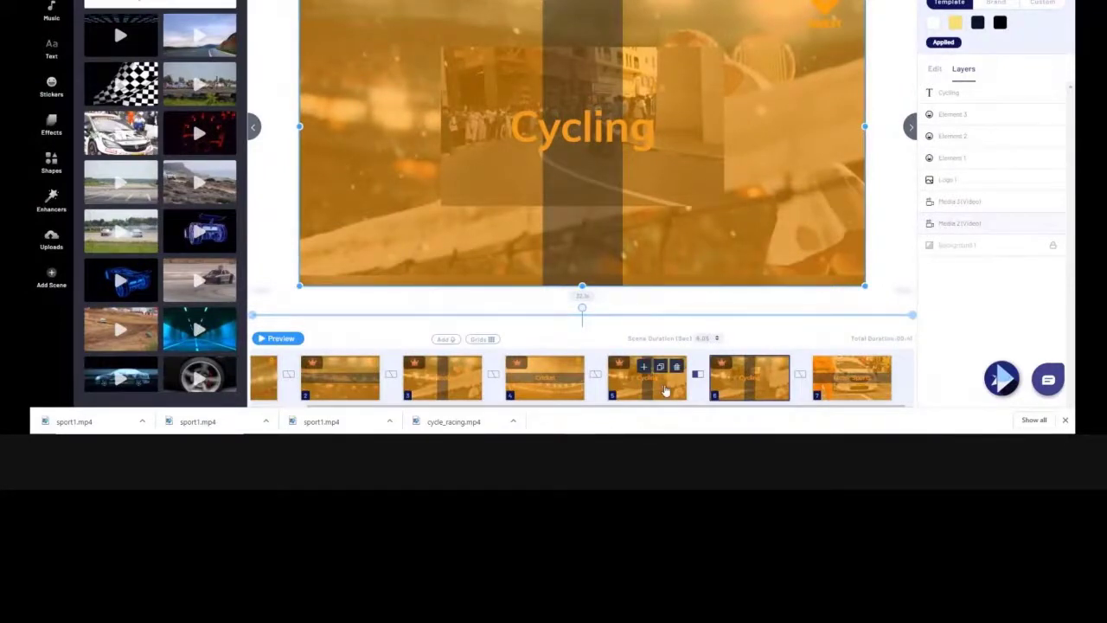
{"action": "left_click", "coordinate": [663, 391]}
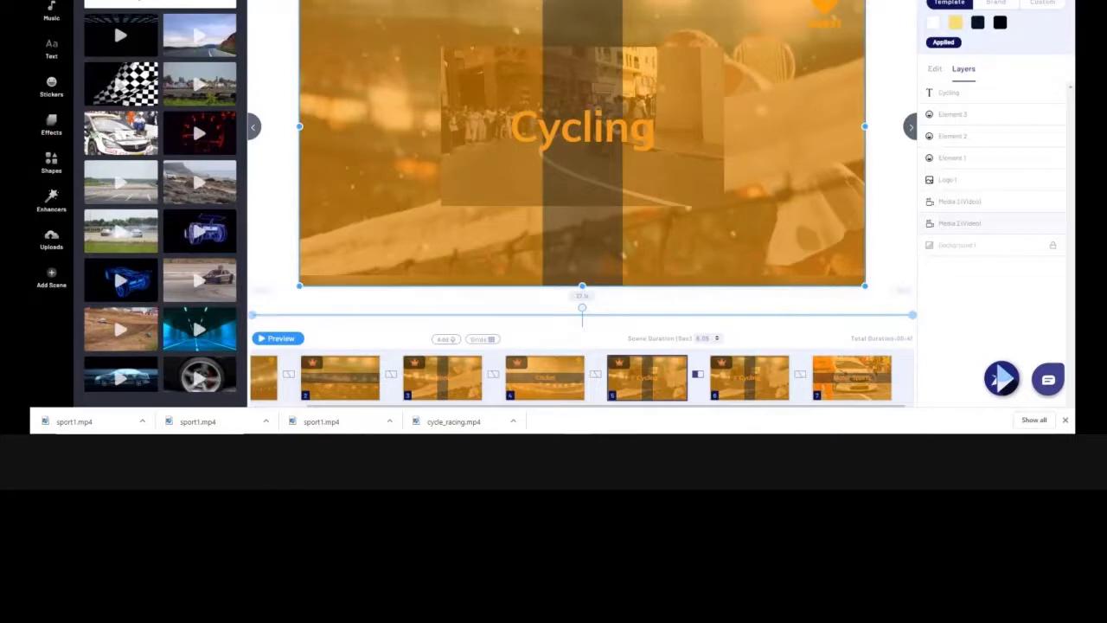
{"action": "key", "text": "Delete"}
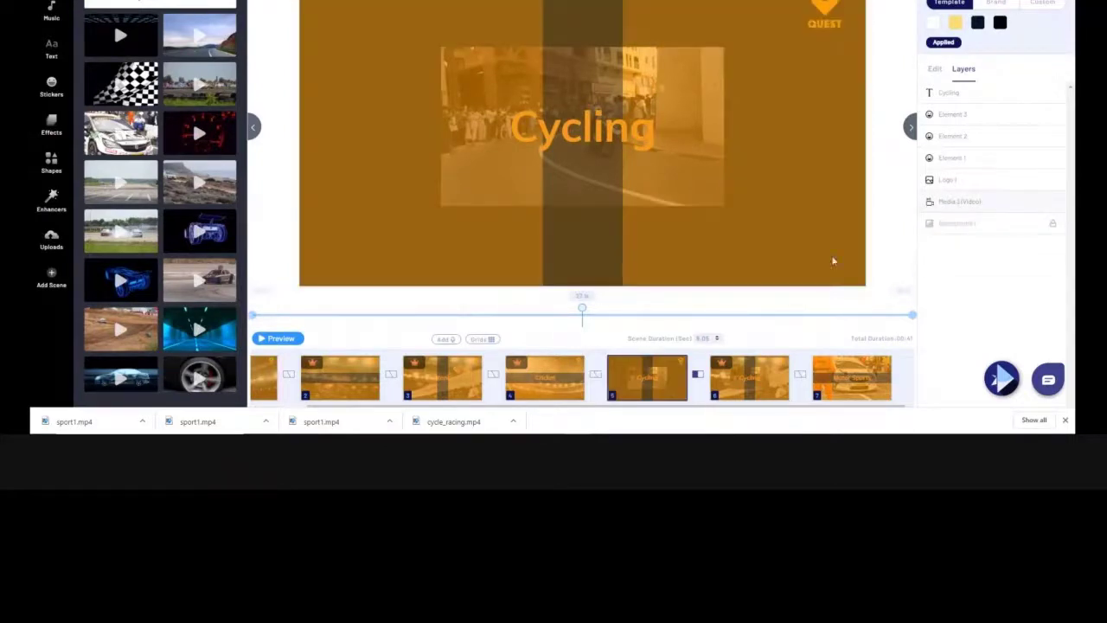
Step: Enlarge the street race clip in the fifth scene so that it fills the whole canvas
{"action": "left_click", "coordinate": [718, 202]}
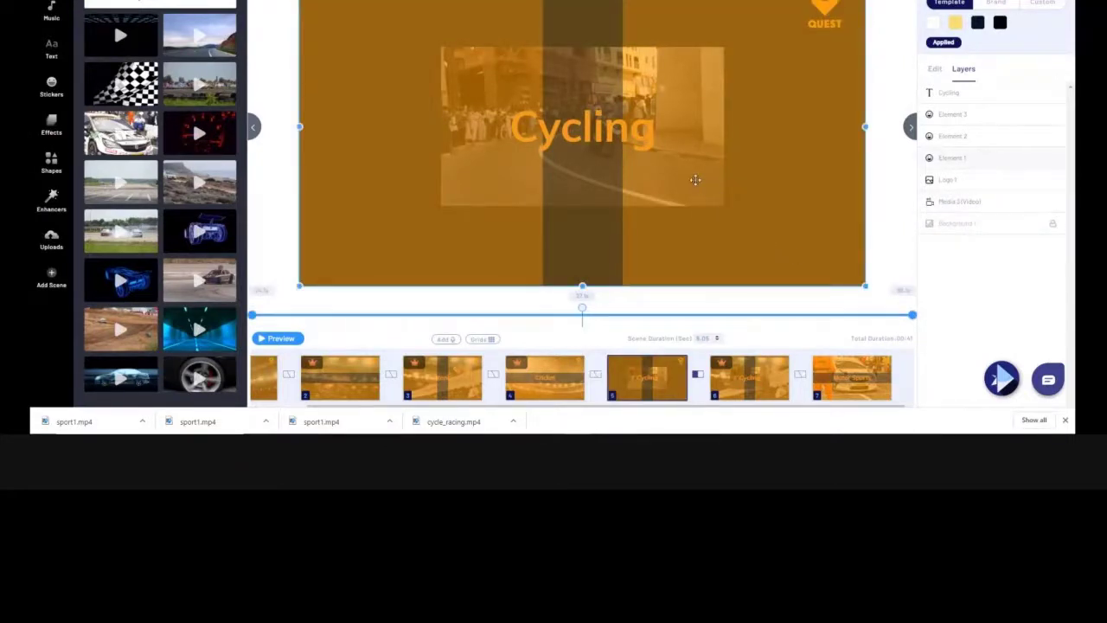
{"action": "left_click", "coordinate": [935, 200]}
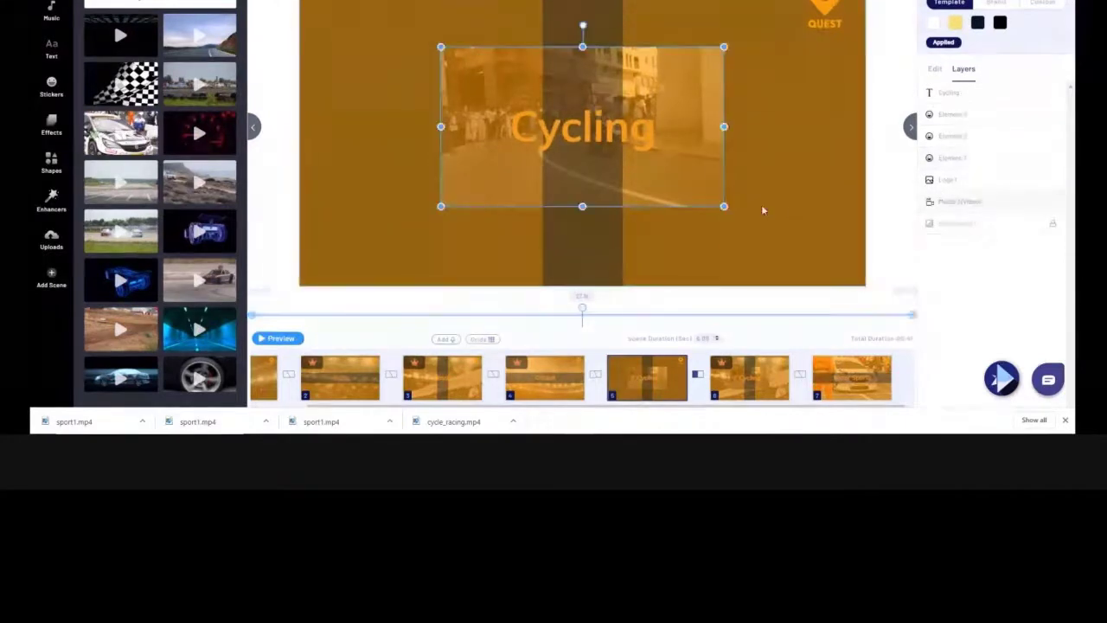
{"action": "left_click_drag", "start_coordinate": [725, 207], "coordinate": [865, 285]}
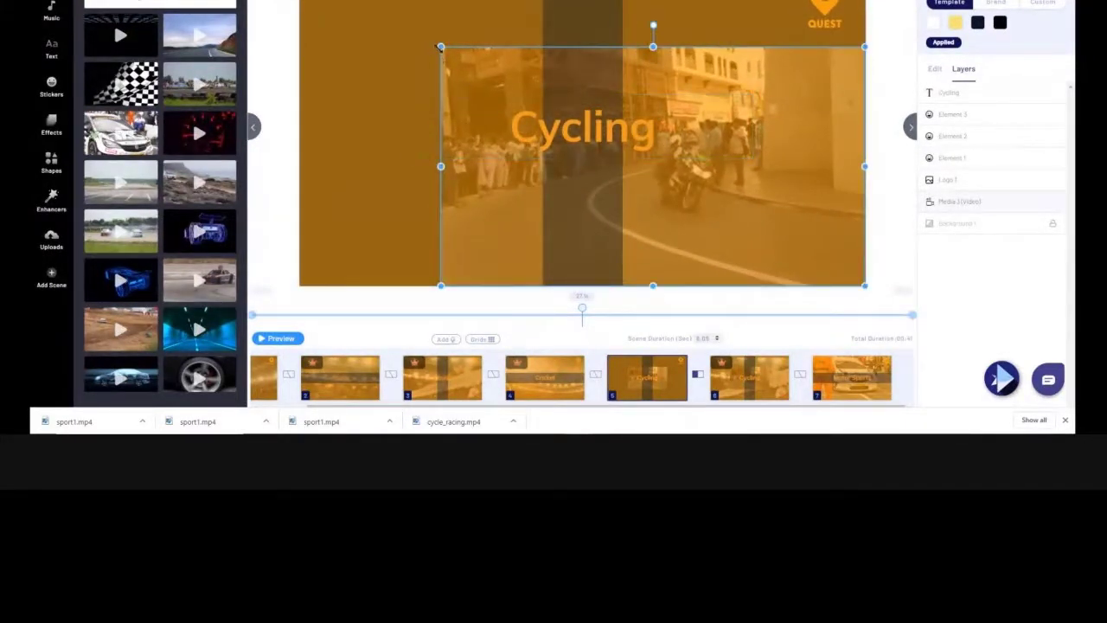
{"action": "left_click_drag", "start_coordinate": [441, 47], "coordinate": [299, 1]}
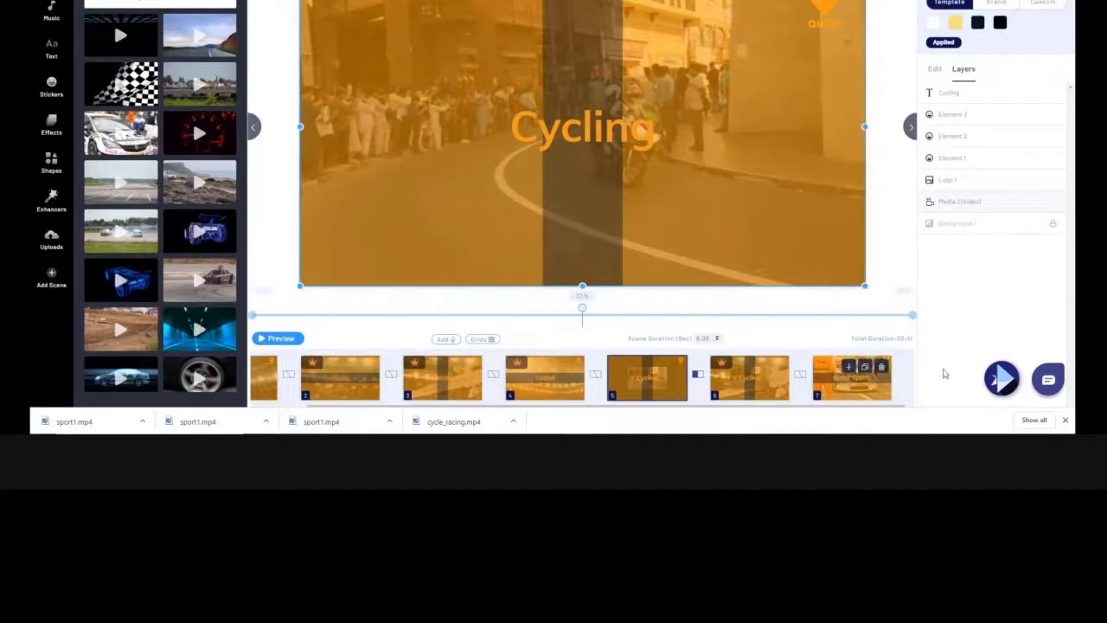
Step: Move the duplicated Cycling scene to the end of the timeline and delete its full-frame background video
{"action": "left_click", "coordinate": [760, 391]}
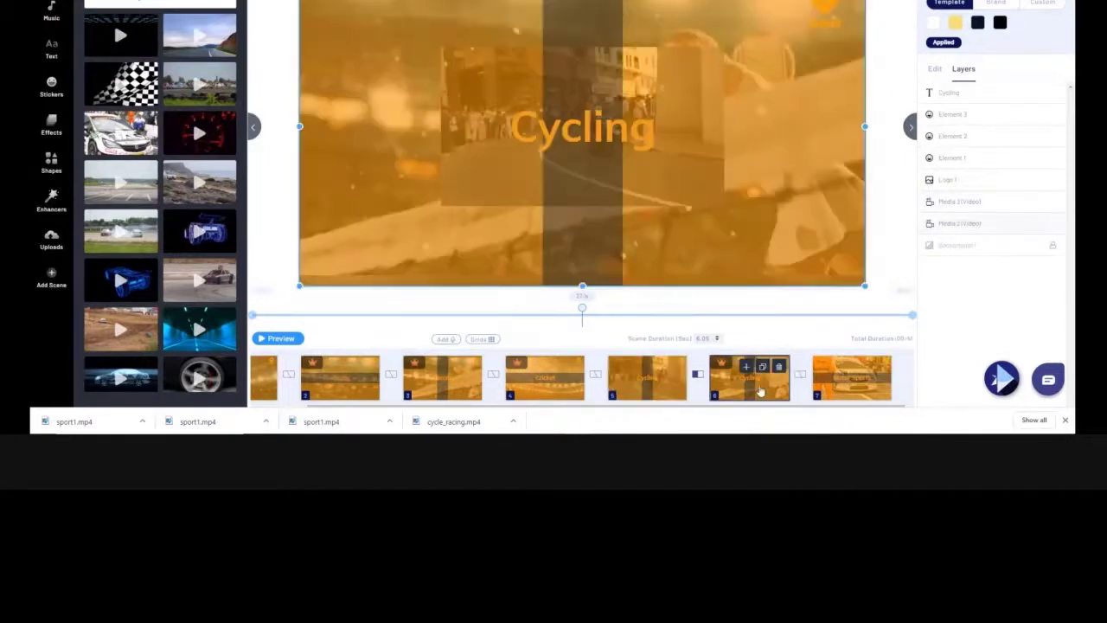
{"action": "left_click_drag", "start_coordinate": [759, 391], "coordinate": [852, 378]}
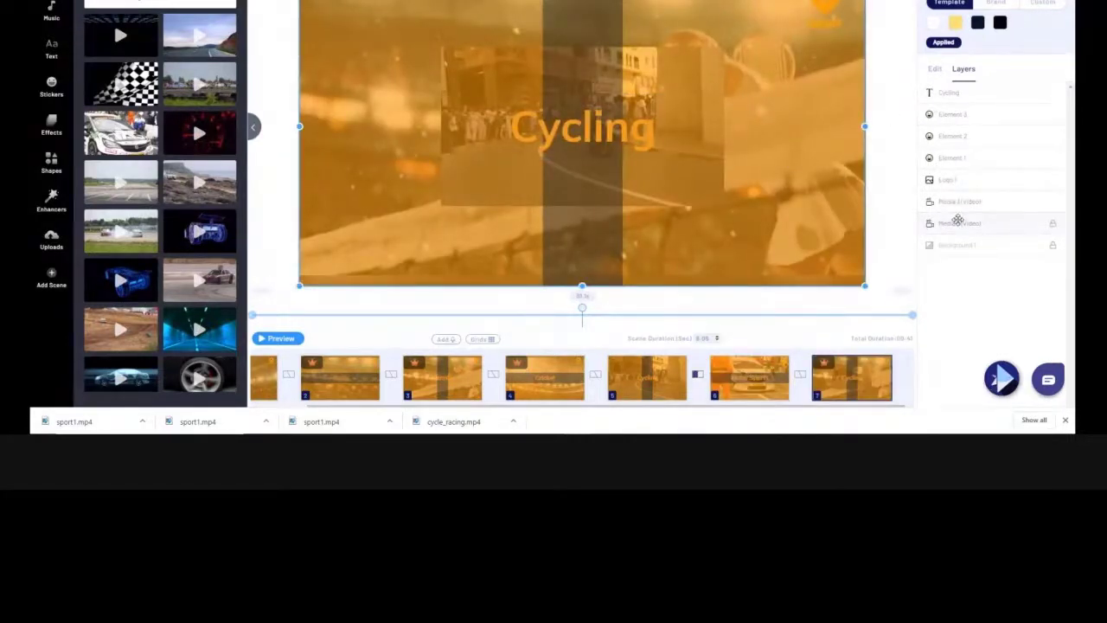
{"action": "key", "text": "Delete"}
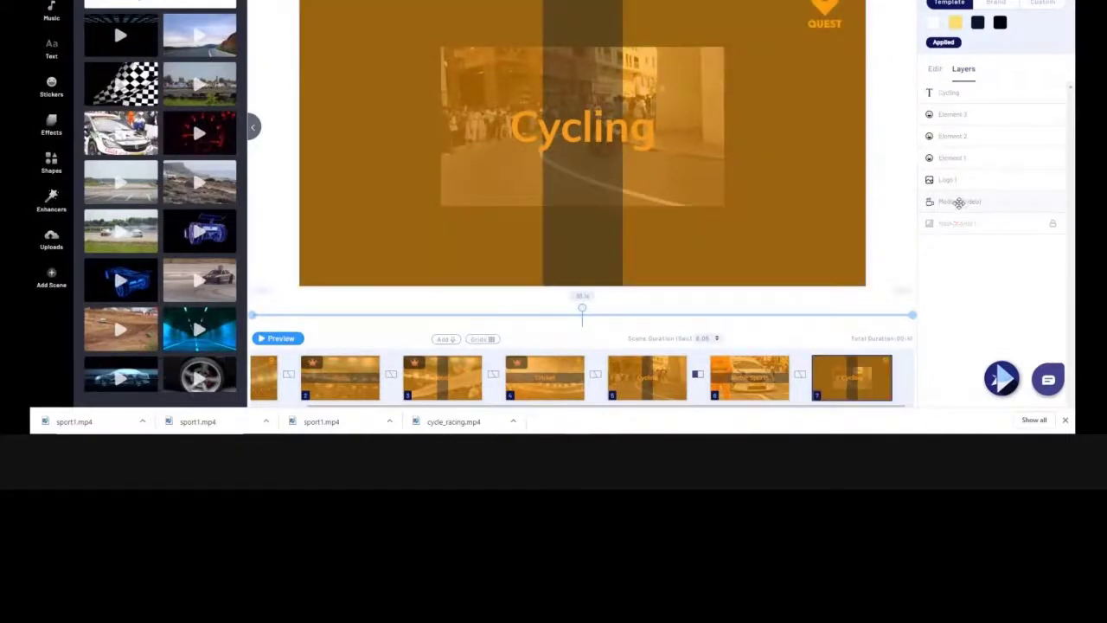
Step: Change the title text of the seventh scene to Swimming
{"action": "left_click", "coordinate": [952, 94]}
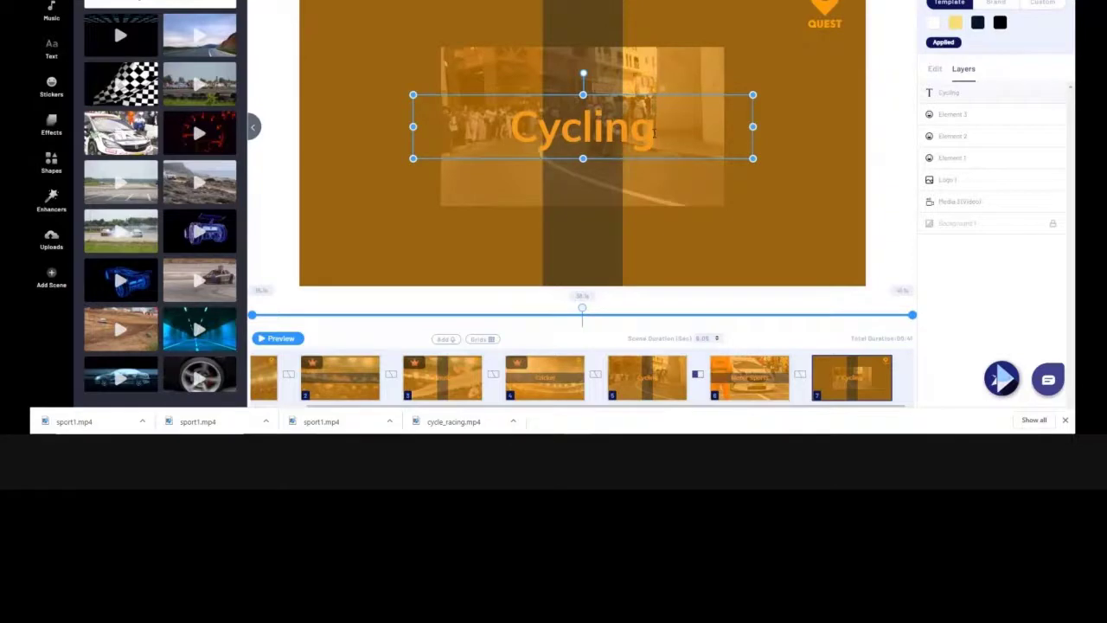
{"action": "left_click_drag", "start_coordinate": [655, 133], "coordinate": [510, 128]}
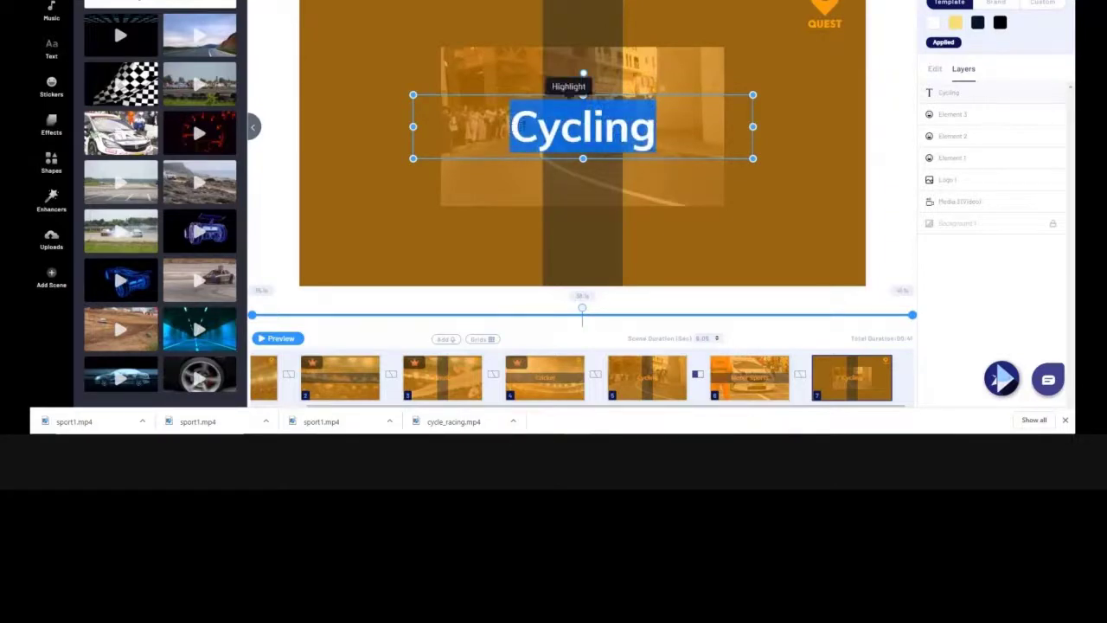
{"action": "type", "text": "Swimmi"}
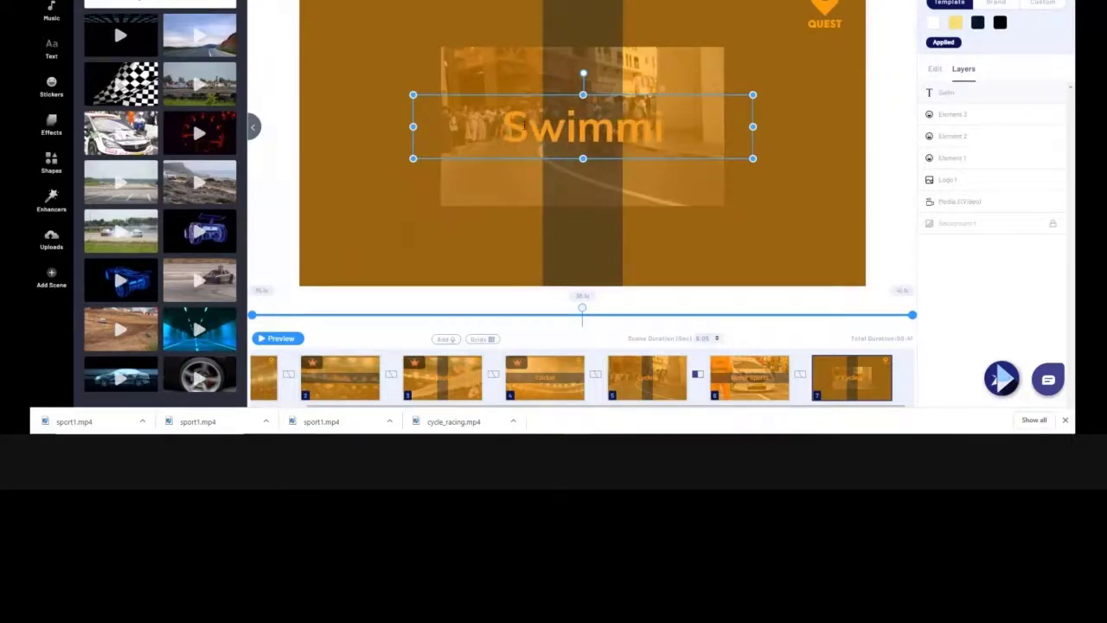
{"action": "type", "text": "ng"}
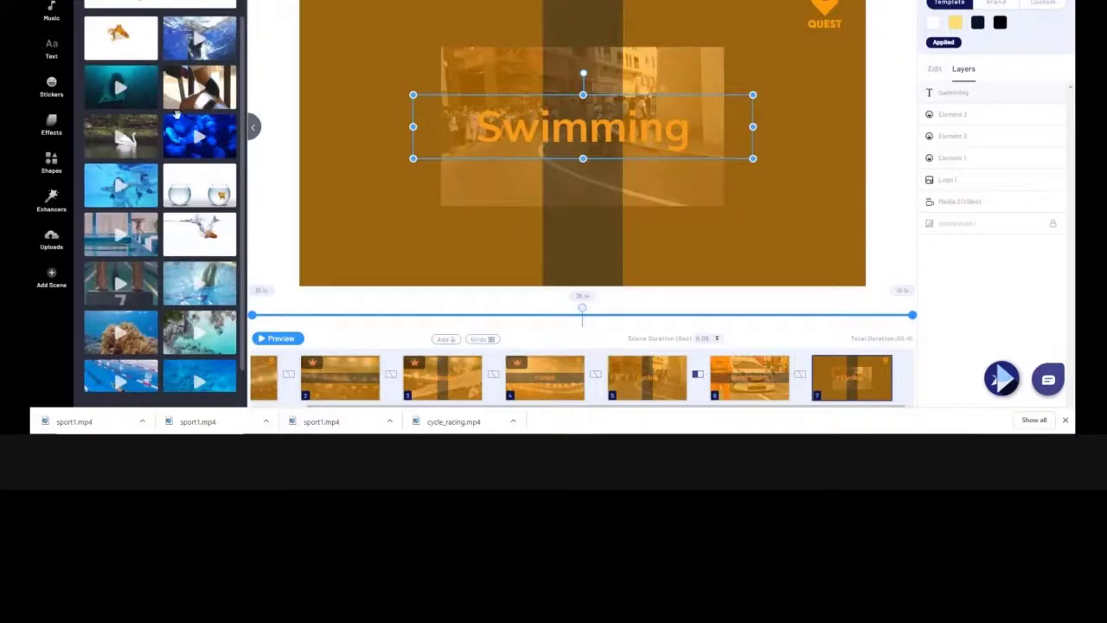
Step: Browse the swimming stock videos for a suitable clip of a person swimming in a pool
{"action": "scroll", "coordinate": [176, 141], "scroll_direction": "down", "scroll_amount": 1}
{"action": "scroll", "coordinate": [173, 147], "scroll_direction": "down", "scroll_amount": 10}
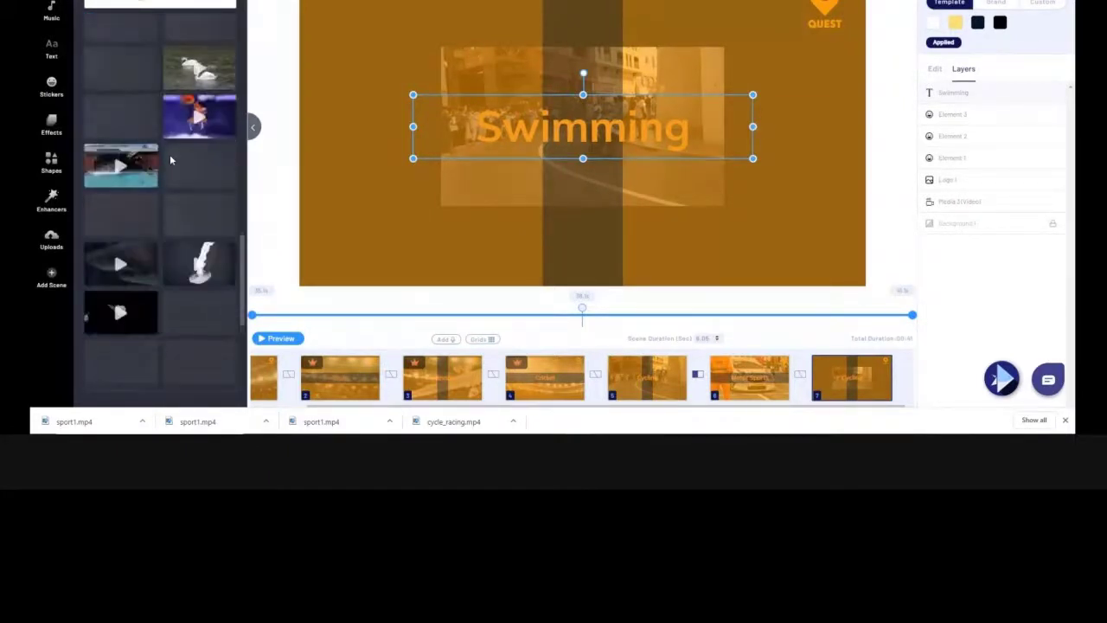
{"action": "scroll", "coordinate": [169, 159], "scroll_direction": "down", "scroll_amount": 4}
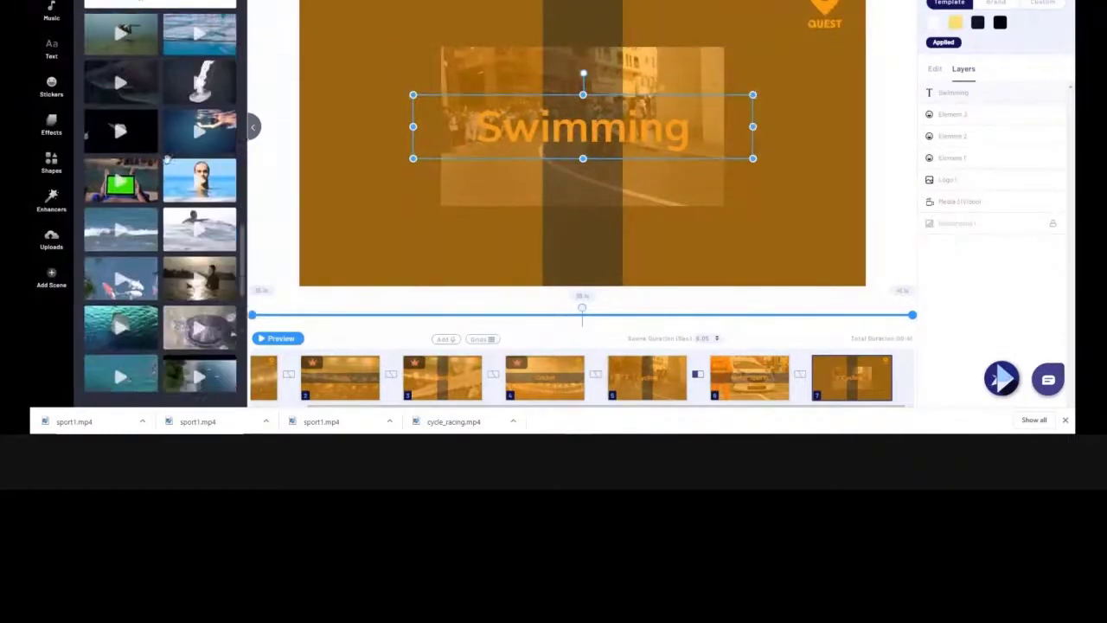
{"action": "scroll", "coordinate": [166, 158], "scroll_direction": "down", "scroll_amount": 6}
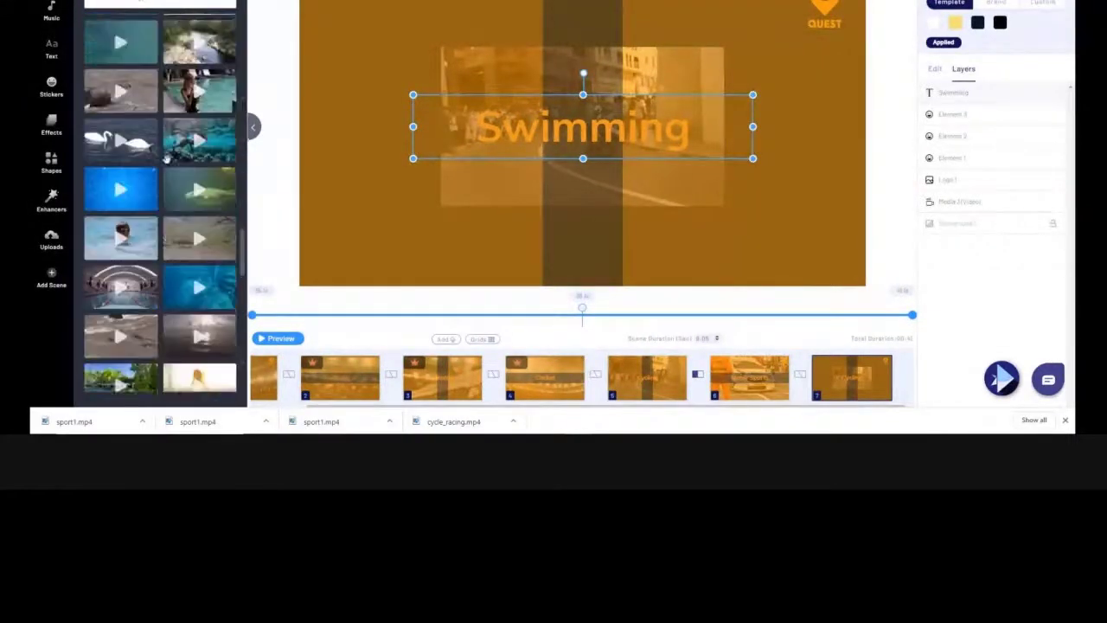
{"action": "scroll", "coordinate": [166, 159], "scroll_direction": "down", "scroll_amount": 8}
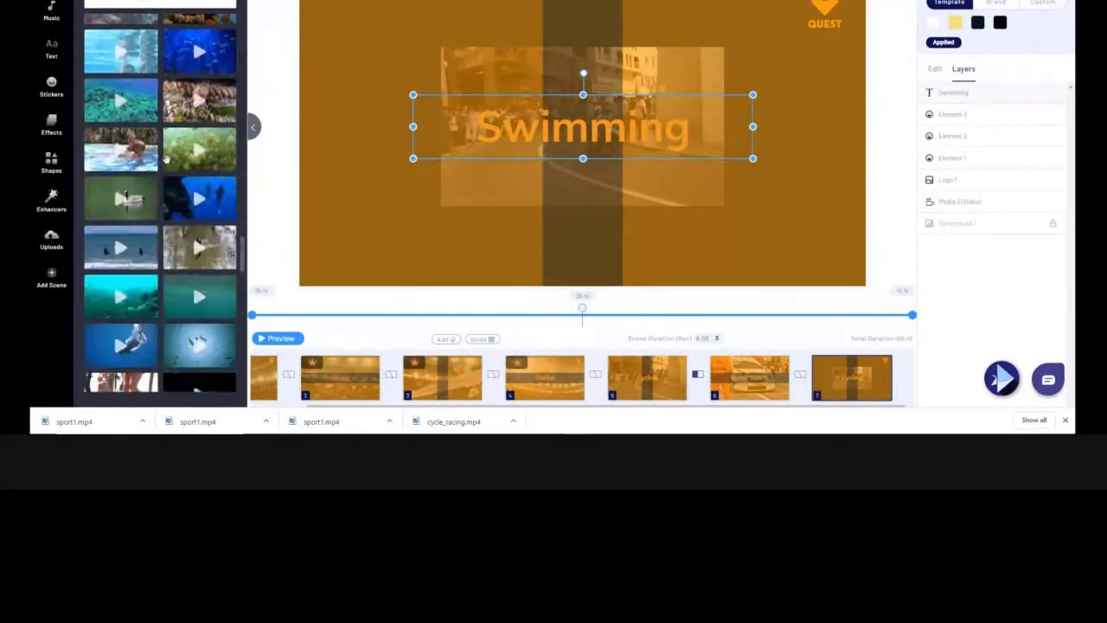
{"action": "scroll", "coordinate": [166, 158], "scroll_direction": "down", "scroll_amount": 2}
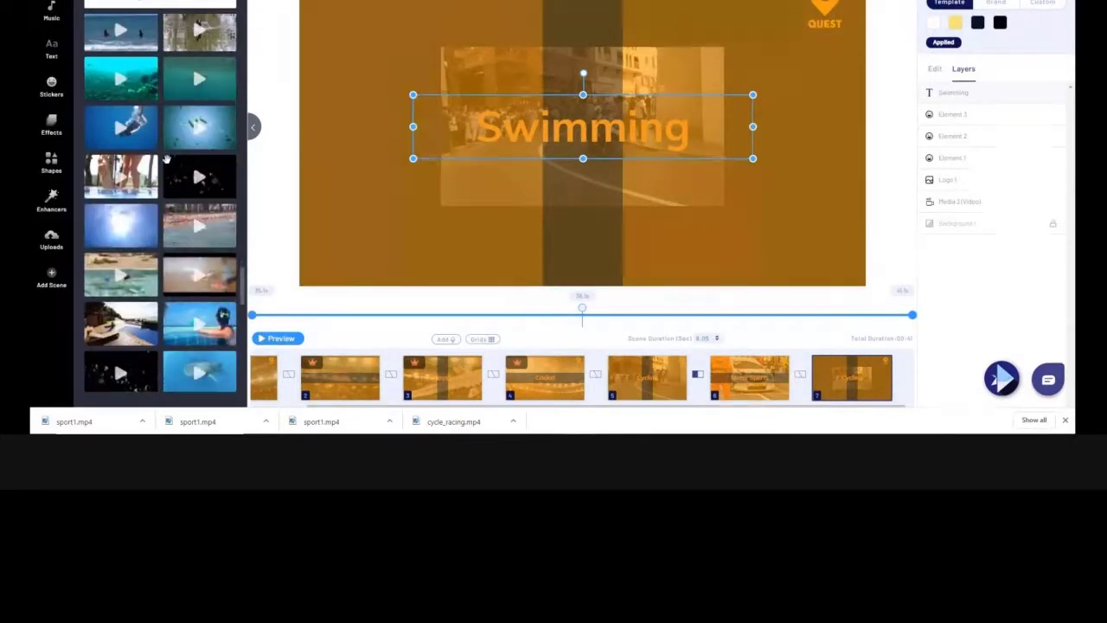
{"action": "scroll", "coordinate": [166, 158], "scroll_direction": "down", "scroll_amount": 5}
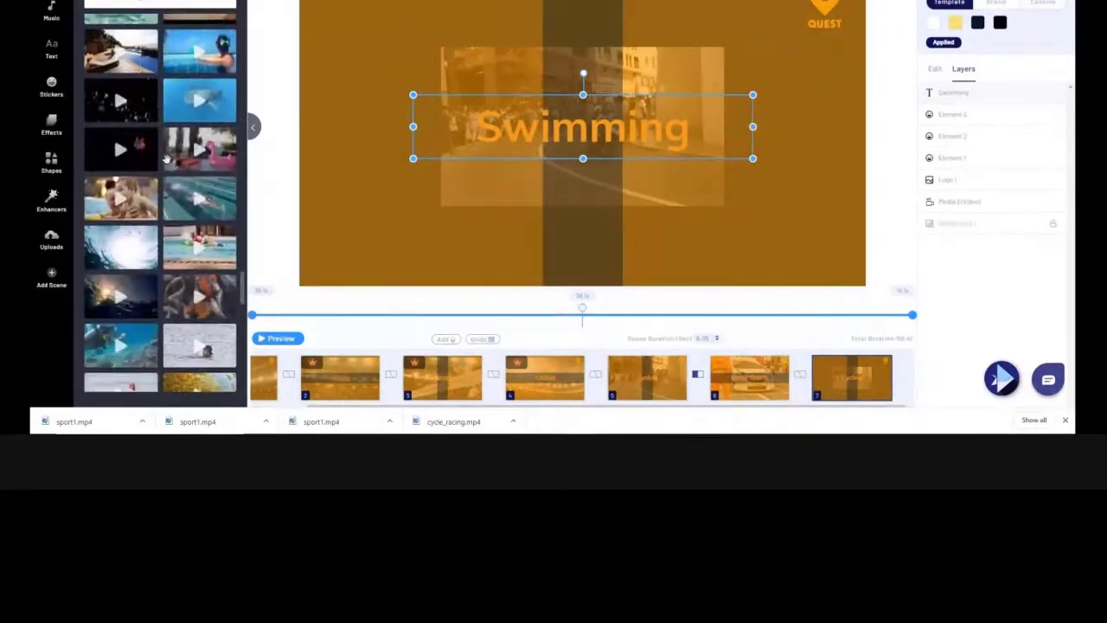
{"action": "scroll", "coordinate": [166, 158], "scroll_direction": "down", "scroll_amount": 5}
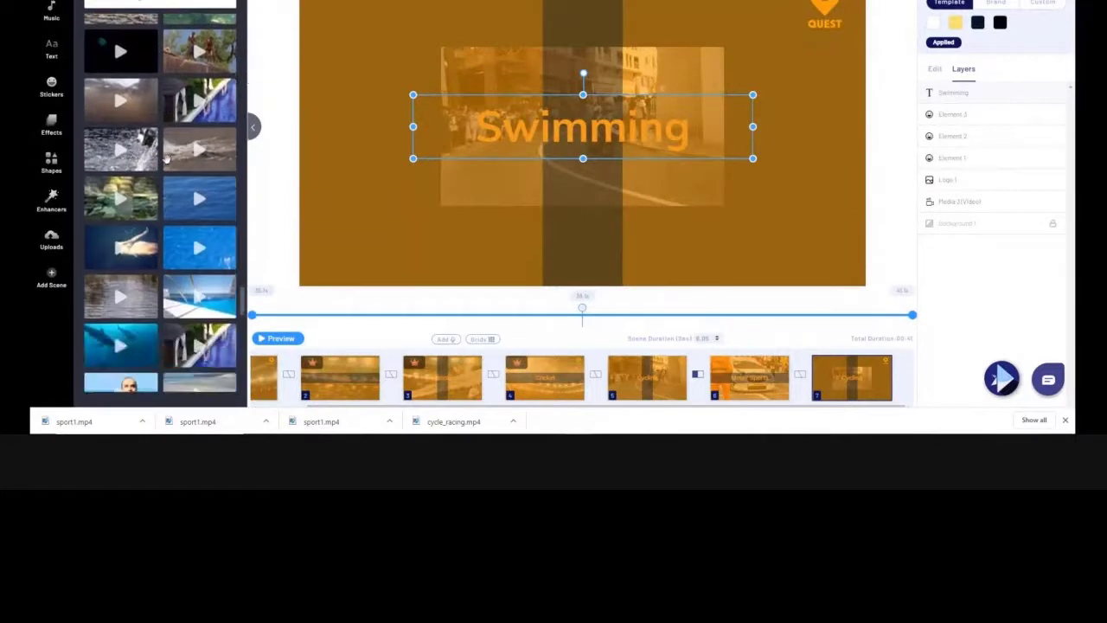
{"action": "scroll", "coordinate": [166, 159], "scroll_direction": "down", "scroll_amount": 6}
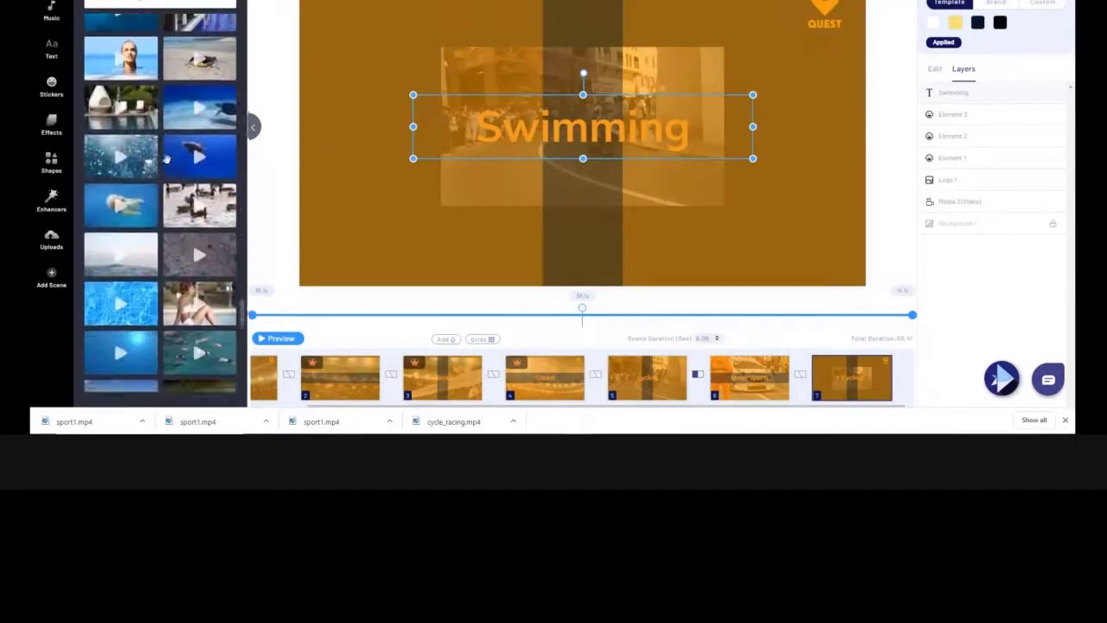
{"action": "scroll", "coordinate": [166, 158], "scroll_direction": "down", "scroll_amount": 1}
{"action": "scroll", "coordinate": [166, 159], "scroll_direction": "down", "scroll_amount": 8}
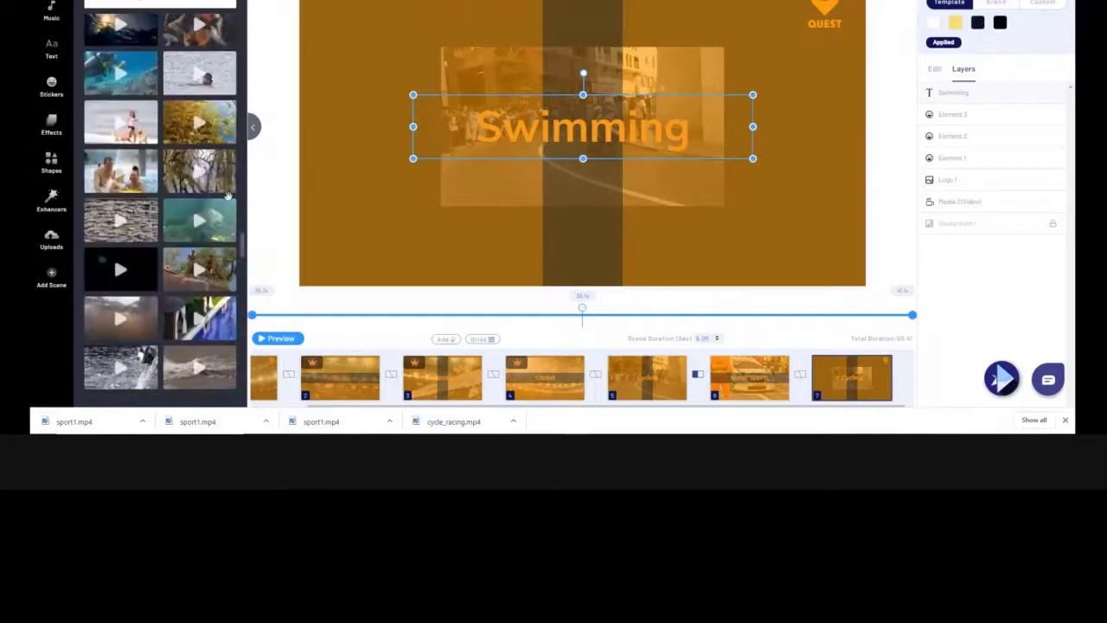
{"action": "scroll", "coordinate": [201, 75], "scroll_direction": "down", "scroll_amount": 5}
{"action": "scroll", "coordinate": [200, 76], "scroll_direction": "down", "scroll_amount": 10}
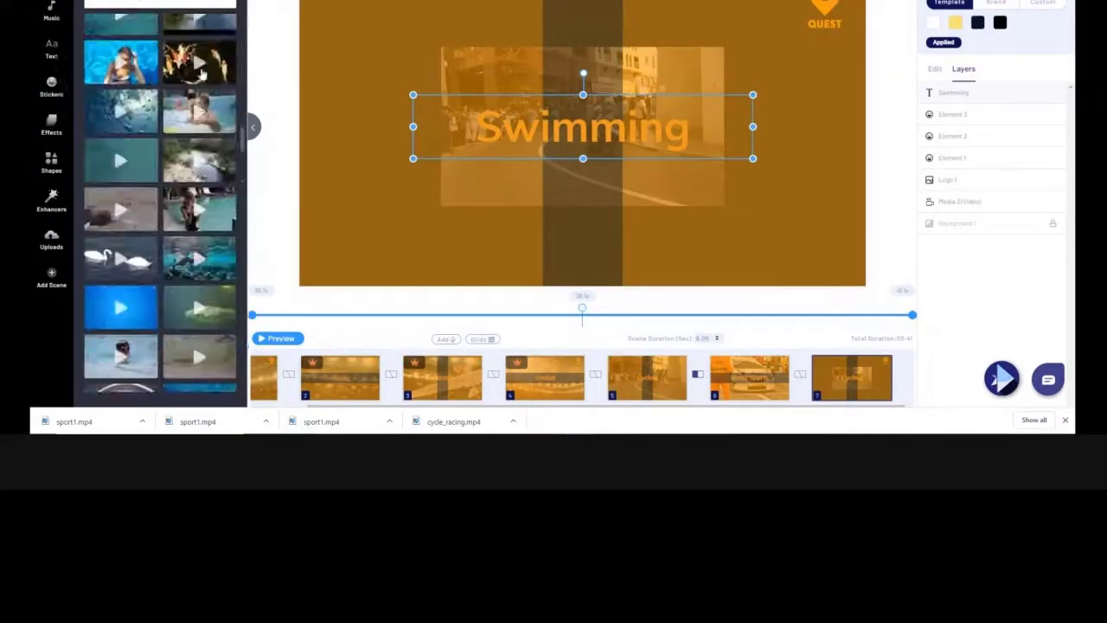
{"action": "scroll", "coordinate": [201, 75], "scroll_direction": "down", "scroll_amount": 6}
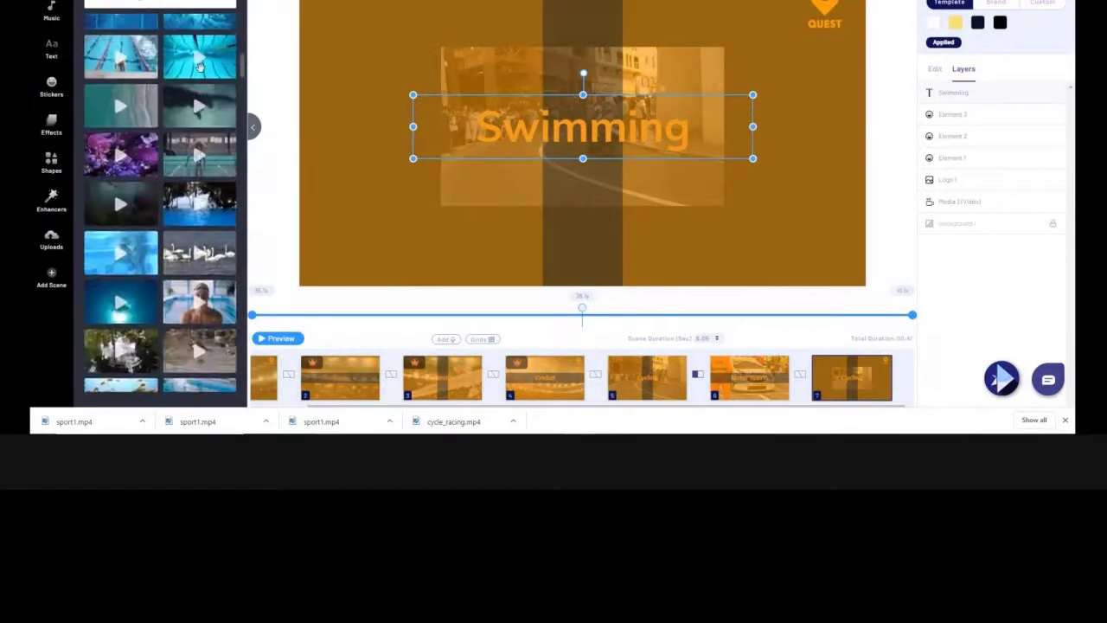
{"action": "scroll", "coordinate": [201, 73], "scroll_direction": "up", "scroll_amount": 1}
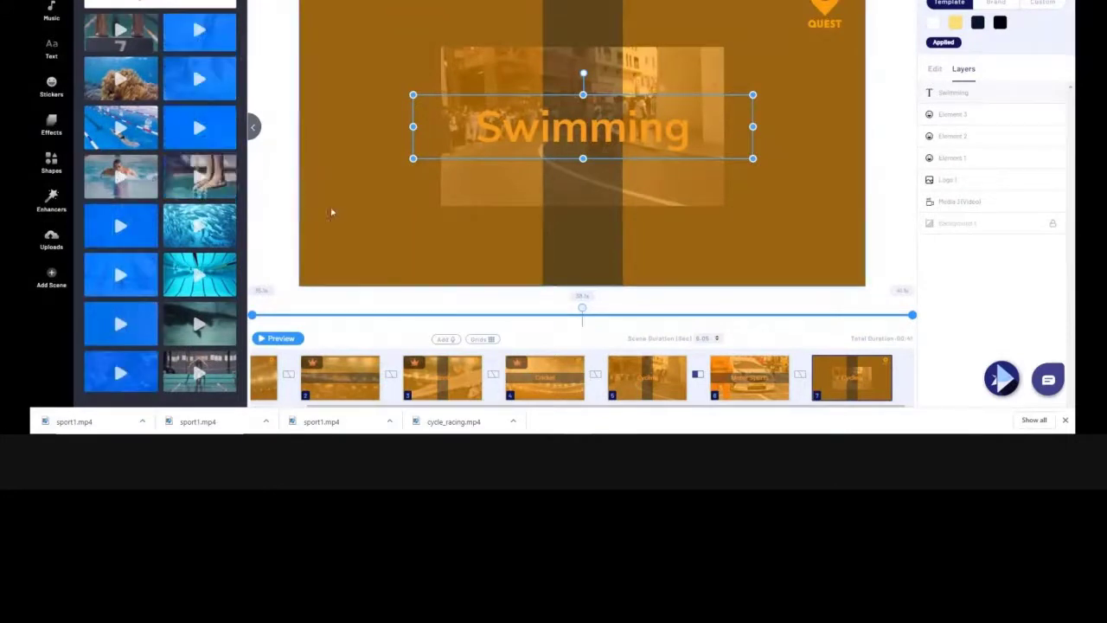
Step: Replace the seventh scene's clip with the breaststroke swimmer stock video, trimmed from about 3.8 to 9.9 seconds
{"action": "left_click_drag", "start_coordinate": [141, 173], "coordinate": [369, 200]}
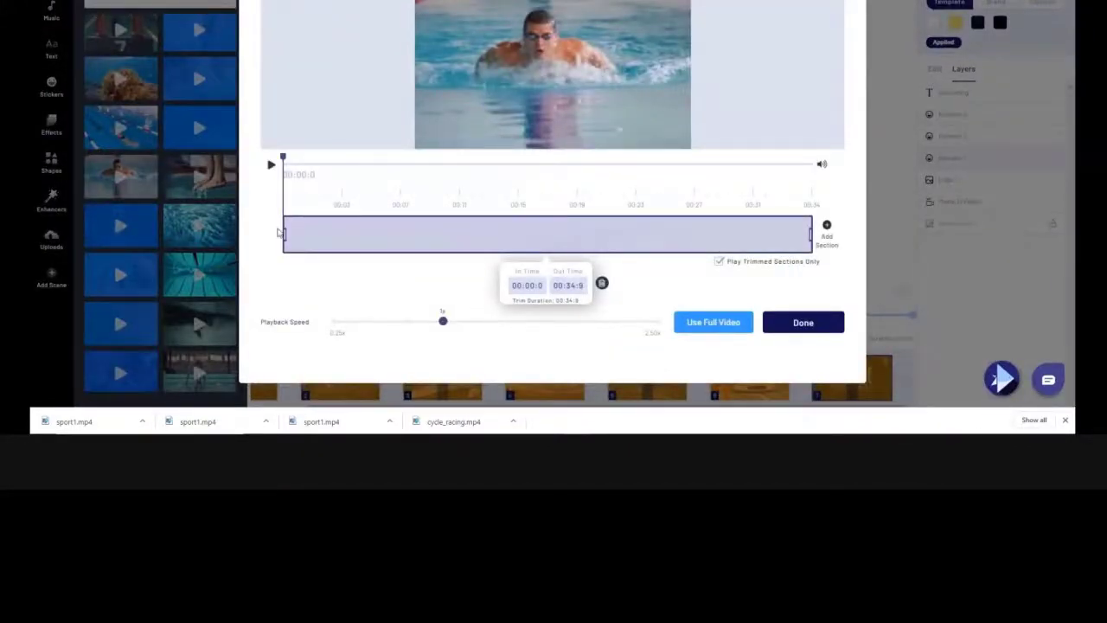
{"action": "left_click_drag", "start_coordinate": [284, 232], "coordinate": [343, 235]}
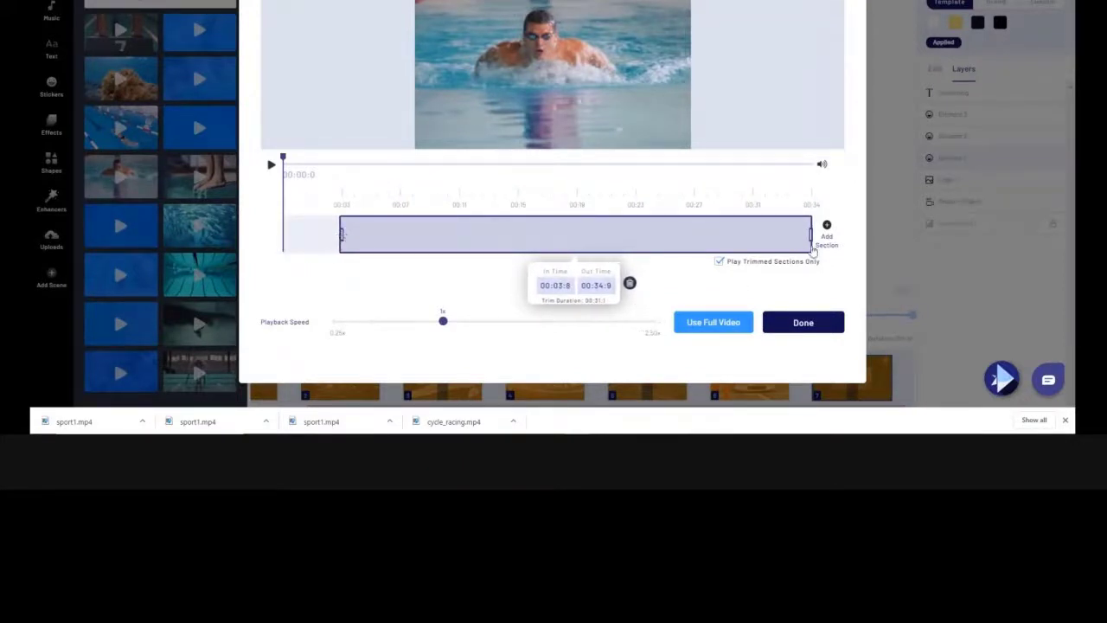
{"action": "left_click_drag", "start_coordinate": [811, 231], "coordinate": [433, 230]}
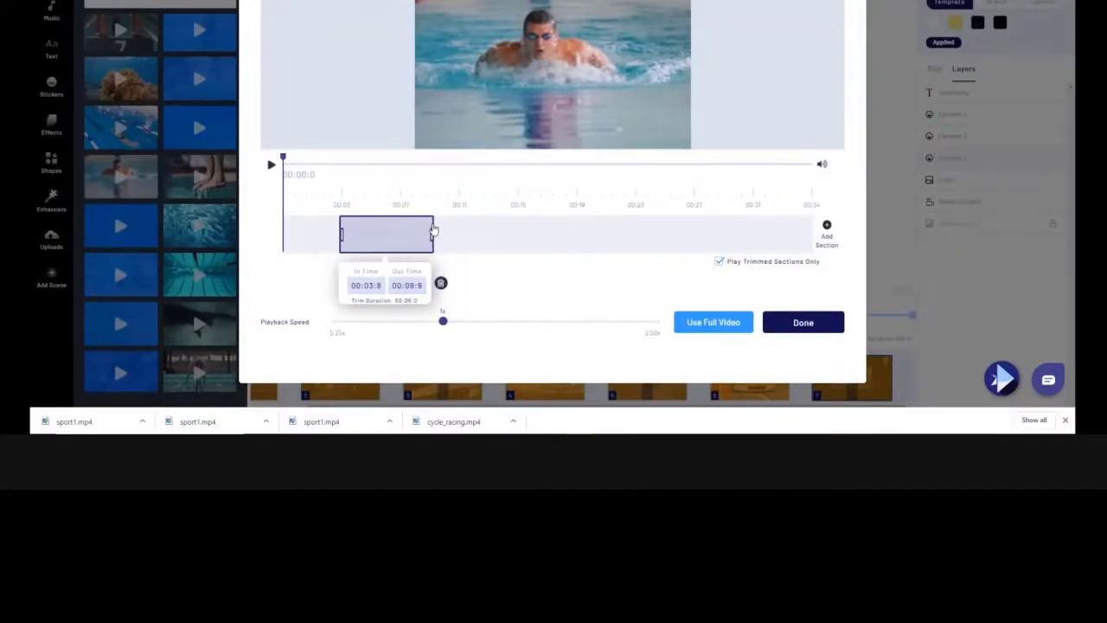
{"action": "left_click", "coordinate": [804, 324]}
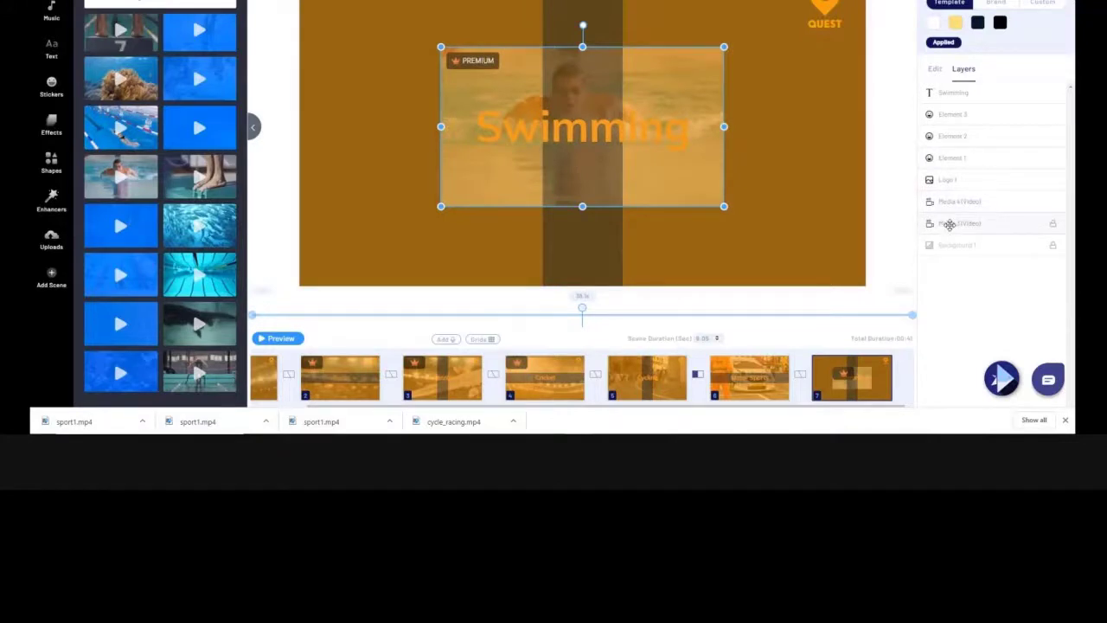
Step: Delete the full-frame background video from the Swimming scene and enlarge the swimmer clip to fill the whole canvas
{"action": "left_click", "coordinate": [750, 199]}
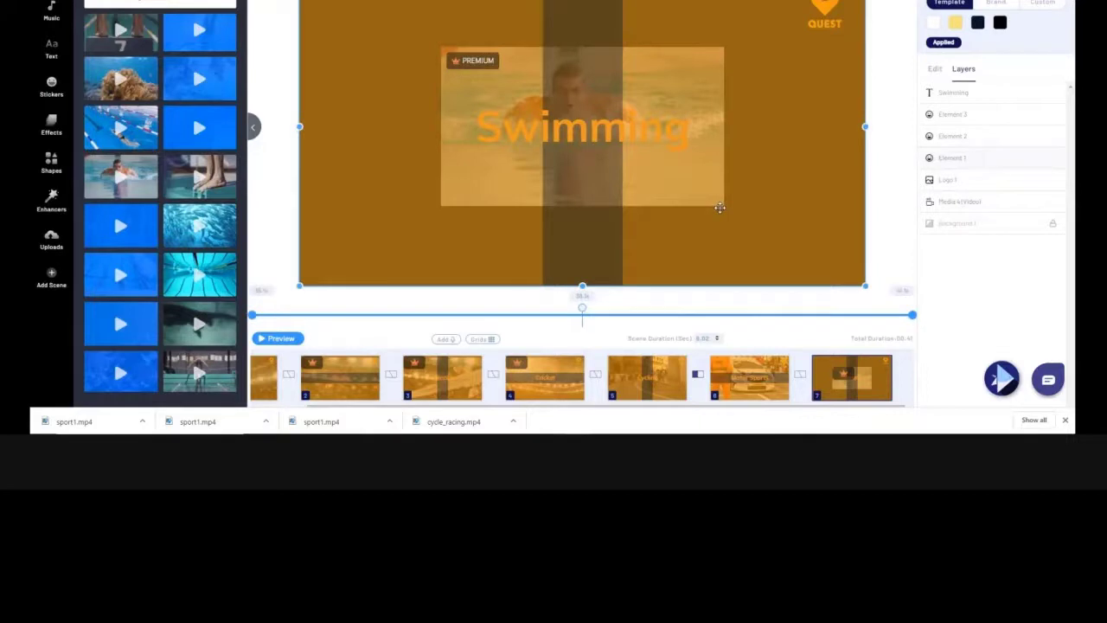
{"action": "left_click", "coordinate": [949, 199]}
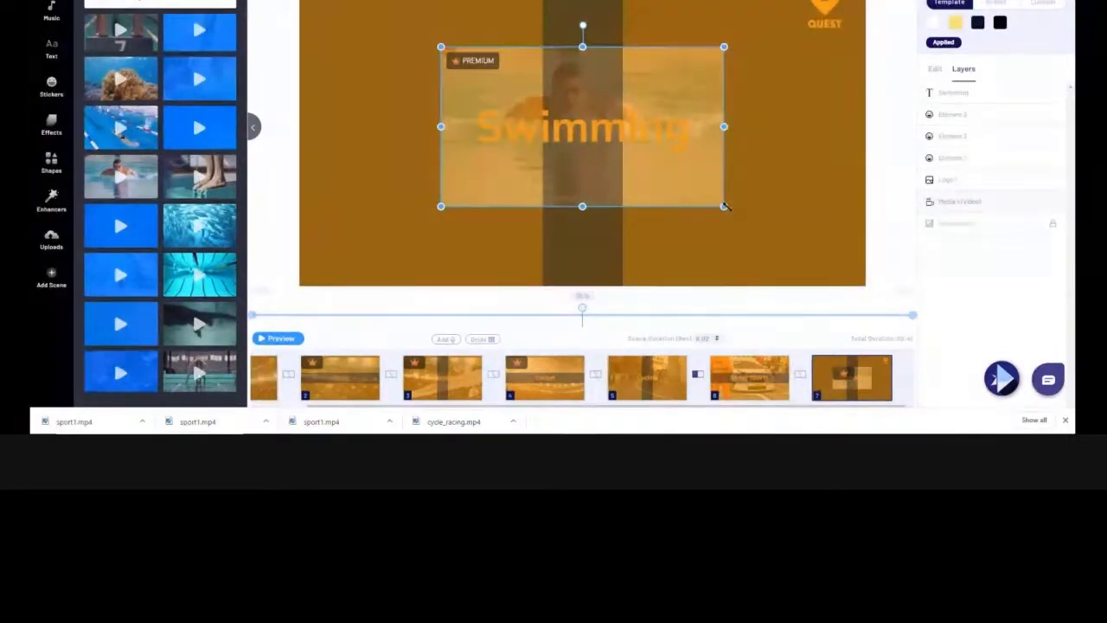
{"action": "left_click_drag", "start_coordinate": [725, 206], "coordinate": [870, 293]}
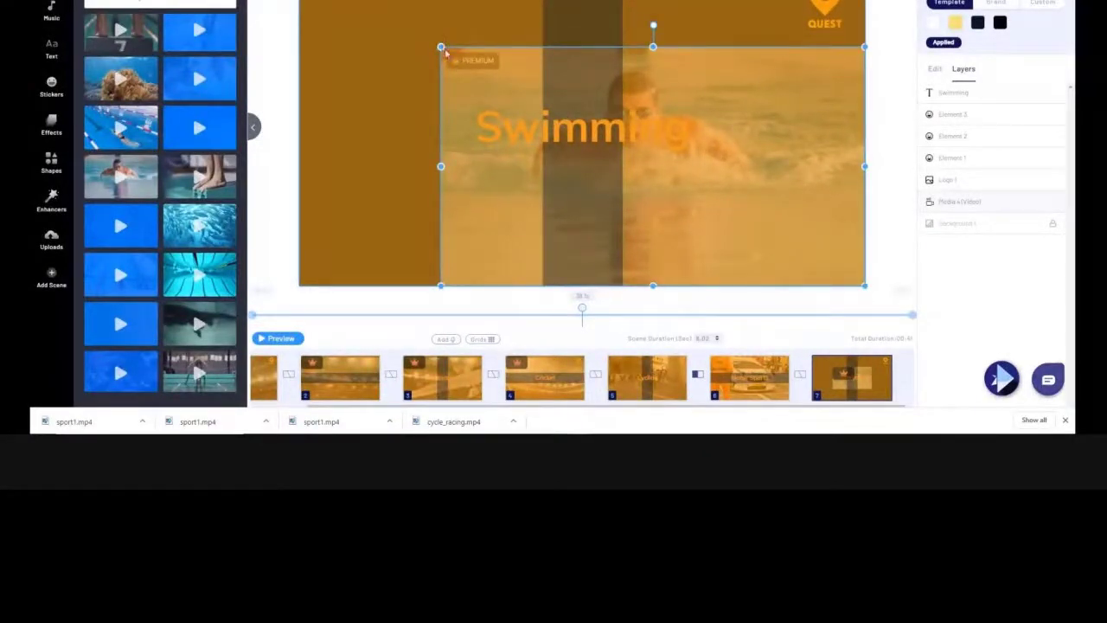
{"action": "left_click_drag", "start_coordinate": [441, 47], "coordinate": [300, 0]}
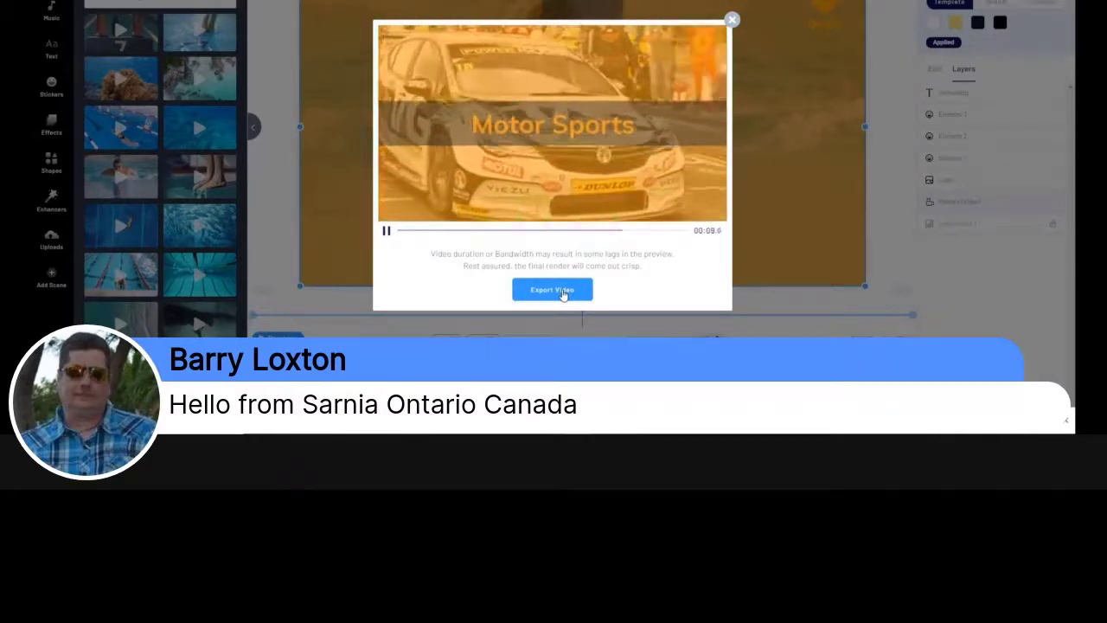
Step: Export the sports video from its preview and play the rendered result full screen
{"action": "left_click", "coordinate": [562, 295]}
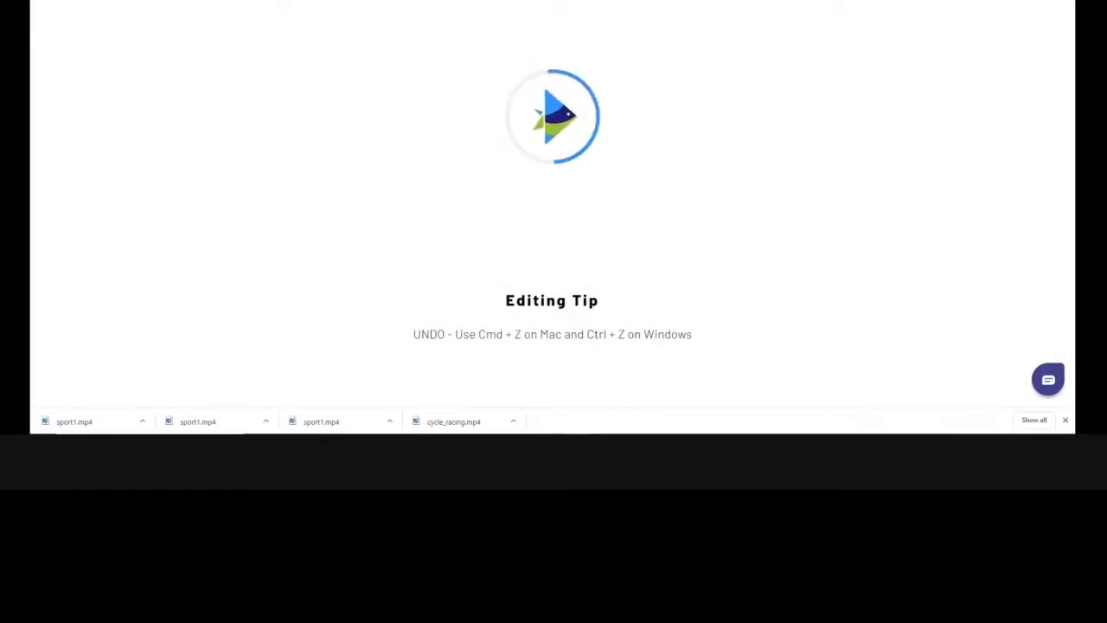
{"action": "left_click", "coordinate": [1020, 396]}
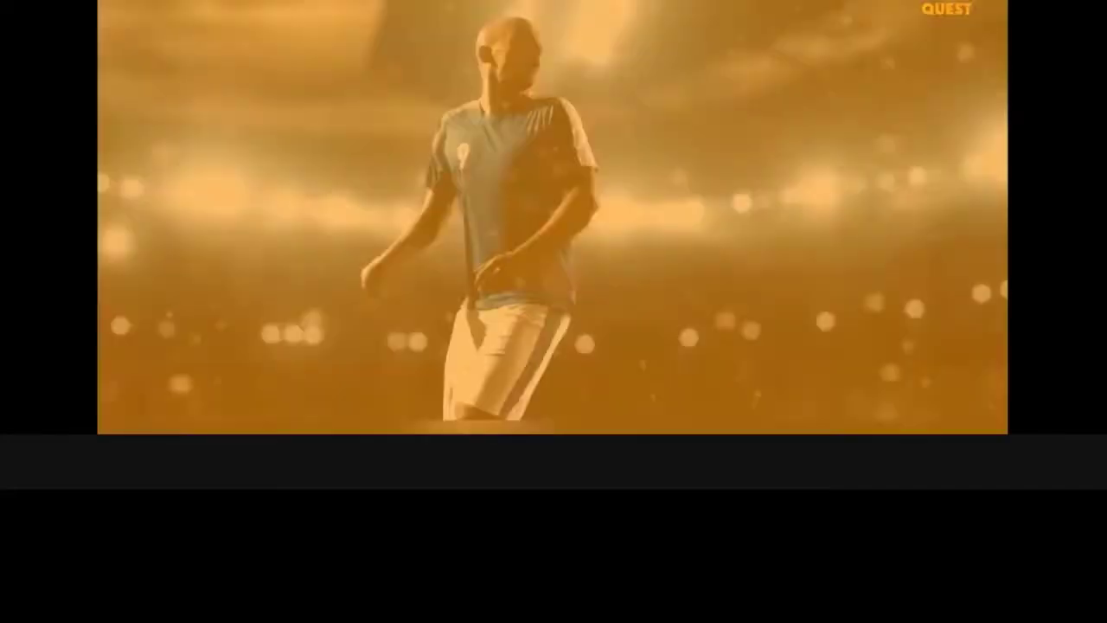